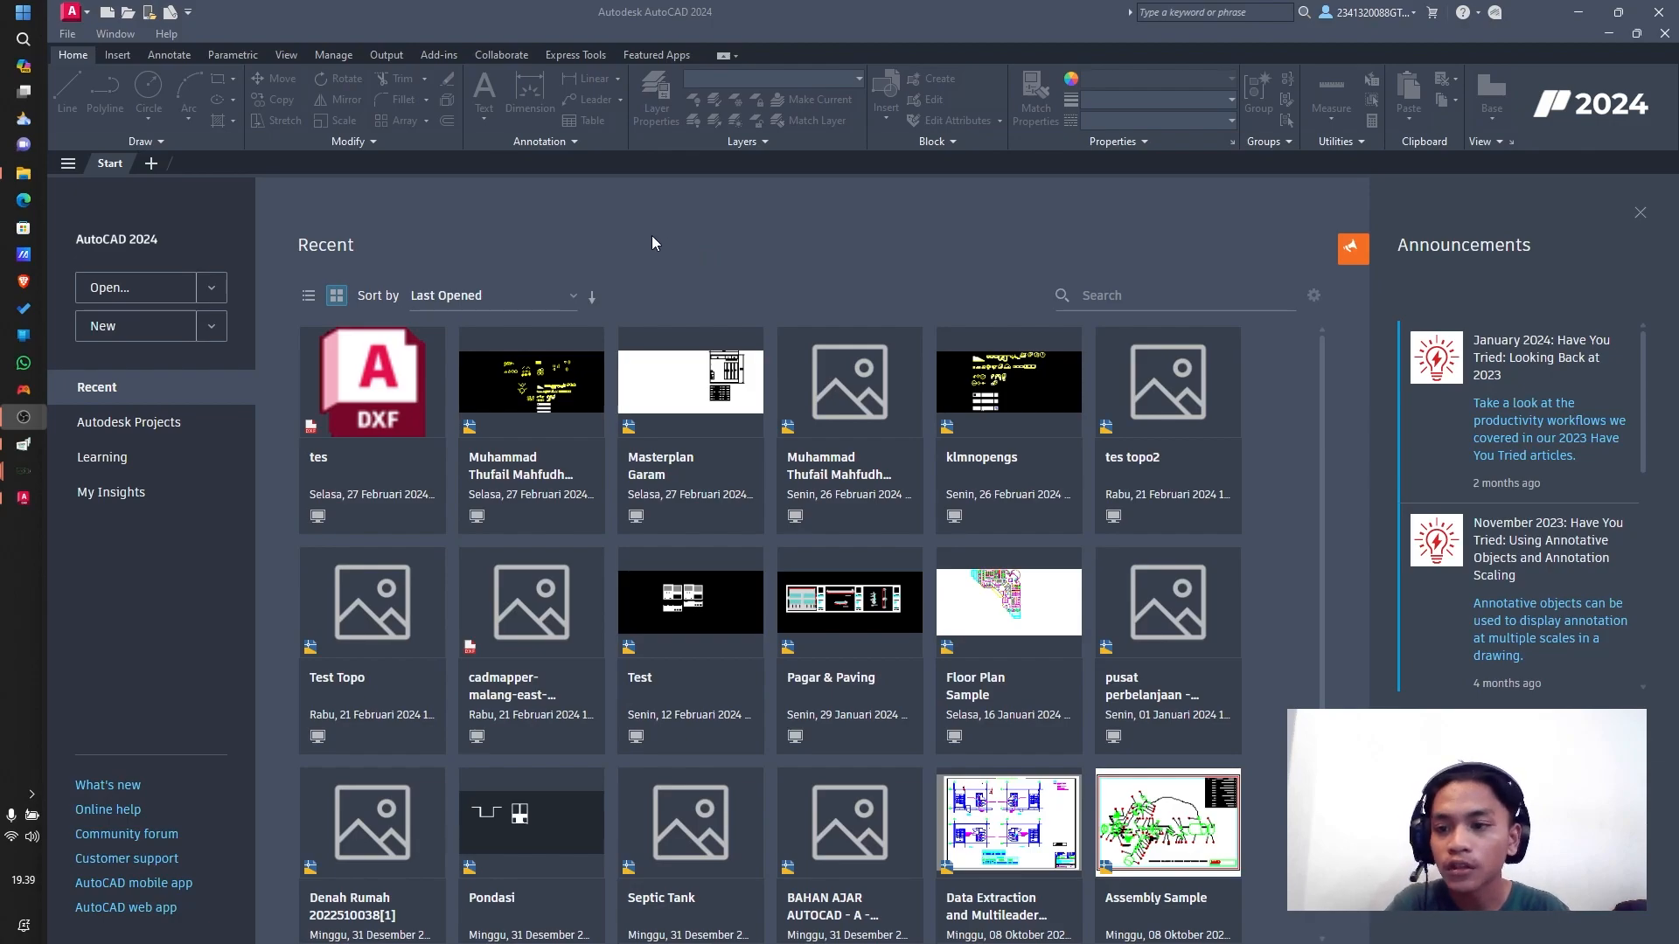
# Step: Create a new blank drawing
pyautogui.click(135, 334)
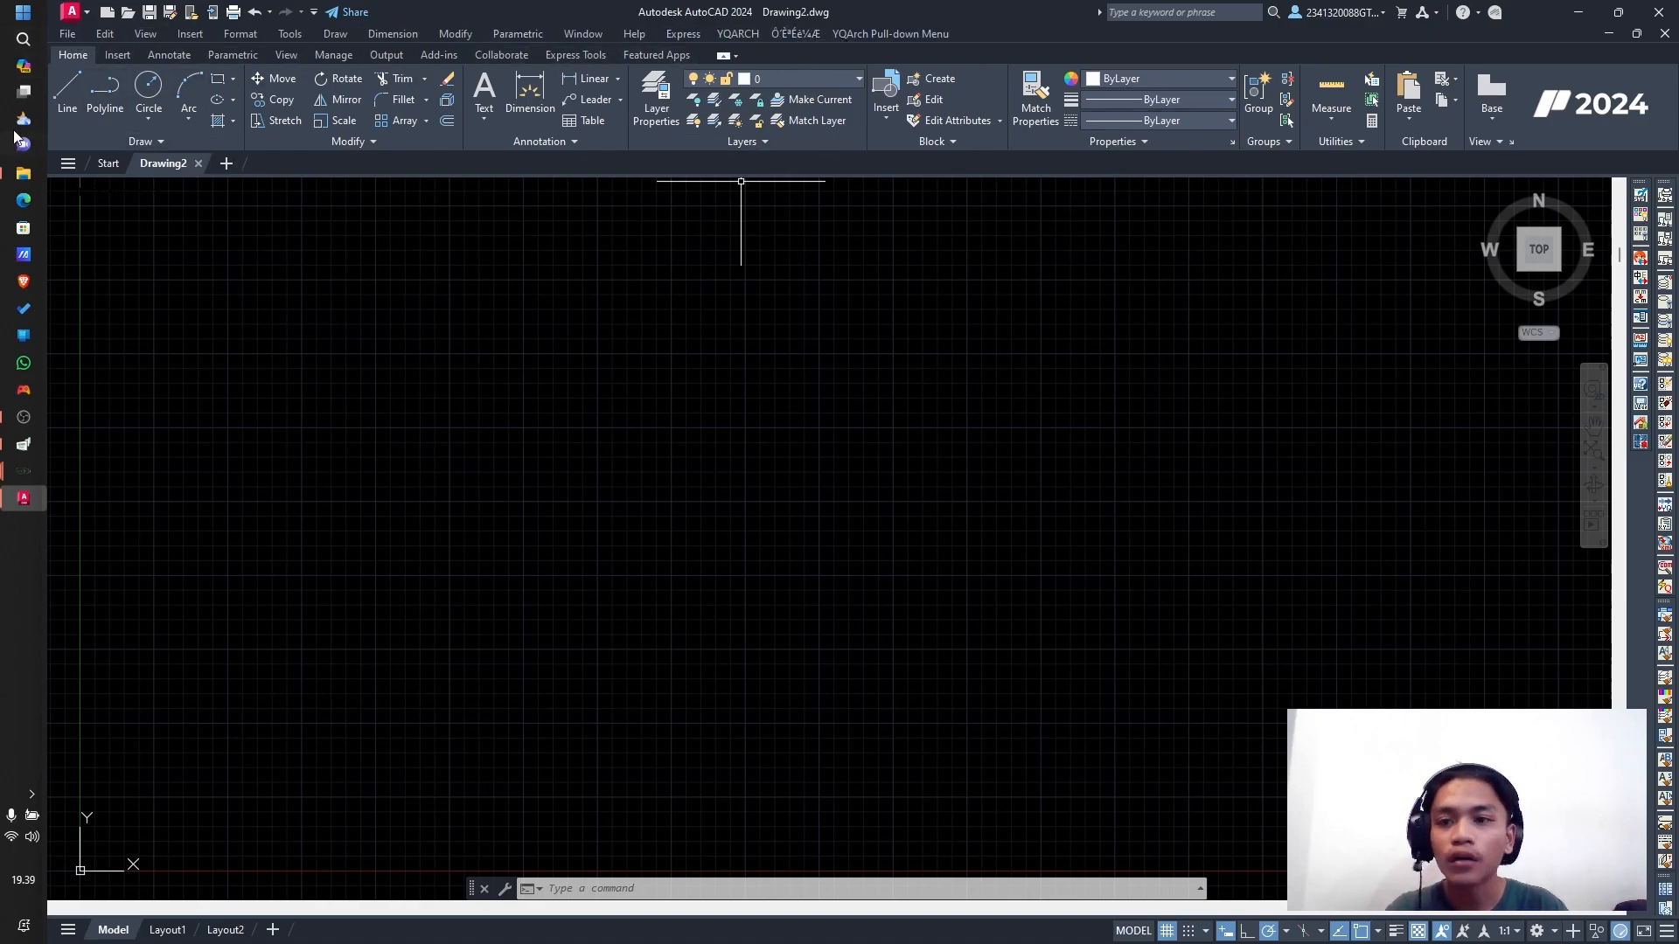
# Step: Look through the available tool categories, then examine the extended drawing, modifying, annotation and layer tools
pyautogui.click(169, 54)
pyautogui.click(233, 54)
pyautogui.click(286, 57)
pyautogui.click(169, 56)
pyautogui.click(129, 56)
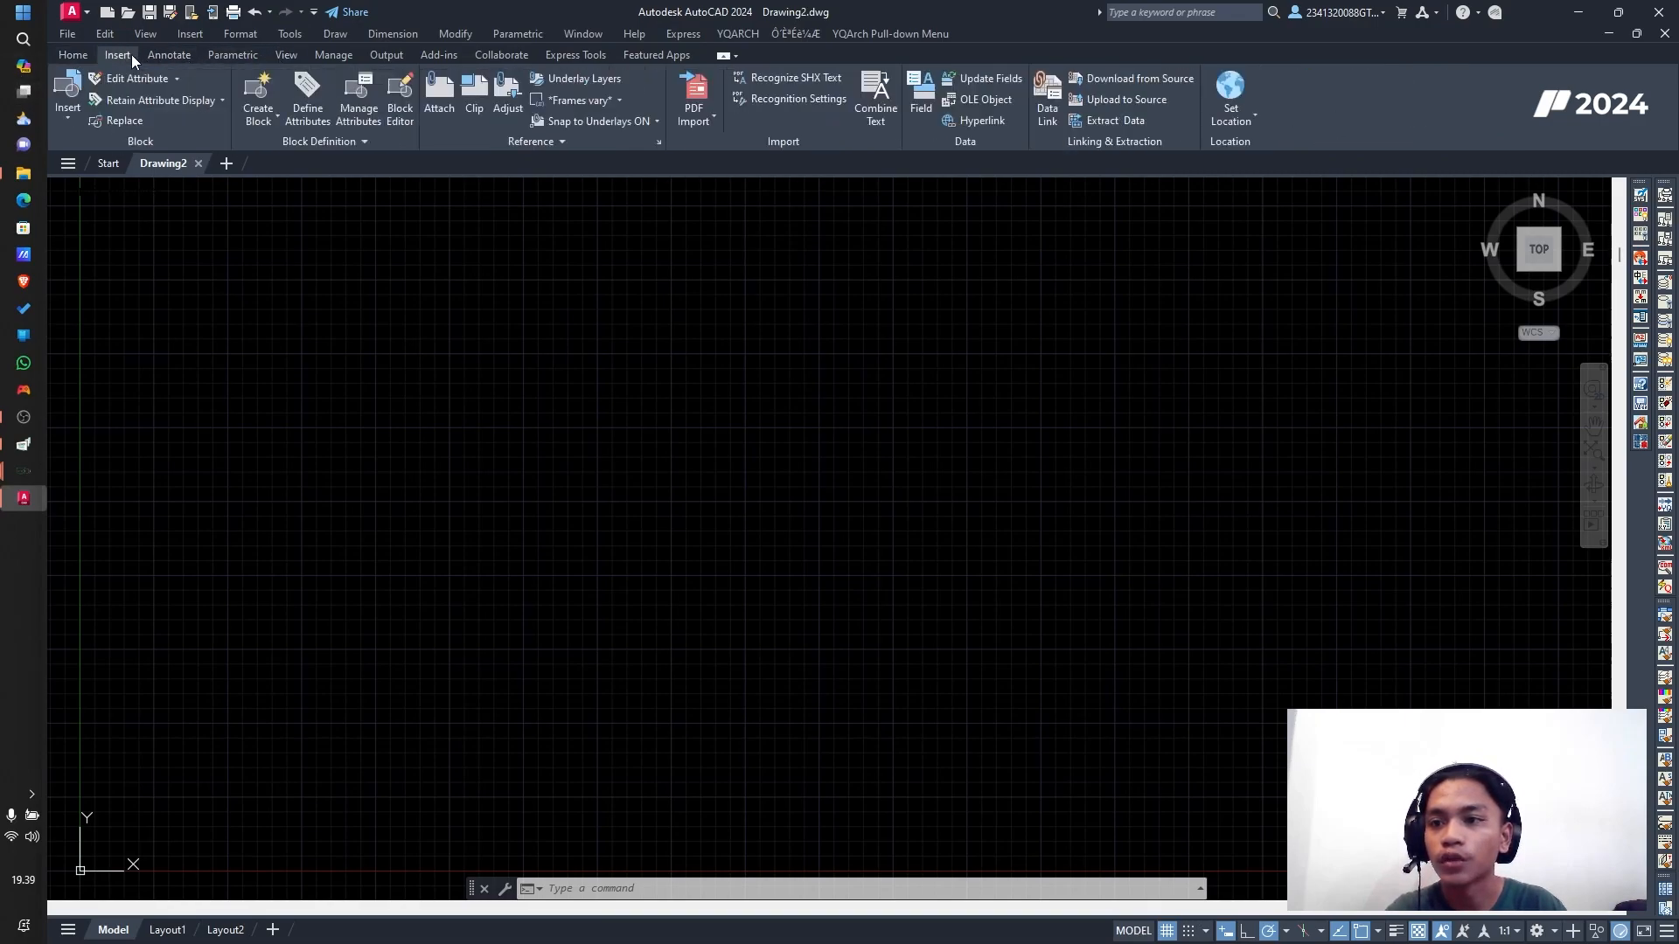
pyautogui.click(75, 58)
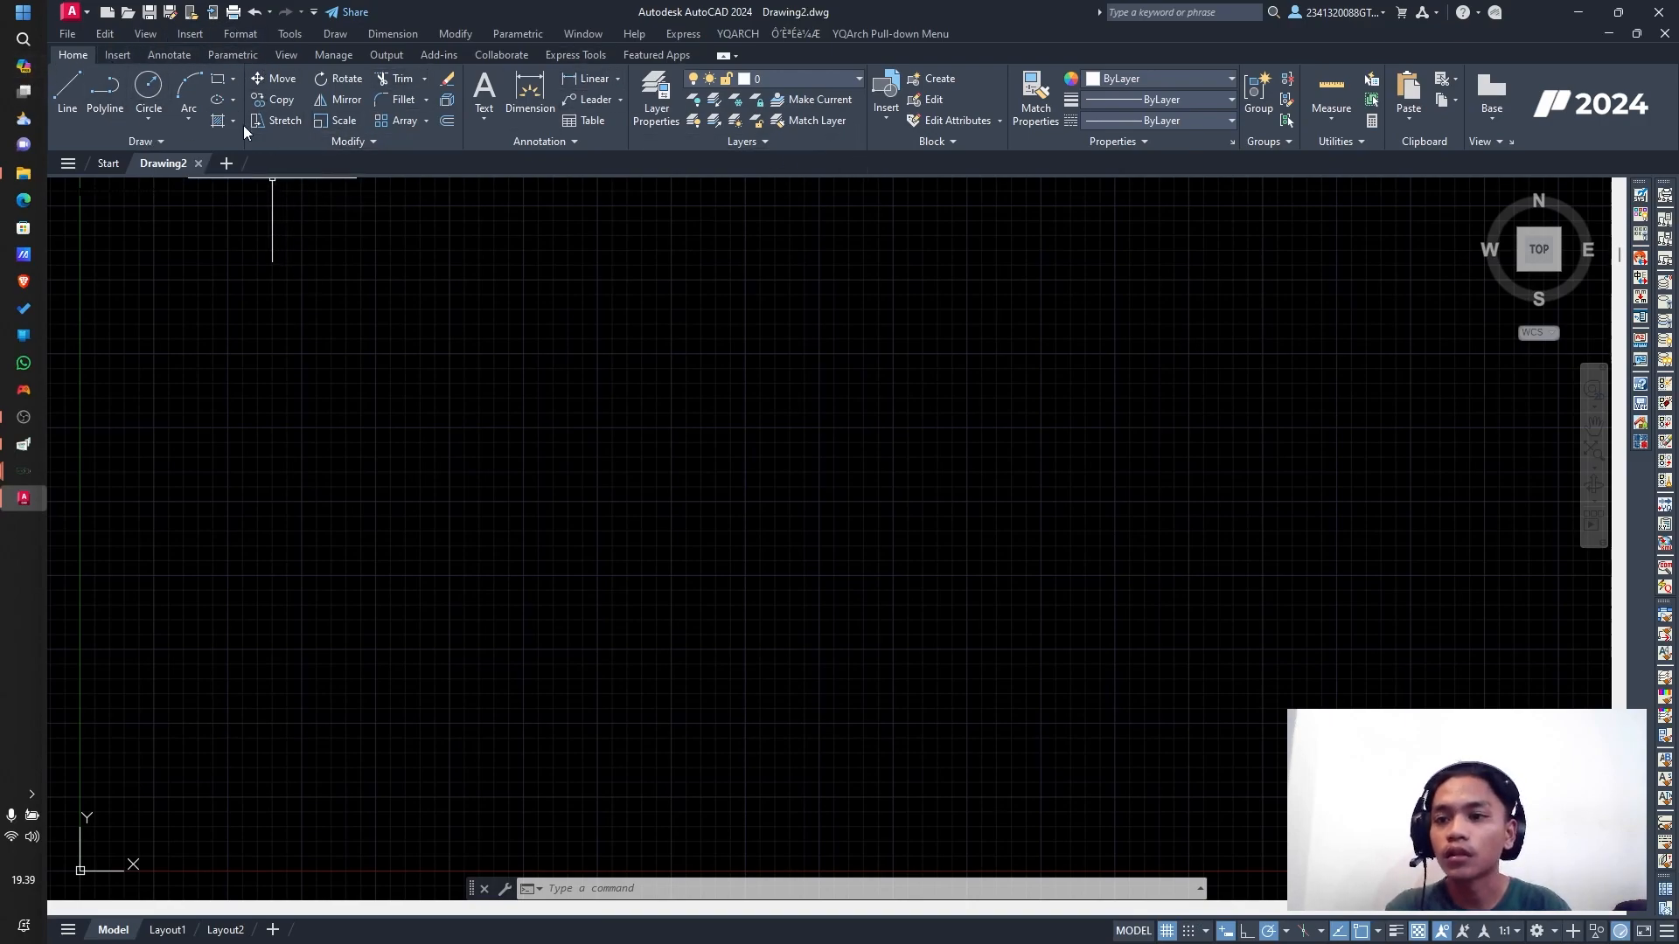
pyautogui.click(208, 141)
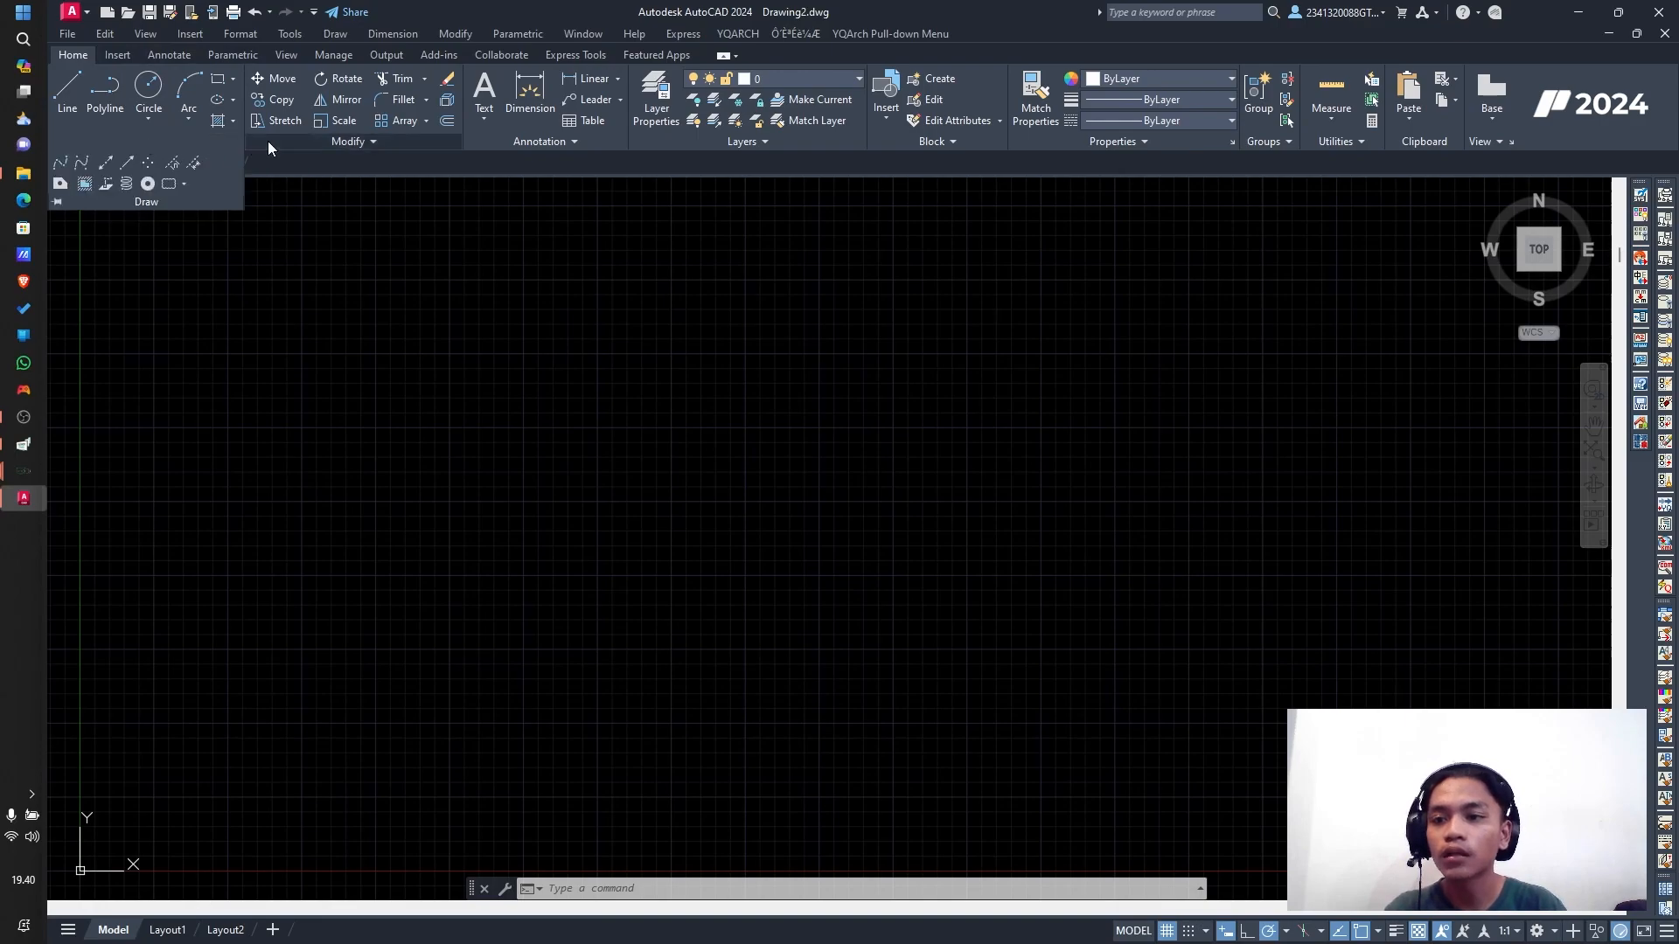
pyautogui.click(425, 143)
pyautogui.click(511, 139)
pyautogui.click(154, 141)
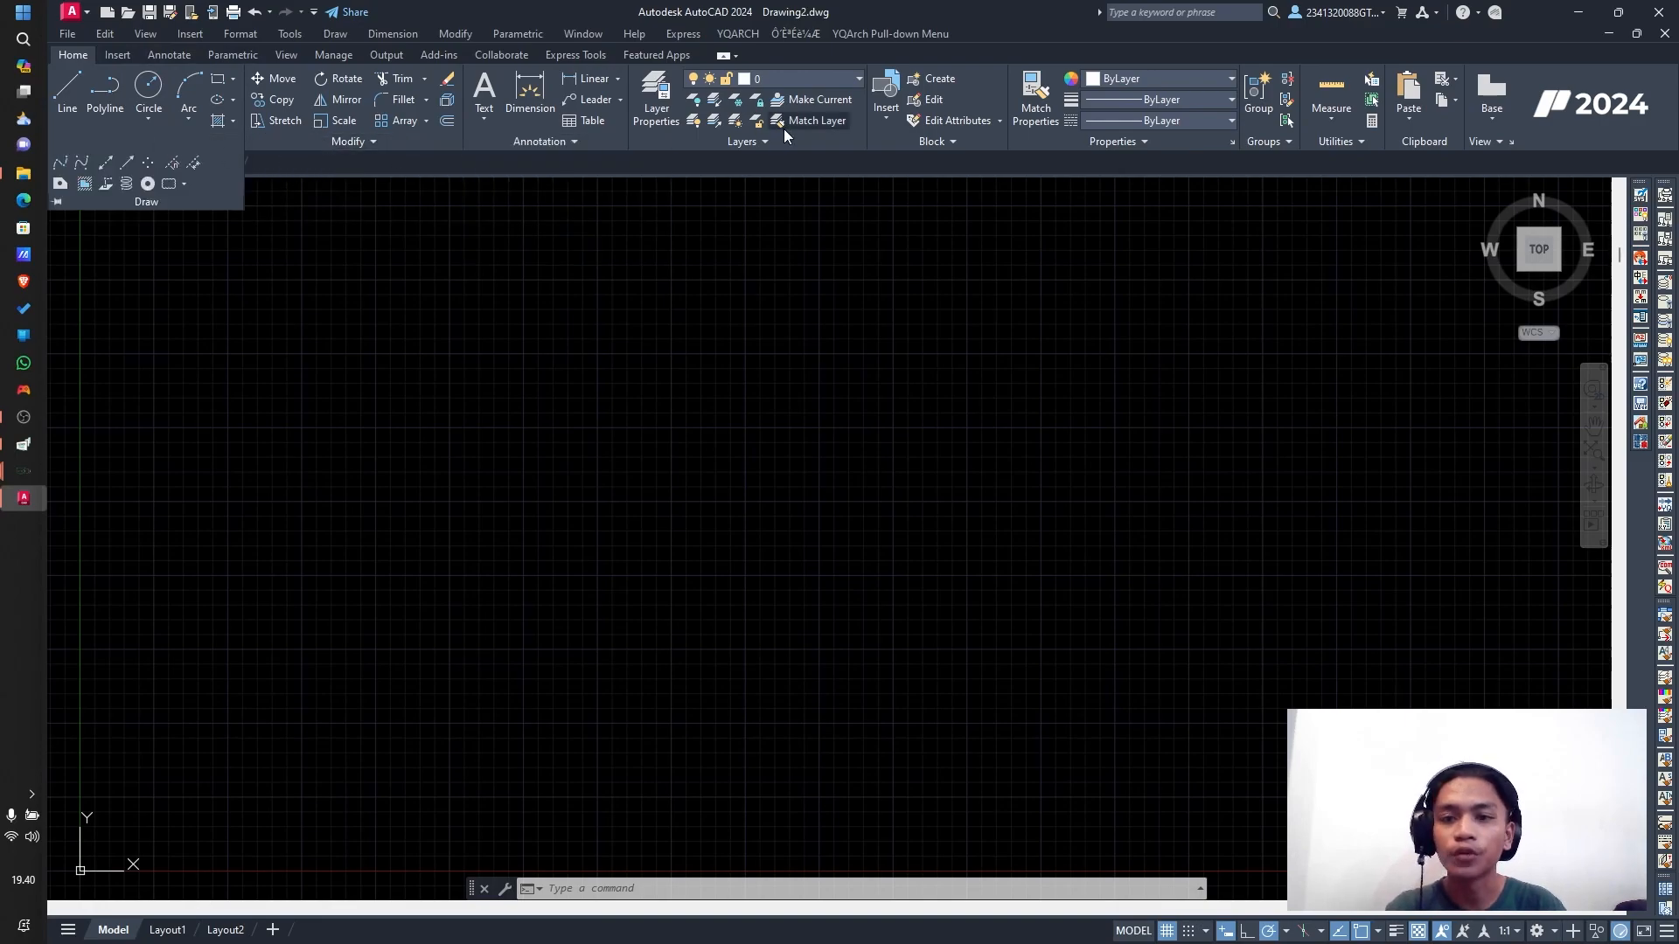
pyautogui.click(771, 142)
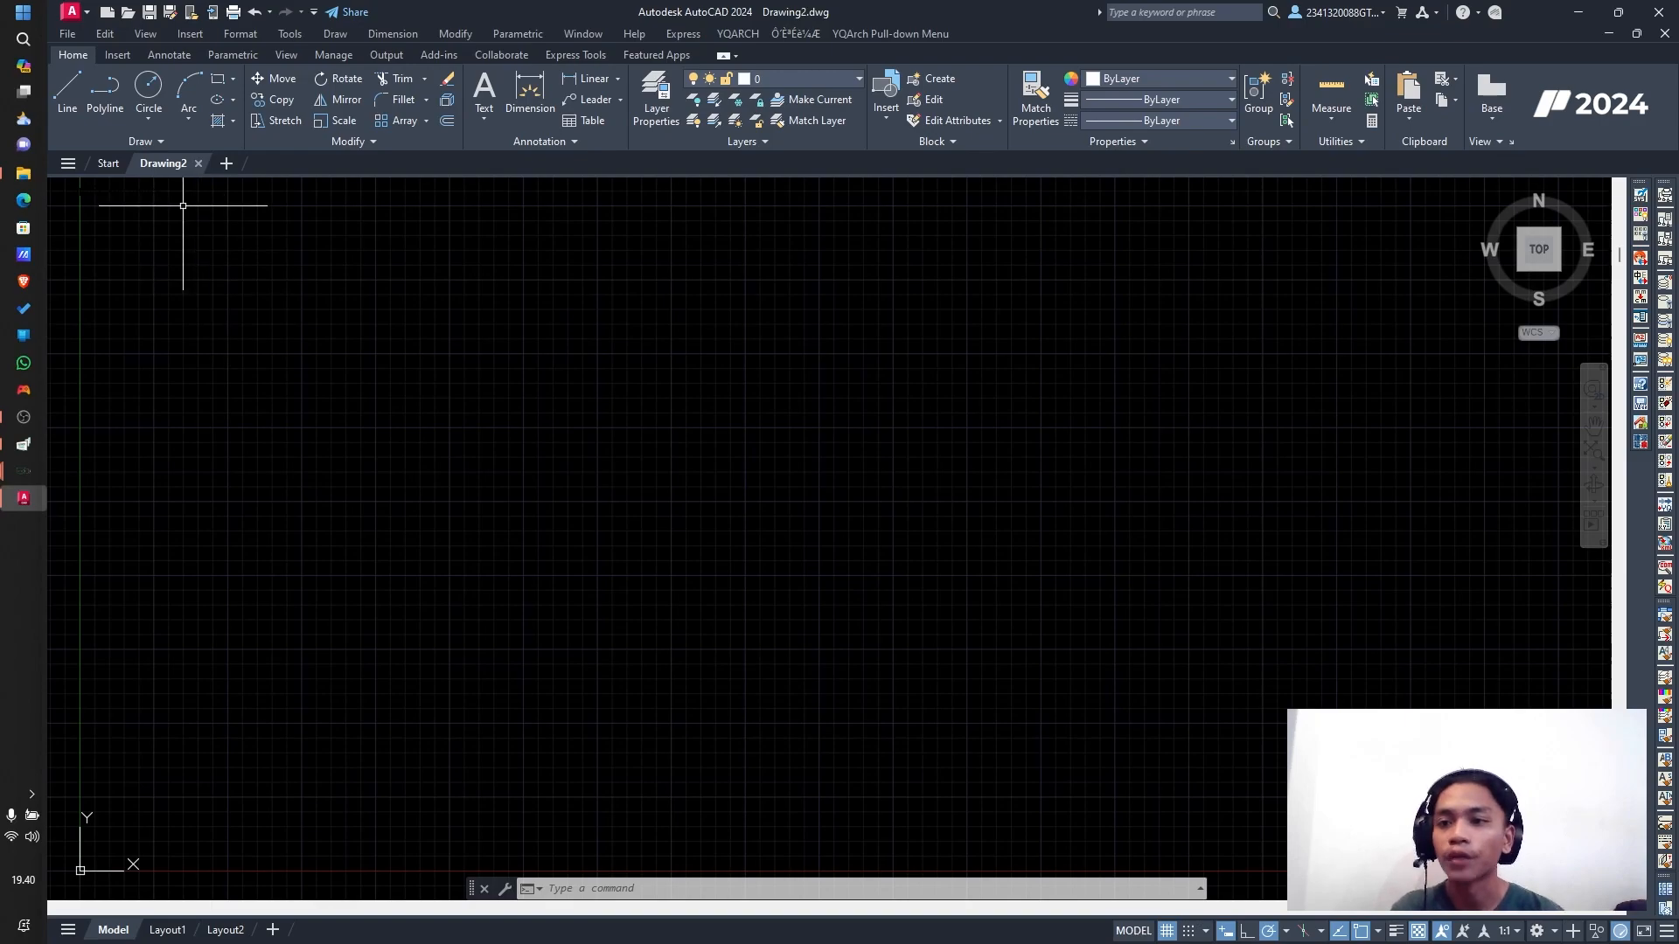
# Step: Draw a single horizontal line between two freely picked points in the upper part of the empty drawing
pyautogui.click(62, 93)
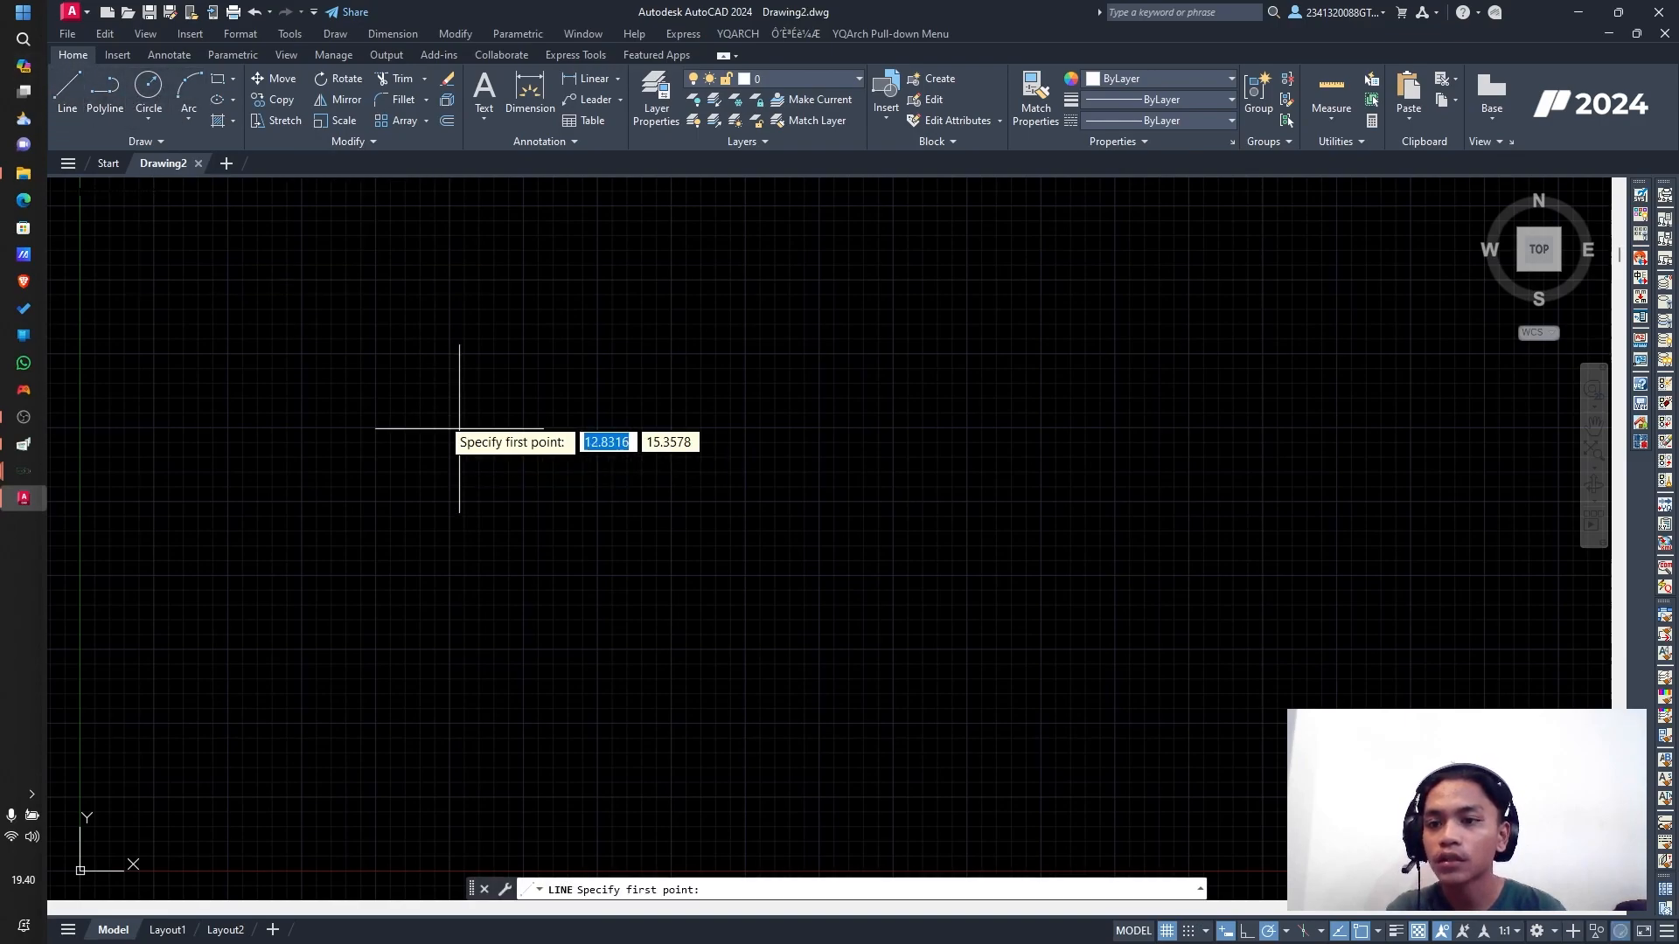
pyautogui.click(306, 331)
pyautogui.click(676, 331)
pyautogui.press('Escape')
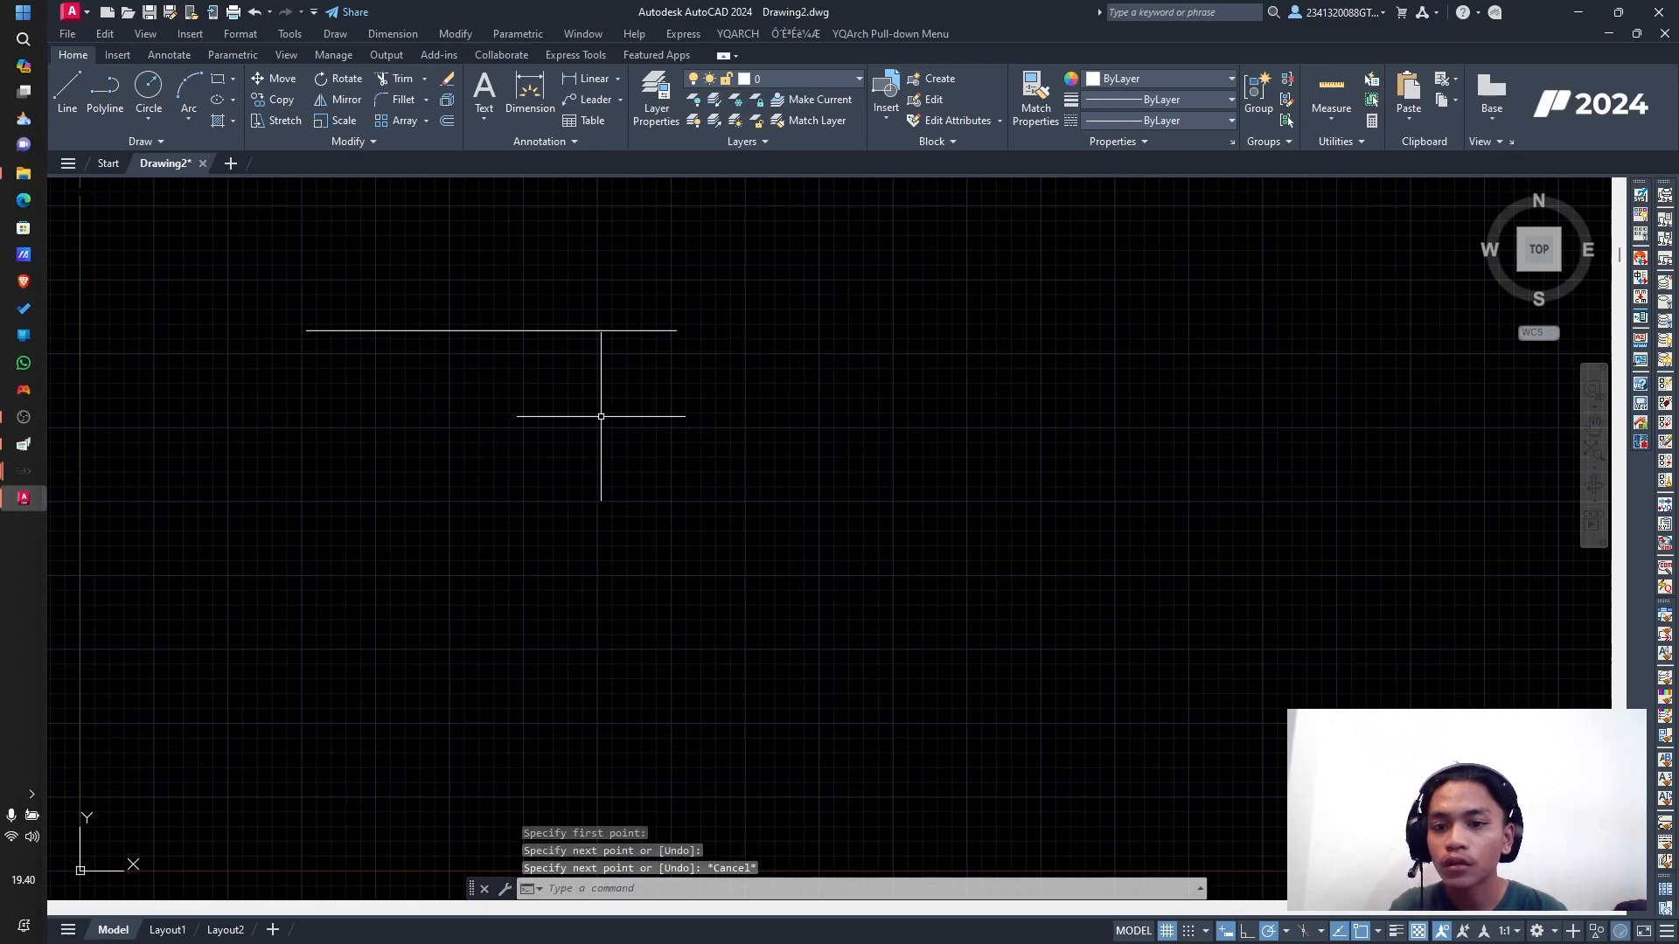
# Step: Select the horizontal line with a selection window and erase it
pyautogui.click(296, 291)
pyautogui.click(677, 393)
pyautogui.press('Delete')
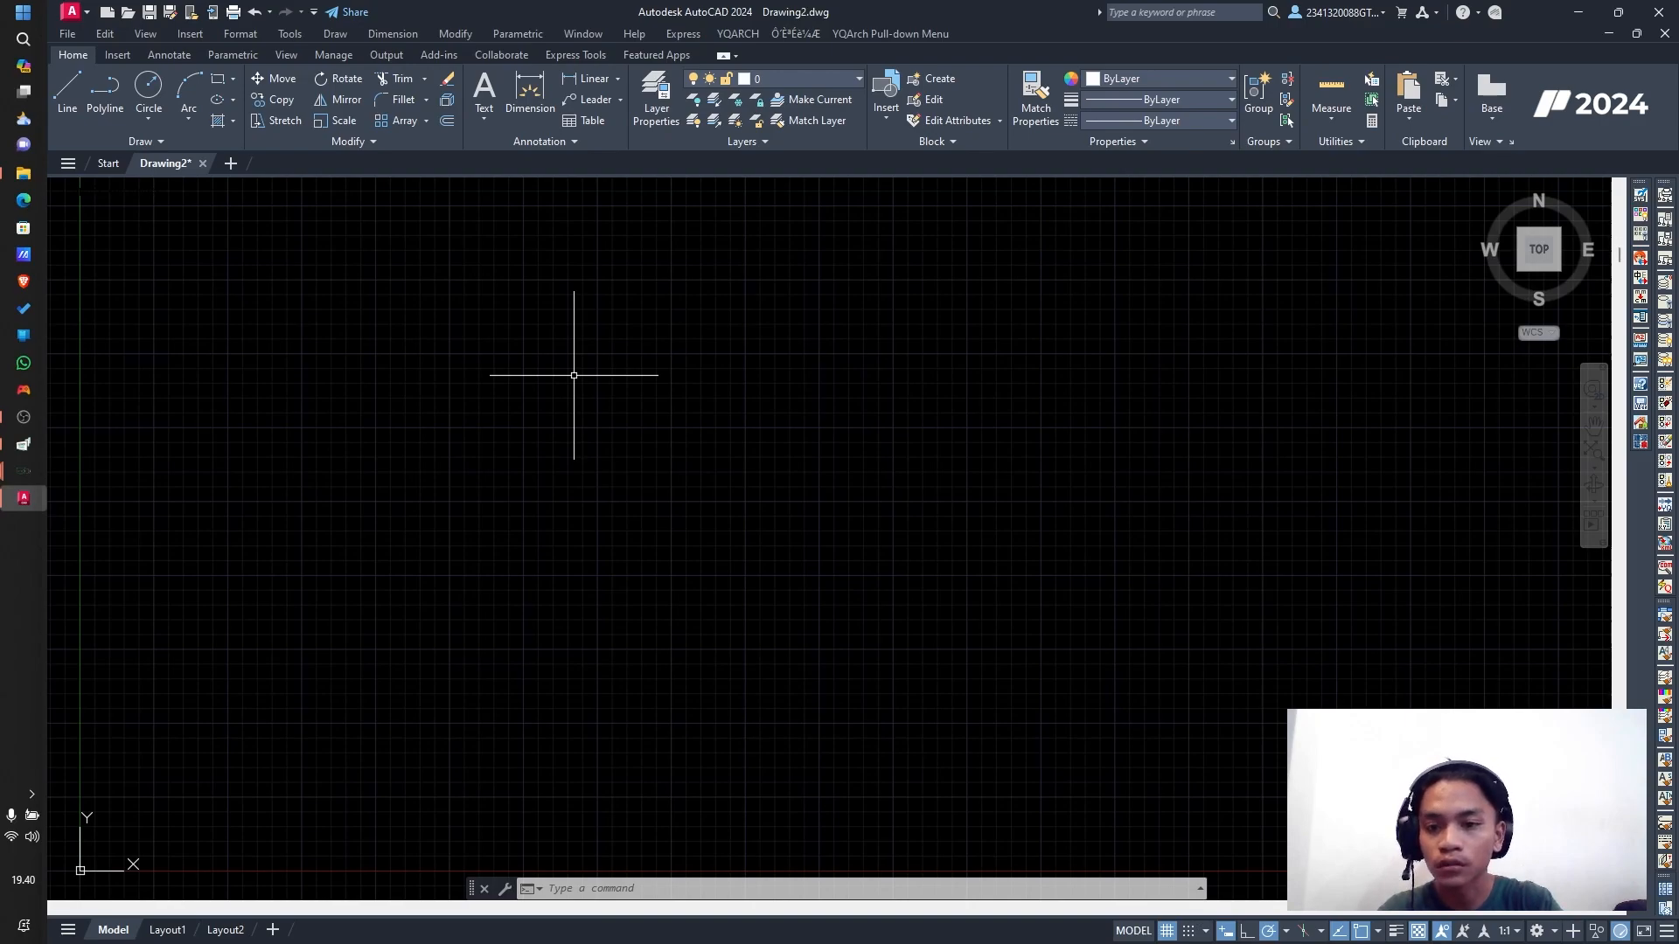
# Step: Draw a longer, nearly horizontal line across the middle of the drawing with the Line command
pyautogui.write('l')
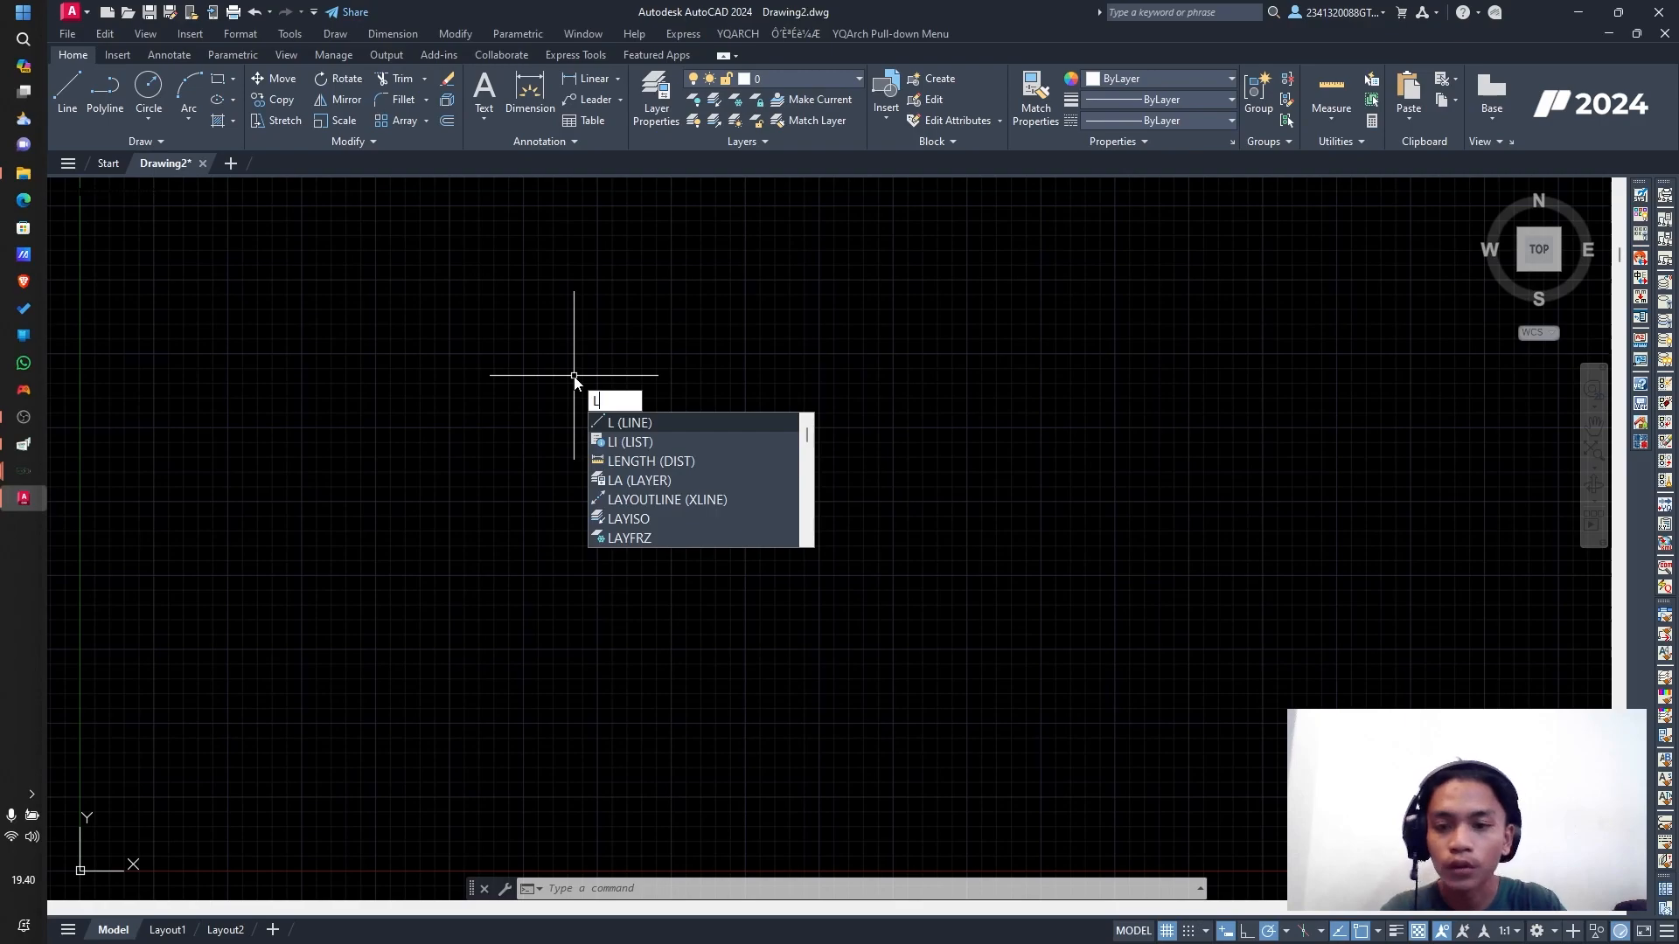
pyautogui.press('Return')
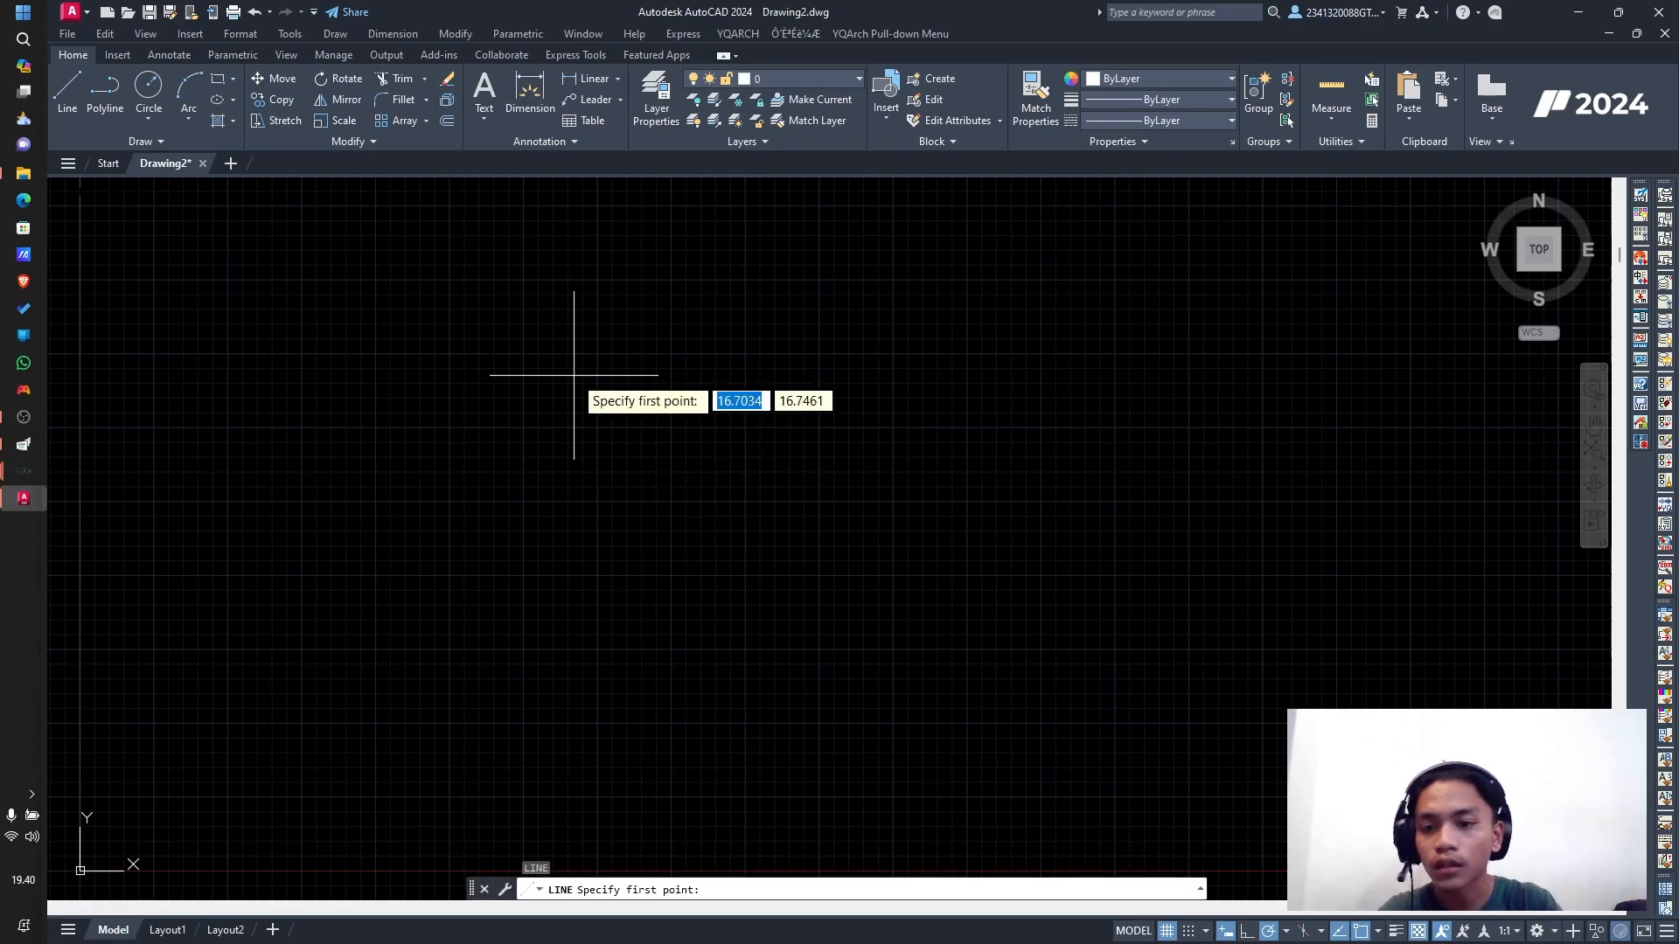
pyautogui.click(458, 385)
pyautogui.click(1043, 384)
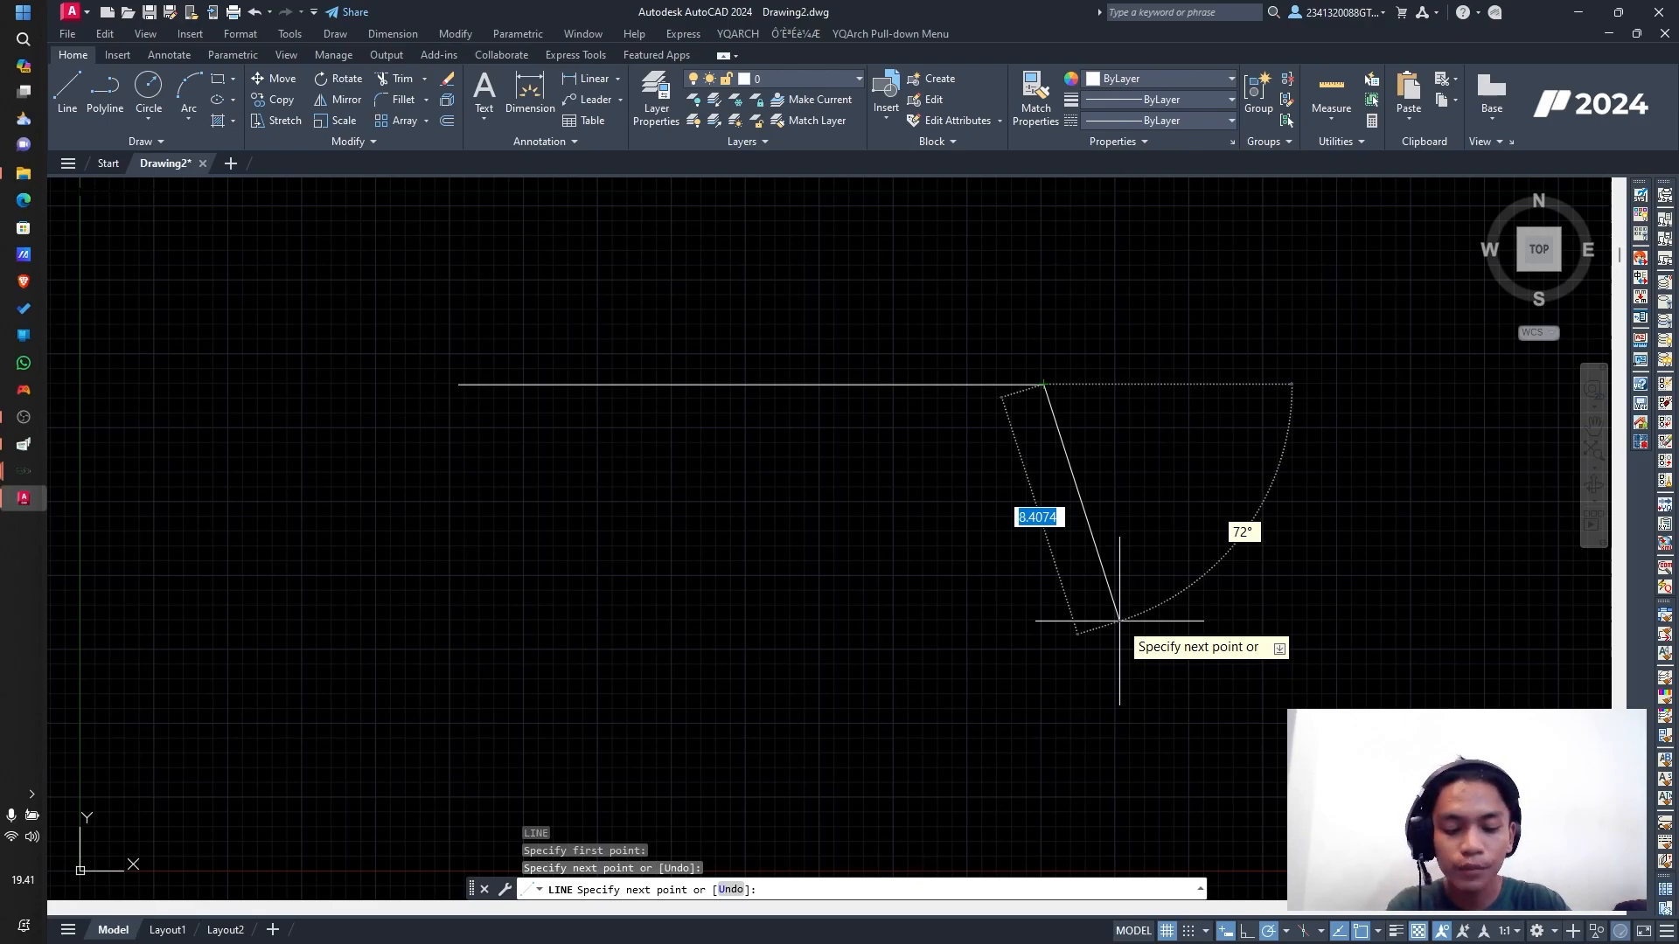
pyautogui.press('Escape')
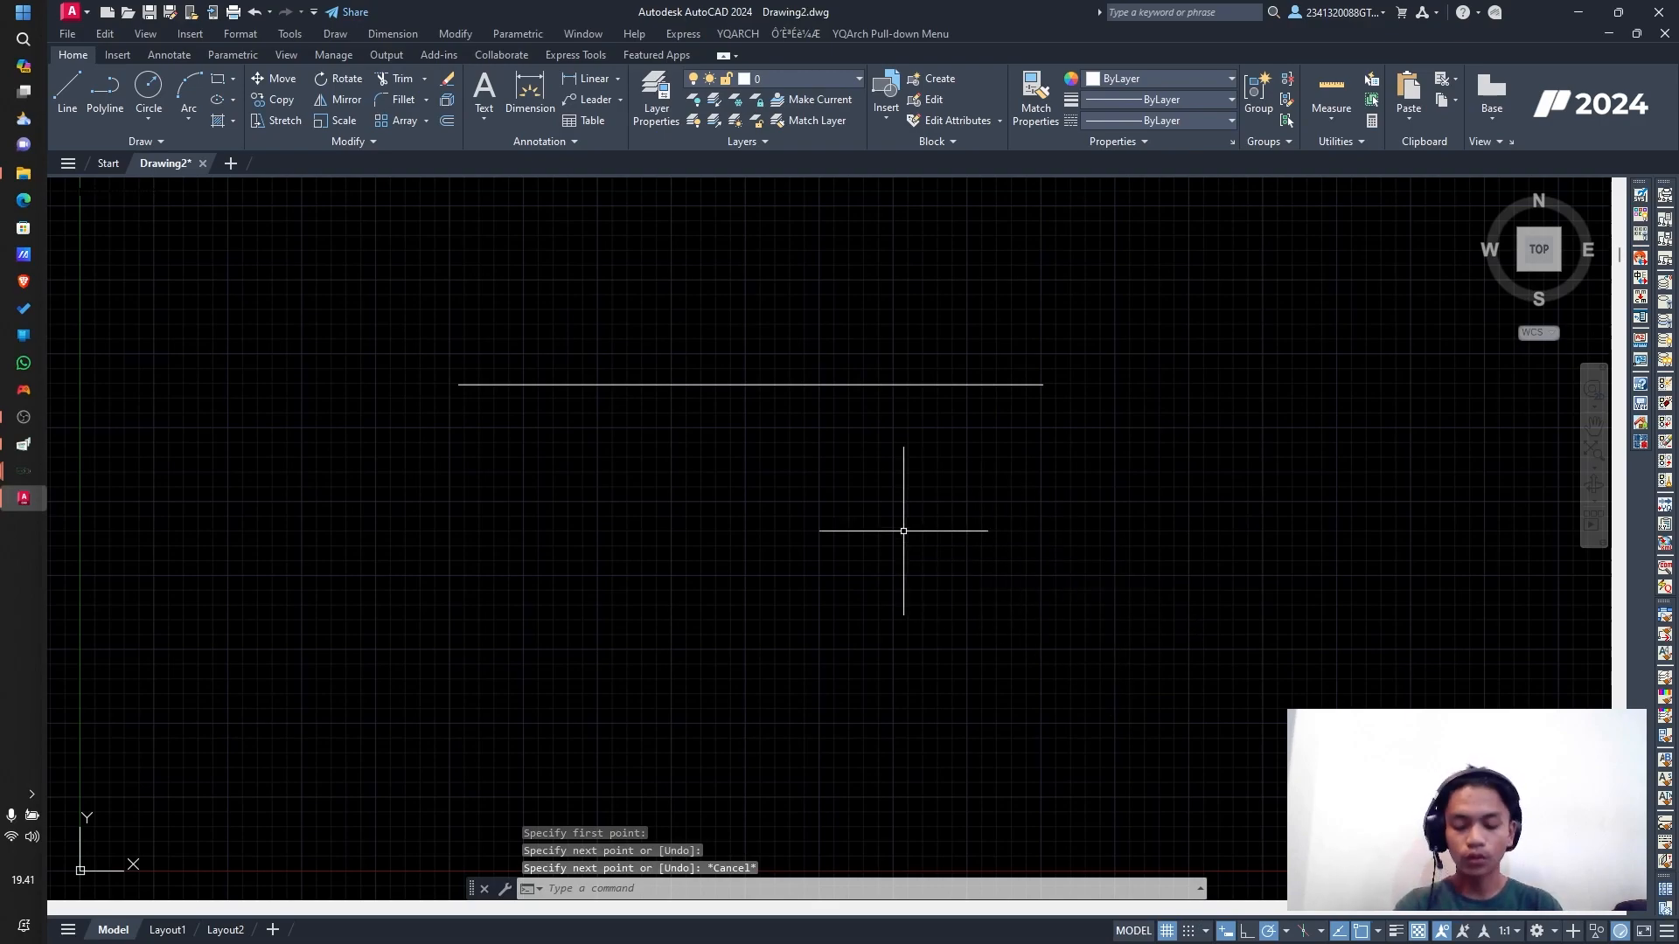
# Step: Erase the long line so the drawing is empty again
pyautogui.click(385, 315)
pyautogui.click(1193, 523)
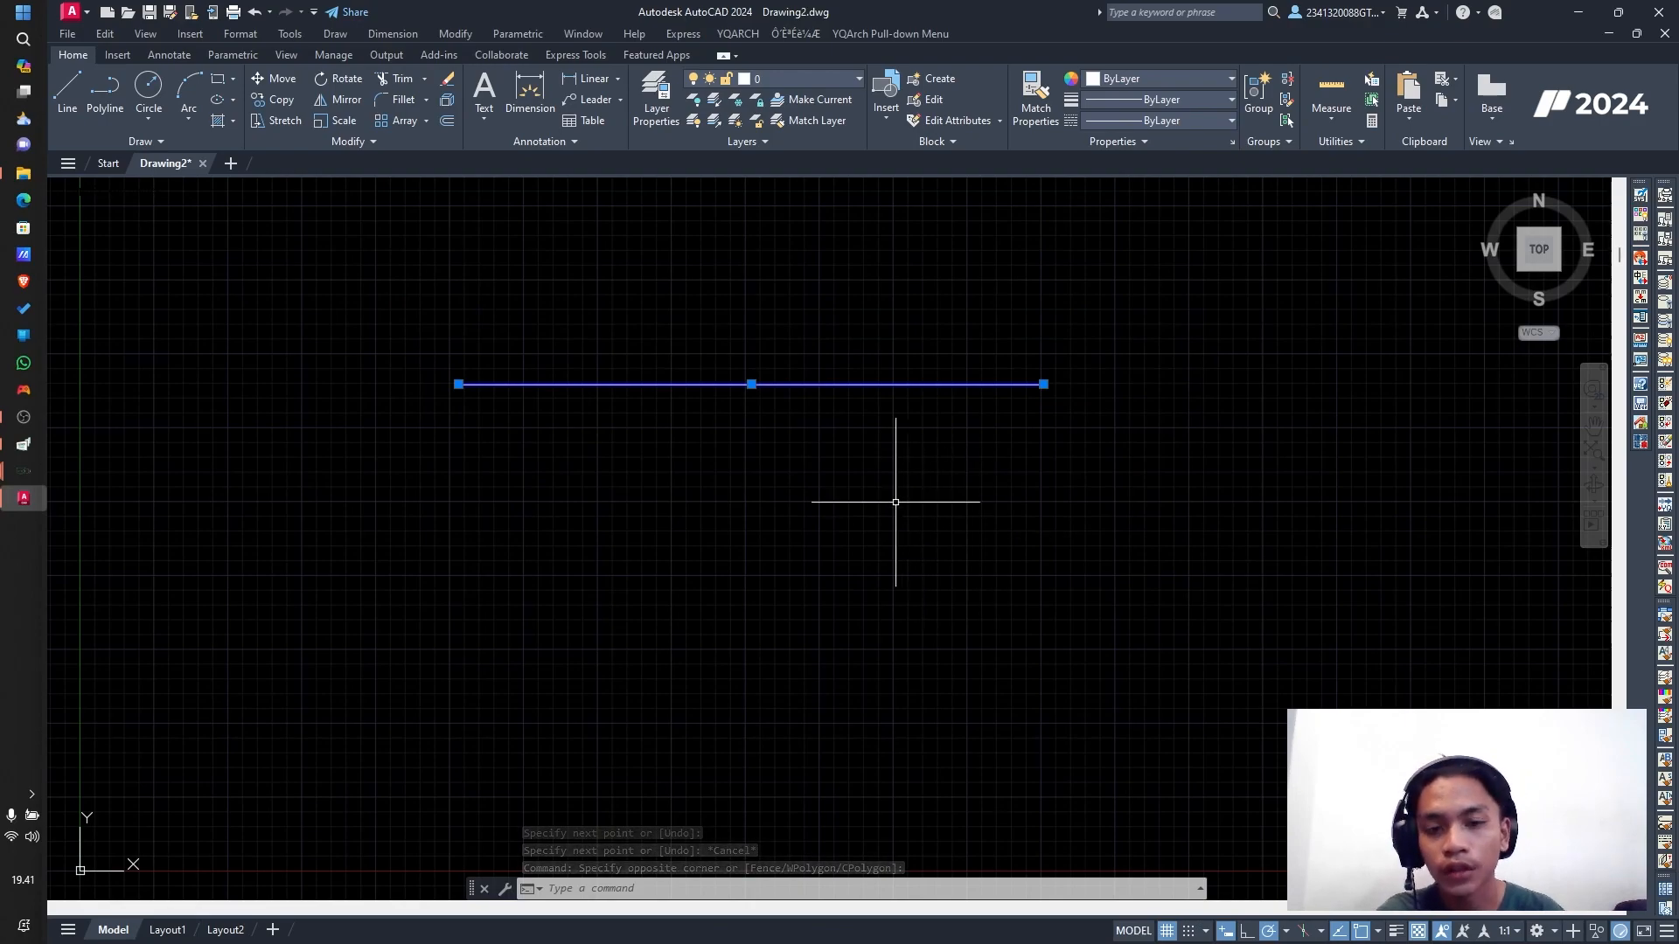
pyautogui.press('Delete')
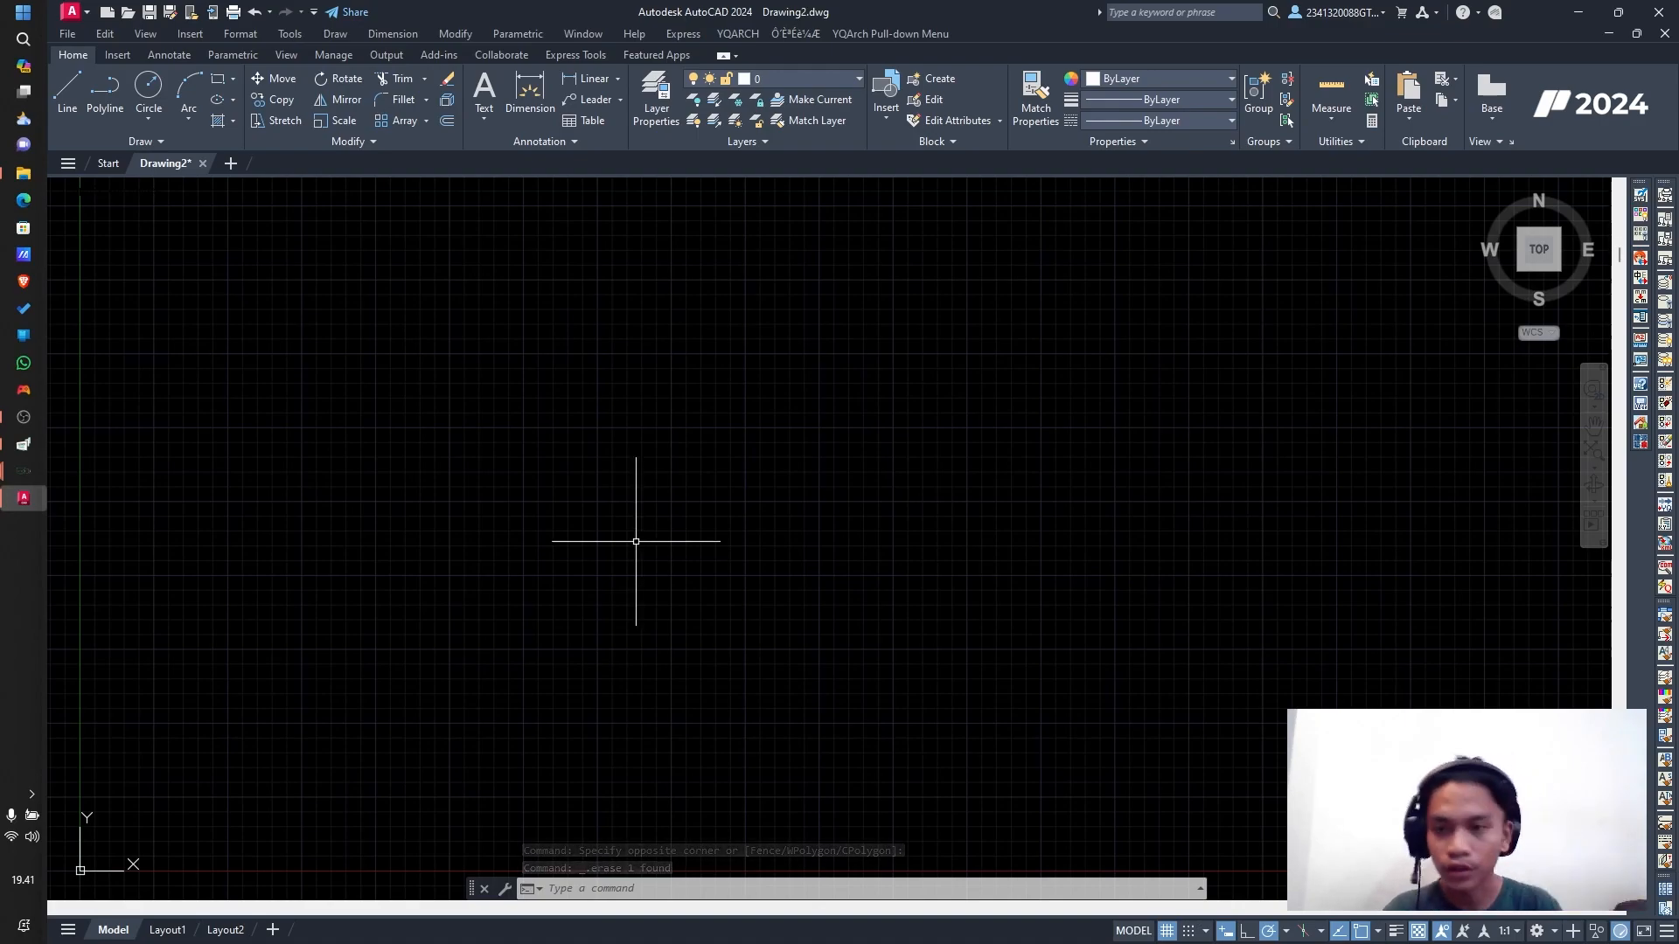
pyautogui.click(510, 408)
pyautogui.click(537, 452)
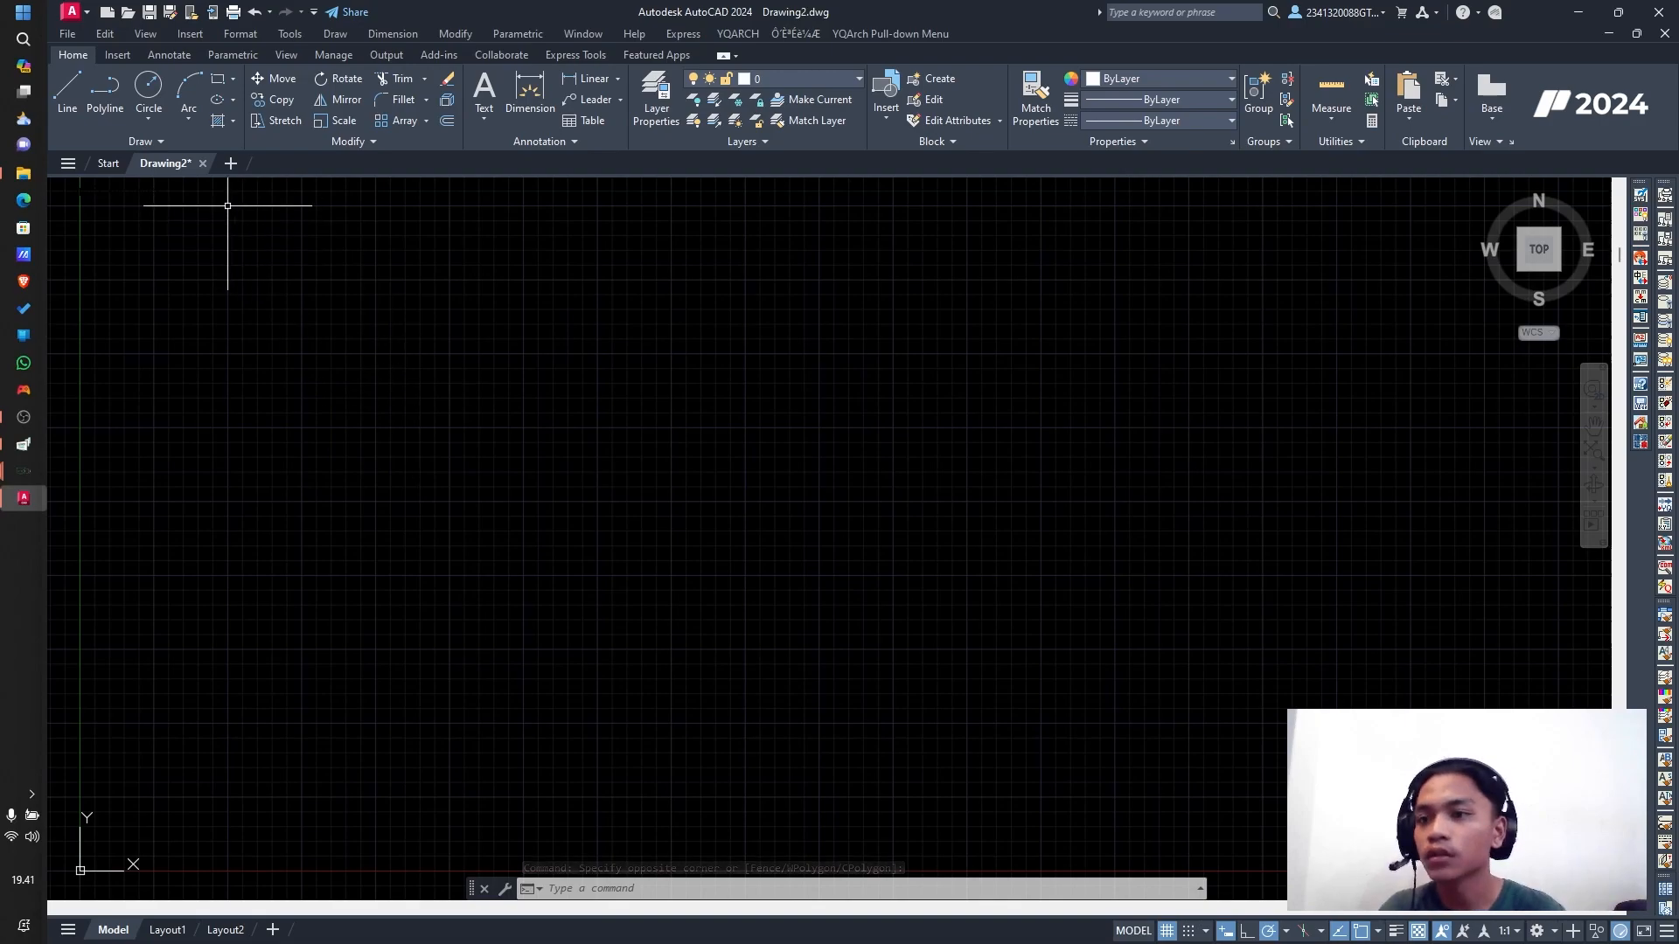
# Step: Draw a horizontal line exactly 100 units long, running in the positive X direction from a freely picked start point
pyautogui.click(63, 87)
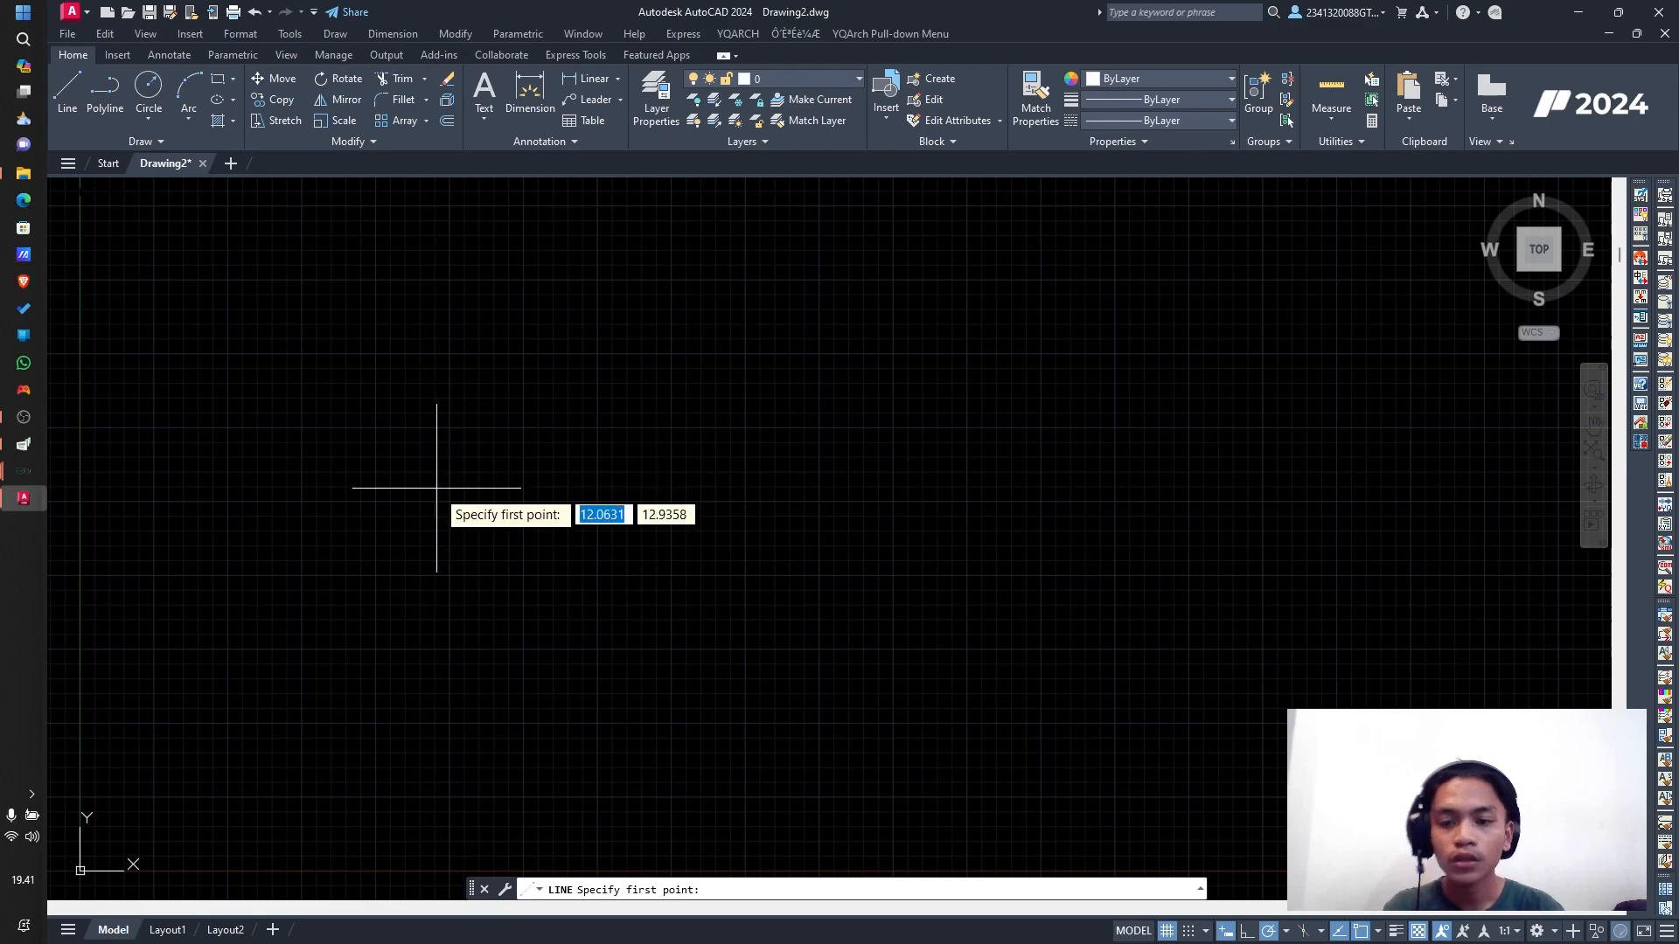
pyautogui.click(450, 354)
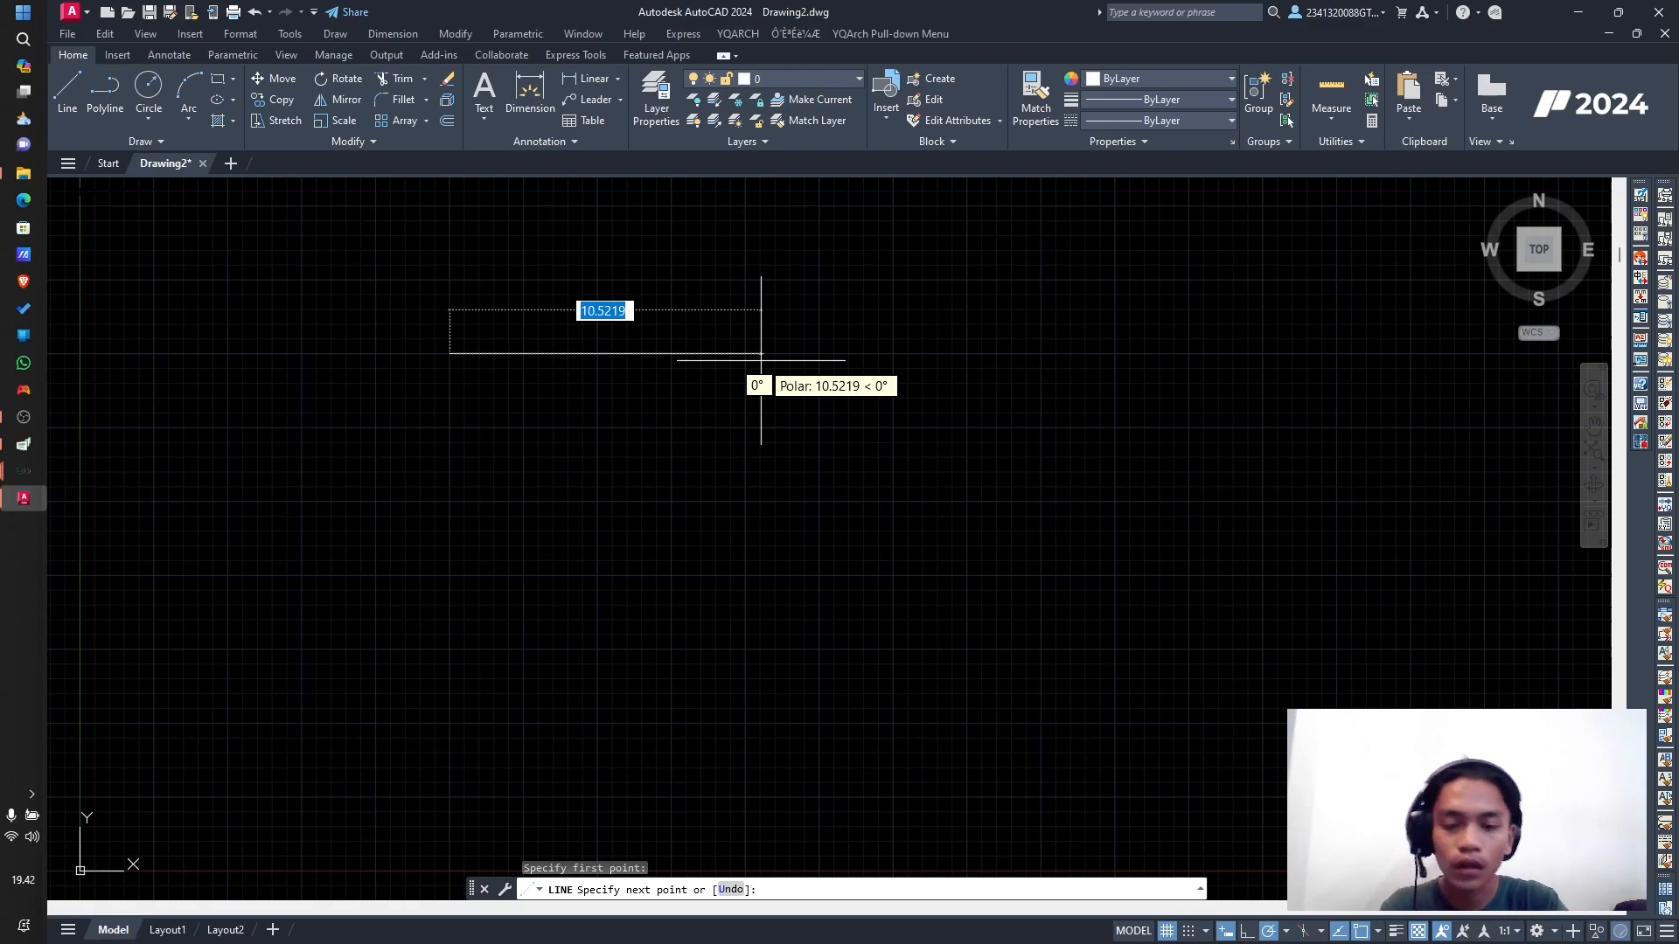
pyautogui.write('100')
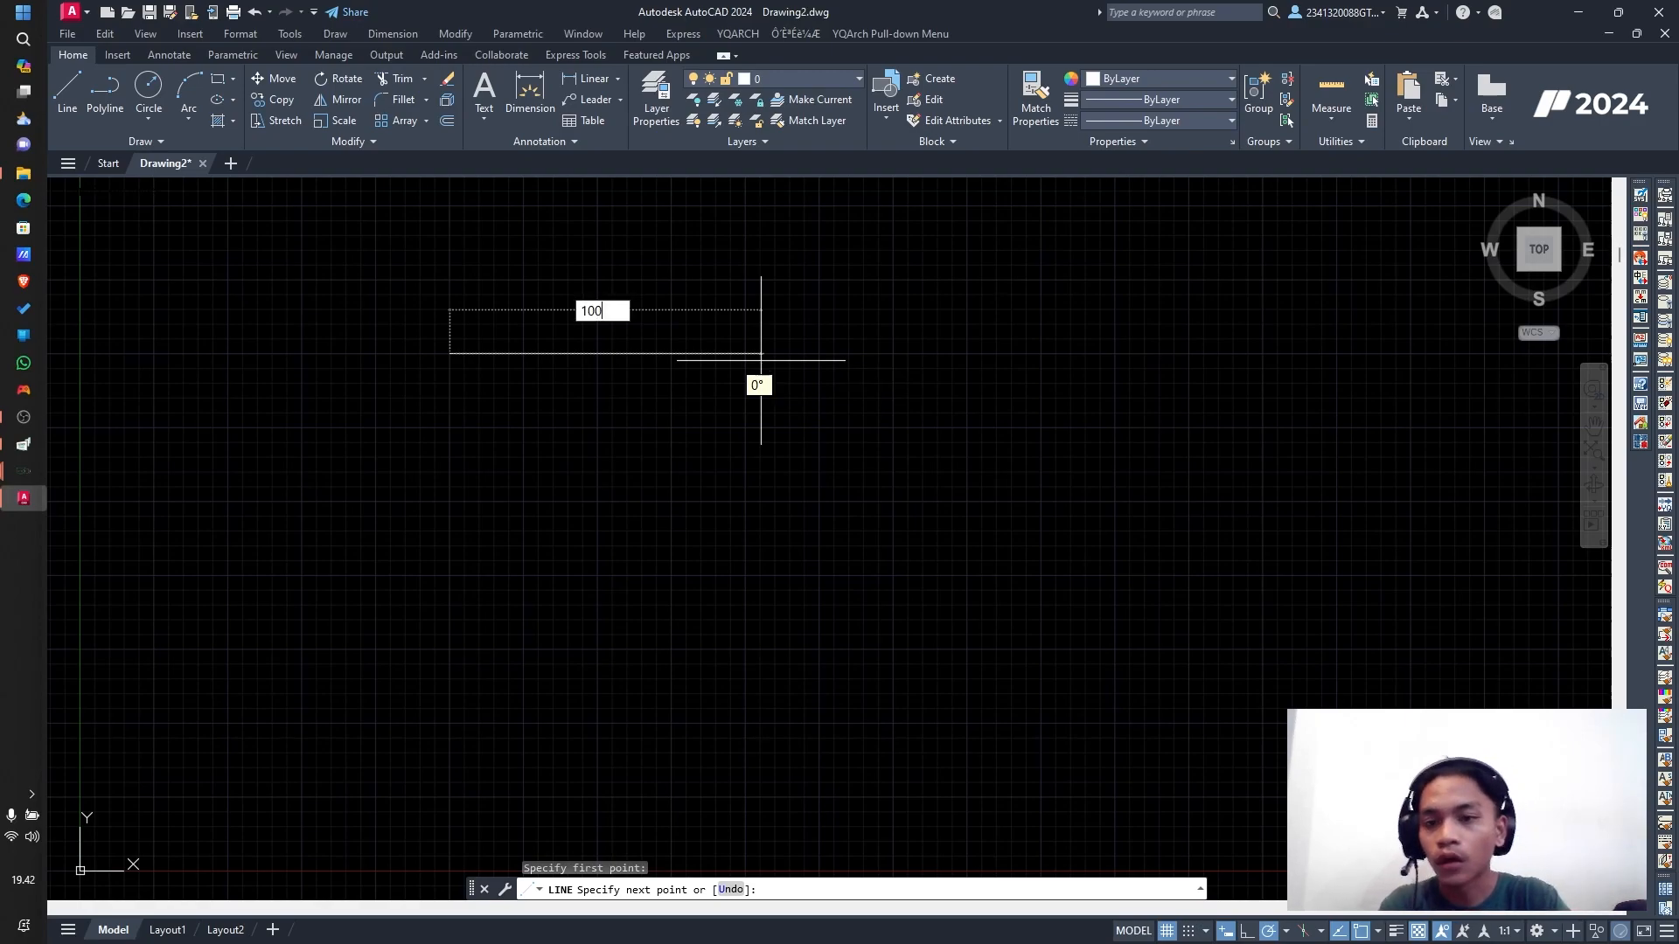
pyautogui.press('Return')
pyautogui.scroll(-8, 1137, 612)
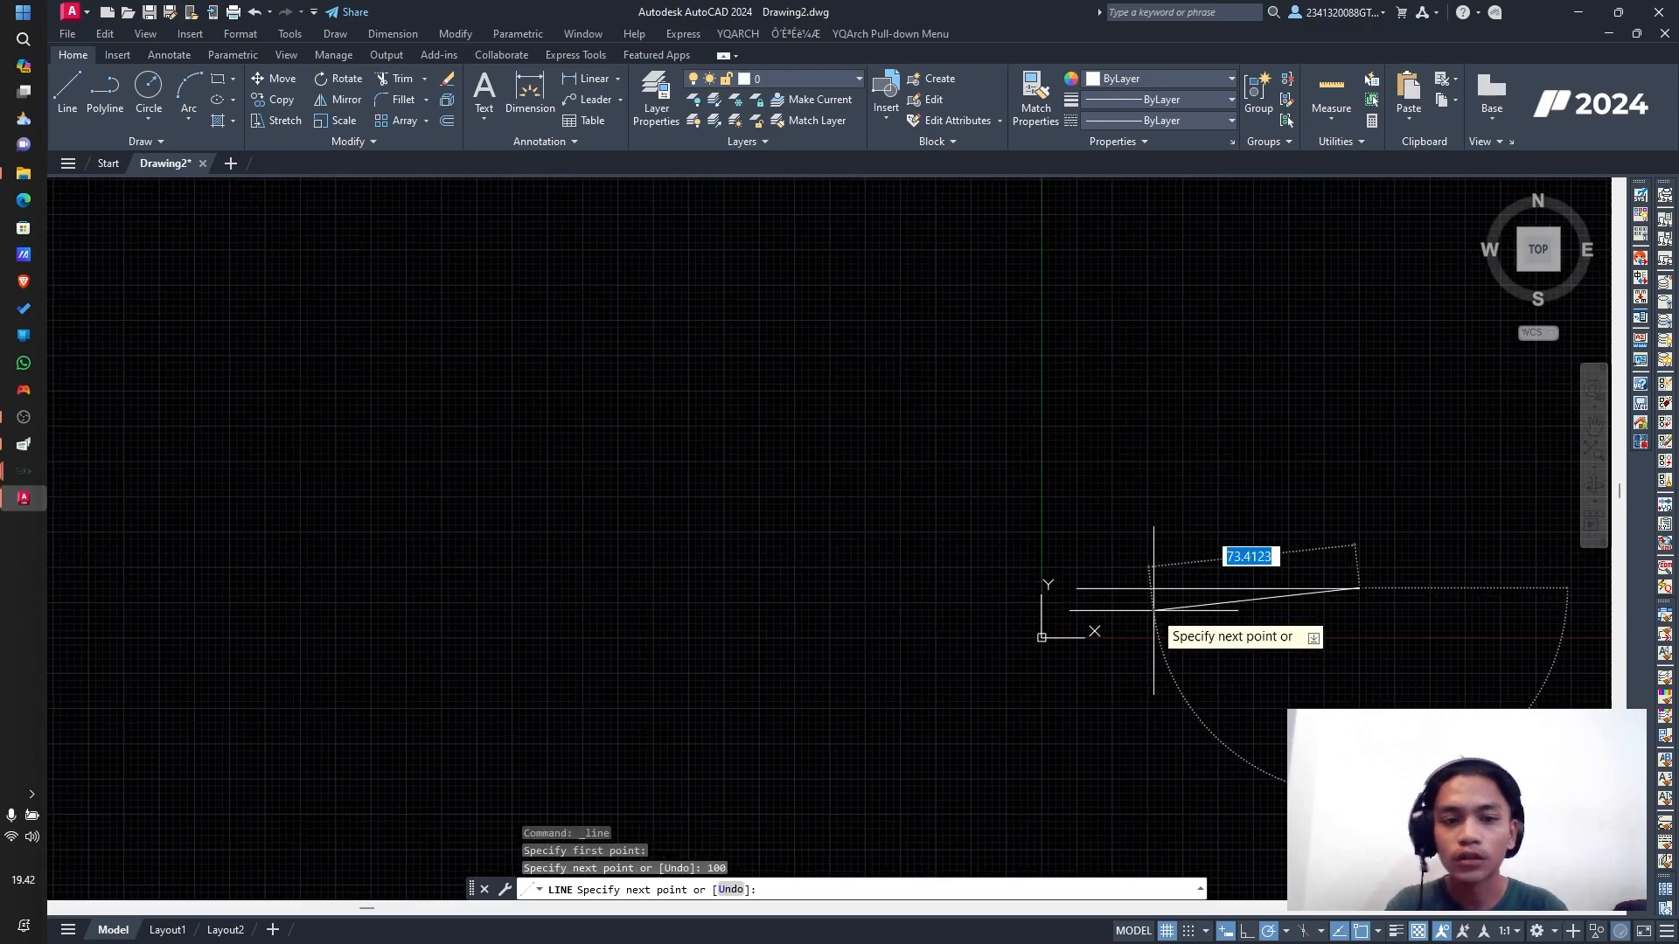
pyautogui.scroll(3, 1265, 647)
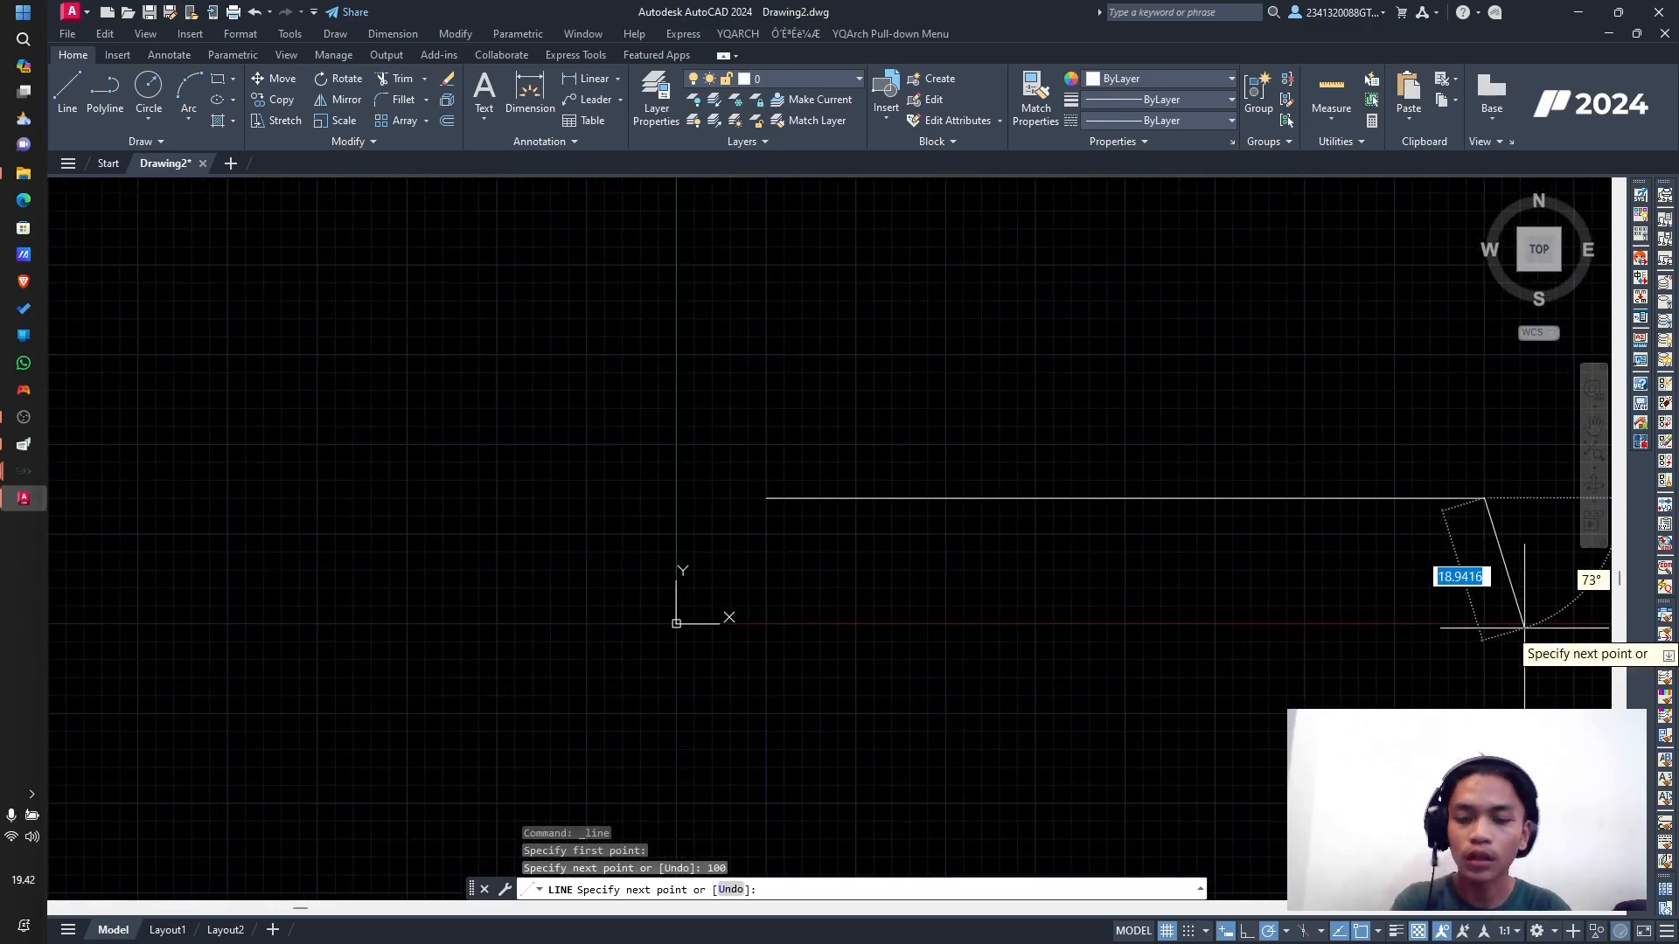
pyautogui.press('Escape')
pyautogui.scroll(-3, 1519, 619)
pyautogui.scroll(5, 1565, 647)
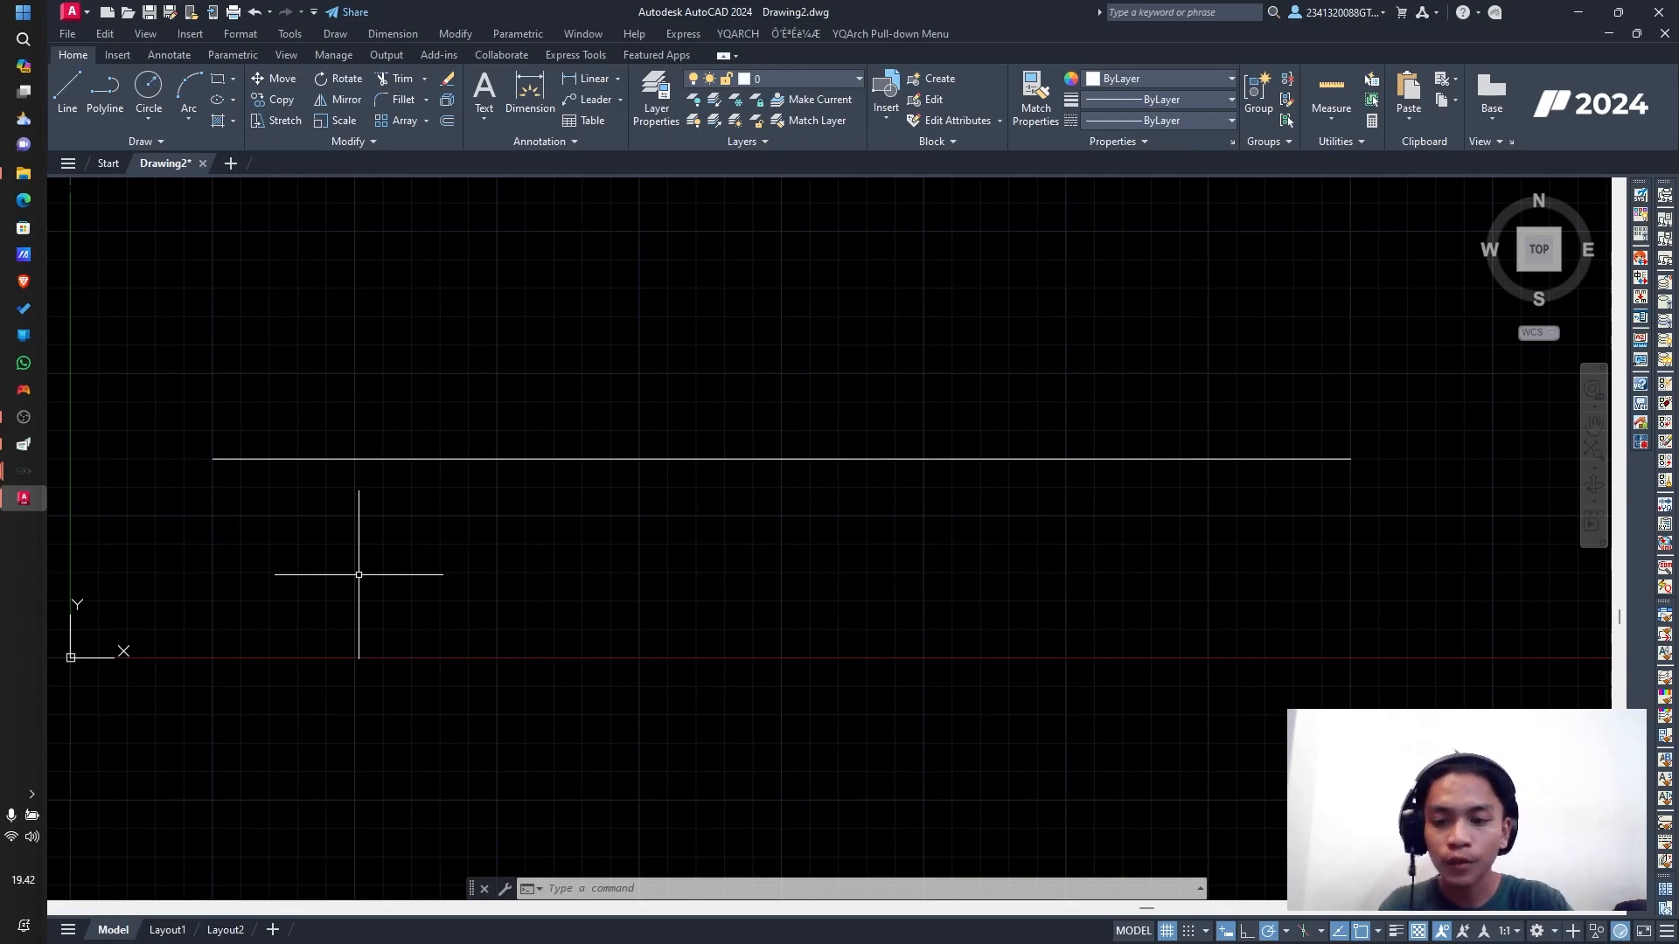
# Step: Draw a second horizontal line 100 units long below the first, with its start aligned vertically to the first line's left endpoint
pyautogui.write('L')
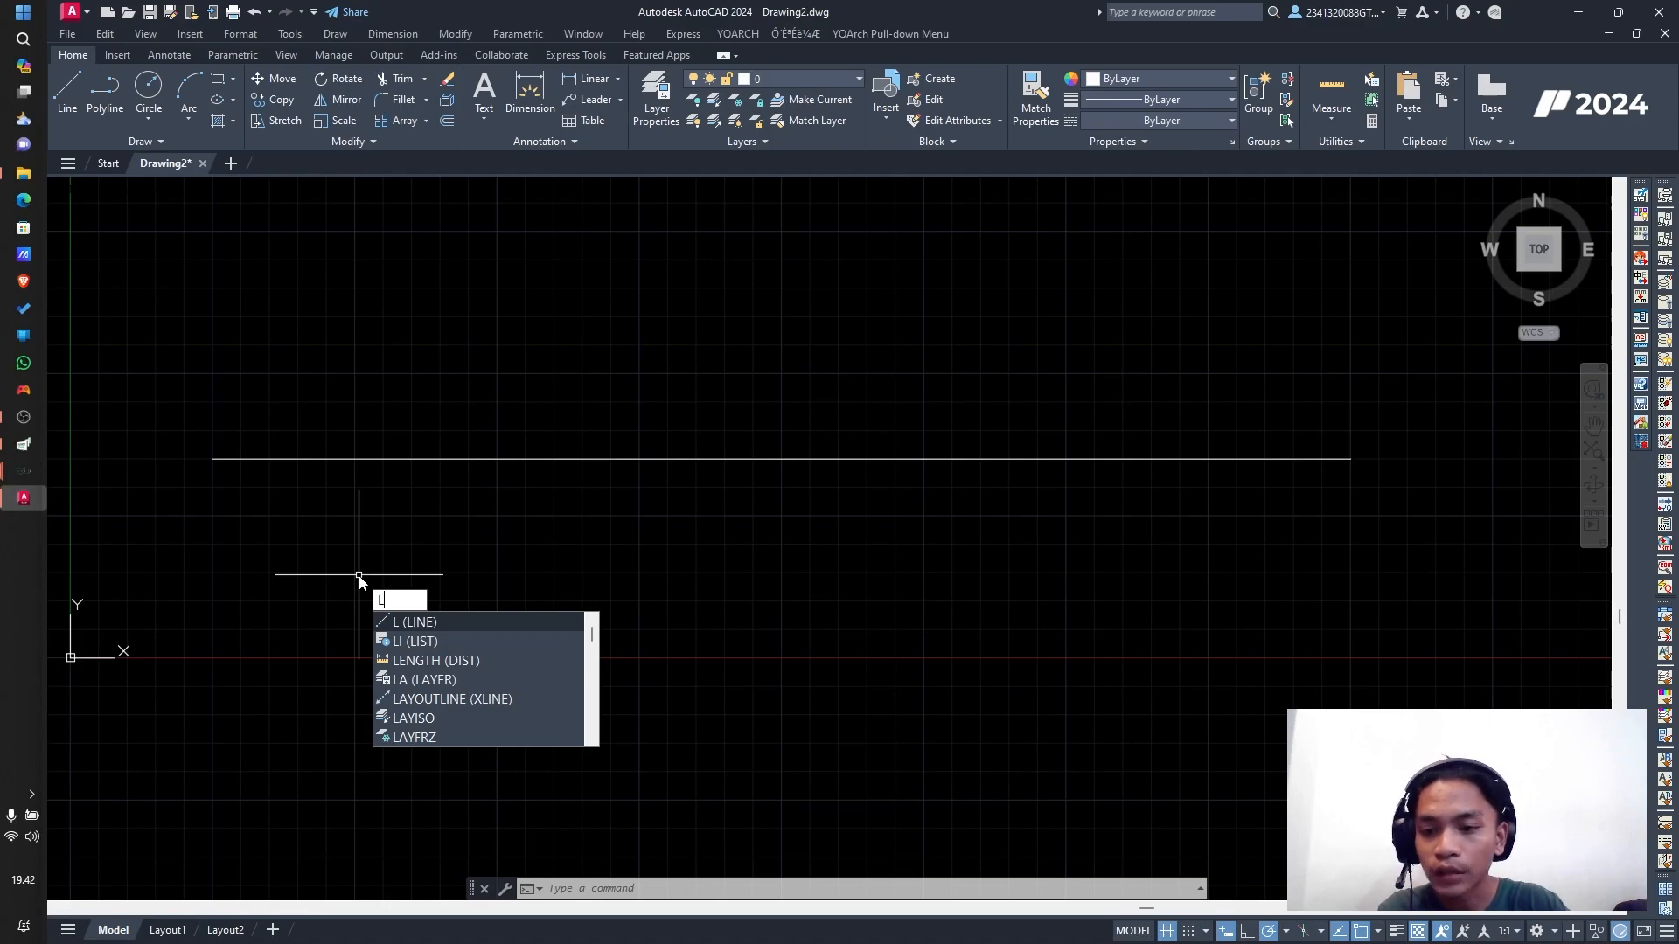
pyautogui.press('Return')
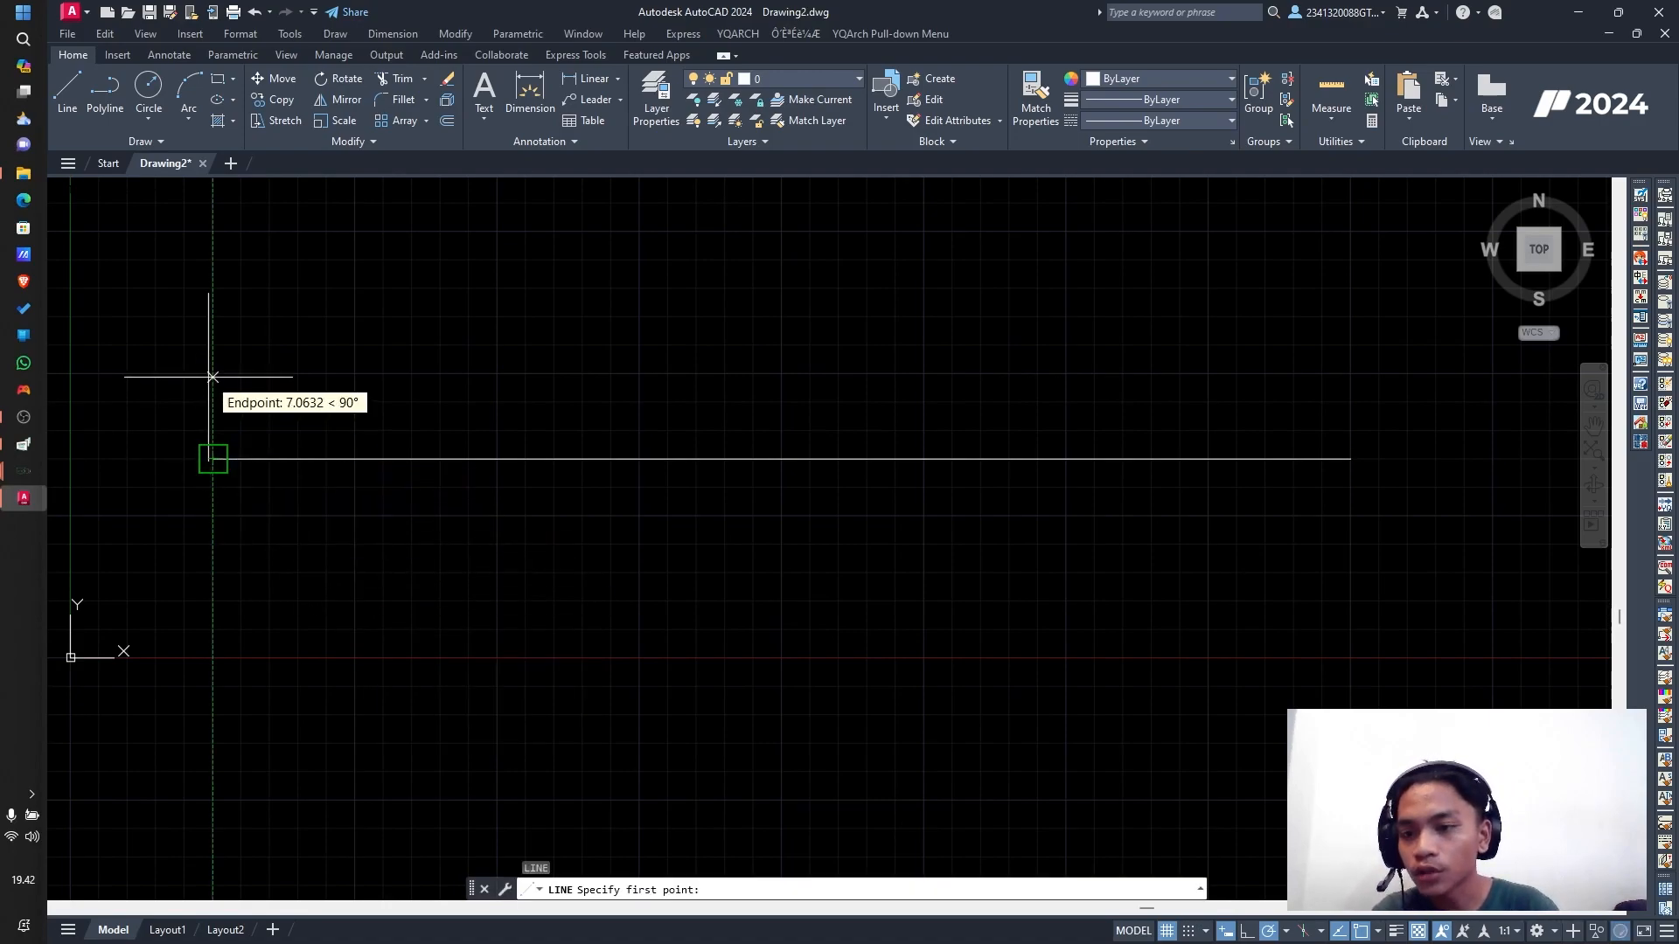
pyautogui.click(212, 586)
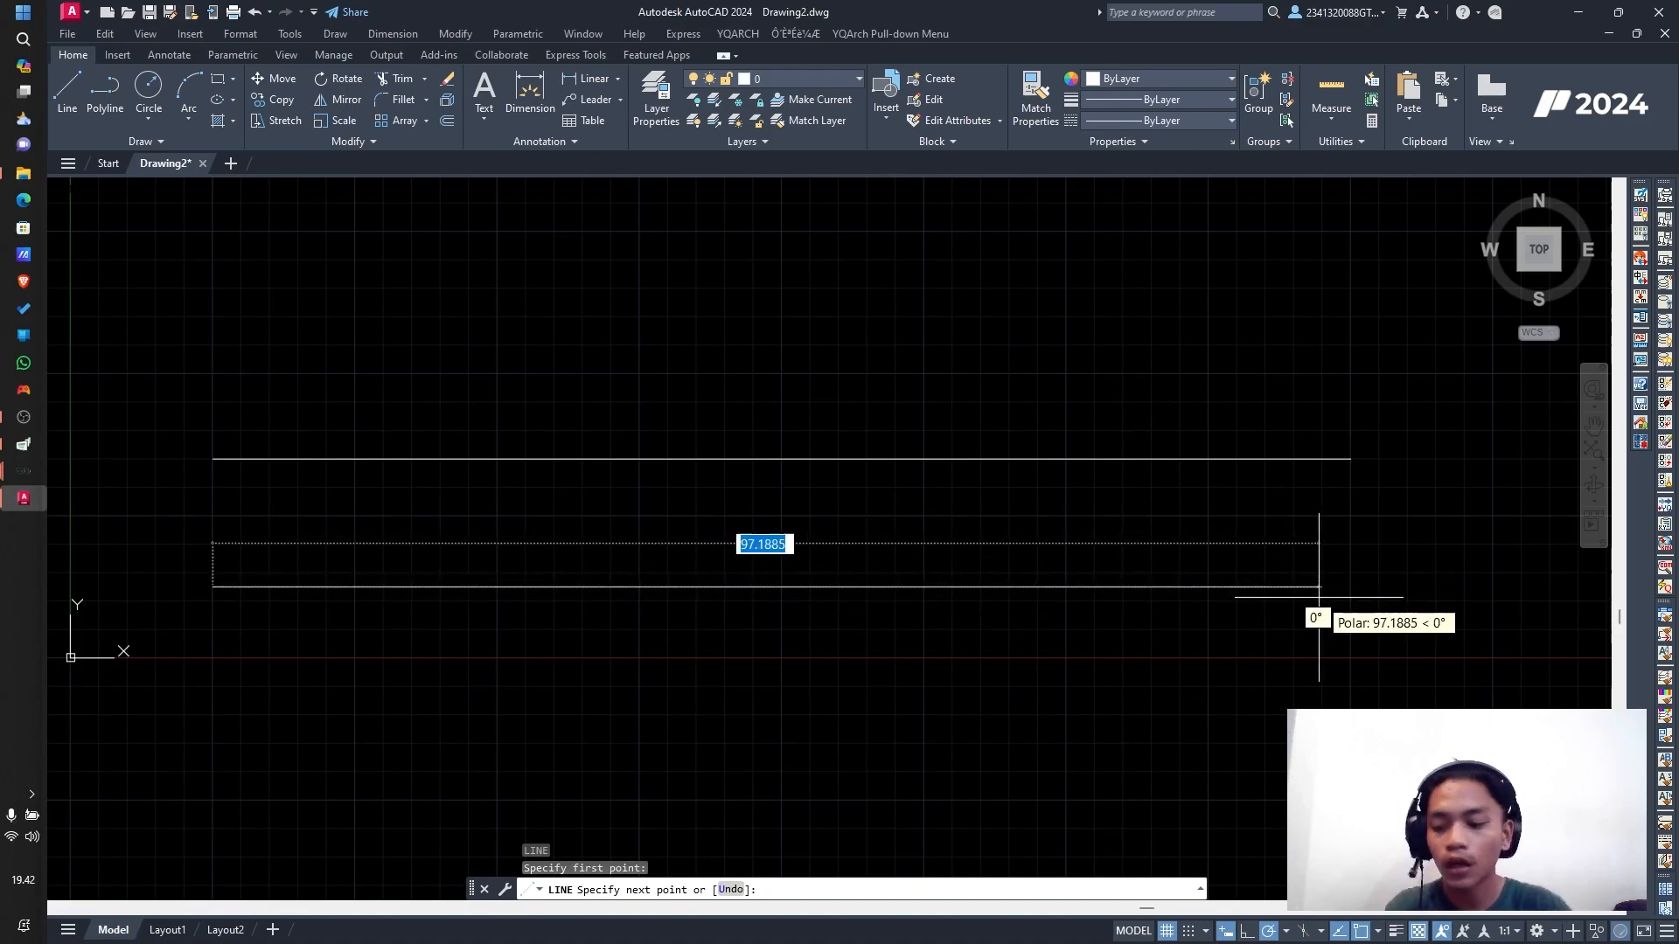
pyautogui.write('100')
pyautogui.press('Return')
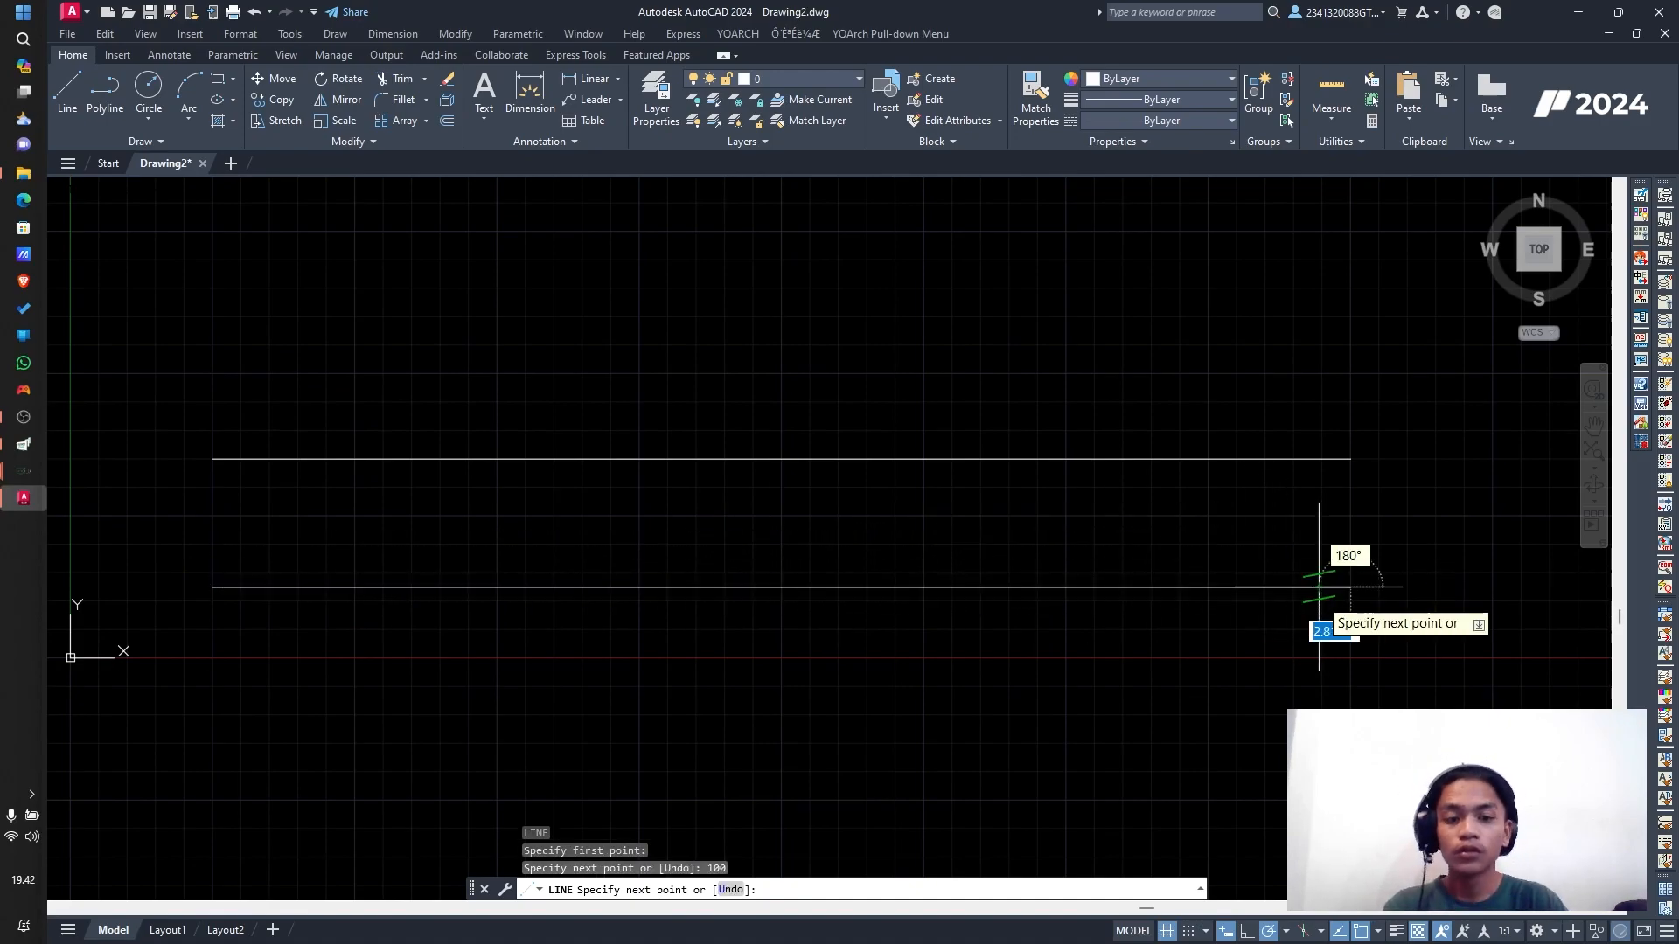
pyautogui.press('Escape')
pyautogui.scroll(-8, 910, 615)
pyautogui.scroll(4, 1001, 703)
pyautogui.click(466, 342)
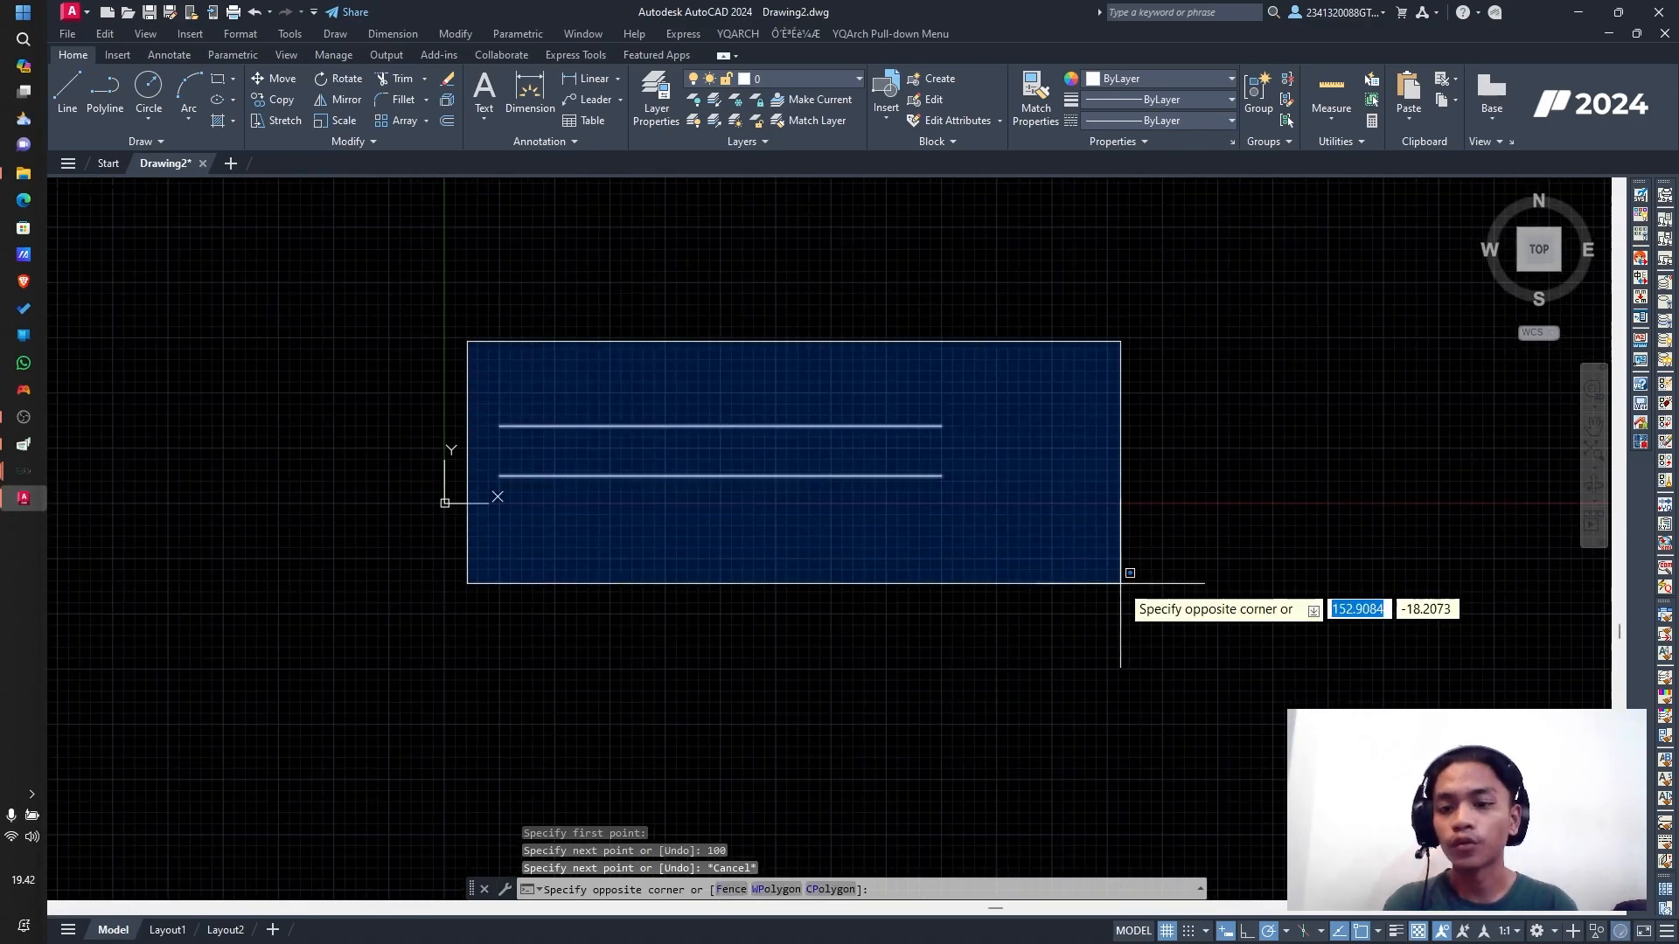
pyautogui.click(1121, 587)
pyautogui.click(1034, 585)
pyautogui.press('Escape')
pyautogui.press('Escape')
pyautogui.scroll(-2, 780, 555)
pyautogui.scroll(2, 899, 581)
pyautogui.scroll(-6, 899, 578)
pyautogui.scroll(6, 973, 543)
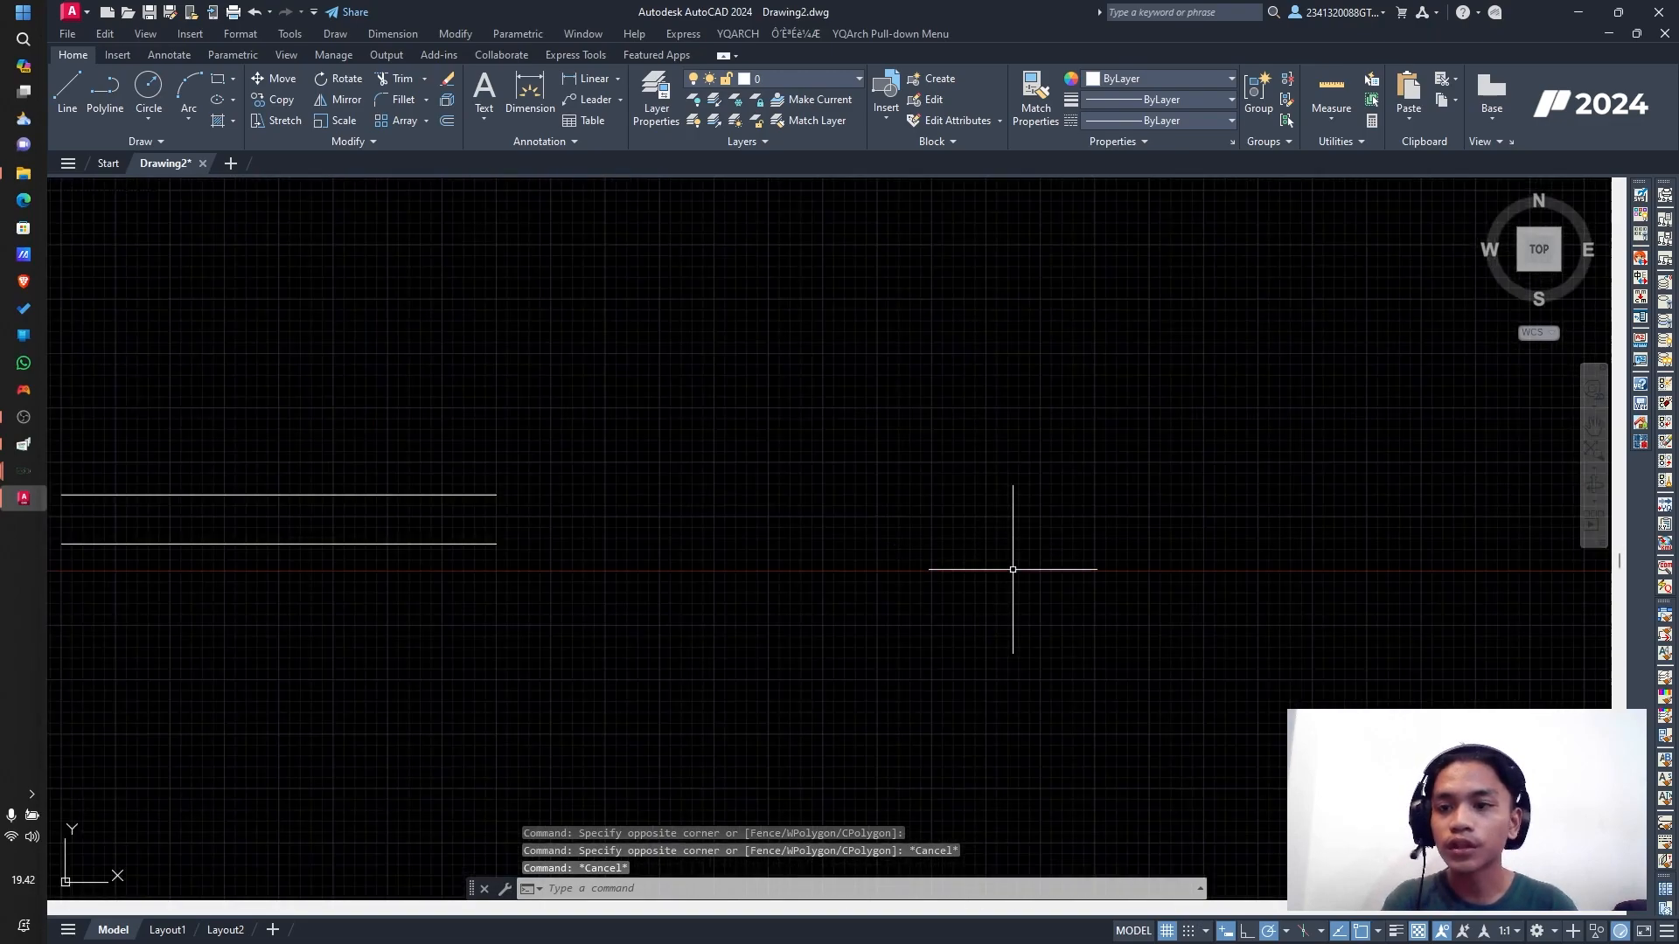
pyautogui.scroll(-6, 1010, 558)
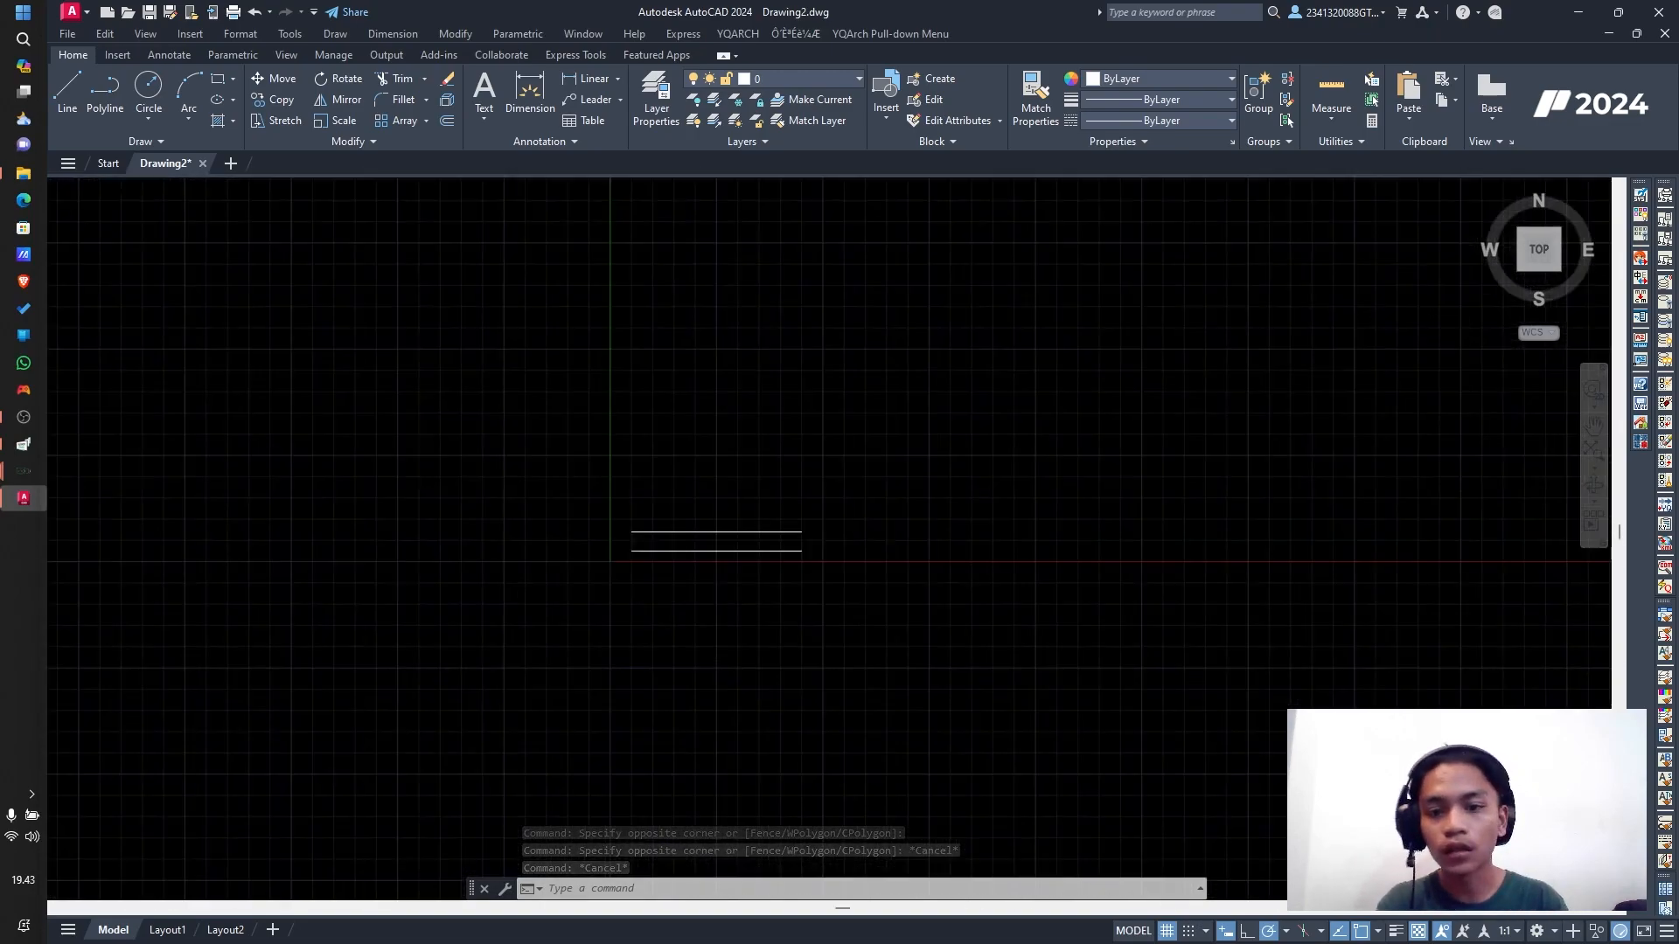
pyautogui.scroll(2, 980, 437)
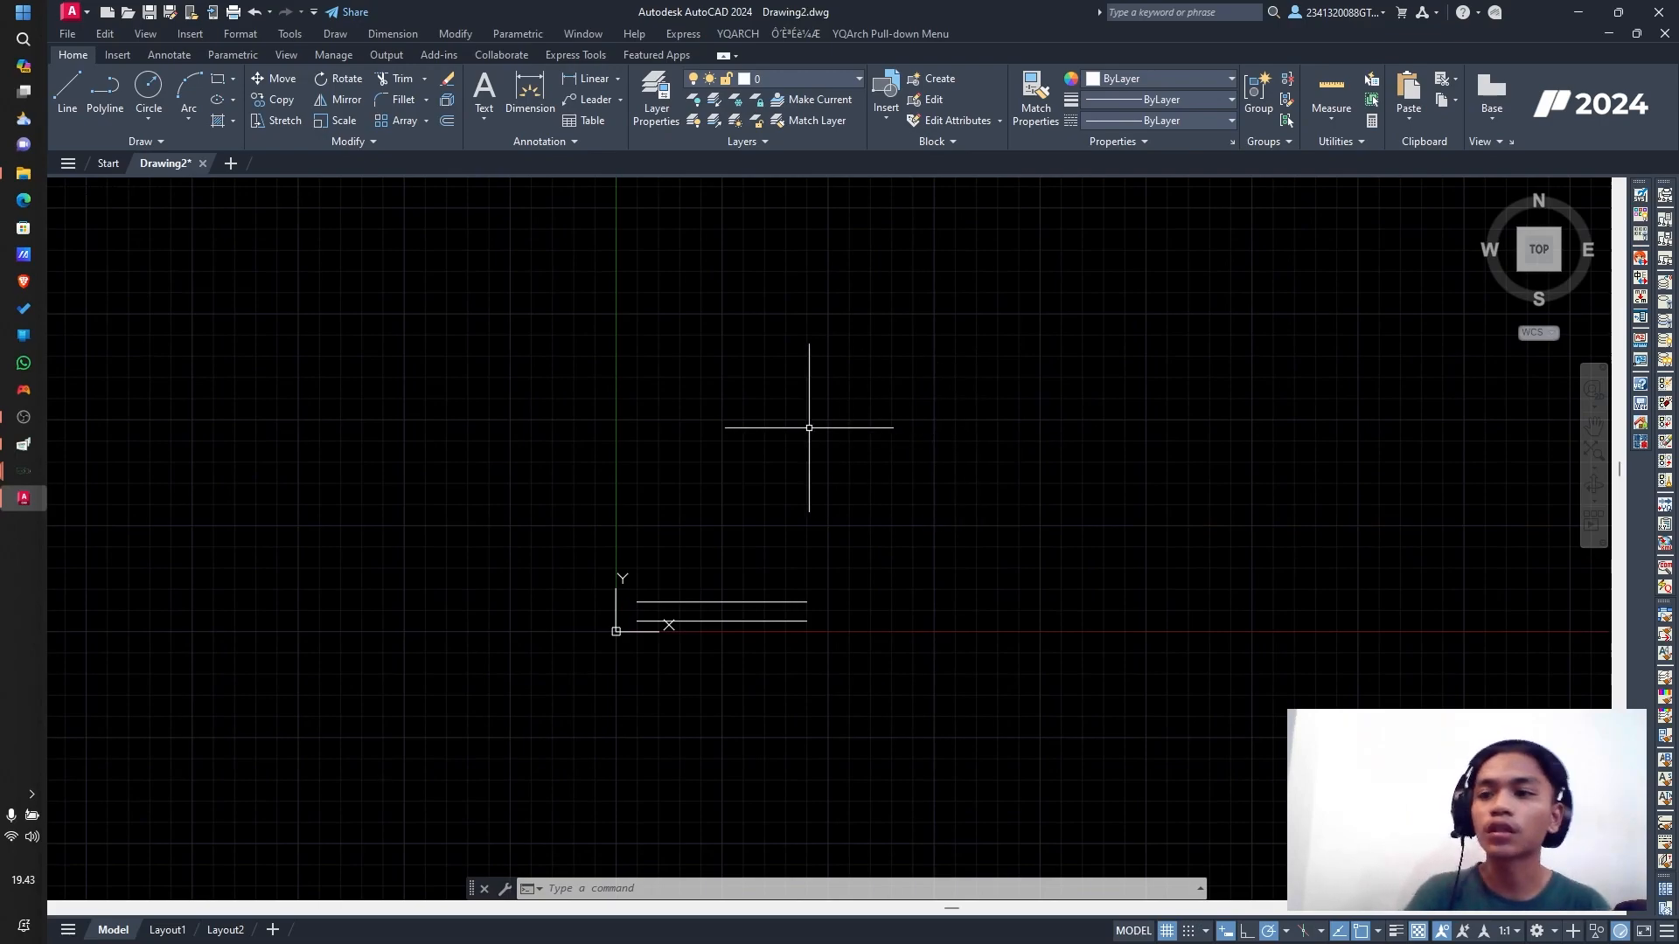
# Step: Start a polyline directly above the two lines' left endpoints and draw its first segment 100 units horizontally to the right
pyautogui.click(104, 87)
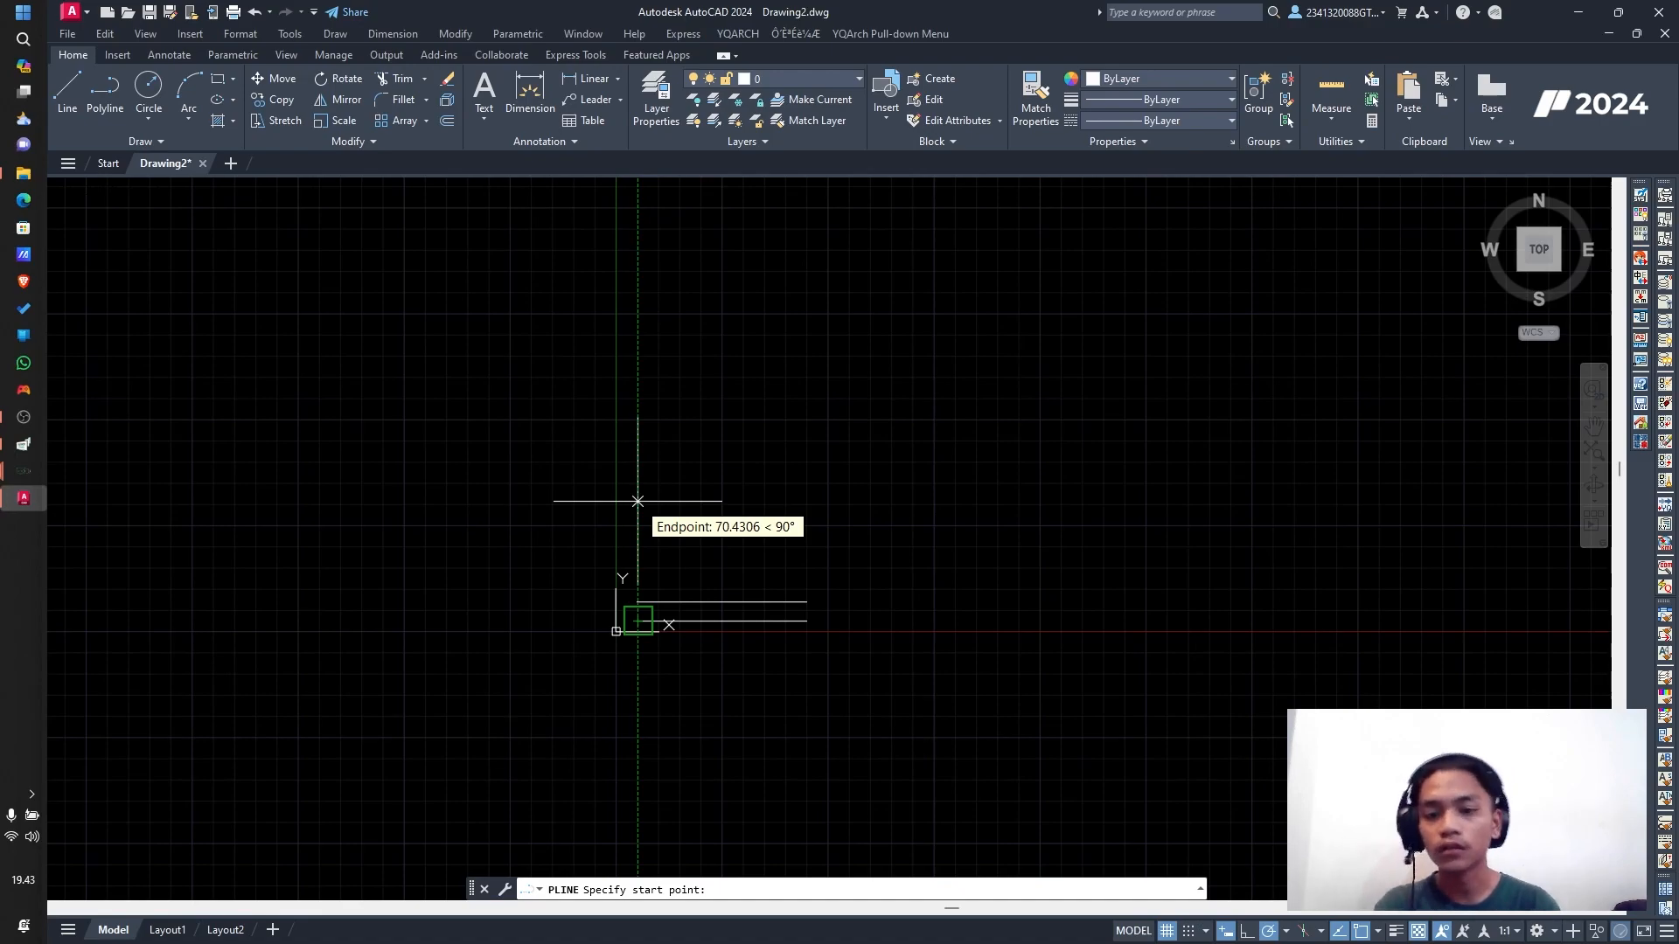
pyautogui.scroll(6, 750, 702)
pyautogui.scroll(-8, 750, 697)
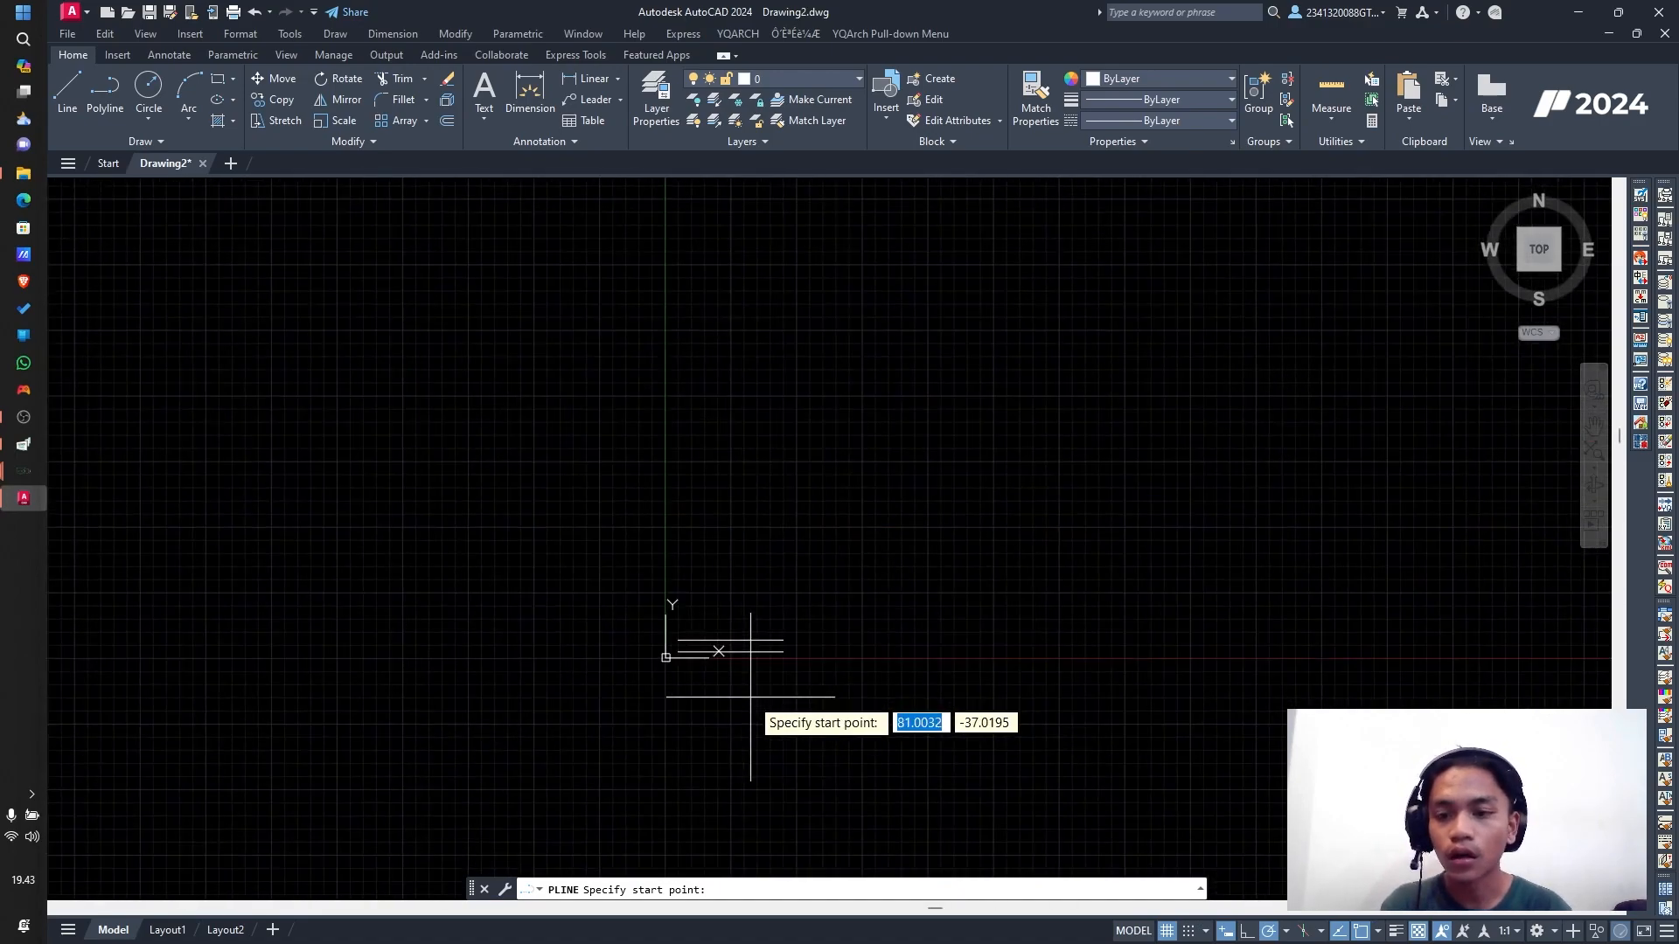
pyautogui.scroll(3, 750, 697)
pyautogui.scroll(-4, 592, 693)
pyautogui.scroll(2, 644, 777)
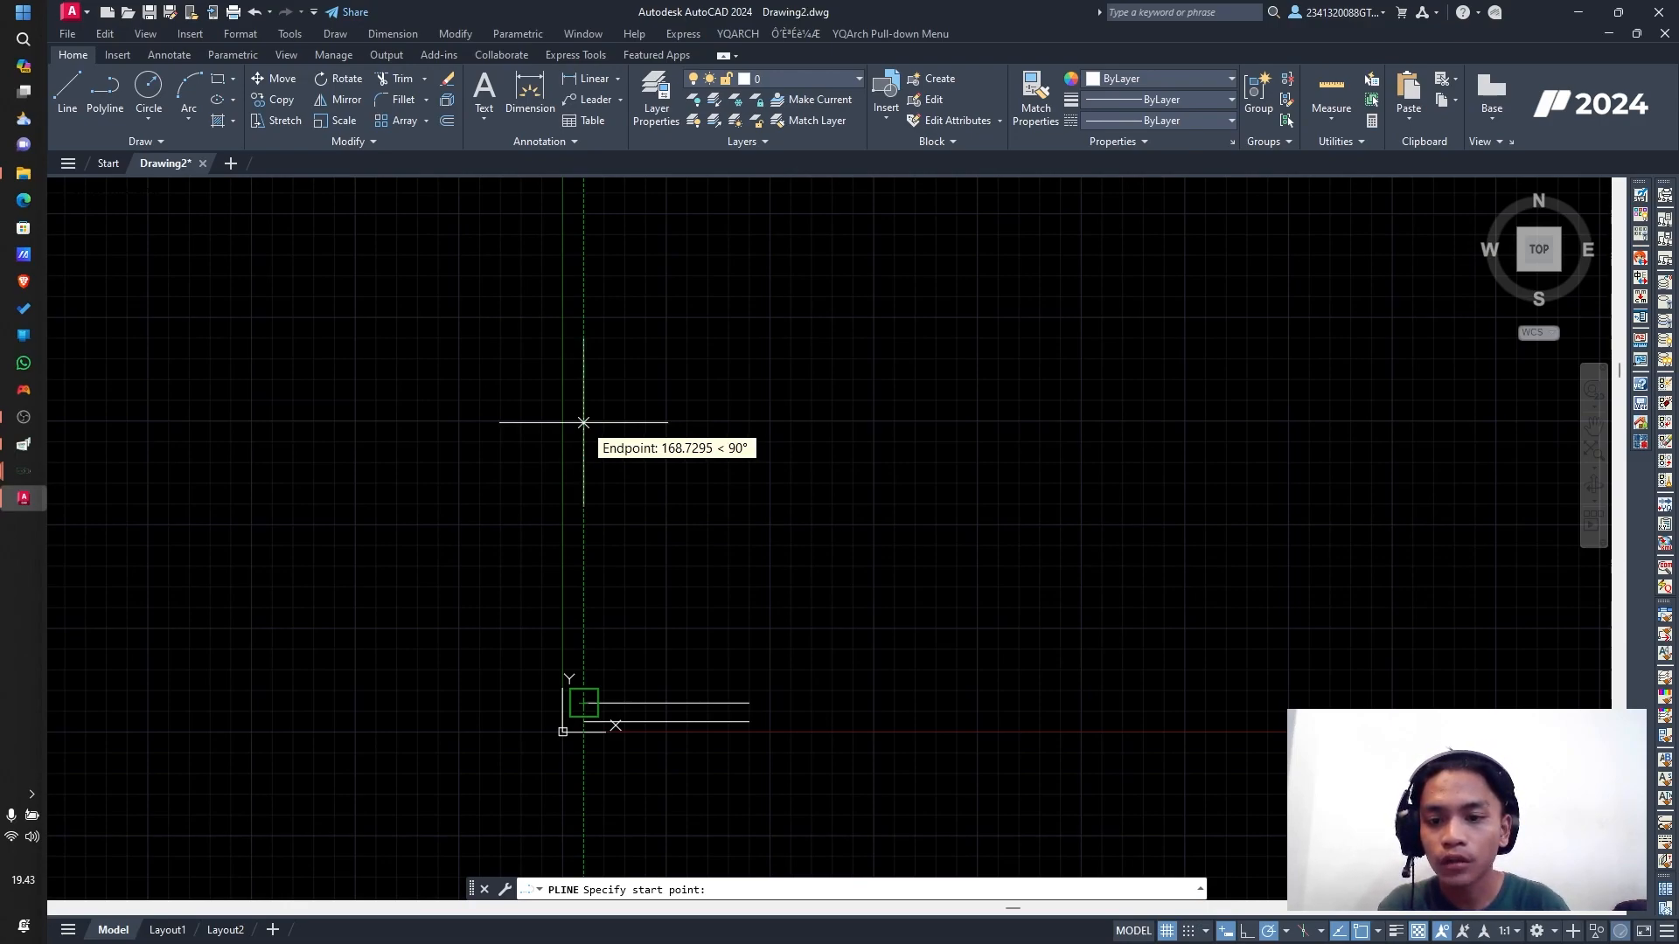
pyautogui.click(583, 423)
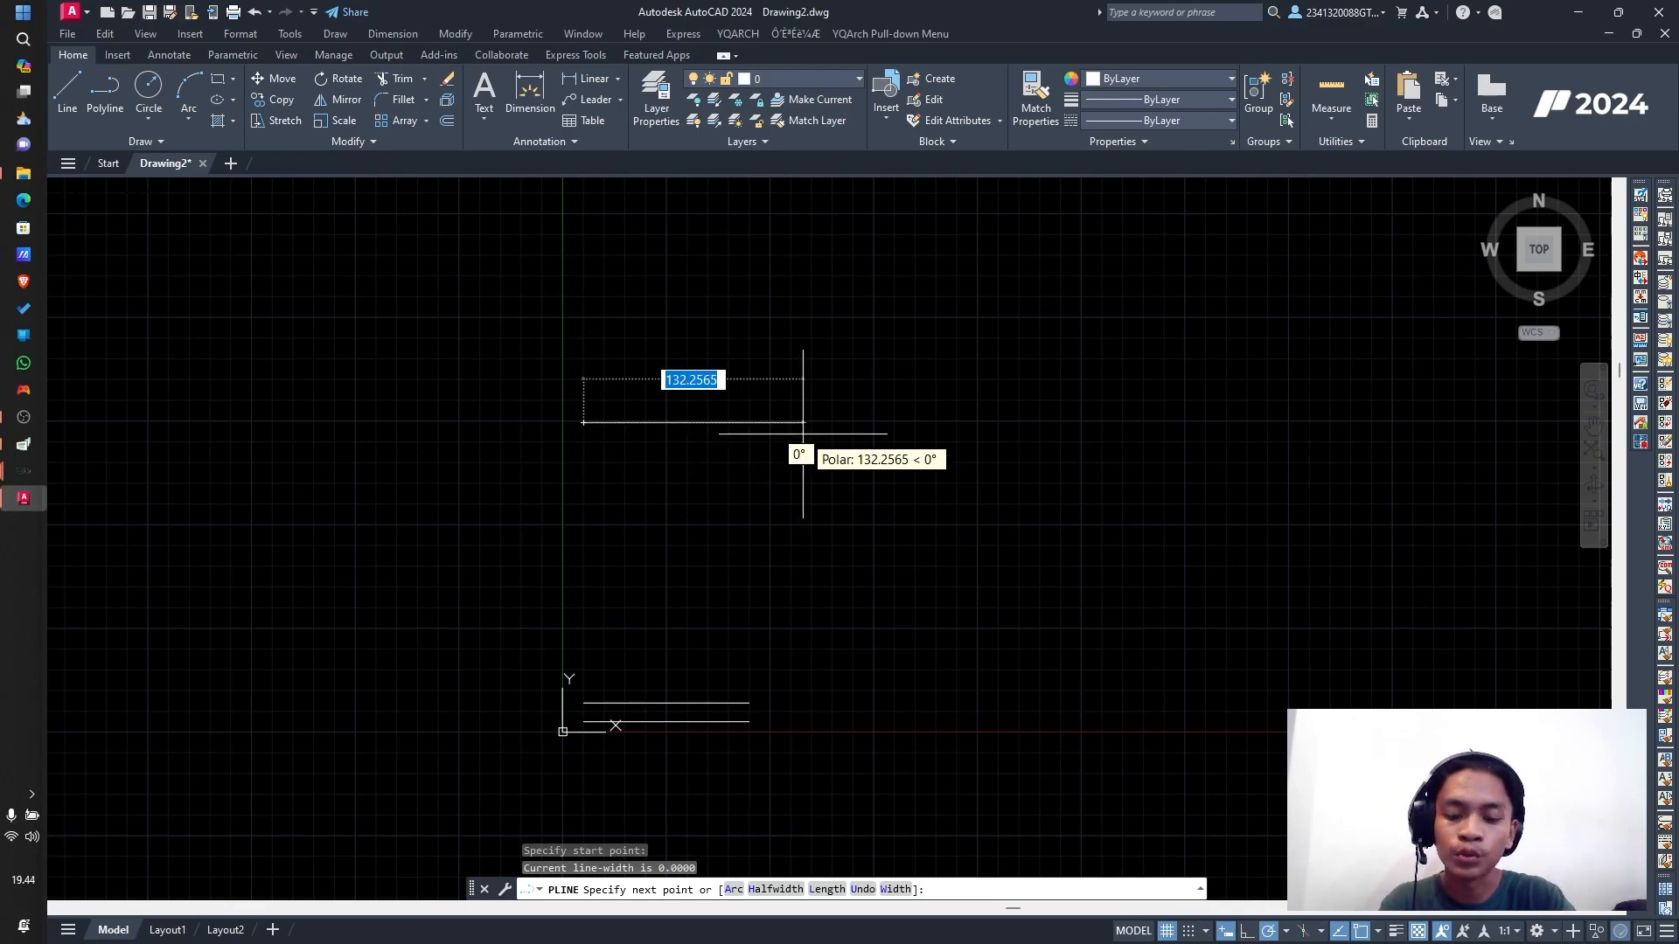
pyautogui.write('100')
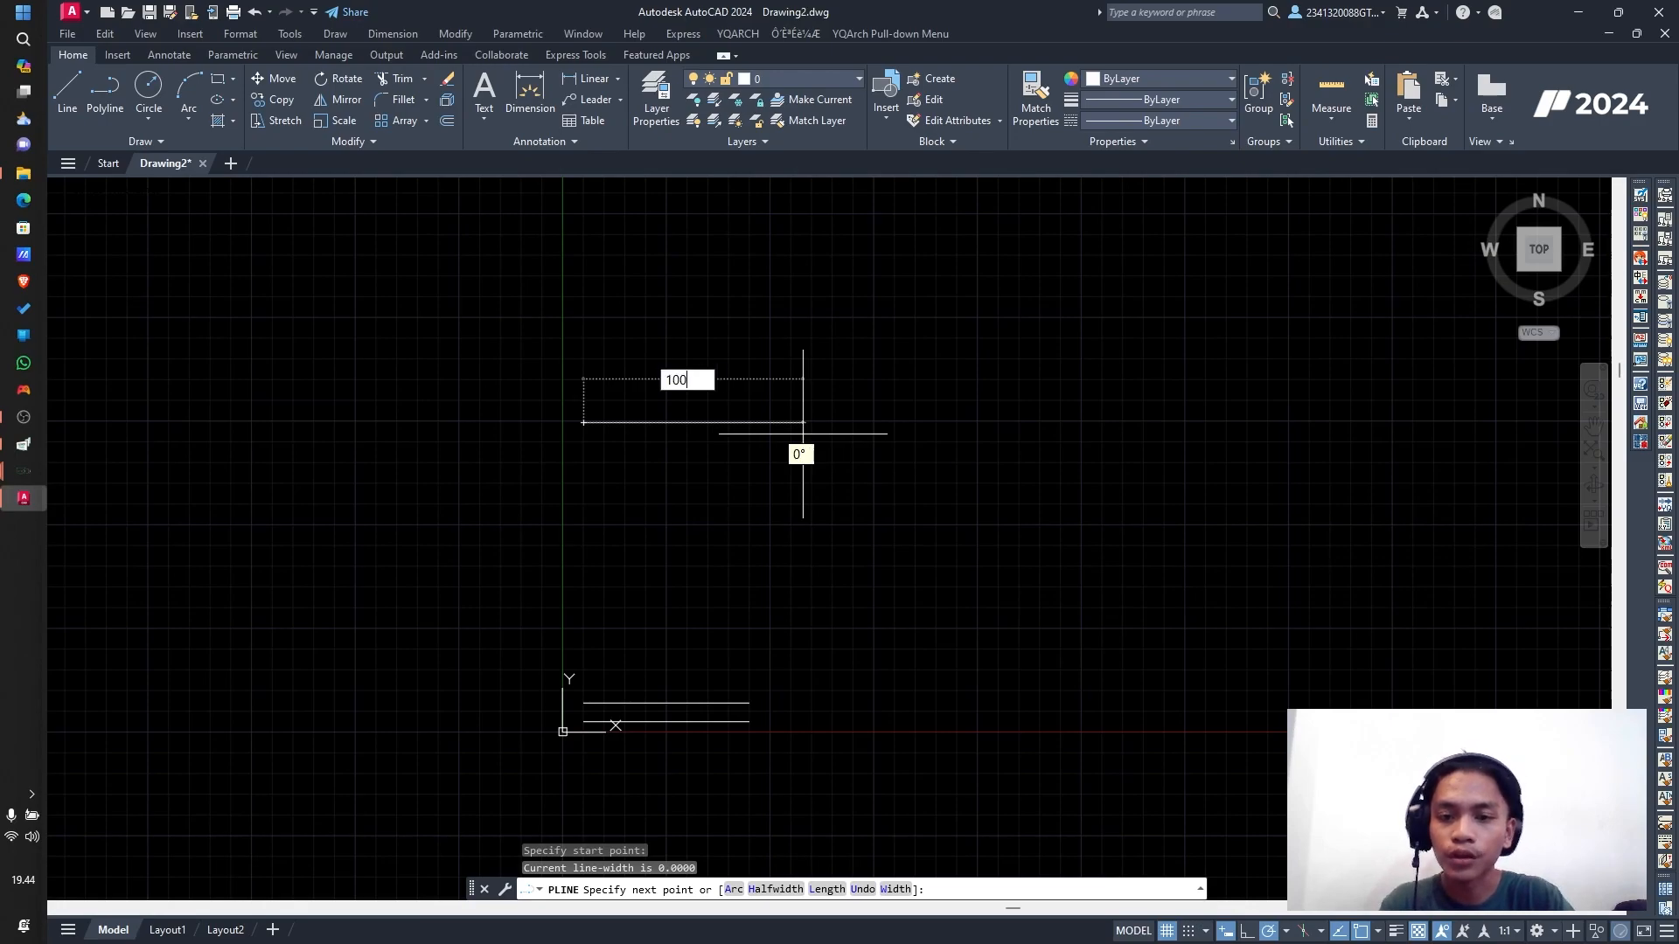
pyautogui.press('Return')
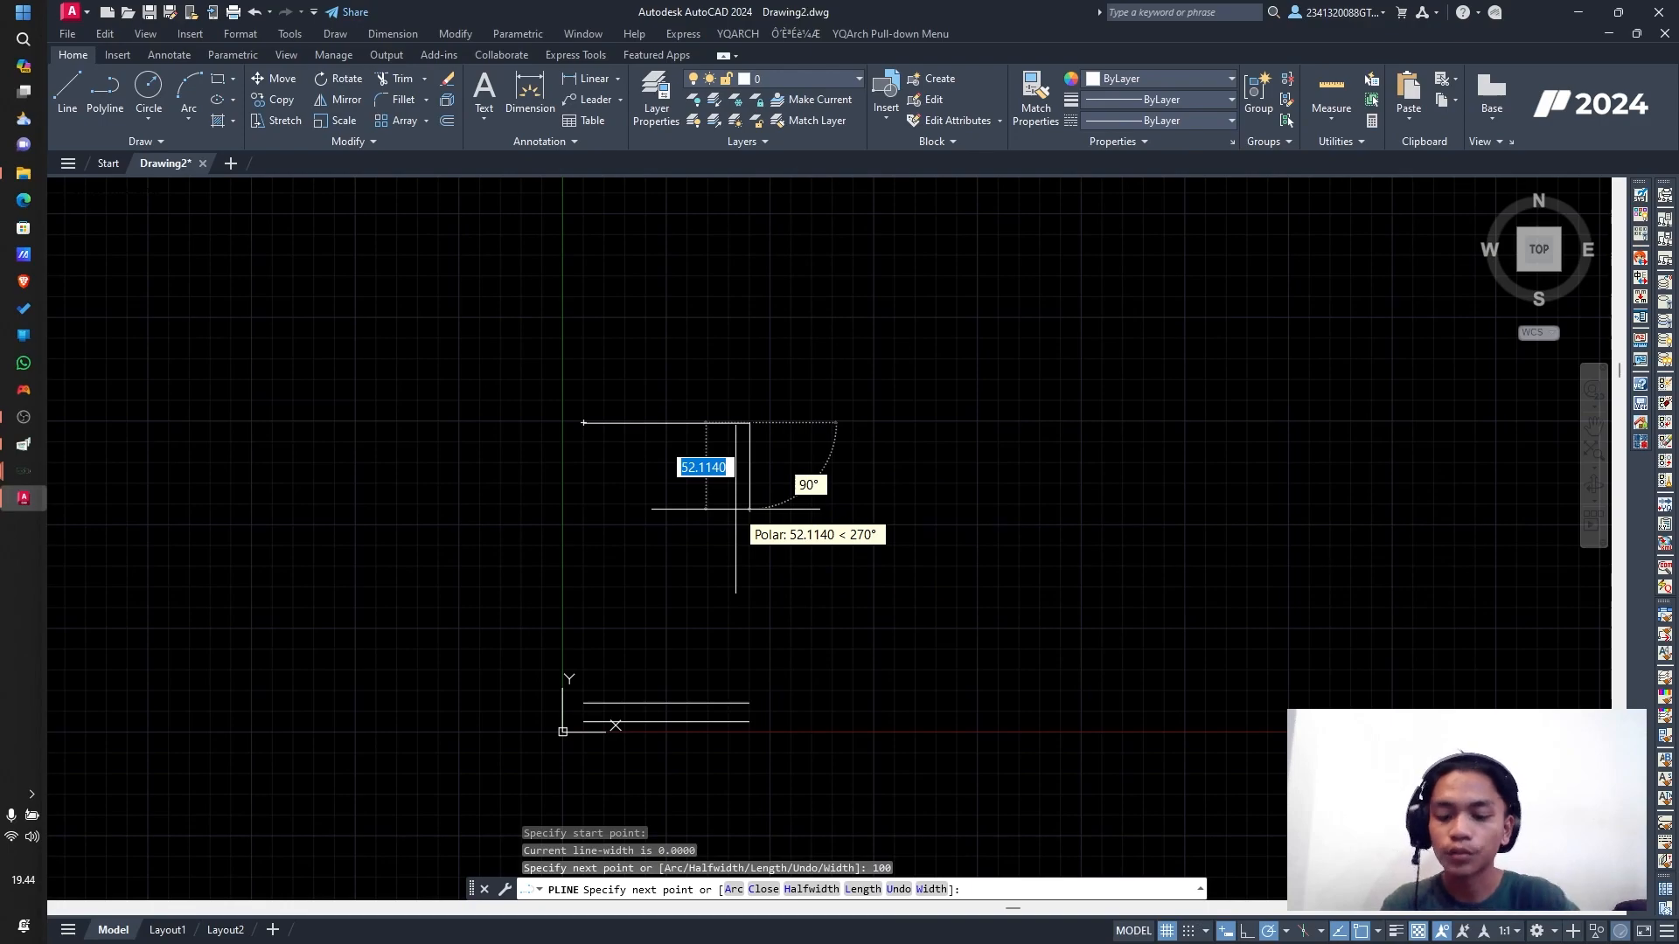
# Step: Continue the polyline with a segment 50 units straight down and another 100 units horizontally to the right
pyautogui.write('50')
pyautogui.press('Return')
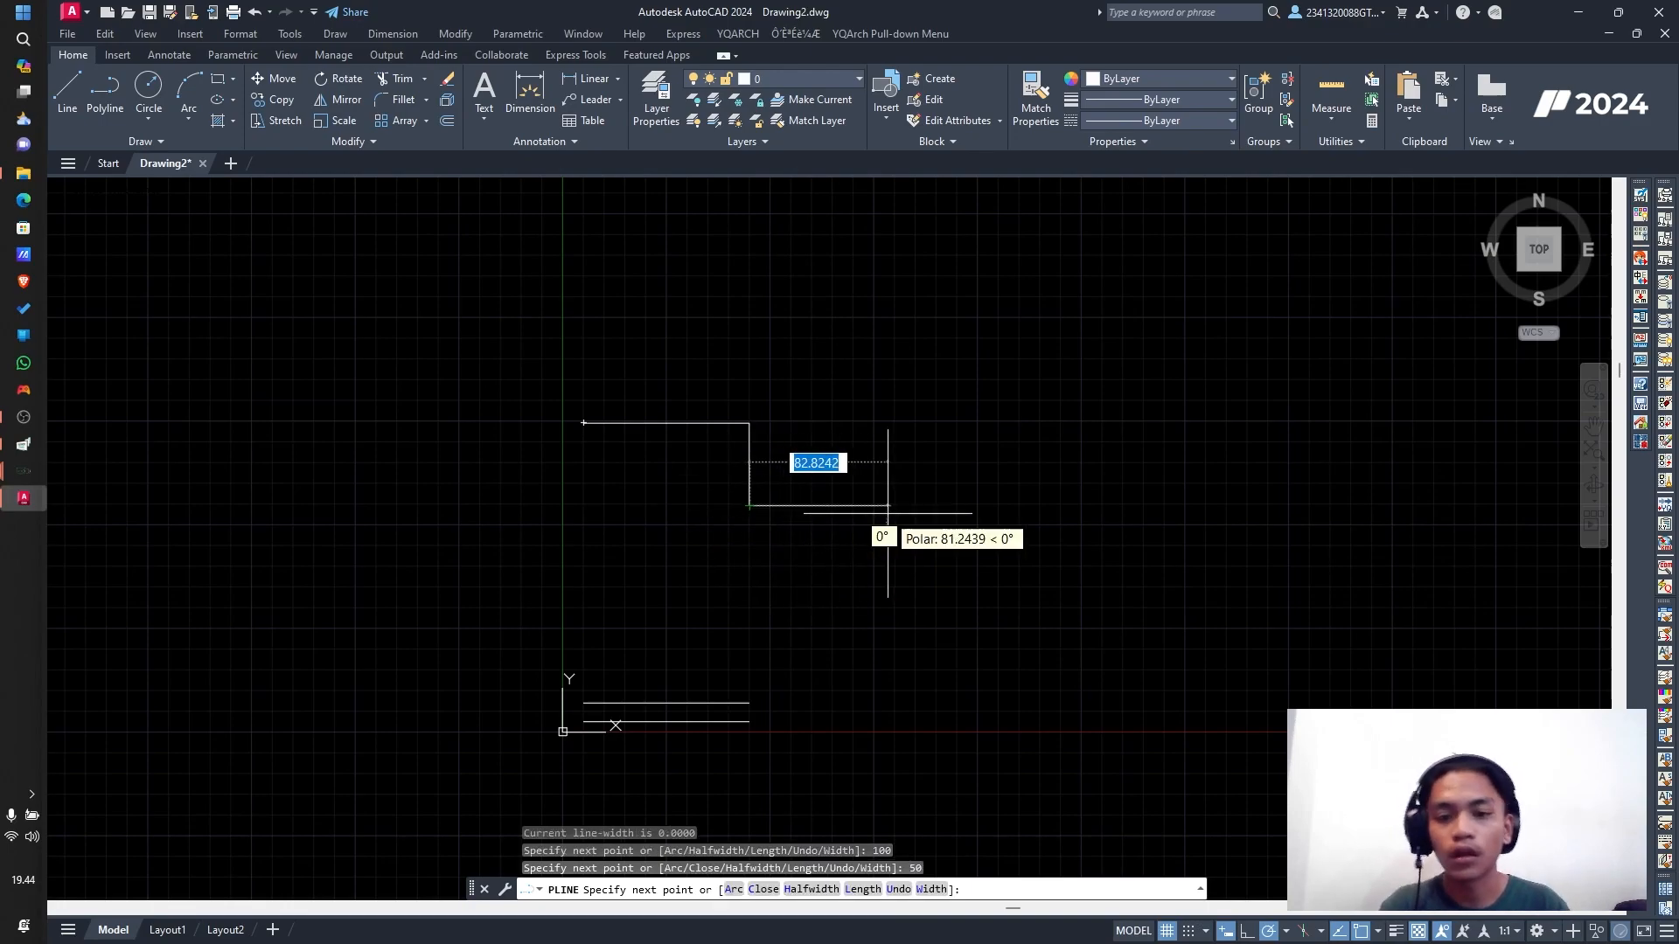
pyautogui.write('100')
pyautogui.press('Return')
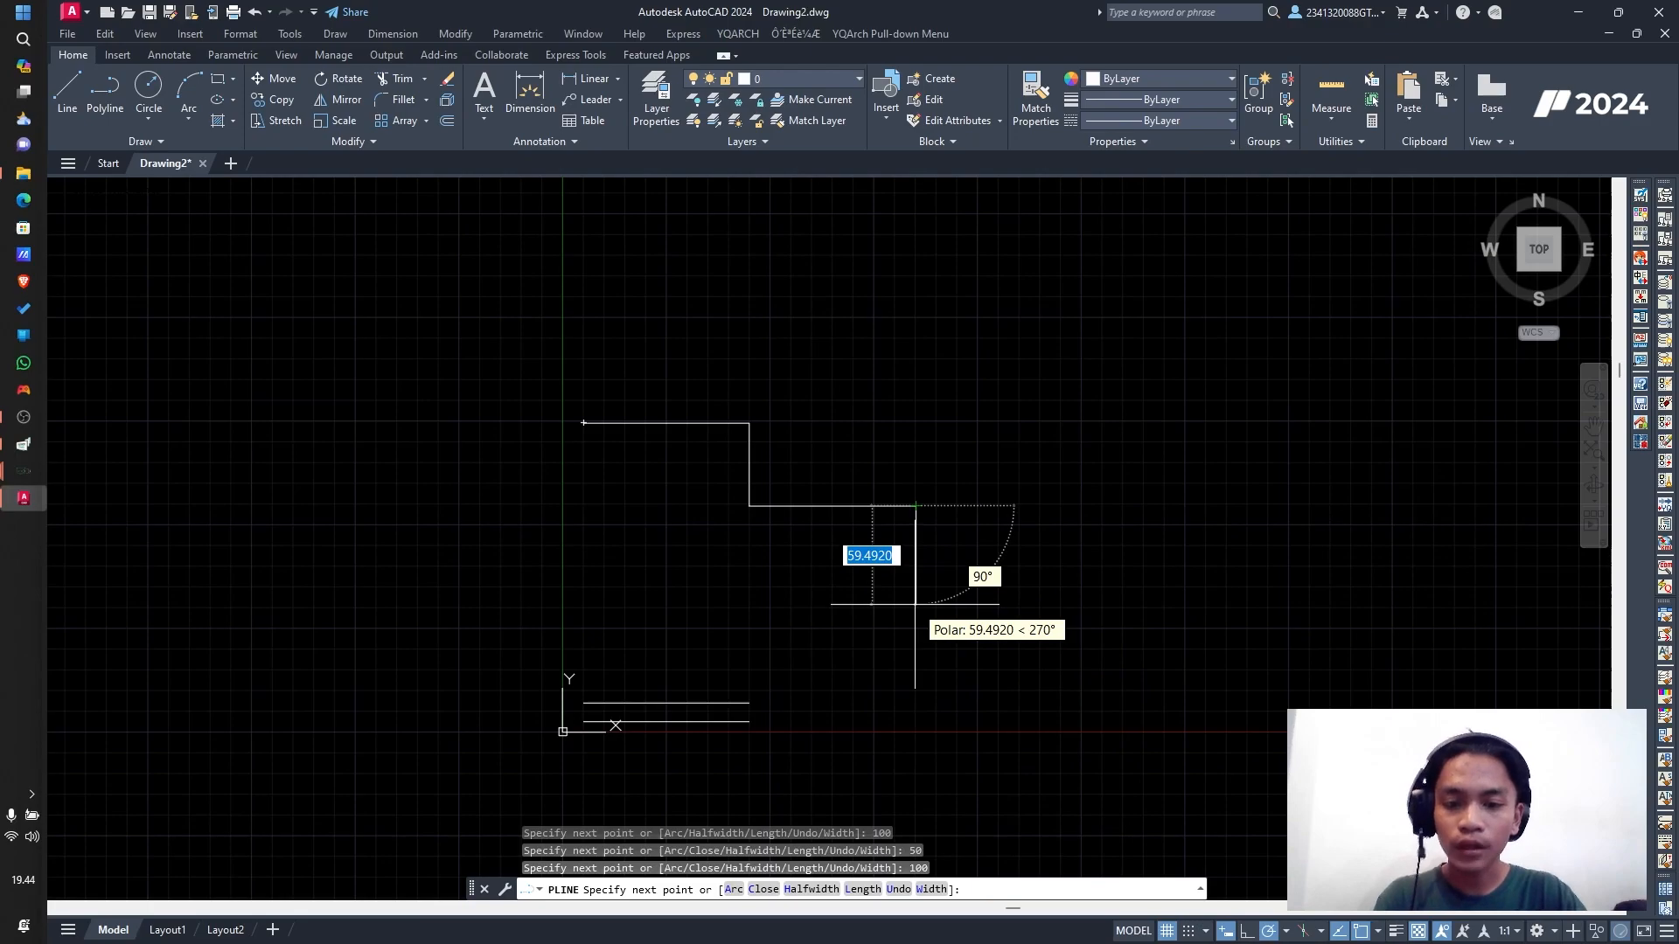
# Step: Add a quarter-circle arc to the polyline, centred 70.7 units directly below the last endpoint and ending level with the centre on the right
pyautogui.write('a')
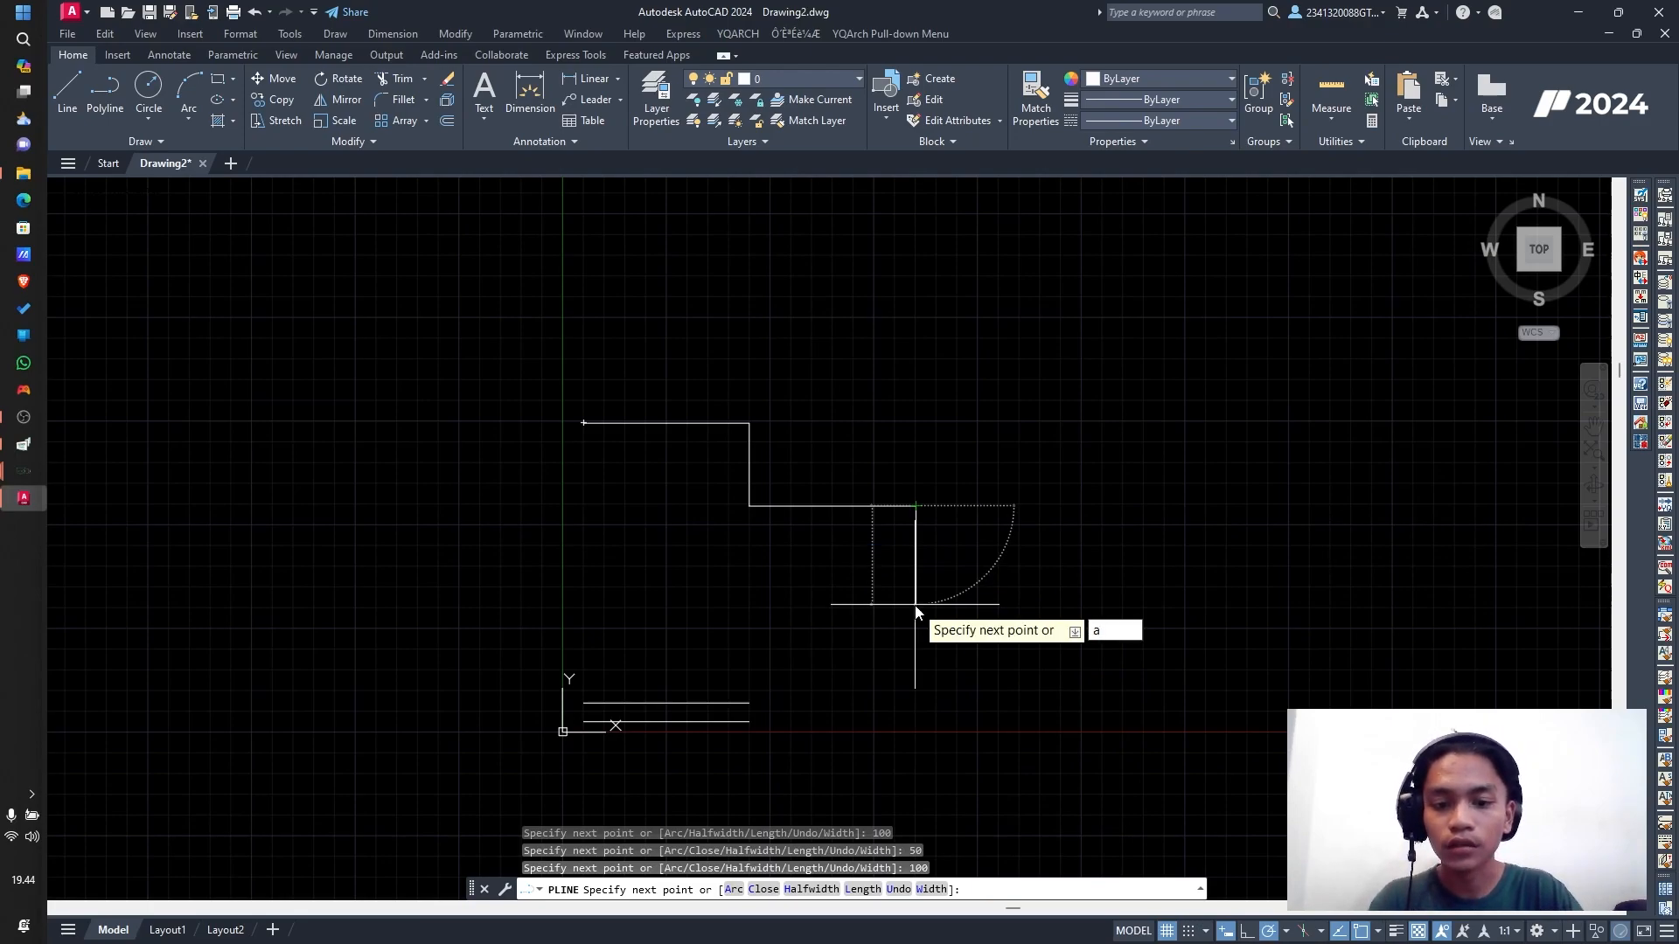
pyautogui.press('Return')
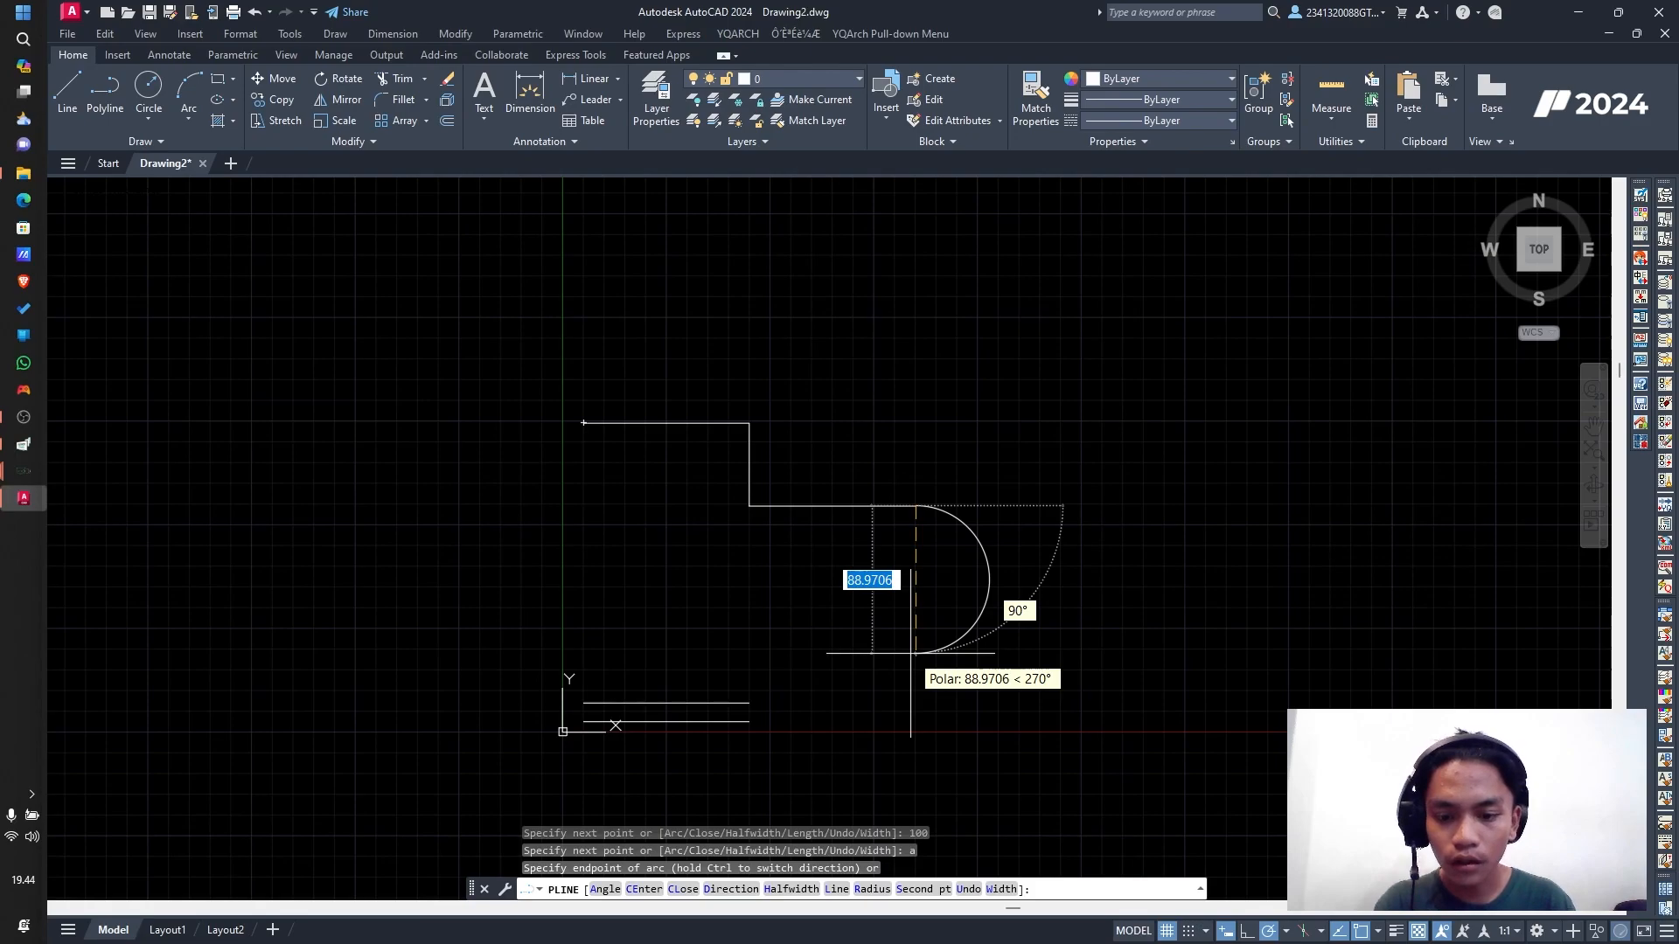
pyautogui.scroll(4, 911, 653)
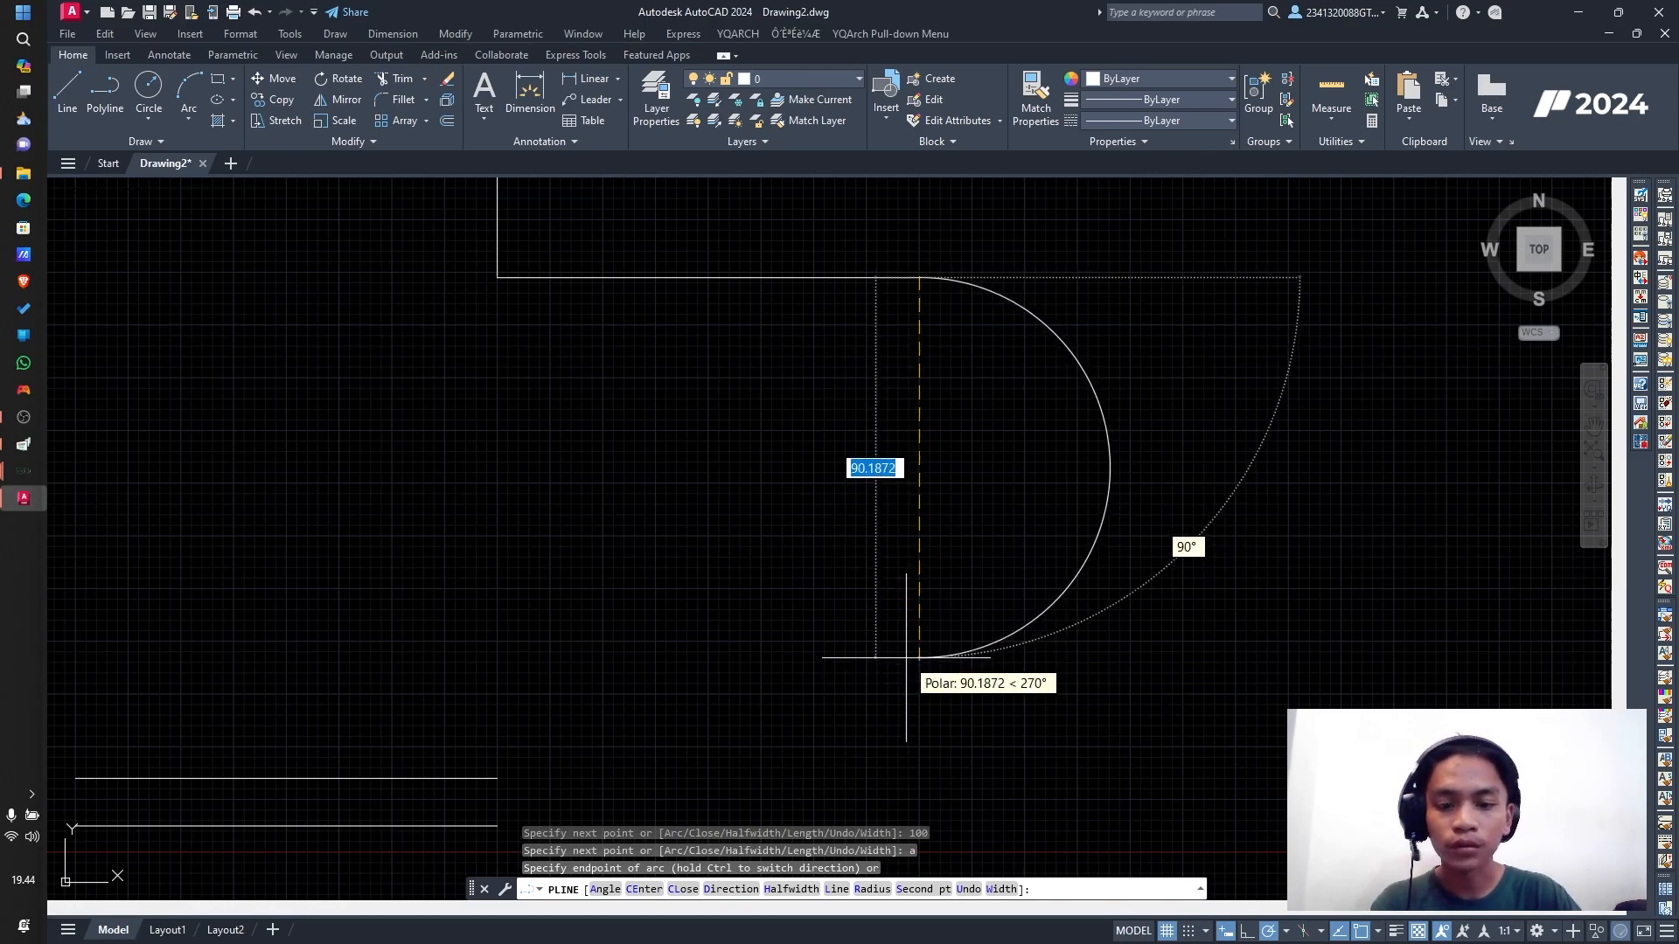
pyautogui.write('ce')
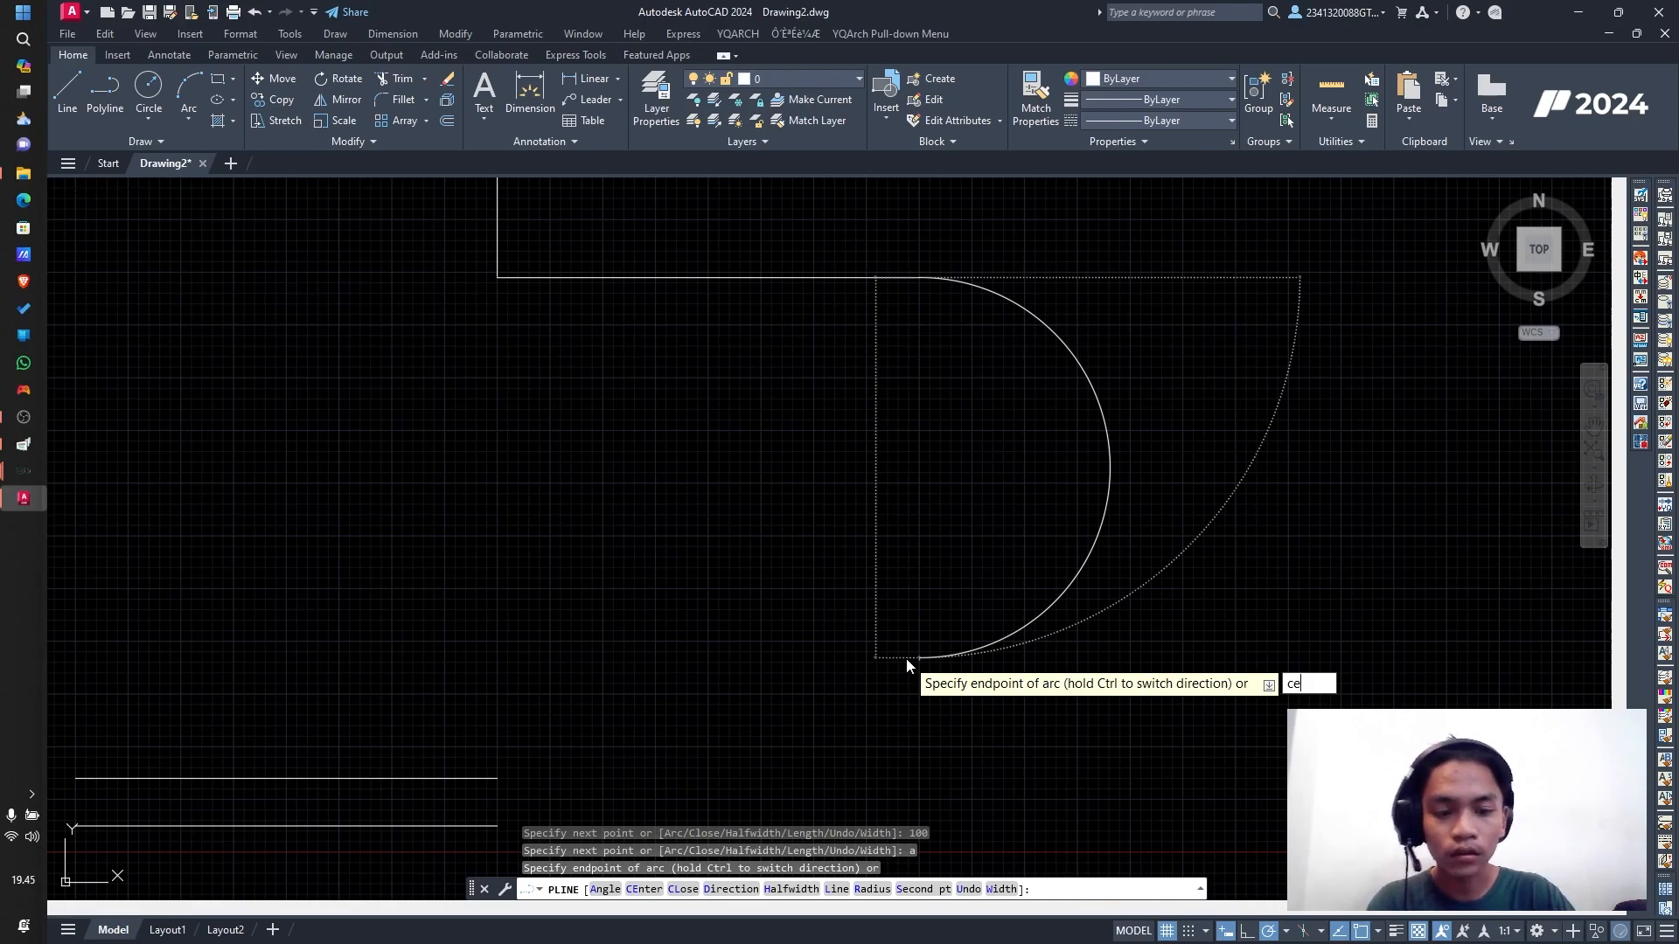
pyautogui.press('Return')
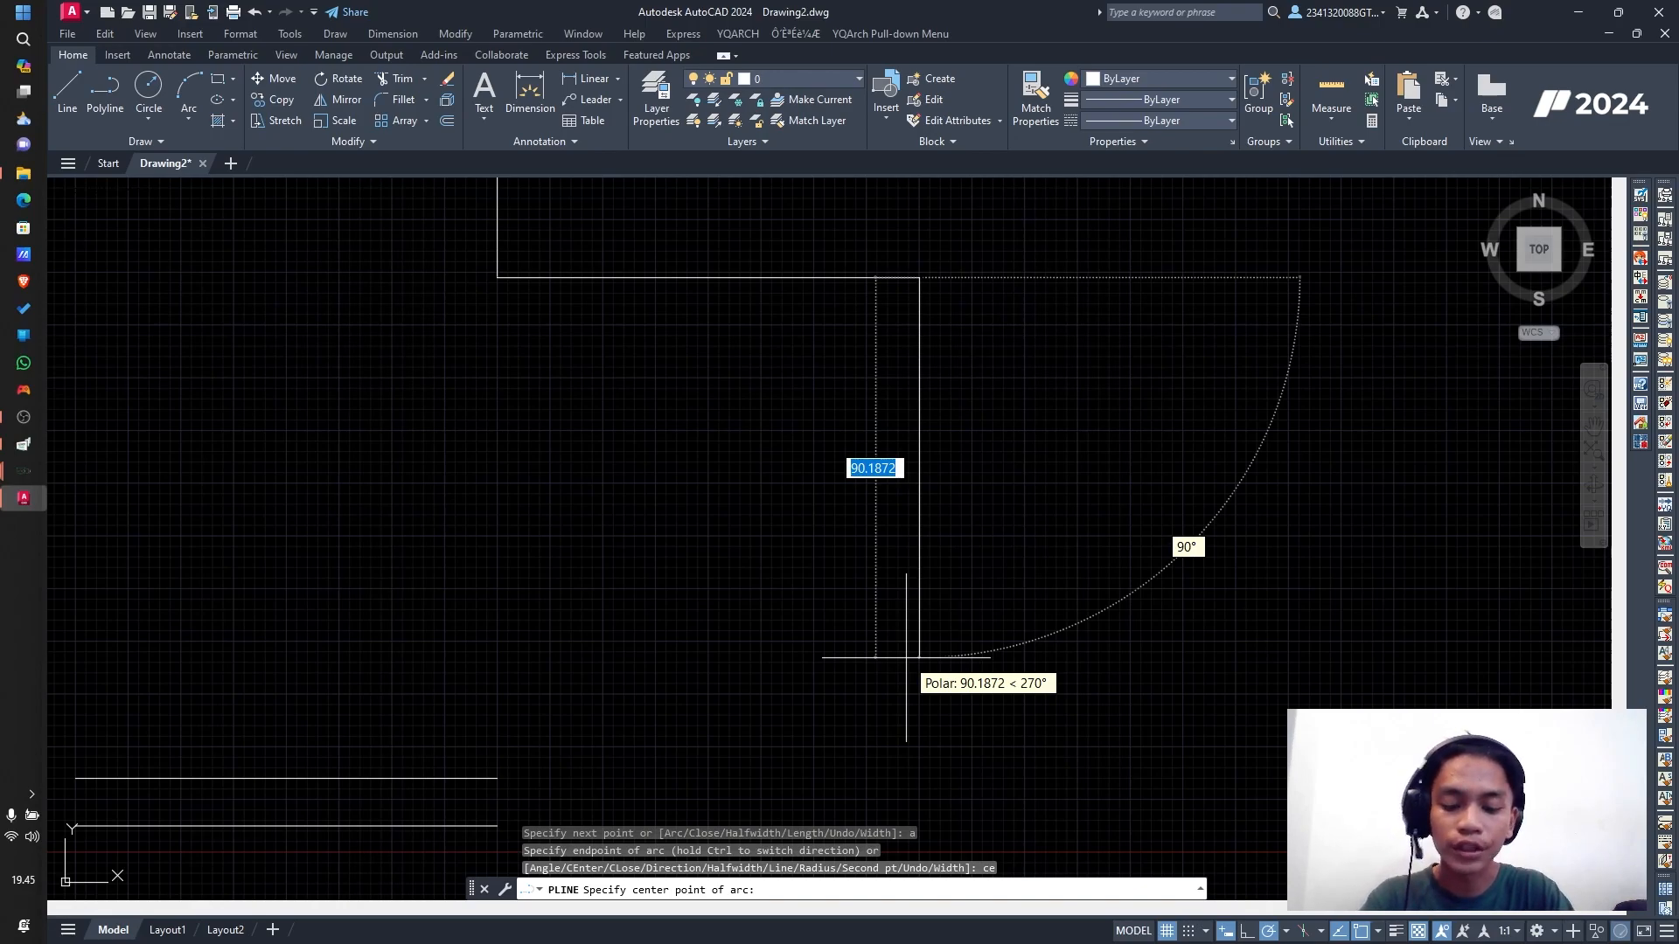
pyautogui.write('70.')
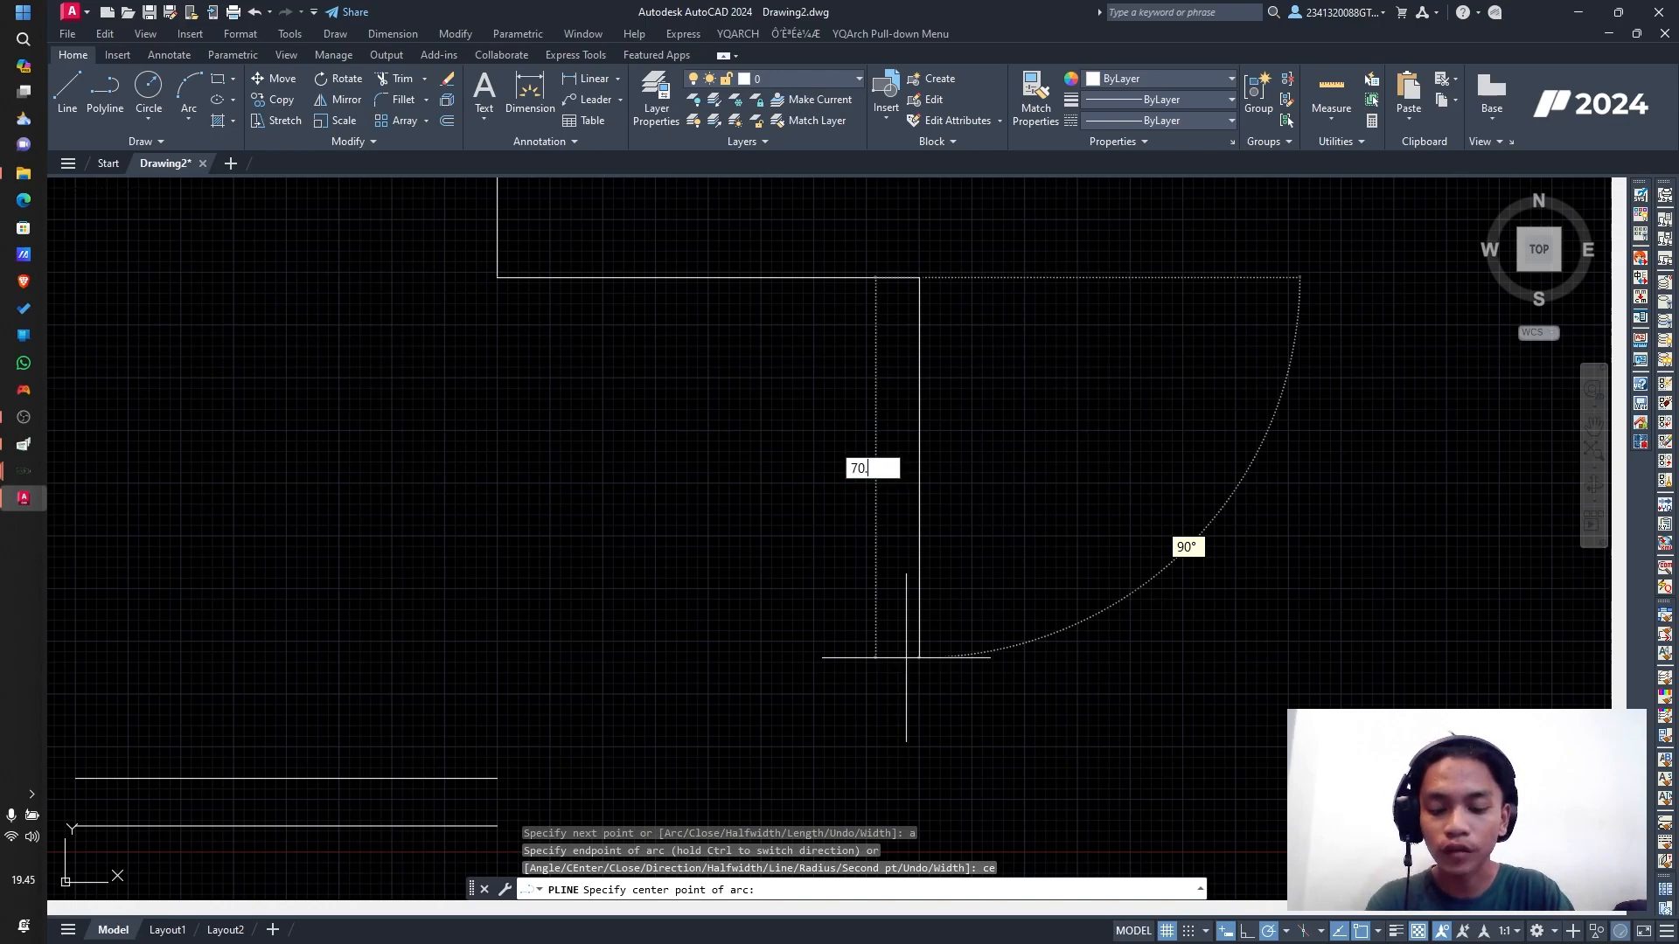
pyautogui.write('7')
pyautogui.press('Return')
pyautogui.scroll(-3, 967, 629)
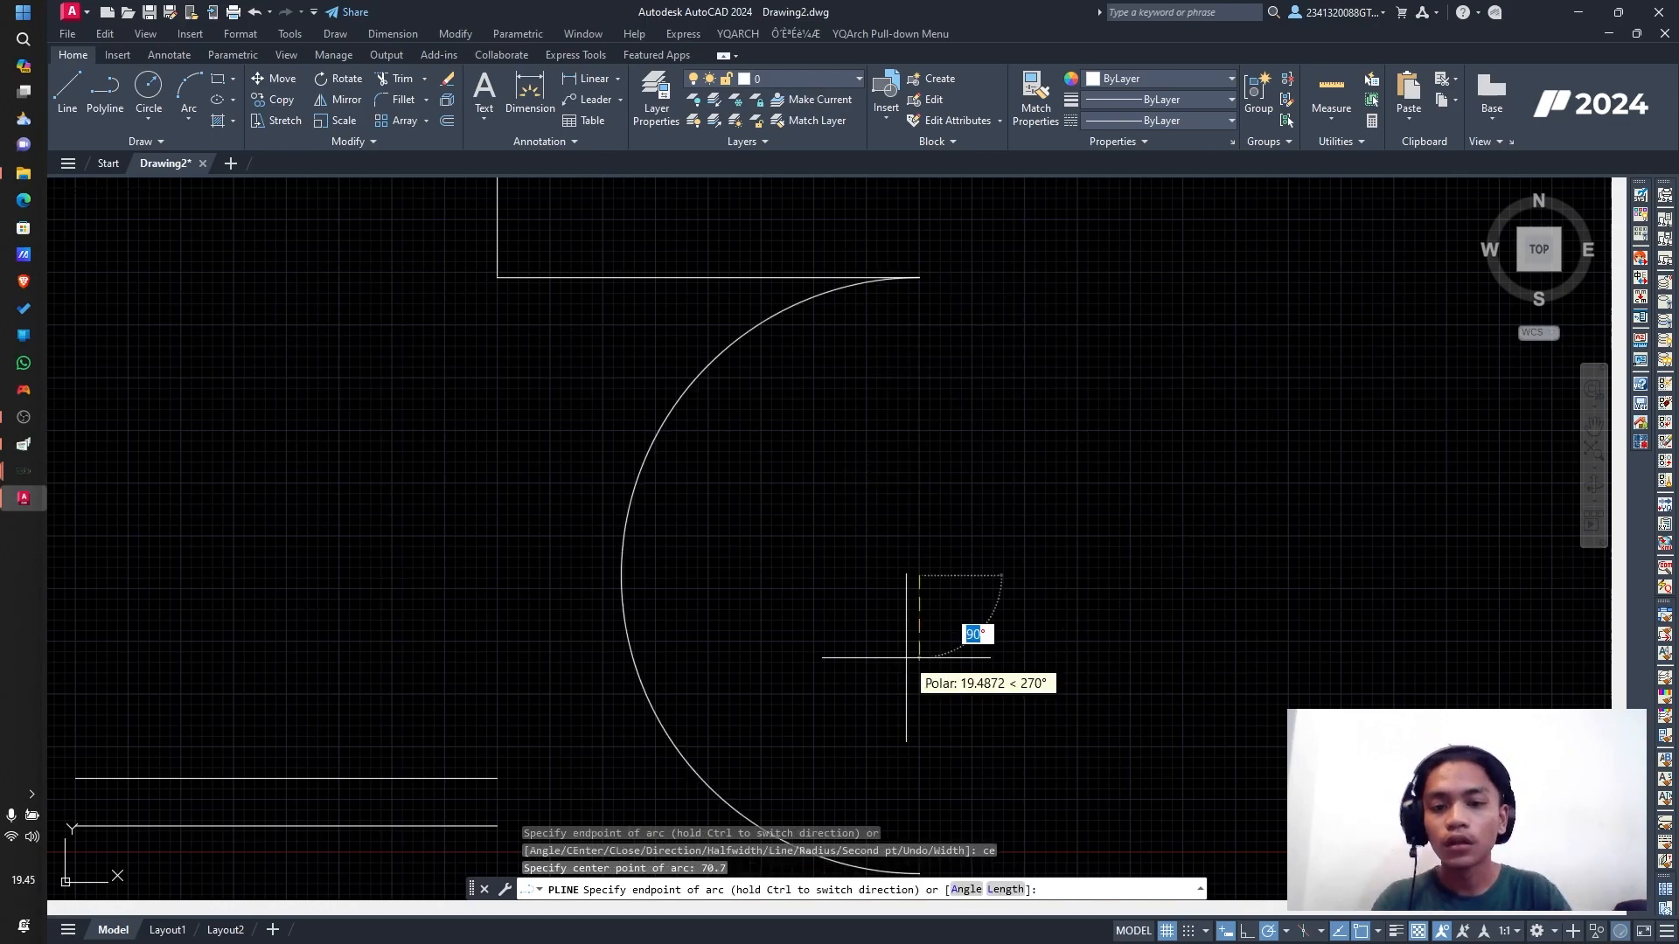
pyautogui.scroll(-2, 916, 759)
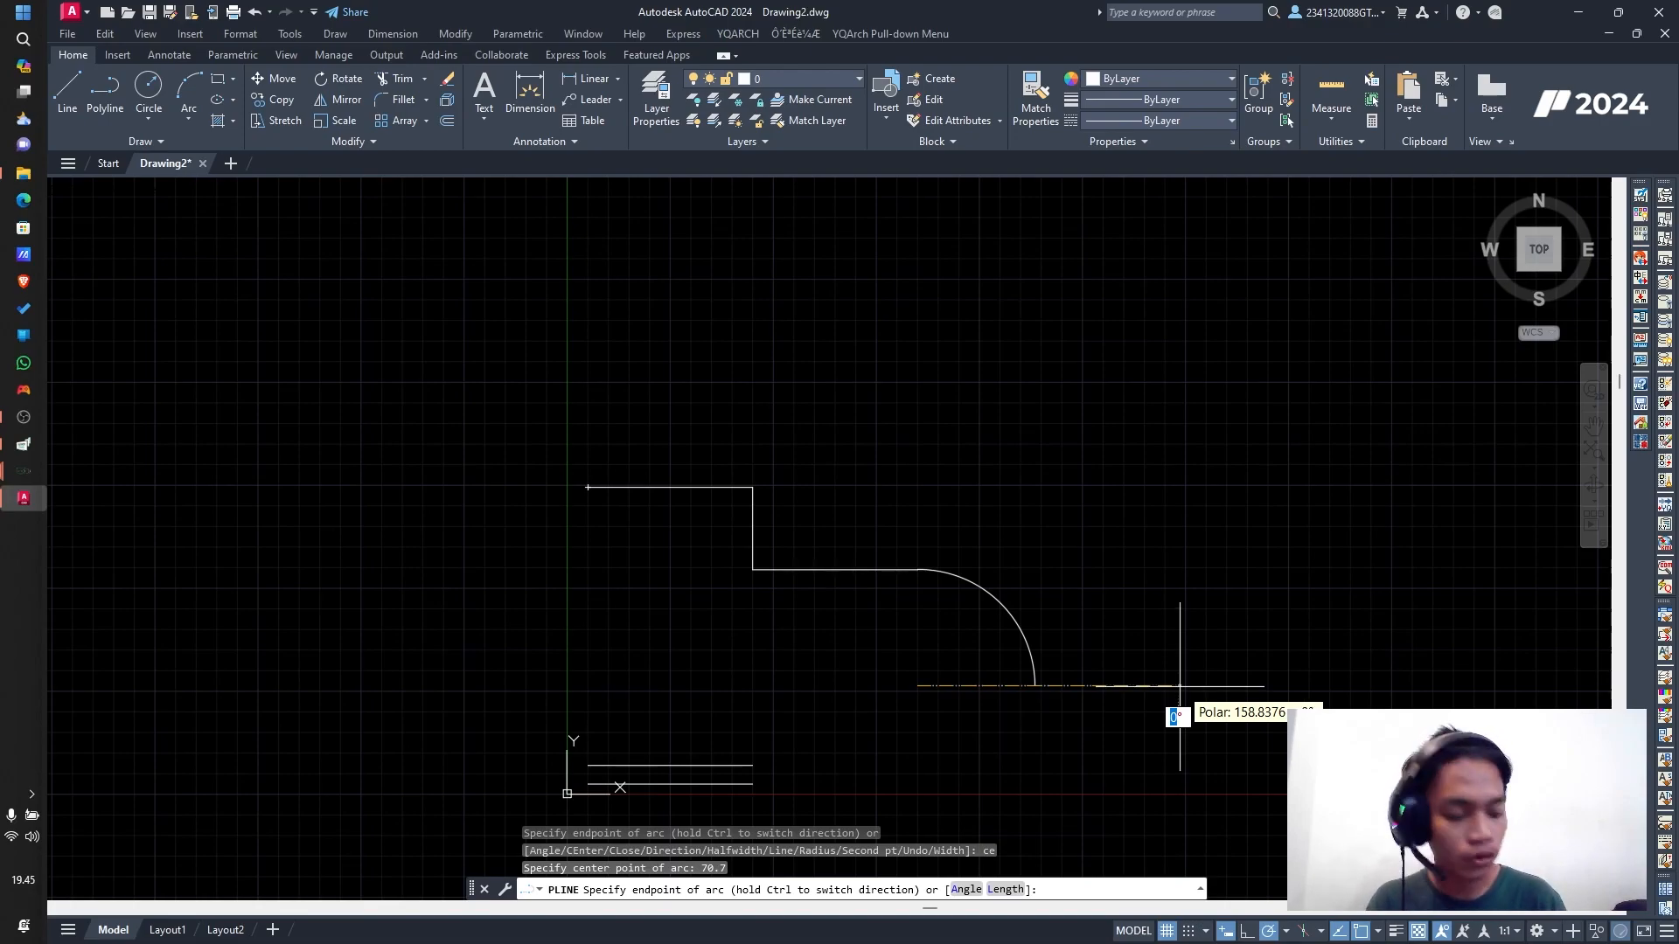
pyautogui.click(1179, 687)
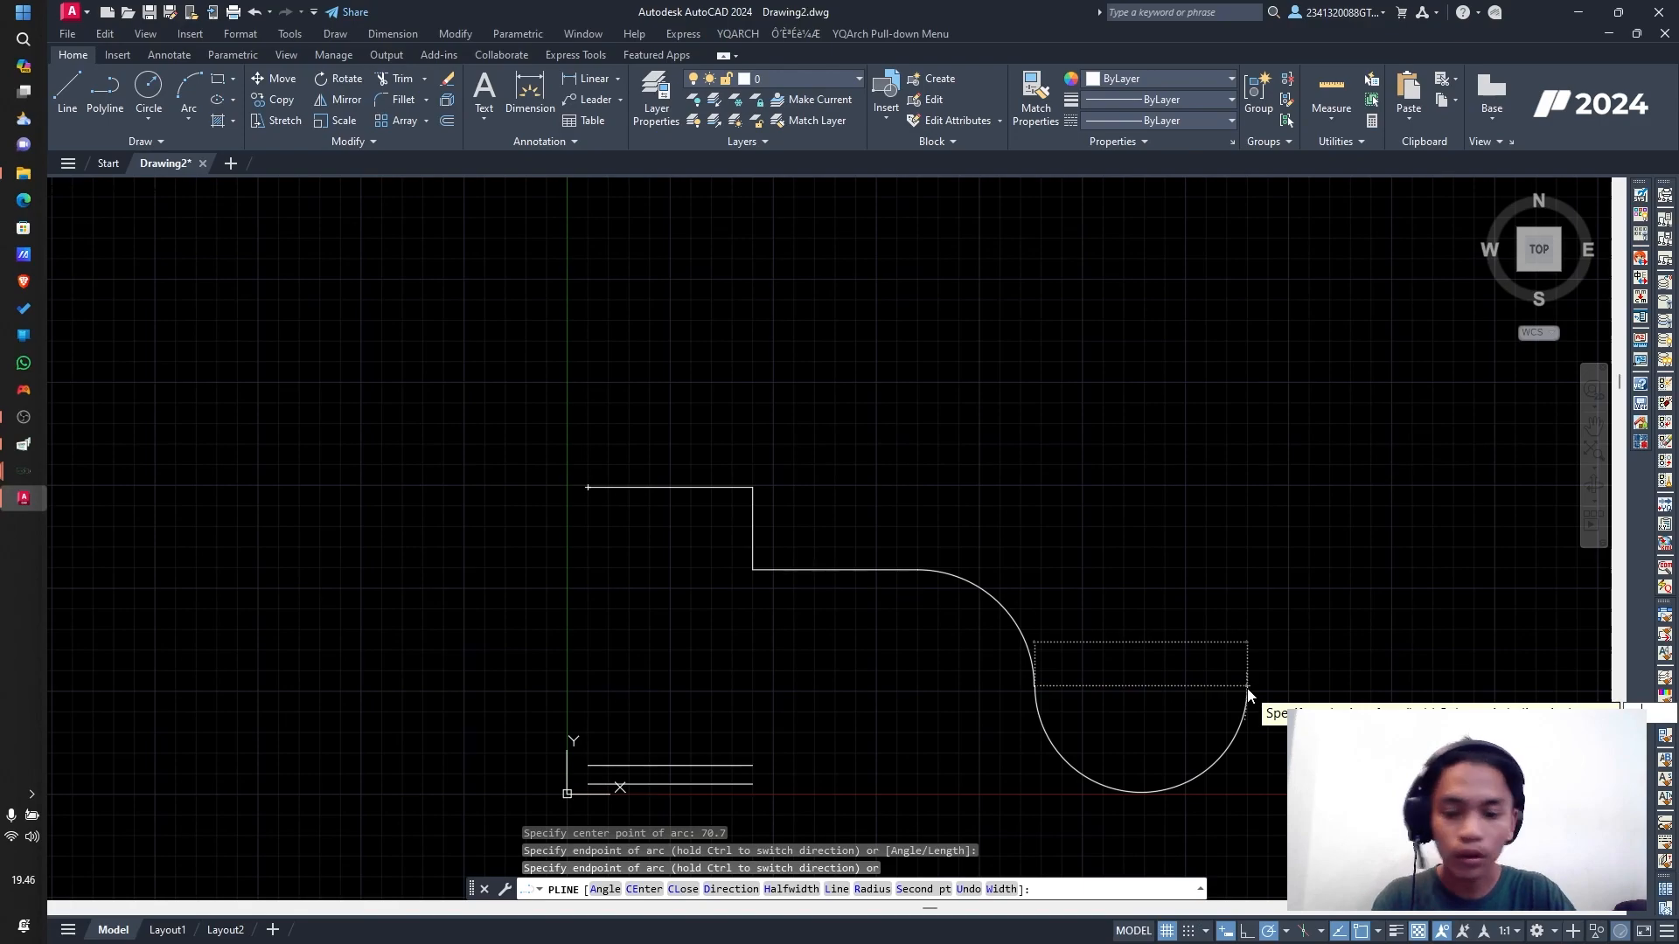
# Step: Add a lower half-circle arc centred 75.0 units to the right of the previous arc's end, and finish the polyline
pyautogui.write('ce')
pyautogui.press('Return')
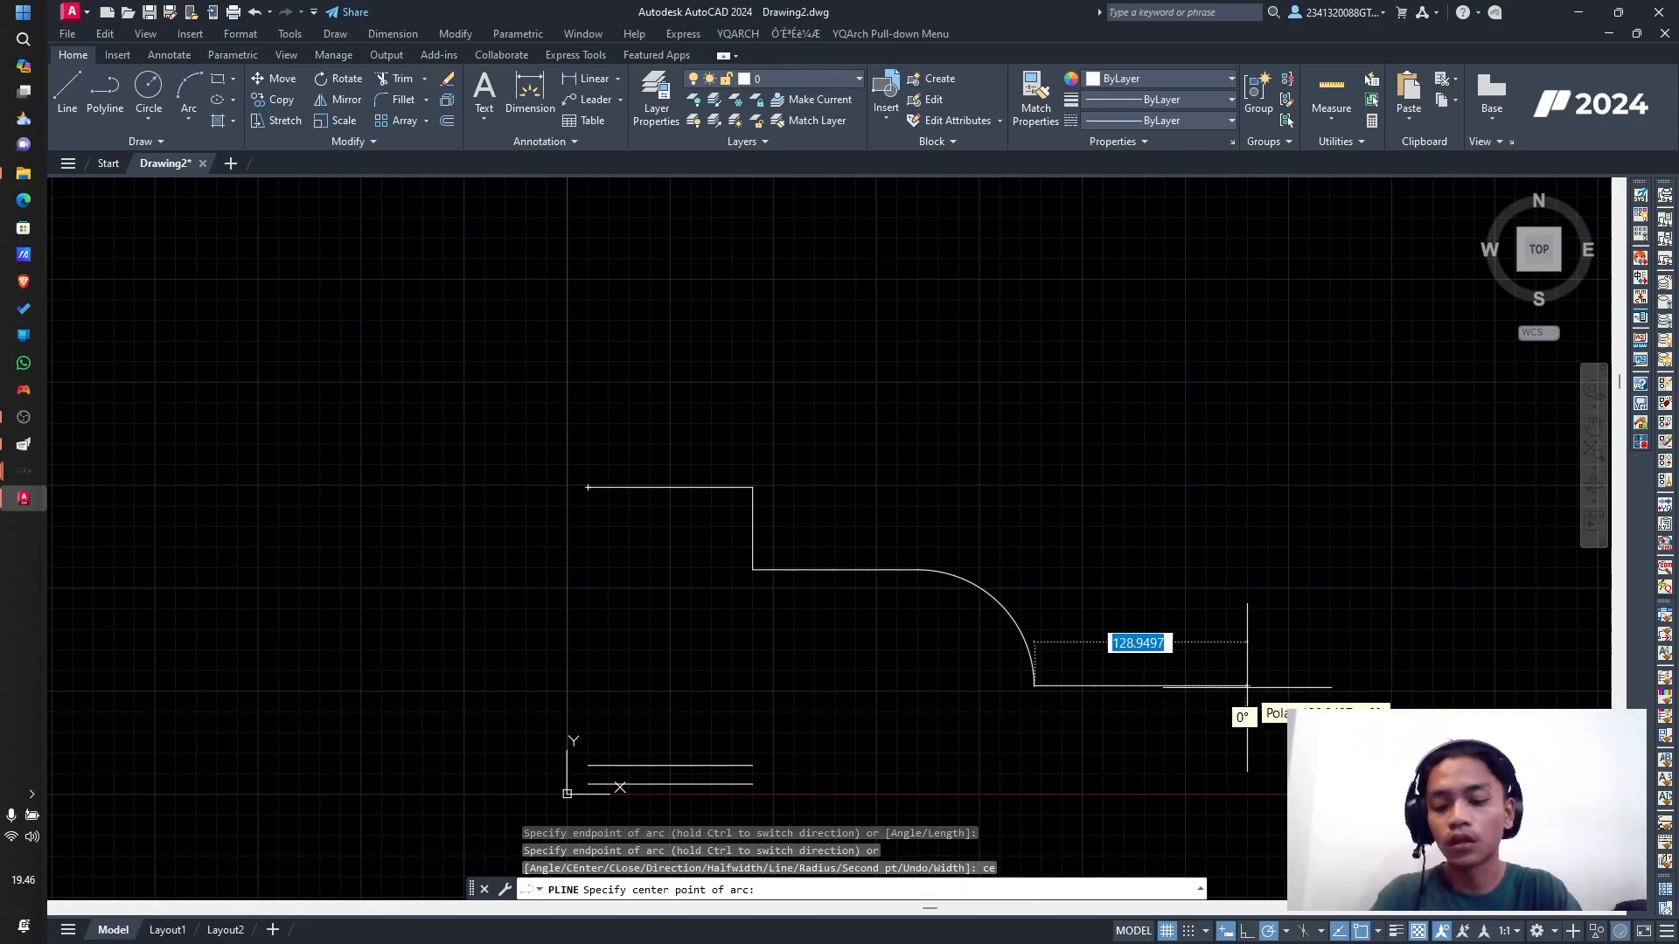
pyautogui.write('75.')
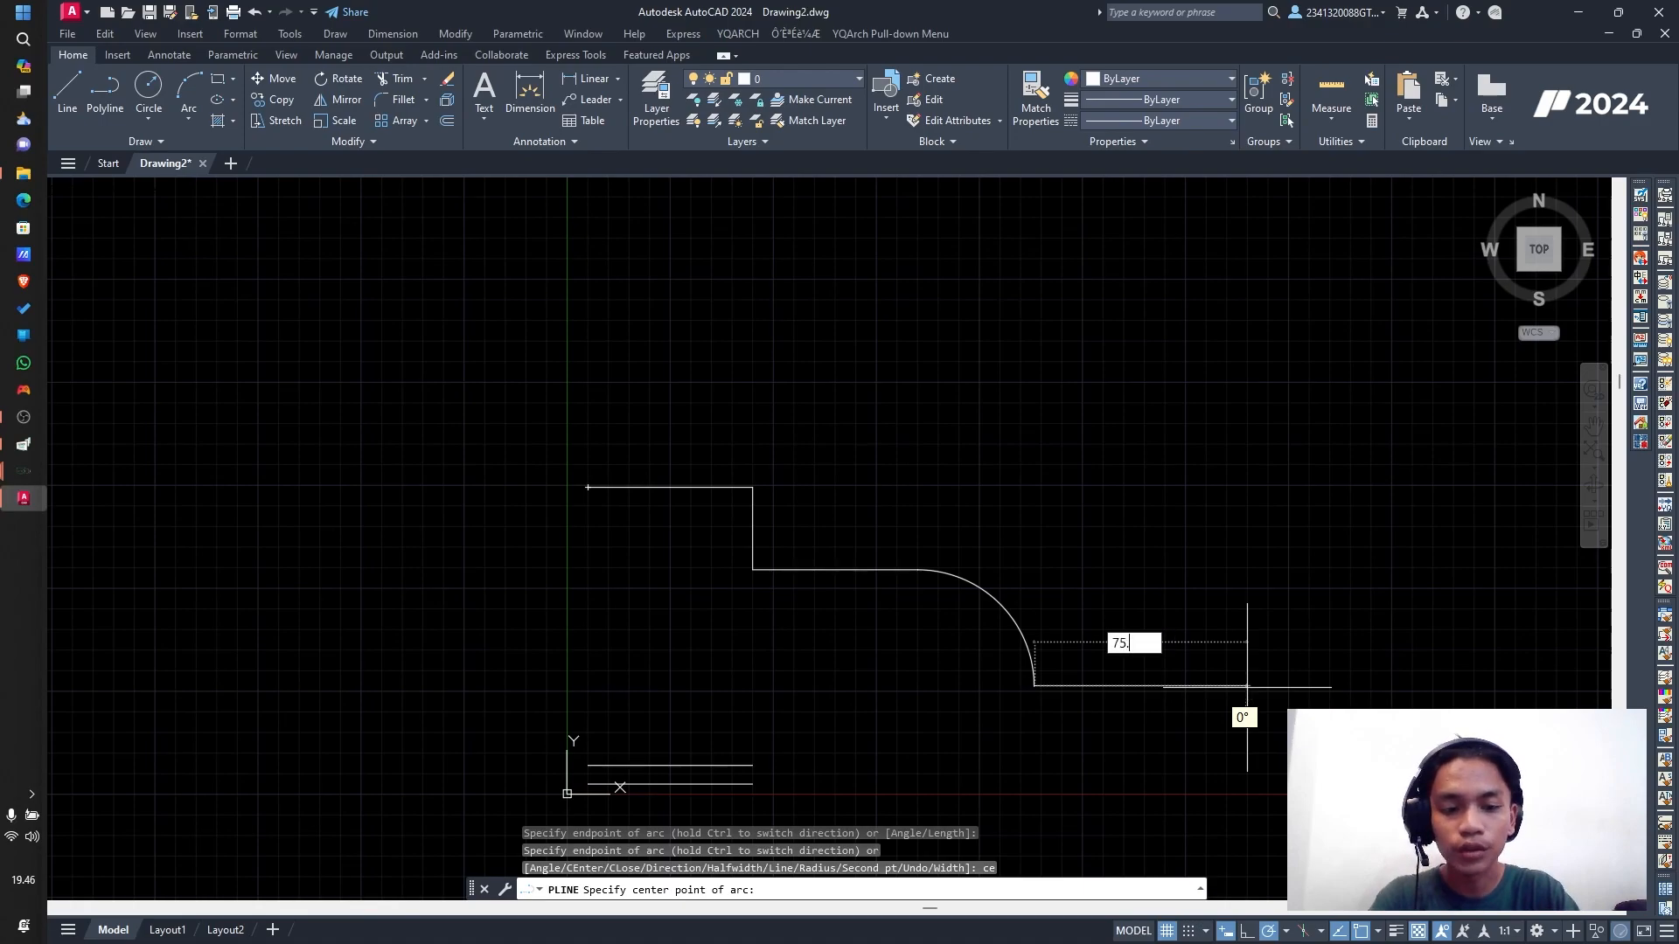
pyautogui.write('0')
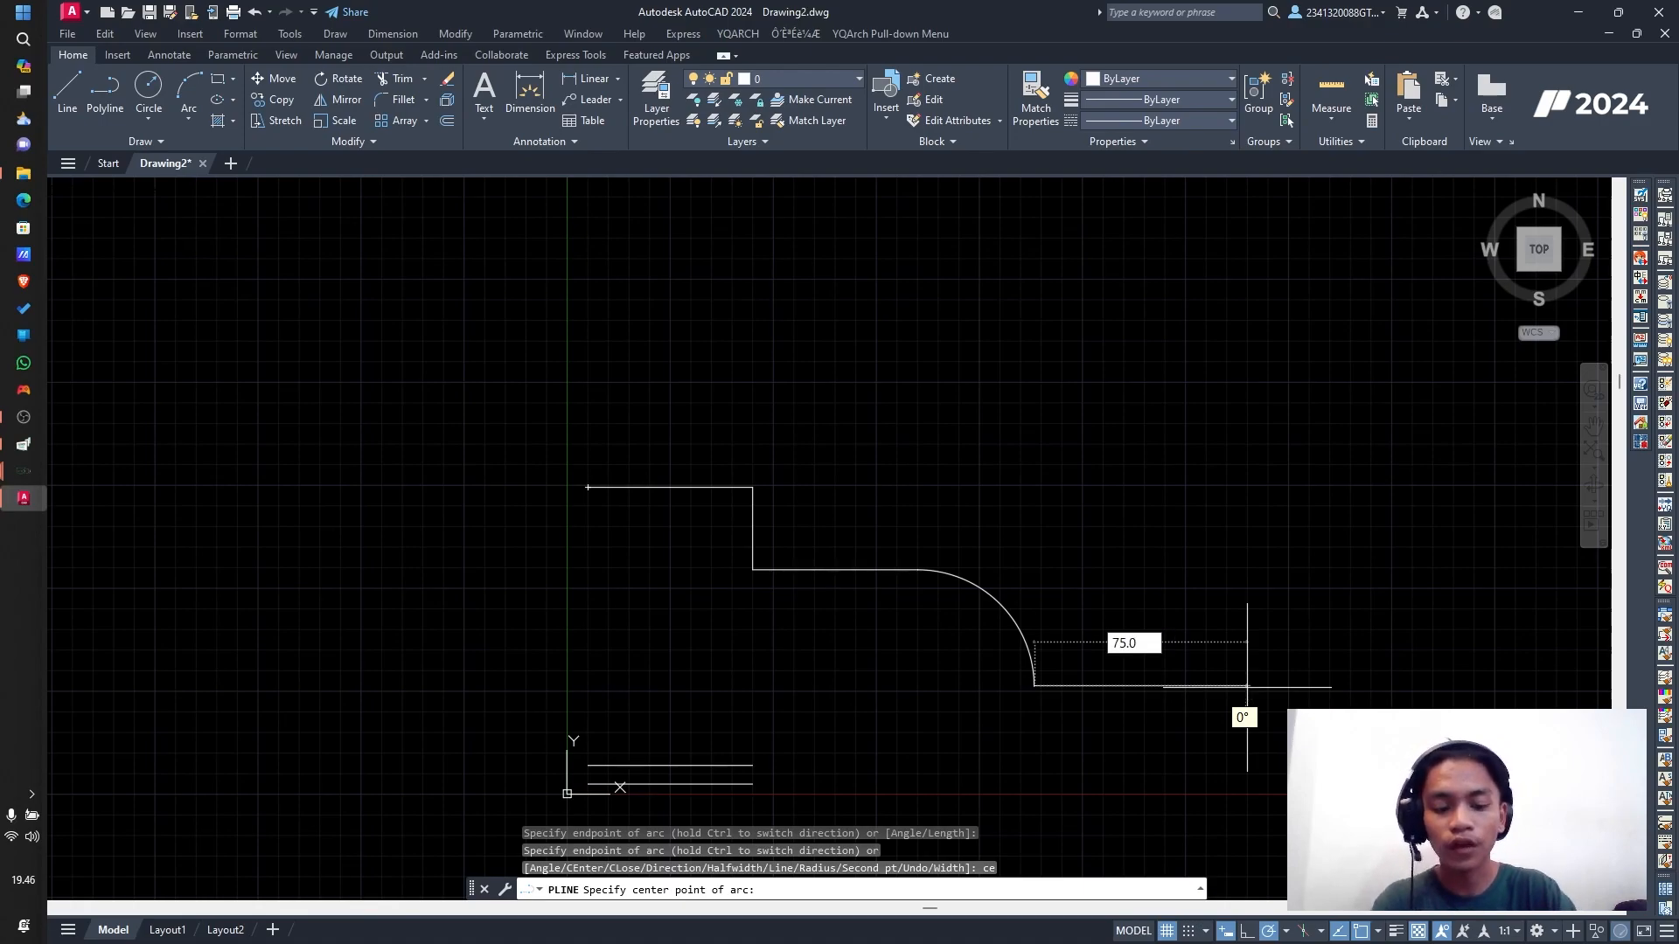
pyautogui.press('Return')
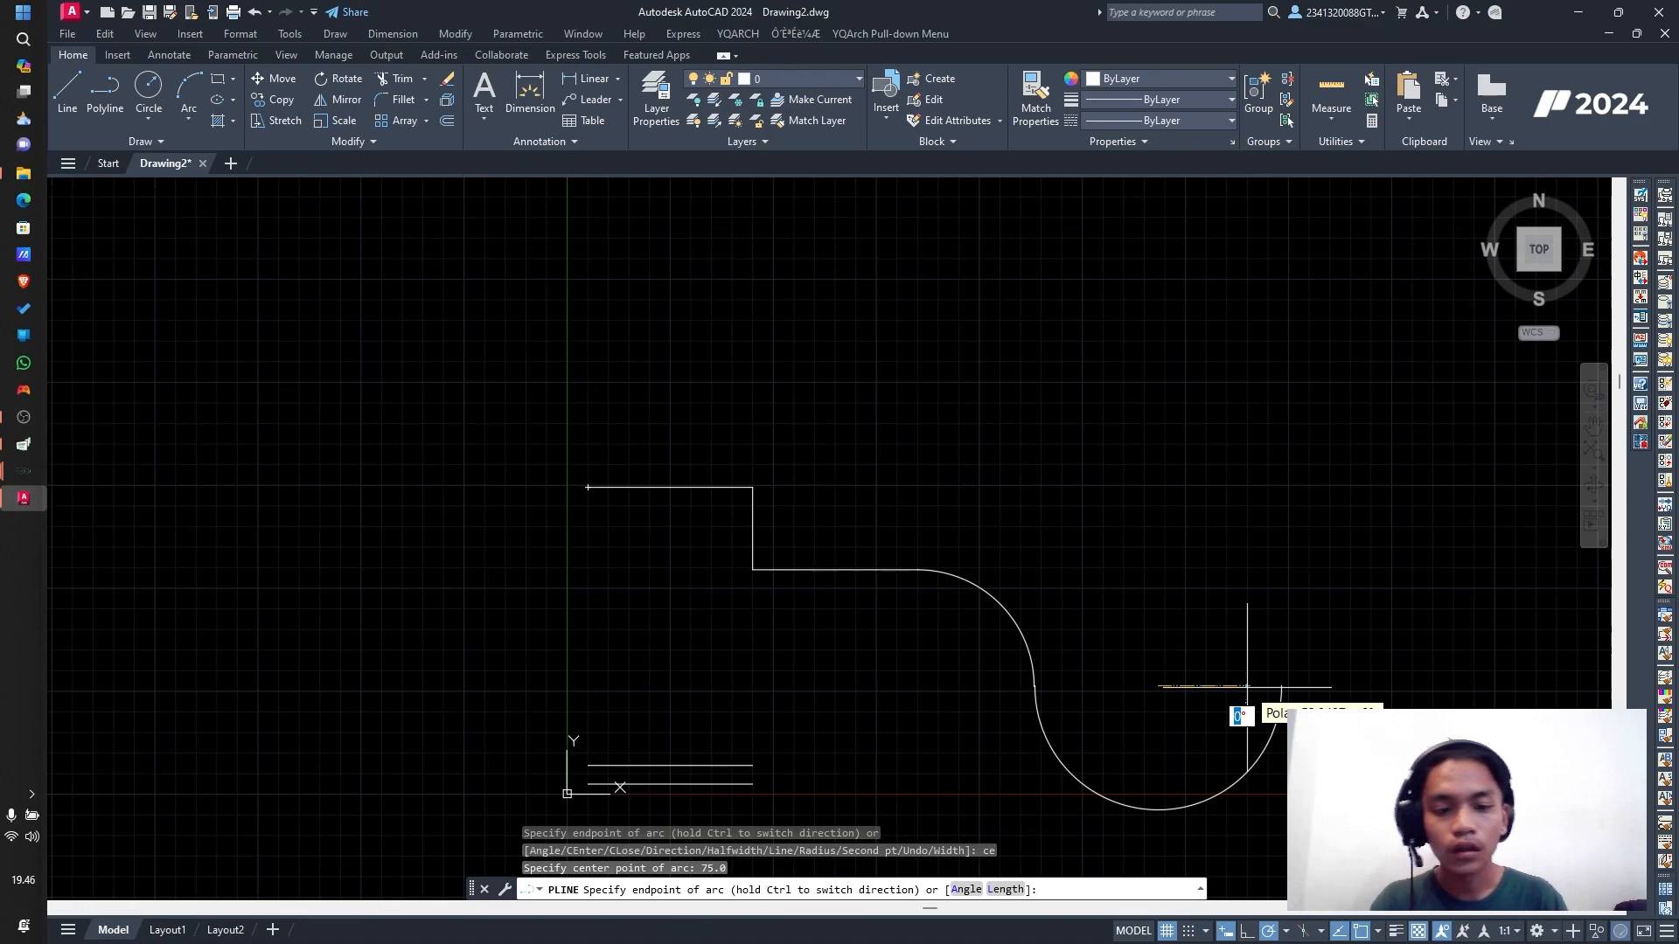
pyautogui.click(1408, 686)
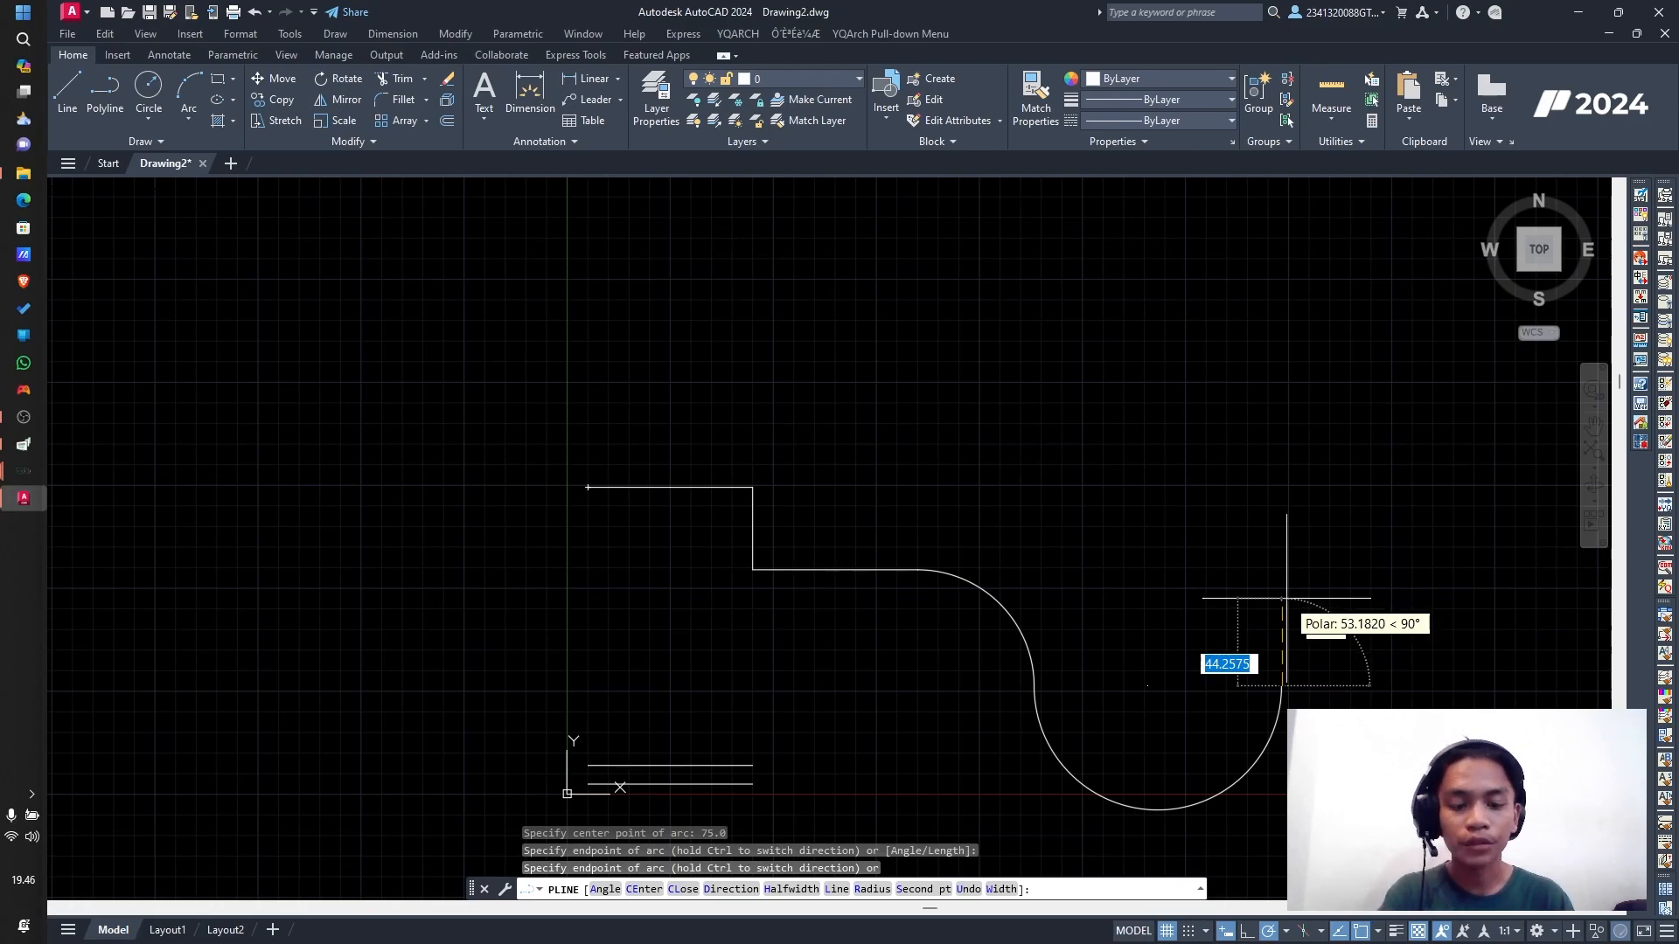
pyautogui.press('Escape')
pyautogui.press('Escape')
pyautogui.press('Escape')
pyautogui.press('Escape')
pyautogui.scroll(-4, 1360, 734)
pyautogui.scroll(5, 1409, 749)
pyautogui.scroll(-2, 1361, 748)
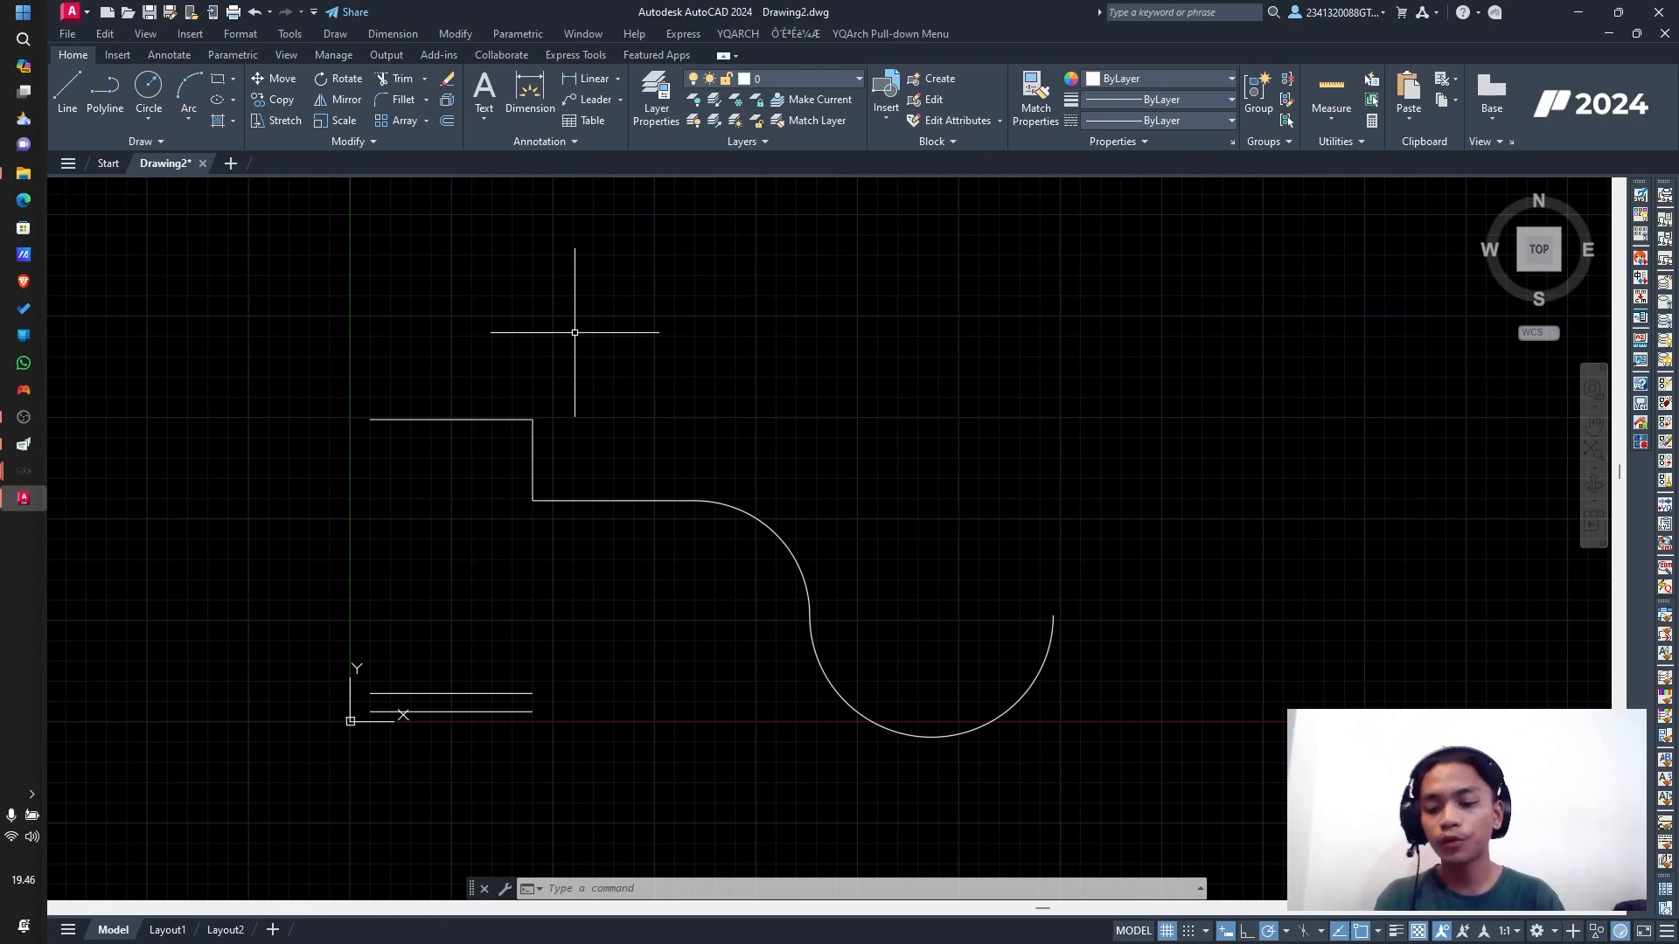
pyautogui.click(353, 352)
pyautogui.click(795, 419)
pyautogui.click(1046, 406)
pyautogui.click(1112, 447)
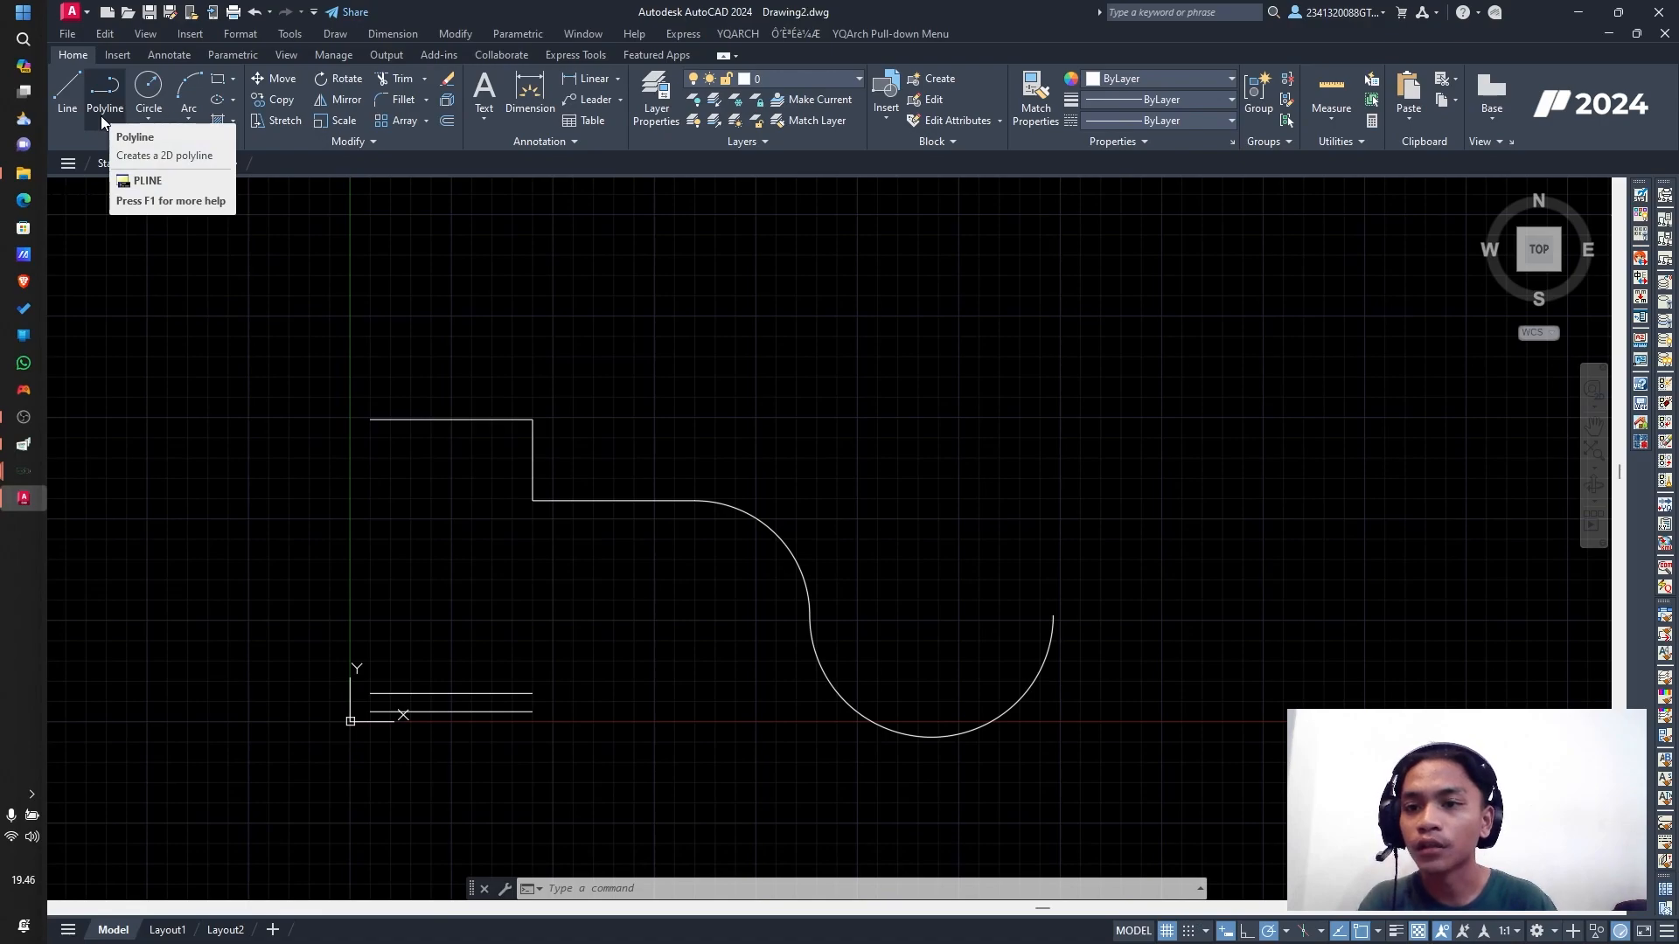
# Step: Start a second polyline above the first with a horizontal segment 100 units long, its ends aligned vertically with the first polyline's top segment
pyautogui.write('PL')
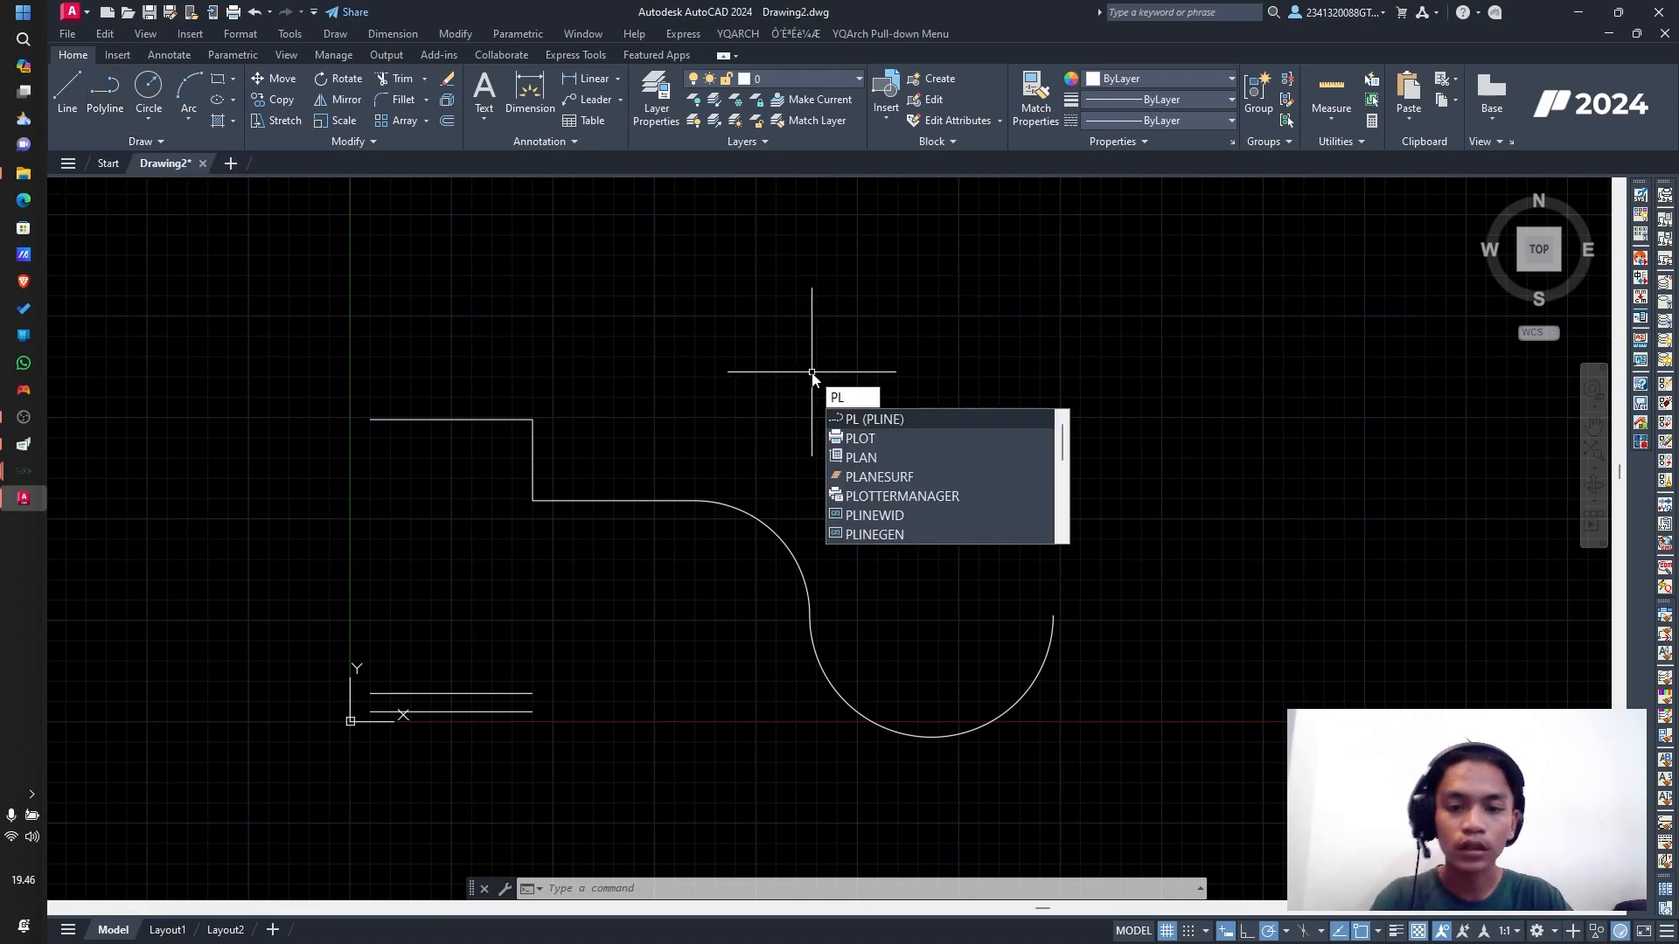
pyautogui.press('Return')
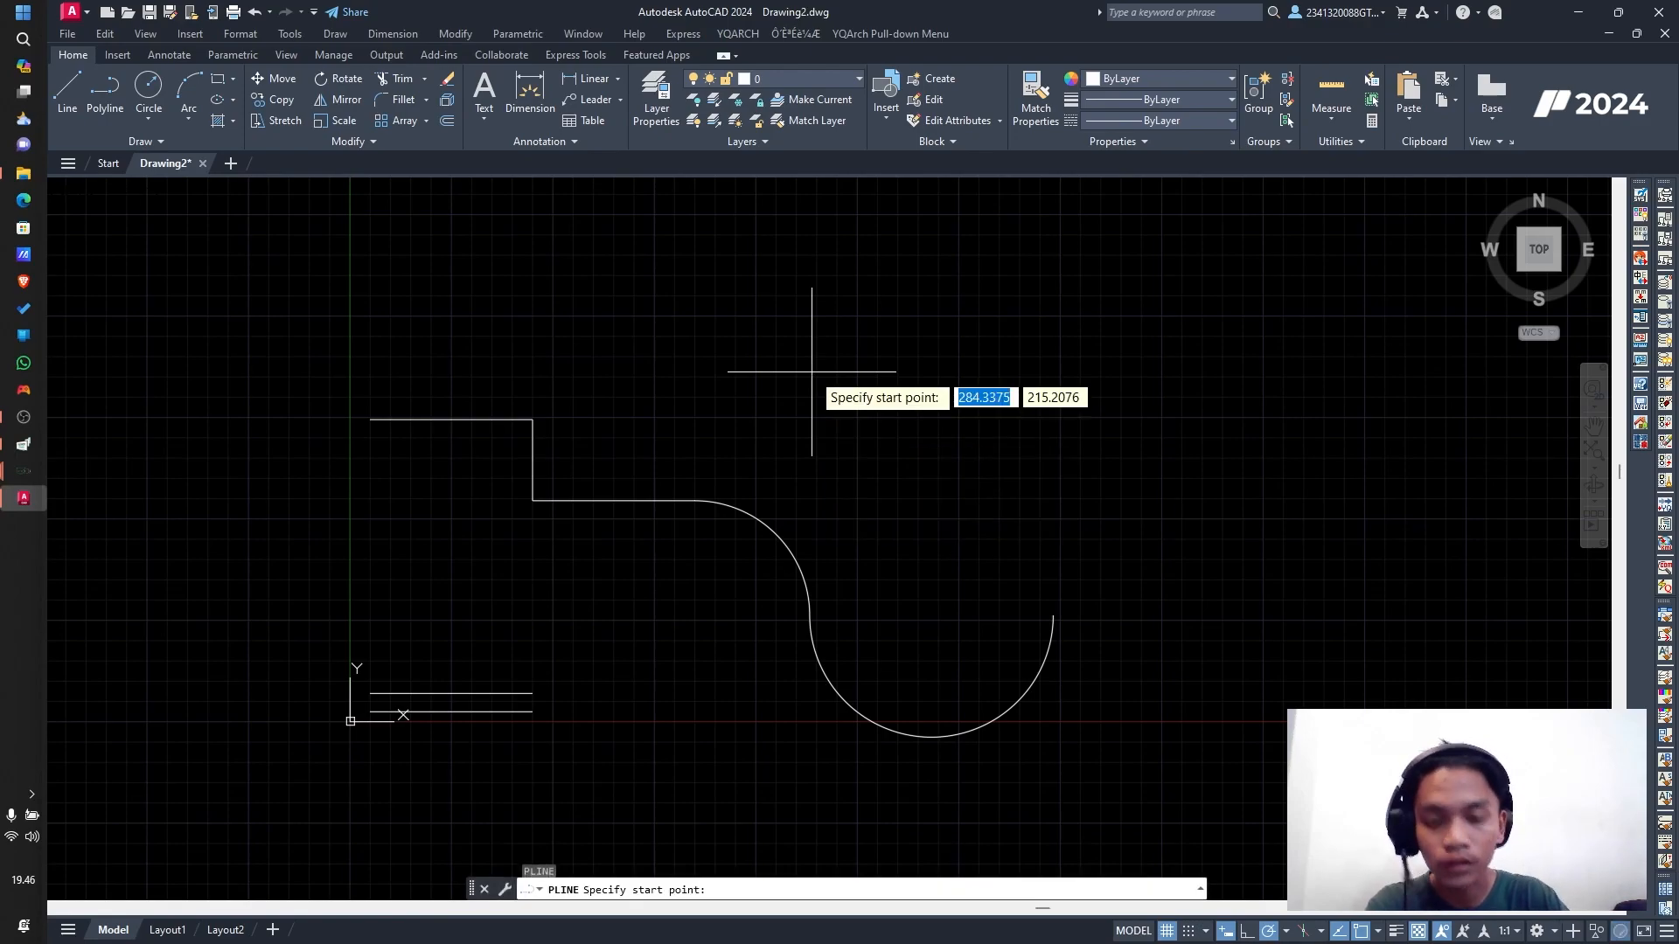
pyautogui.click(370, 348)
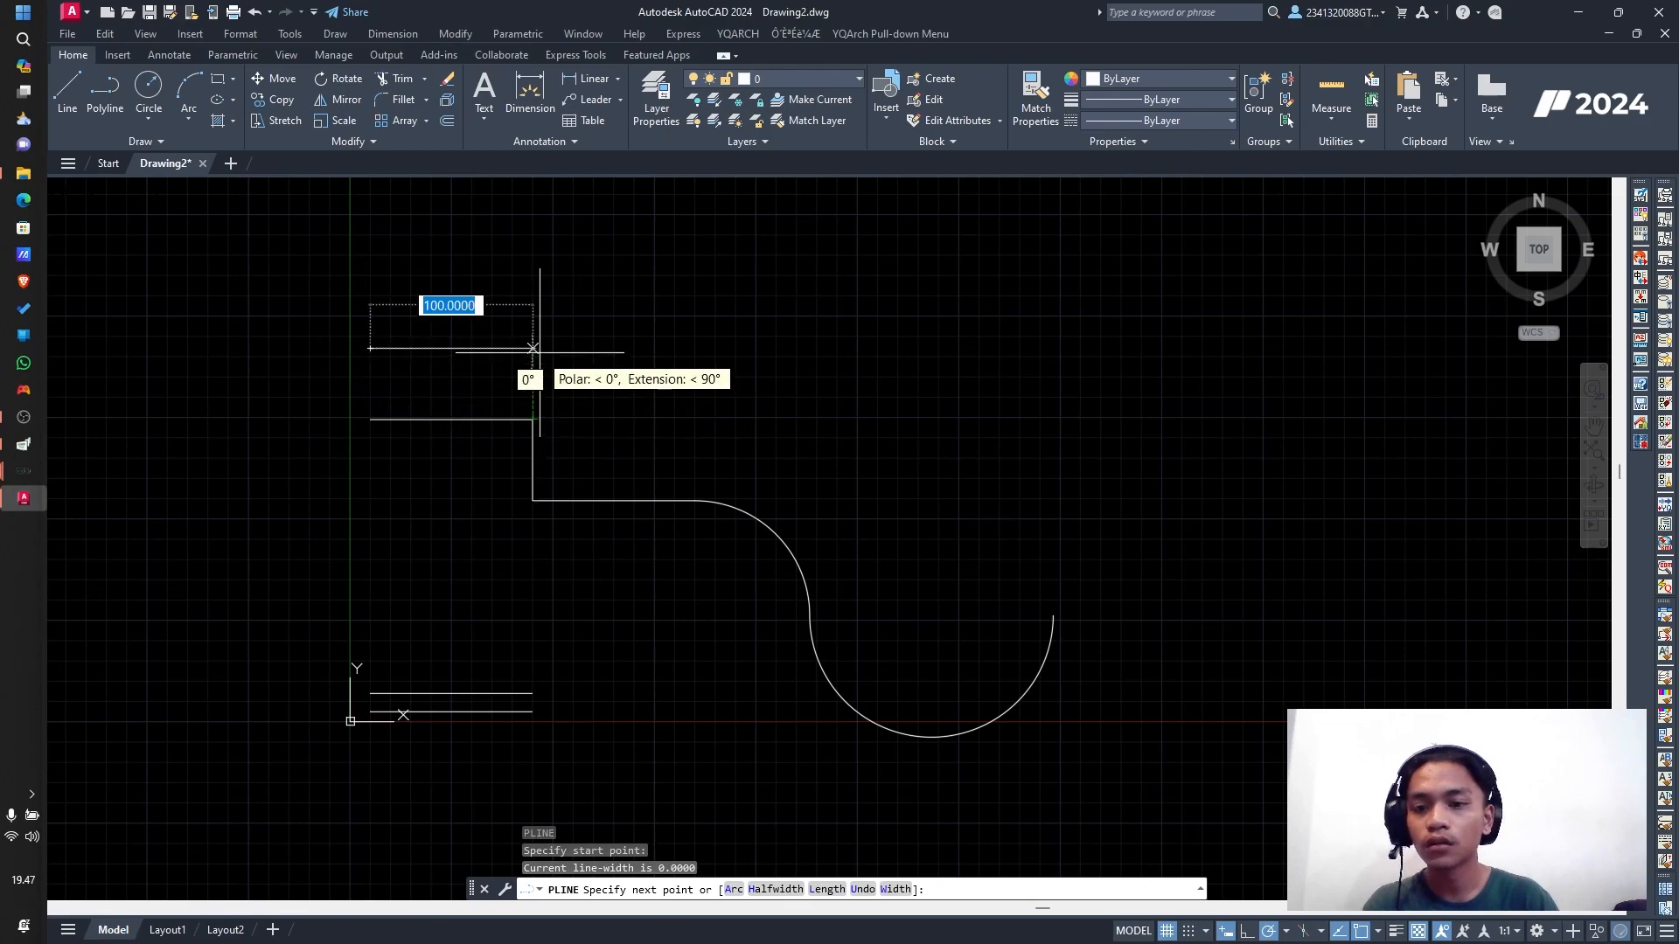
pyautogui.click(533, 348)
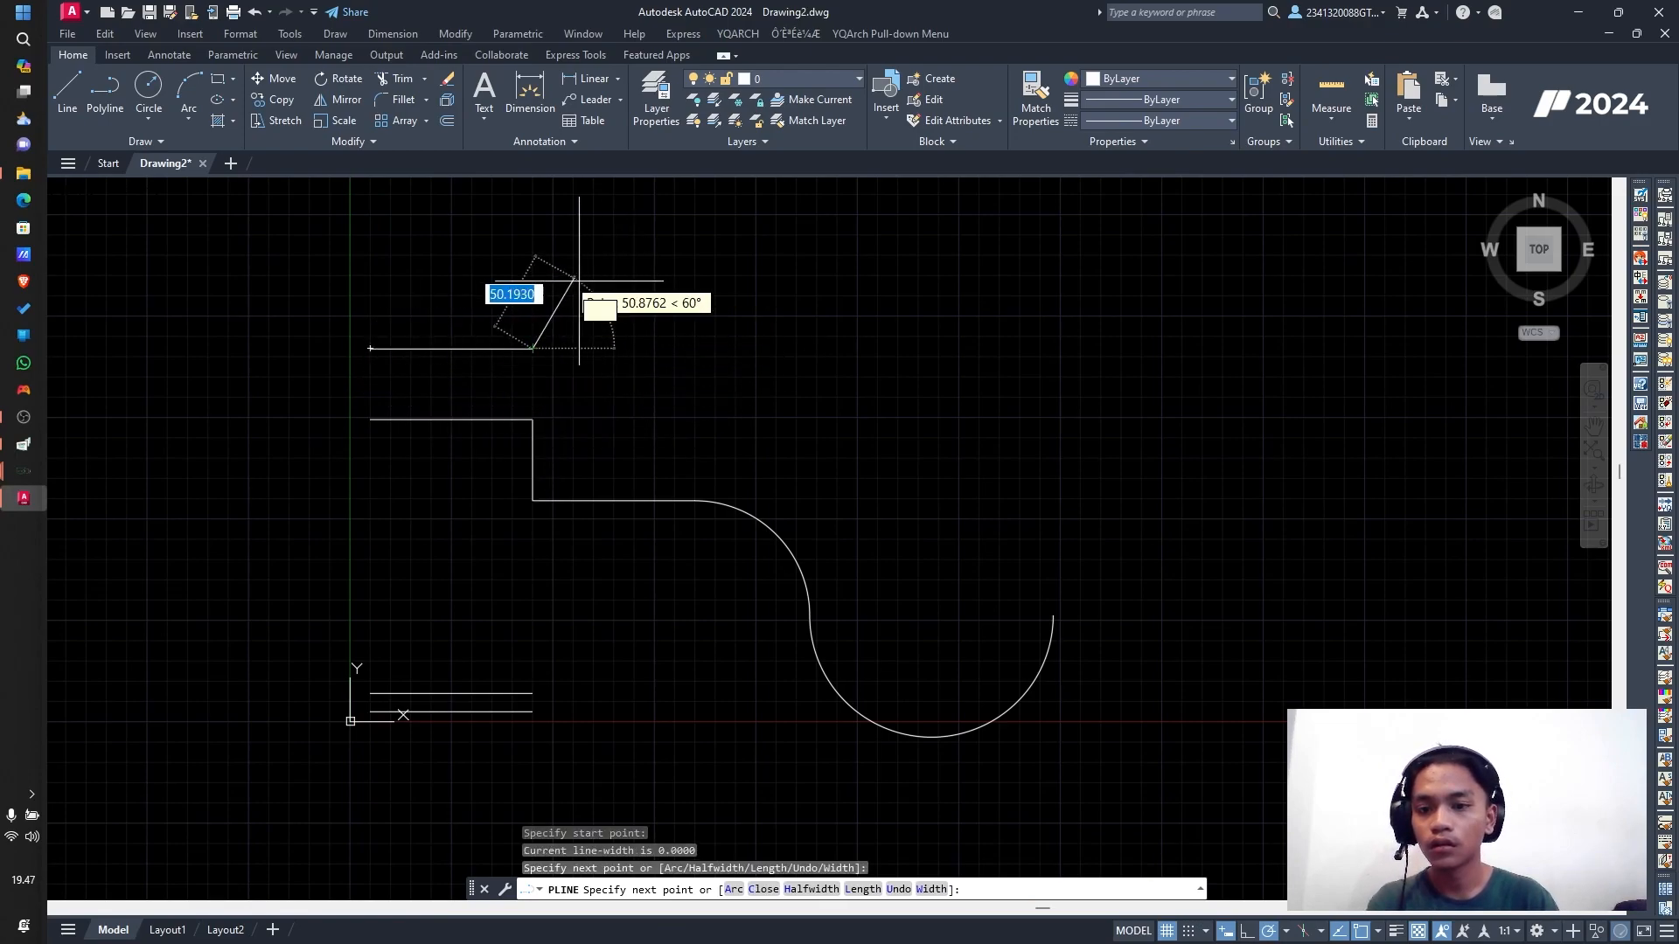
# Step: Add a half-circle arc to the second polyline, centred 50 units directly above the segment's right end and ending straight above the centre
pyautogui.write('a')
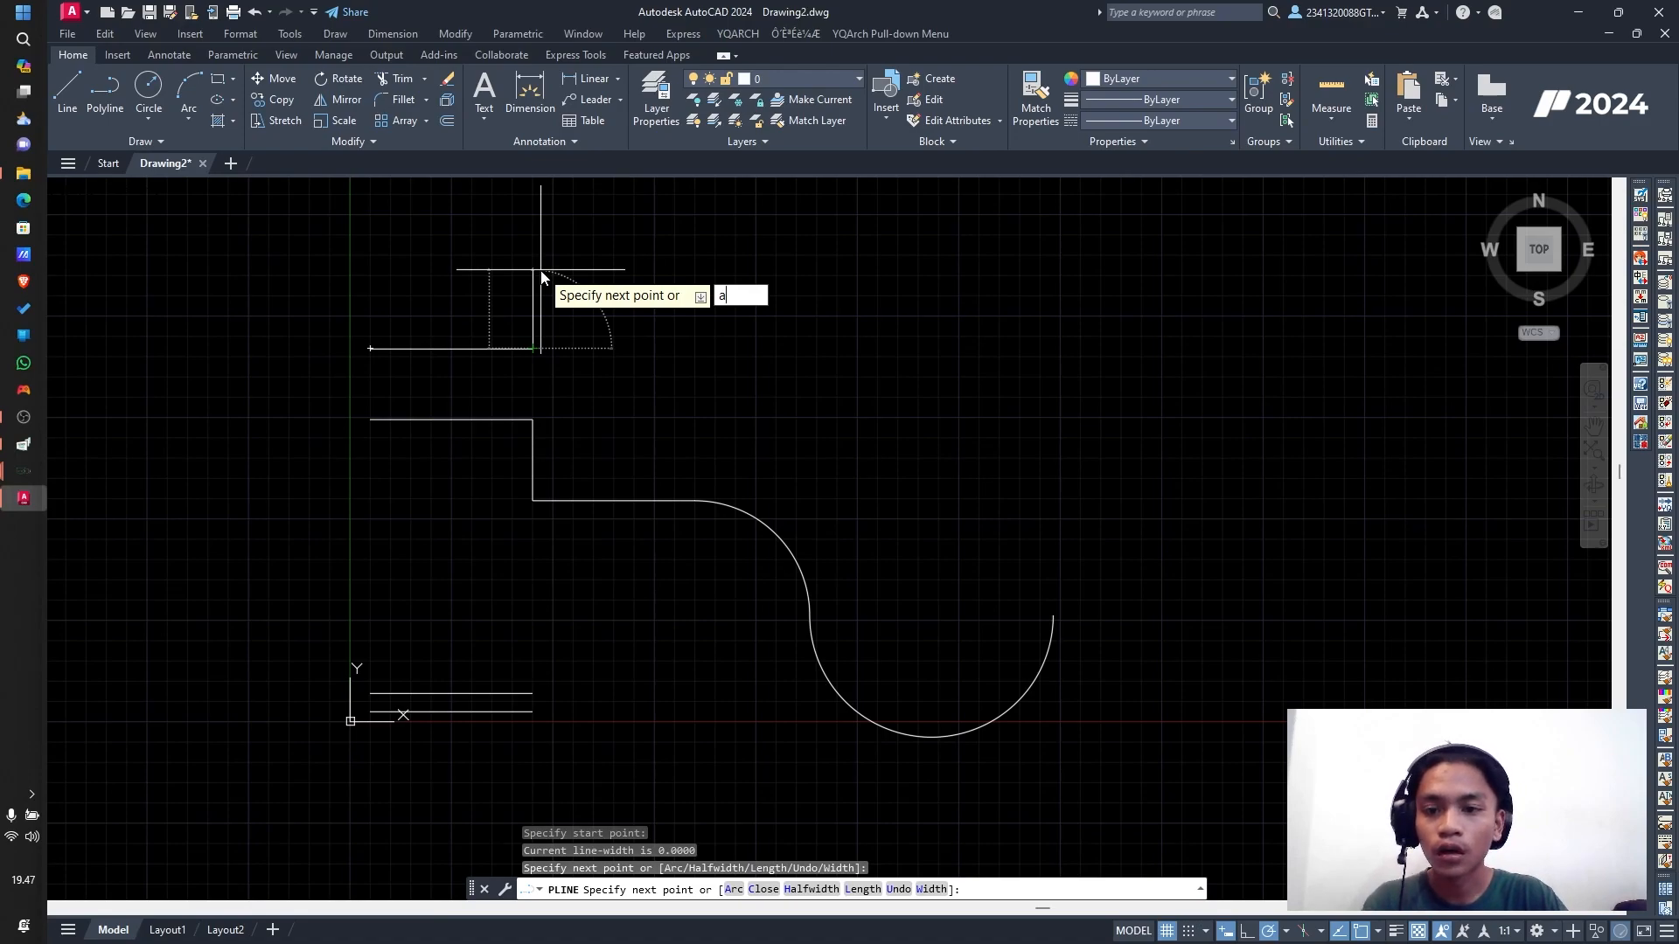
pyautogui.press('Return')
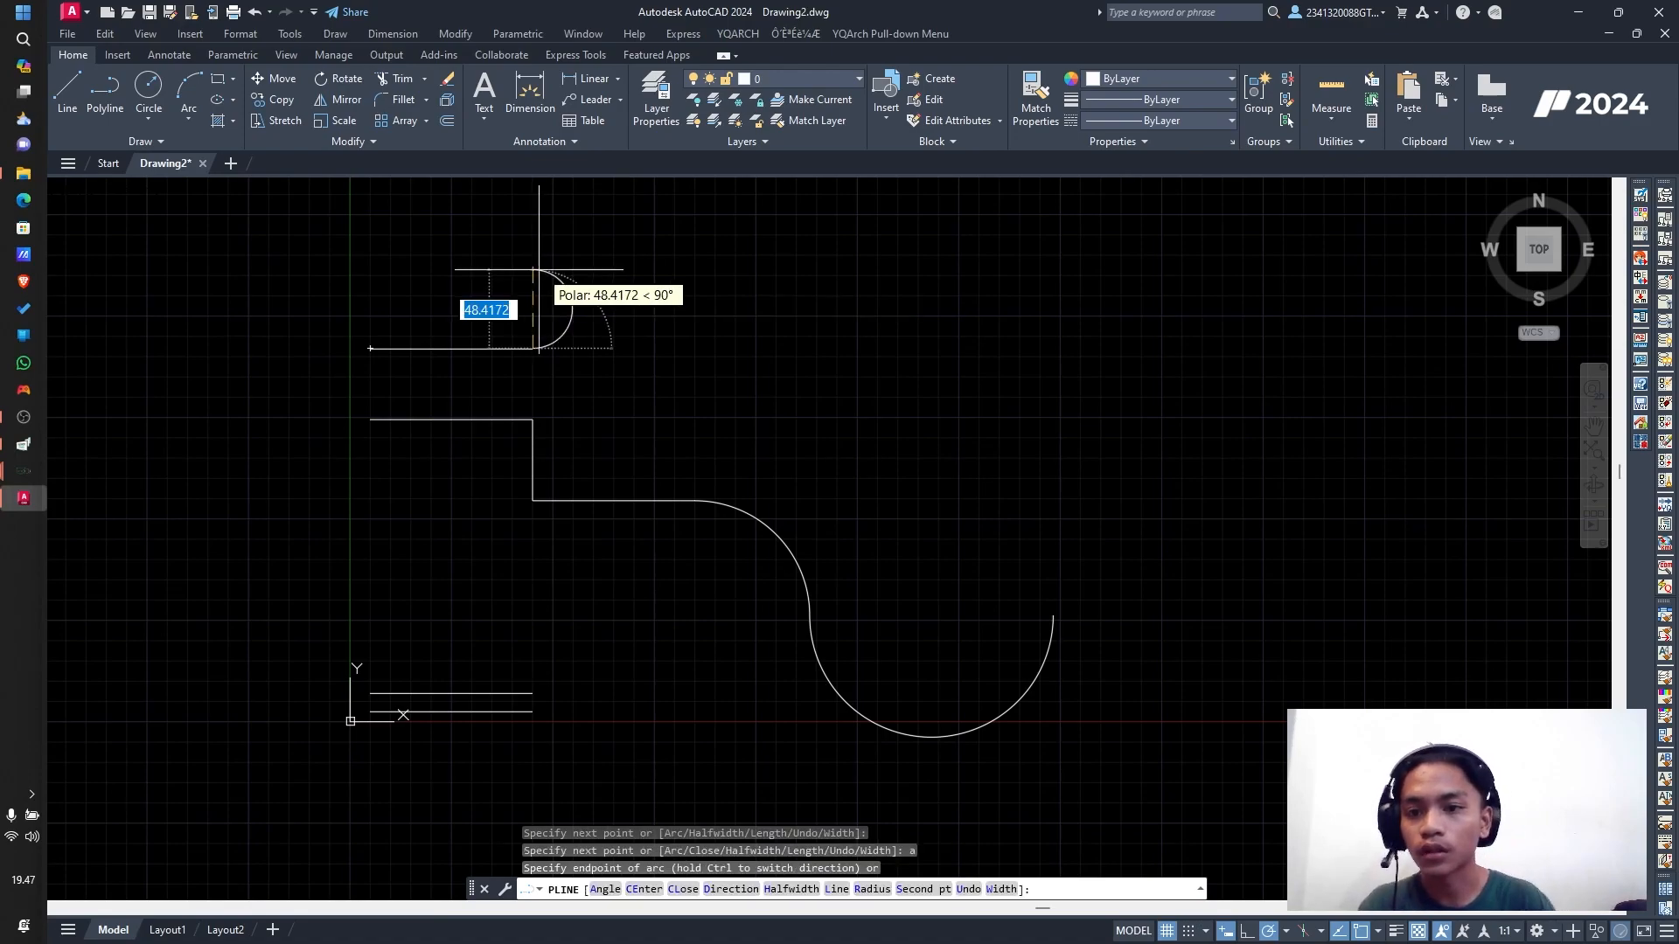
pyautogui.write('ce')
pyautogui.press('Return')
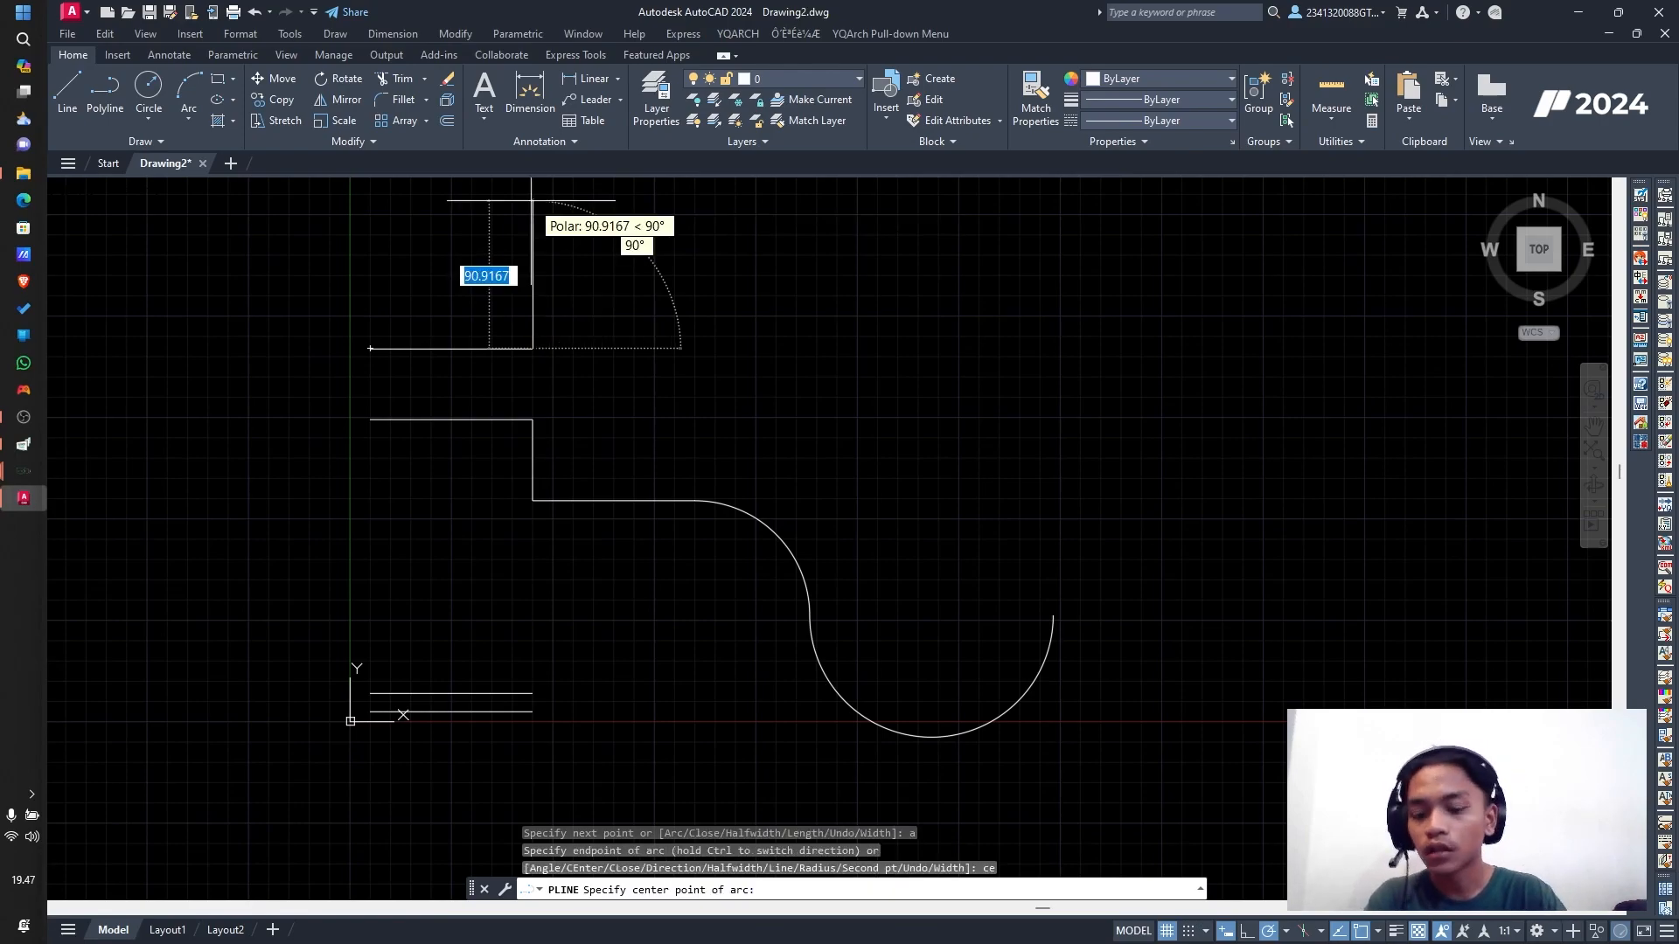
pyautogui.write('50')
pyautogui.press('Return')
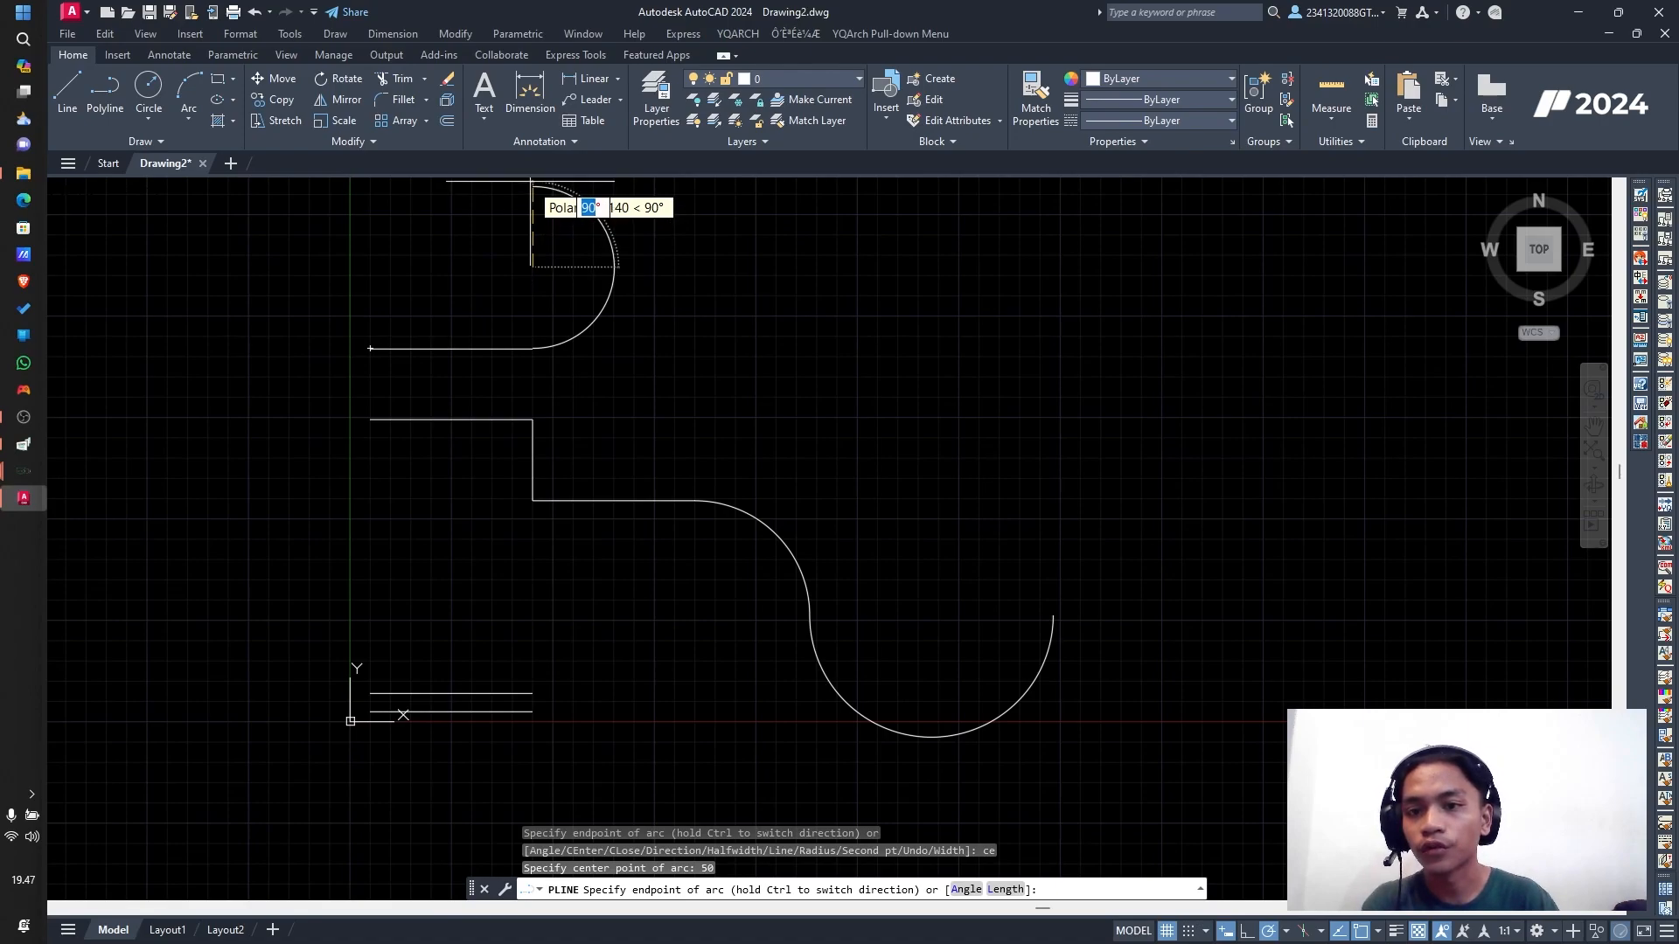
pyautogui.click(532, 186)
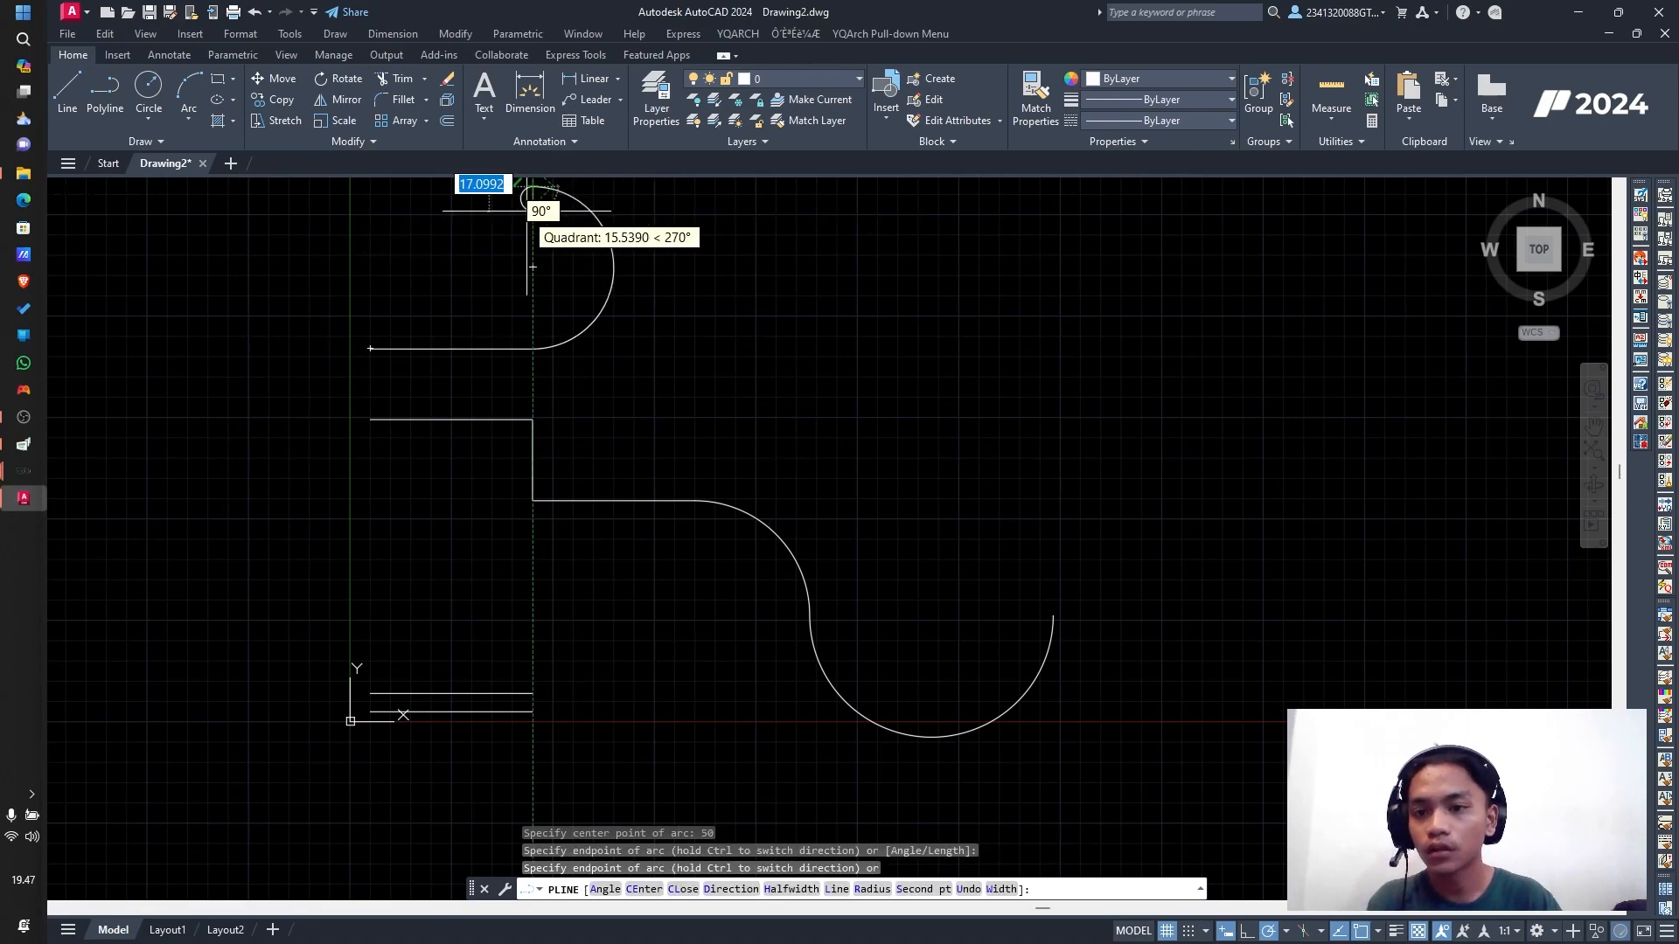
pyautogui.scroll(-4, 413, 187)
pyautogui.scroll(4, 413, 187)
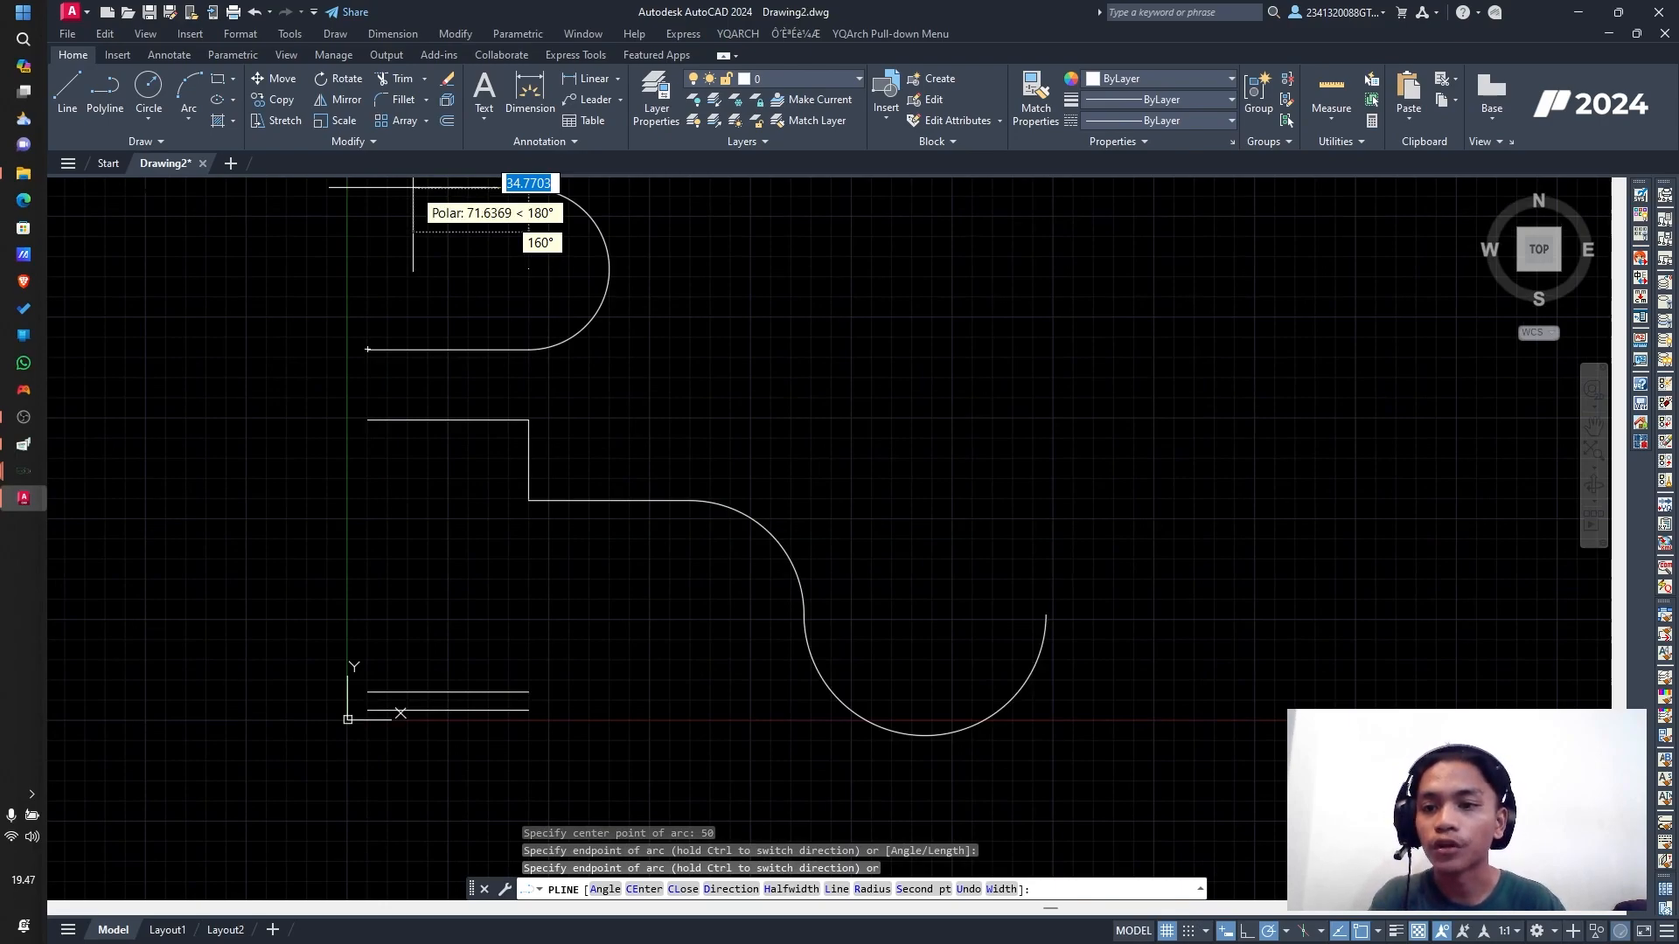
pyautogui.press('Escape')
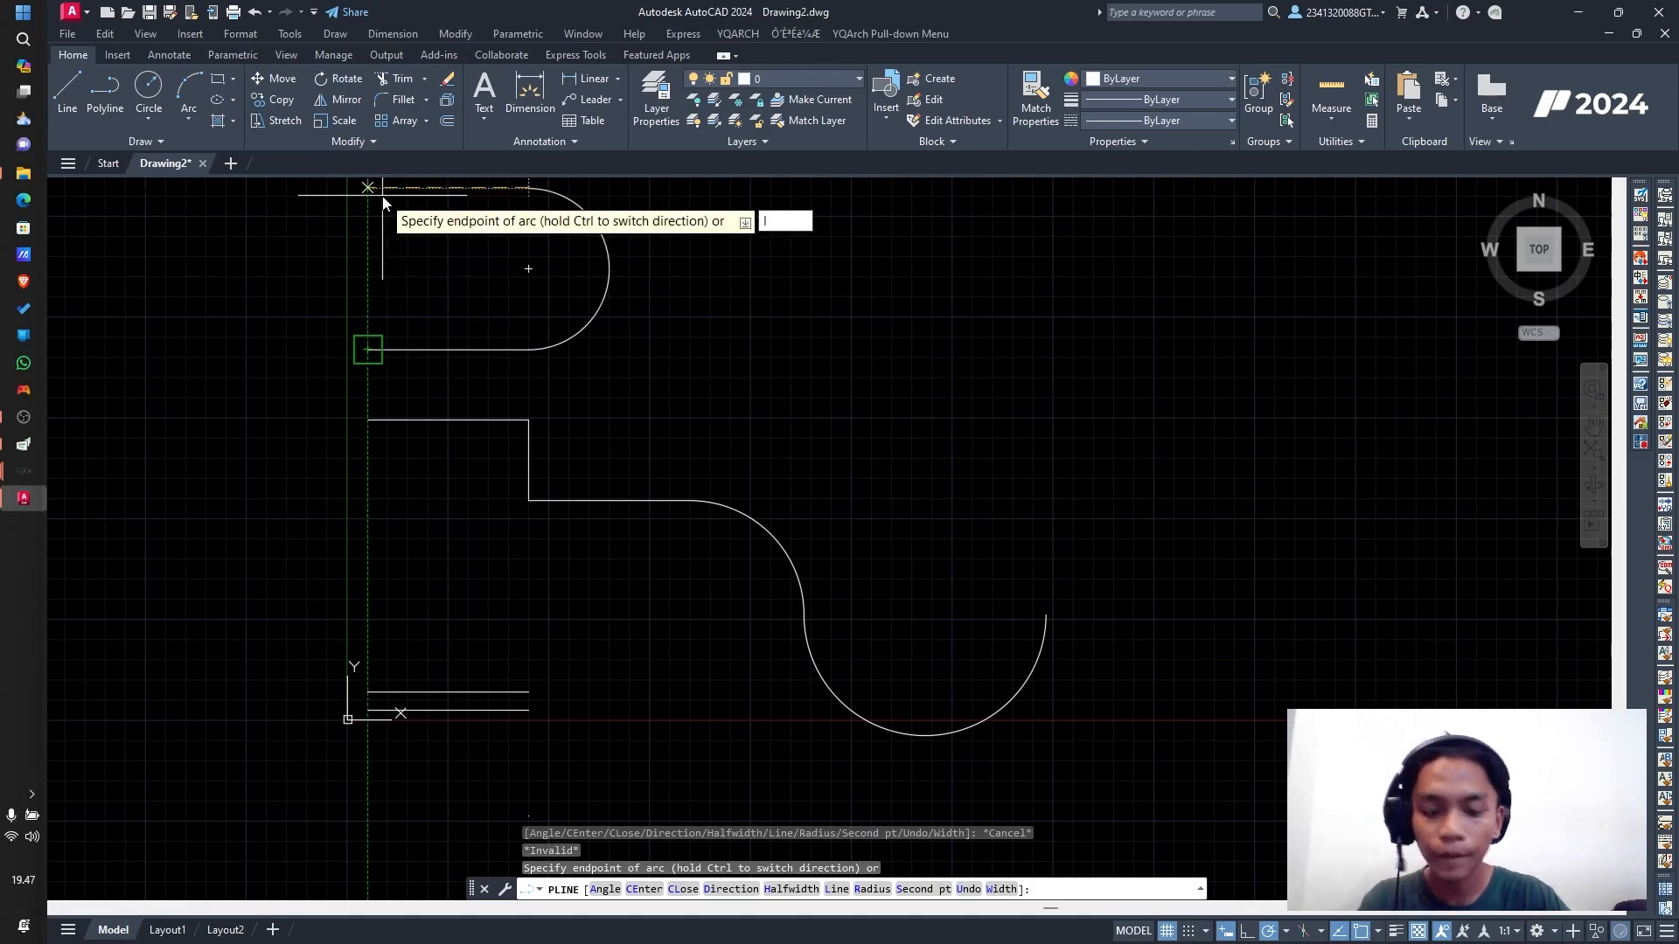
# Step: Add a straight top segment to the second polyline, ending directly above its start point, and close the shape with a vertical segment
pyautogui.press('Return')
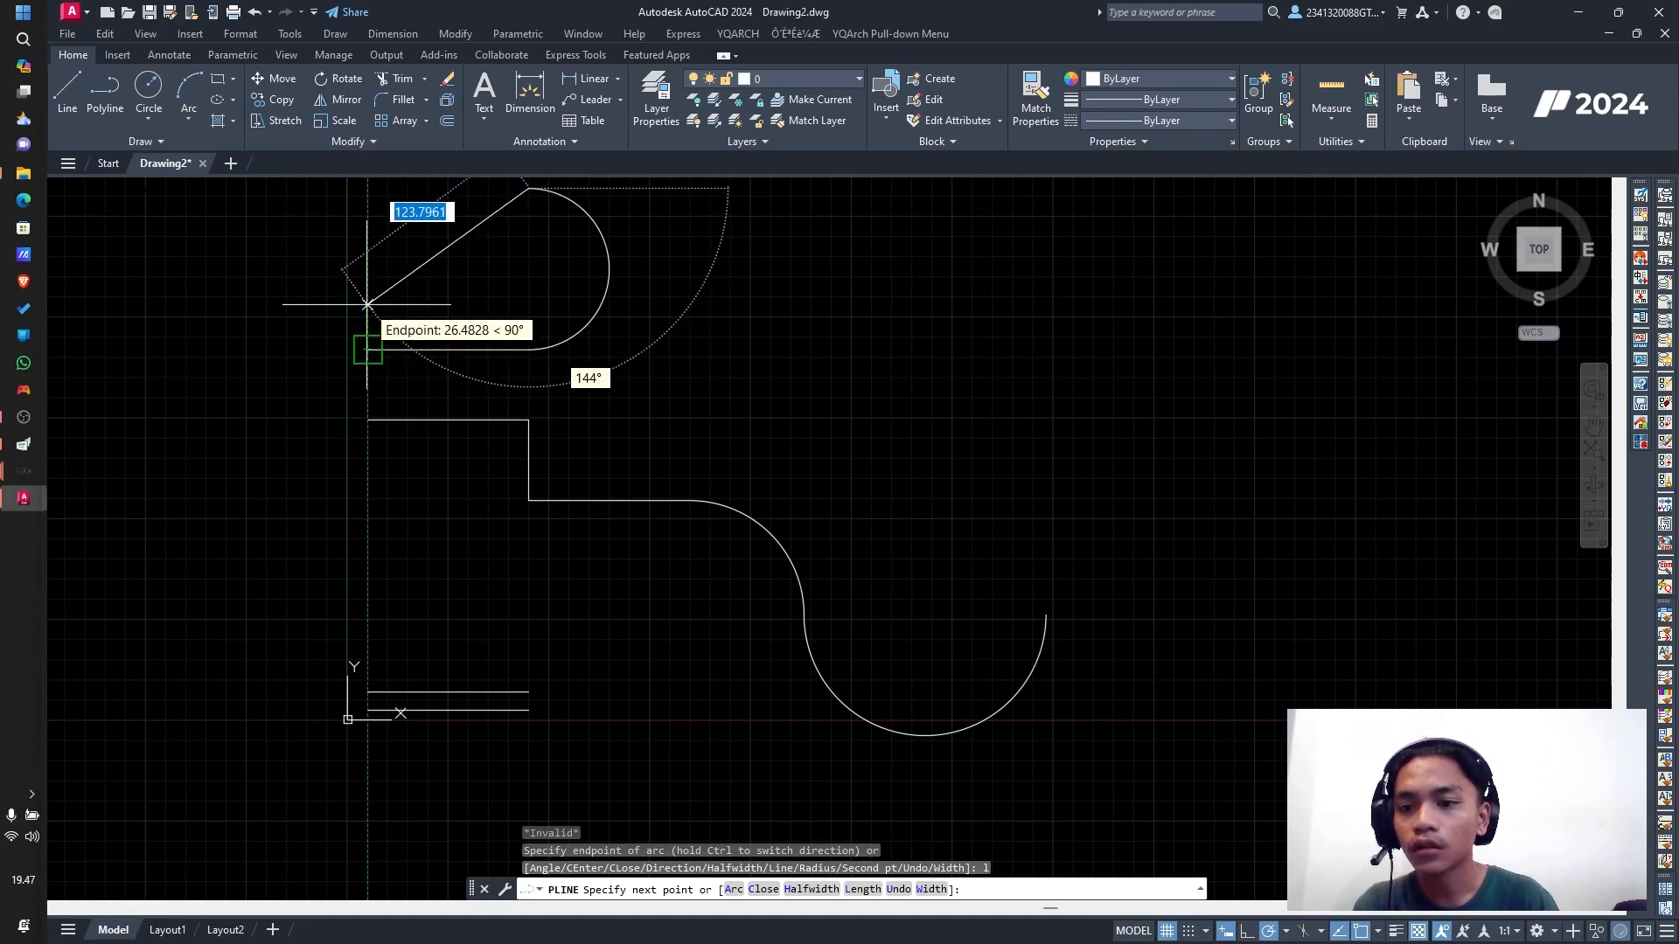
pyautogui.click(367, 188)
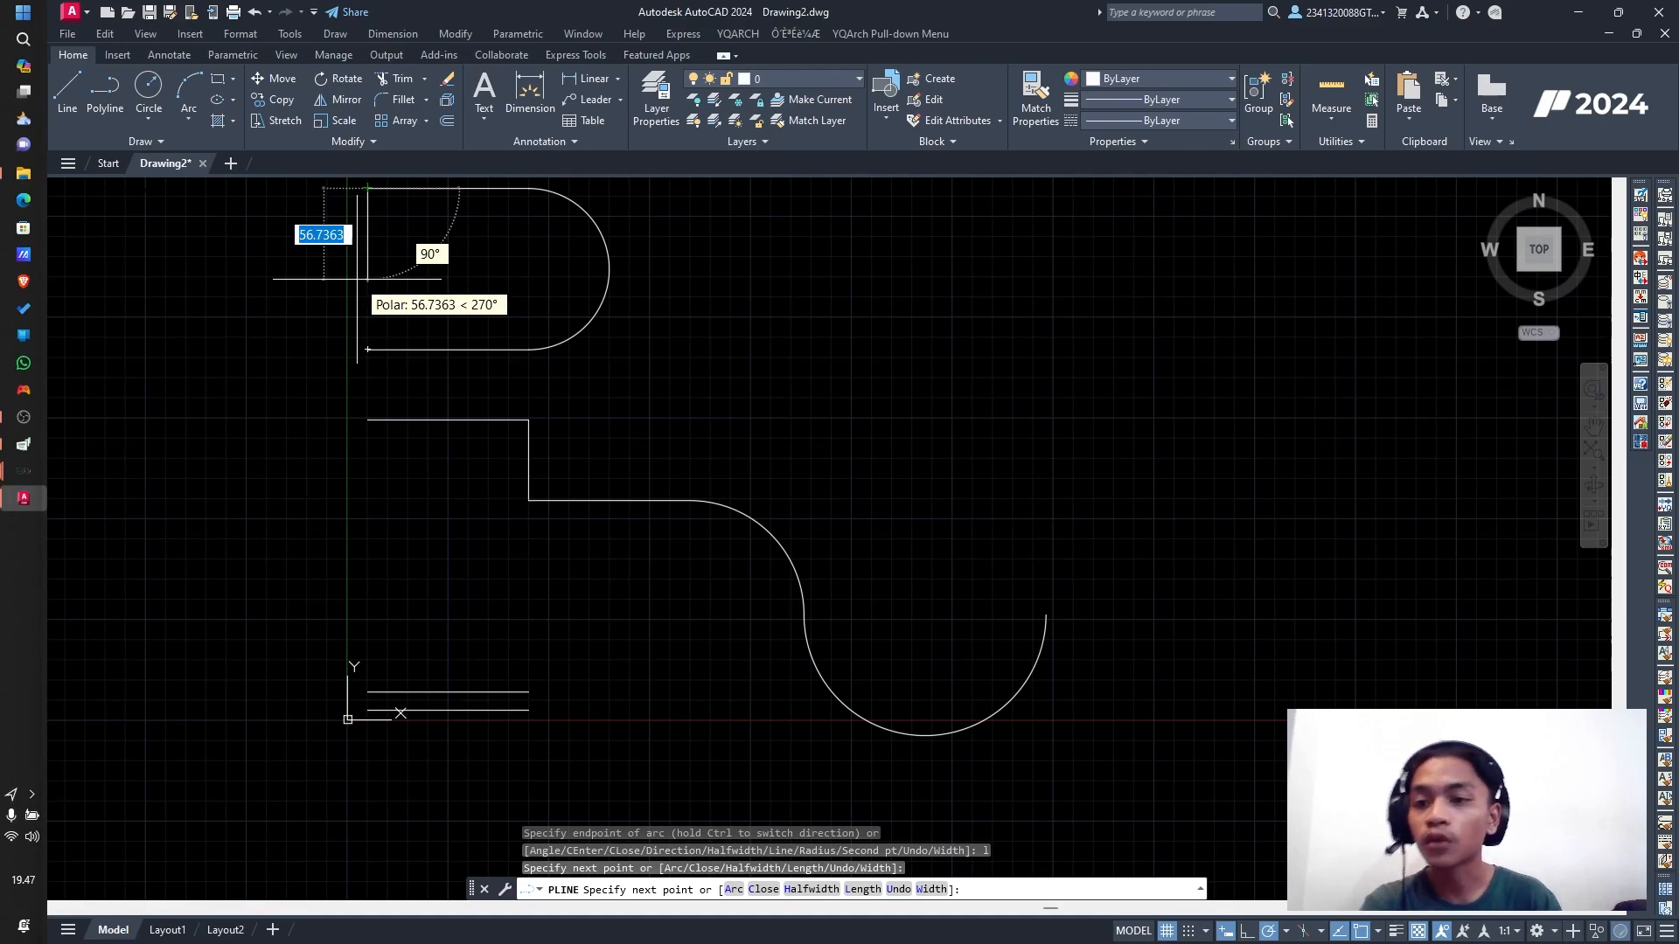
pyautogui.write('c')
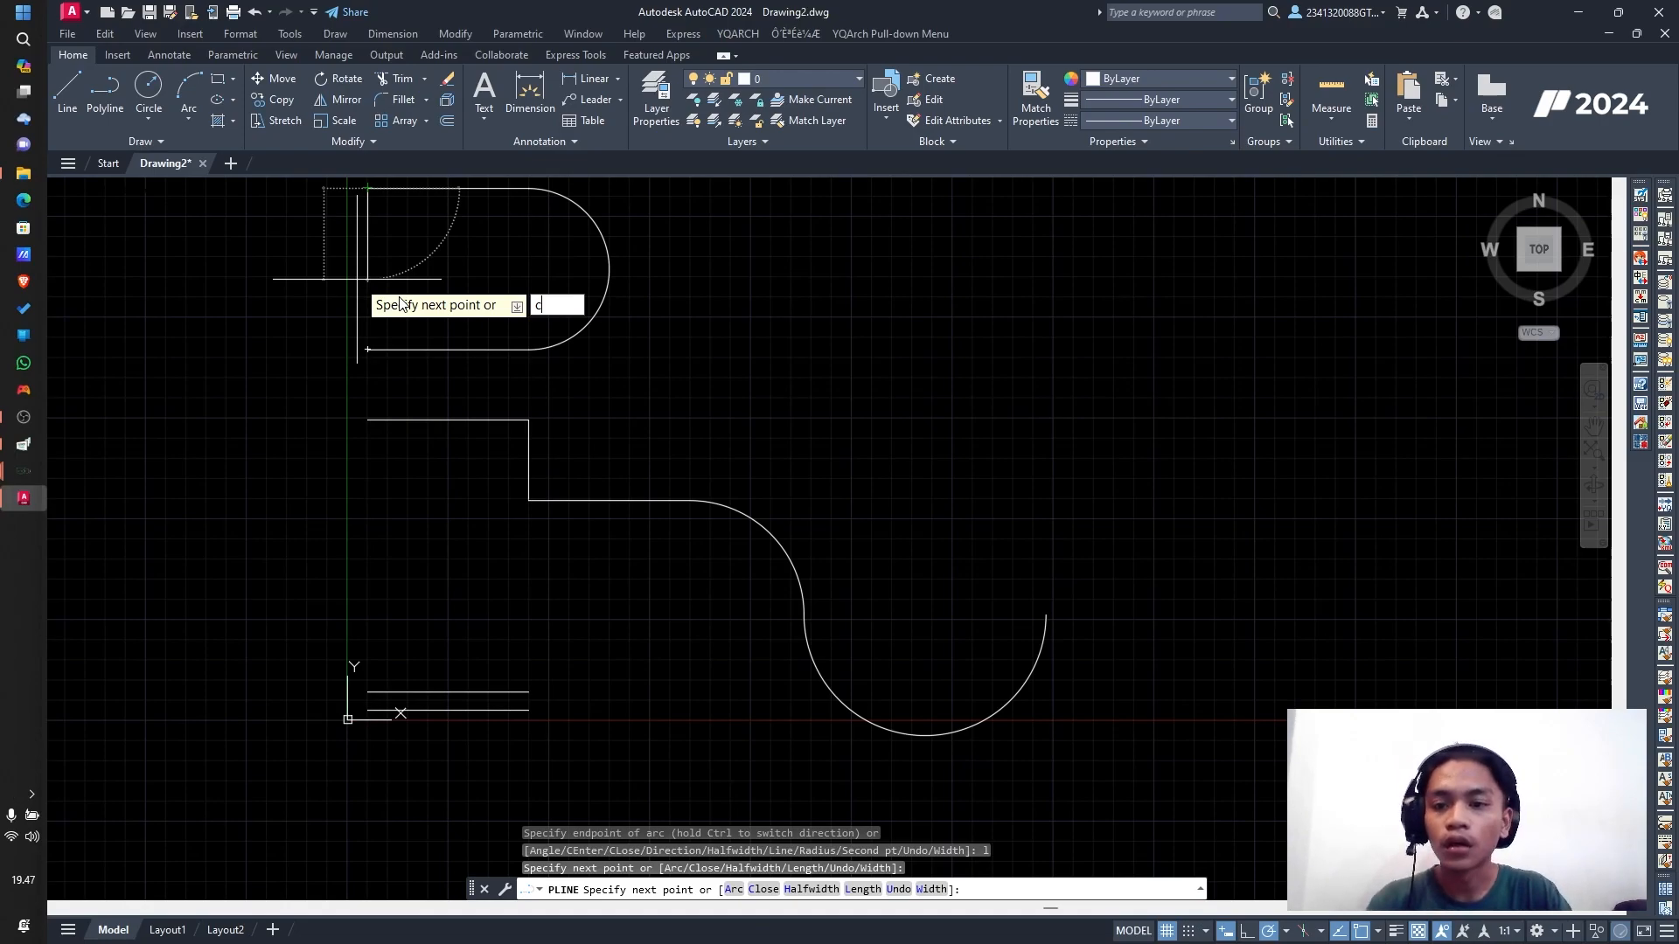
pyautogui.press('Return')
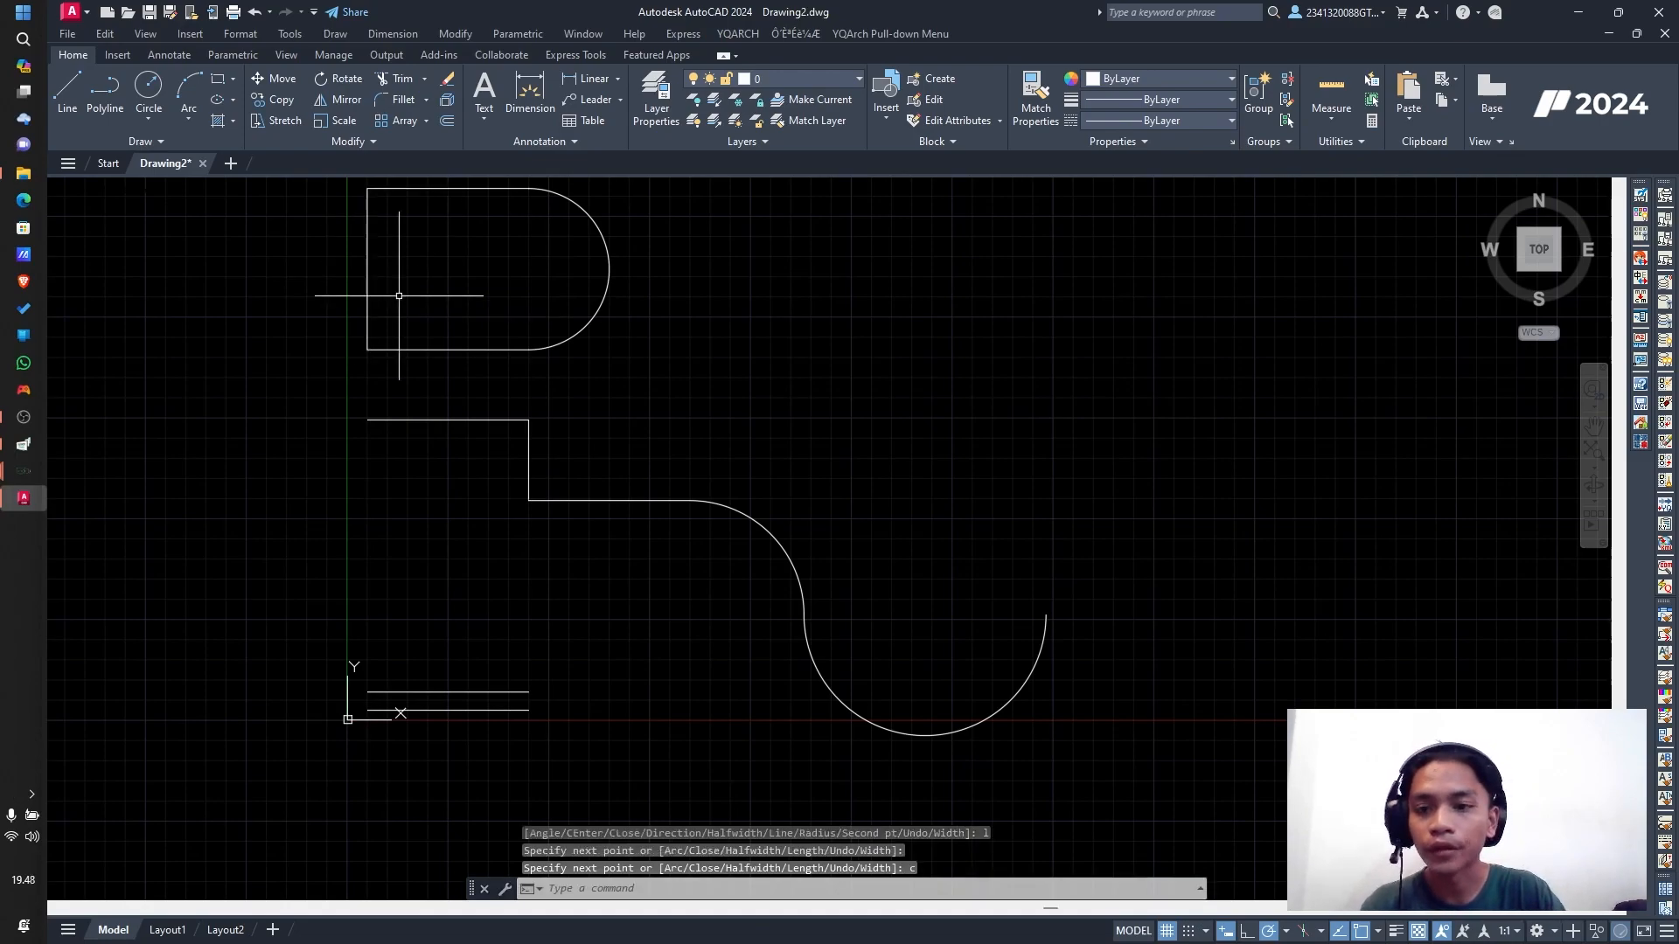
# Step: Examine the closed D-shaped polyline by selecting it as a single object, and clear the selection
pyautogui.scroll(3, 945, 461)
pyautogui.scroll(-6, 588, 424)
pyautogui.scroll(3, 393, 357)
pyautogui.scroll(4, 395, 385)
pyautogui.scroll(2, 634, 691)
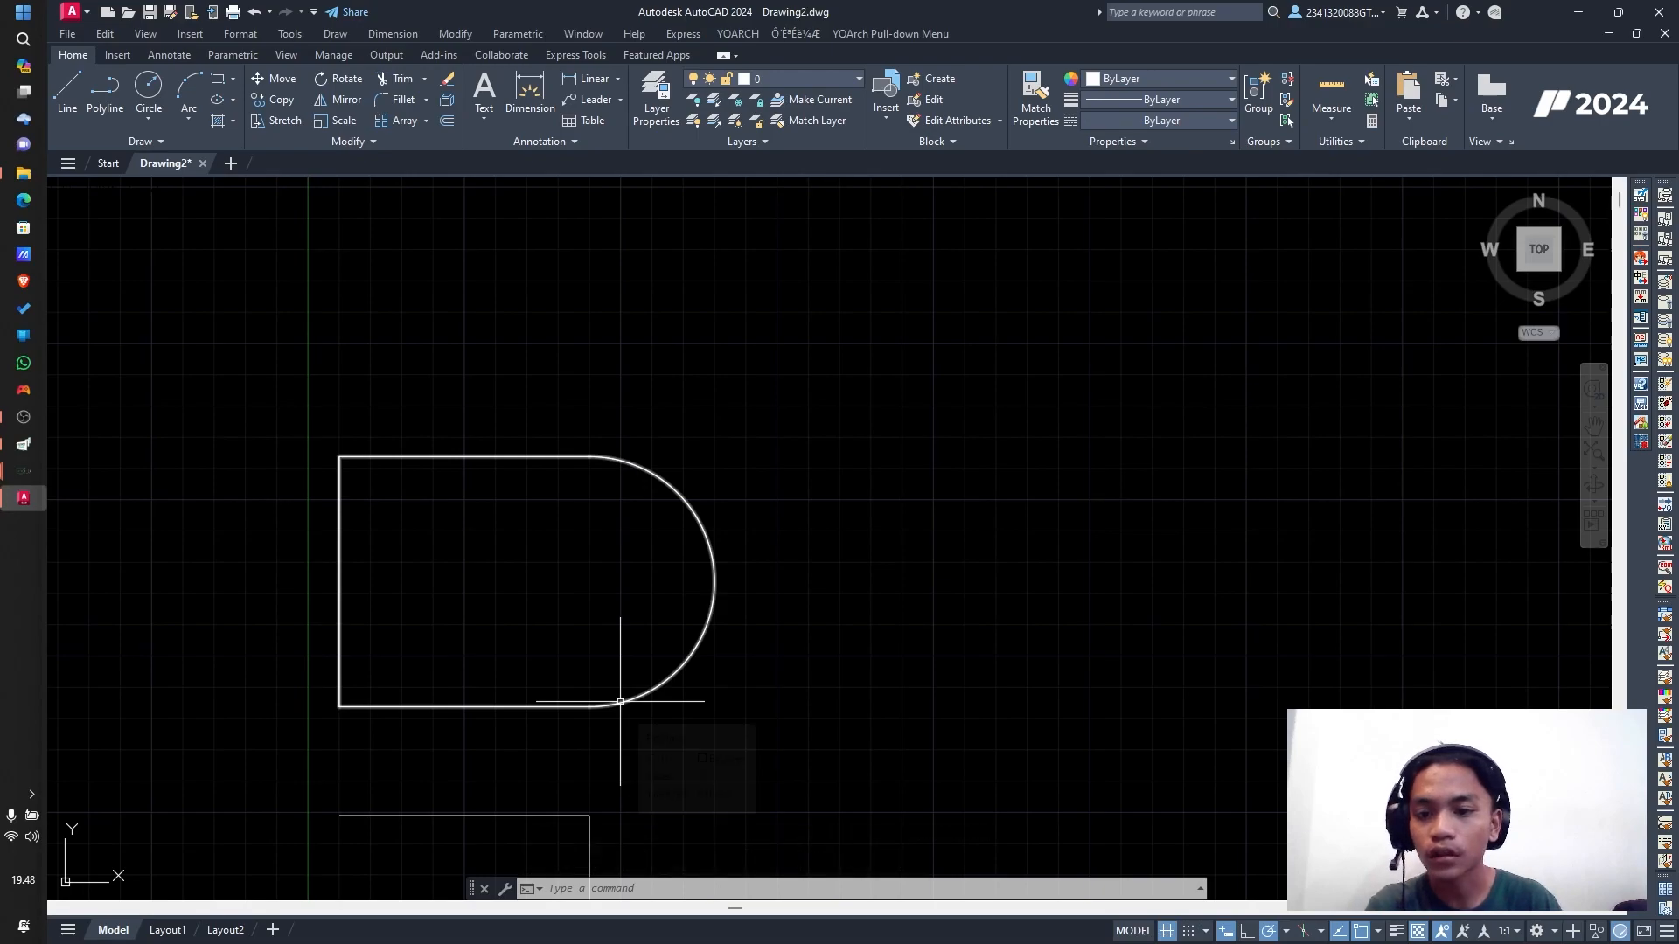
pyautogui.scroll(-4, 612, 691)
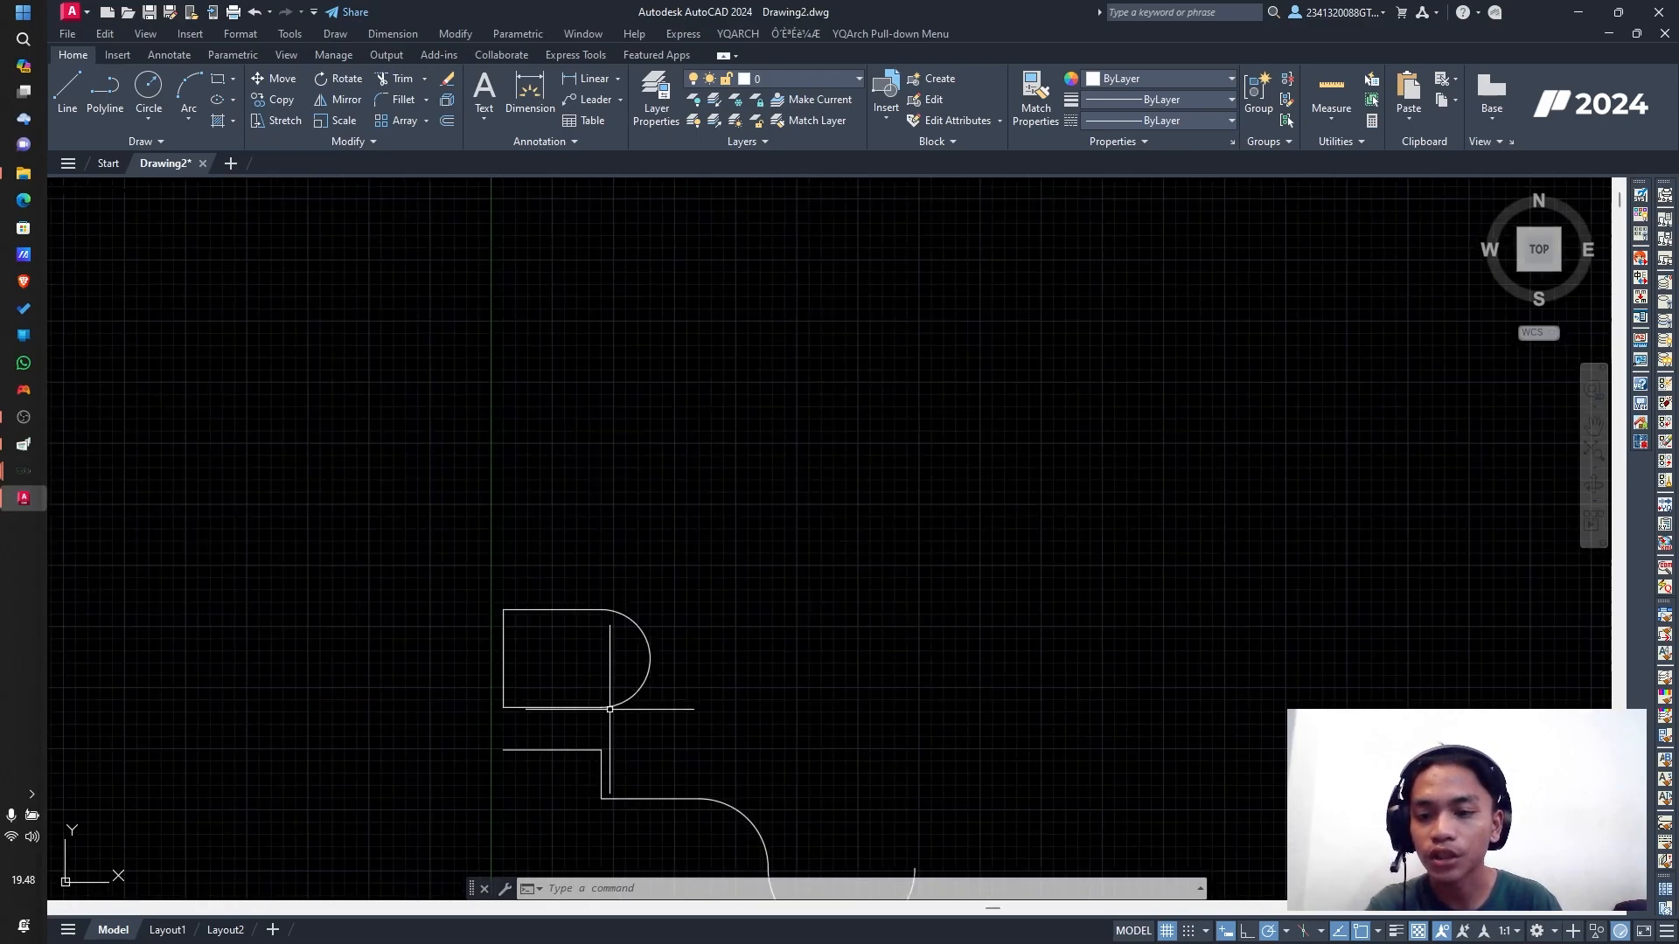
pyautogui.click(484, 598)
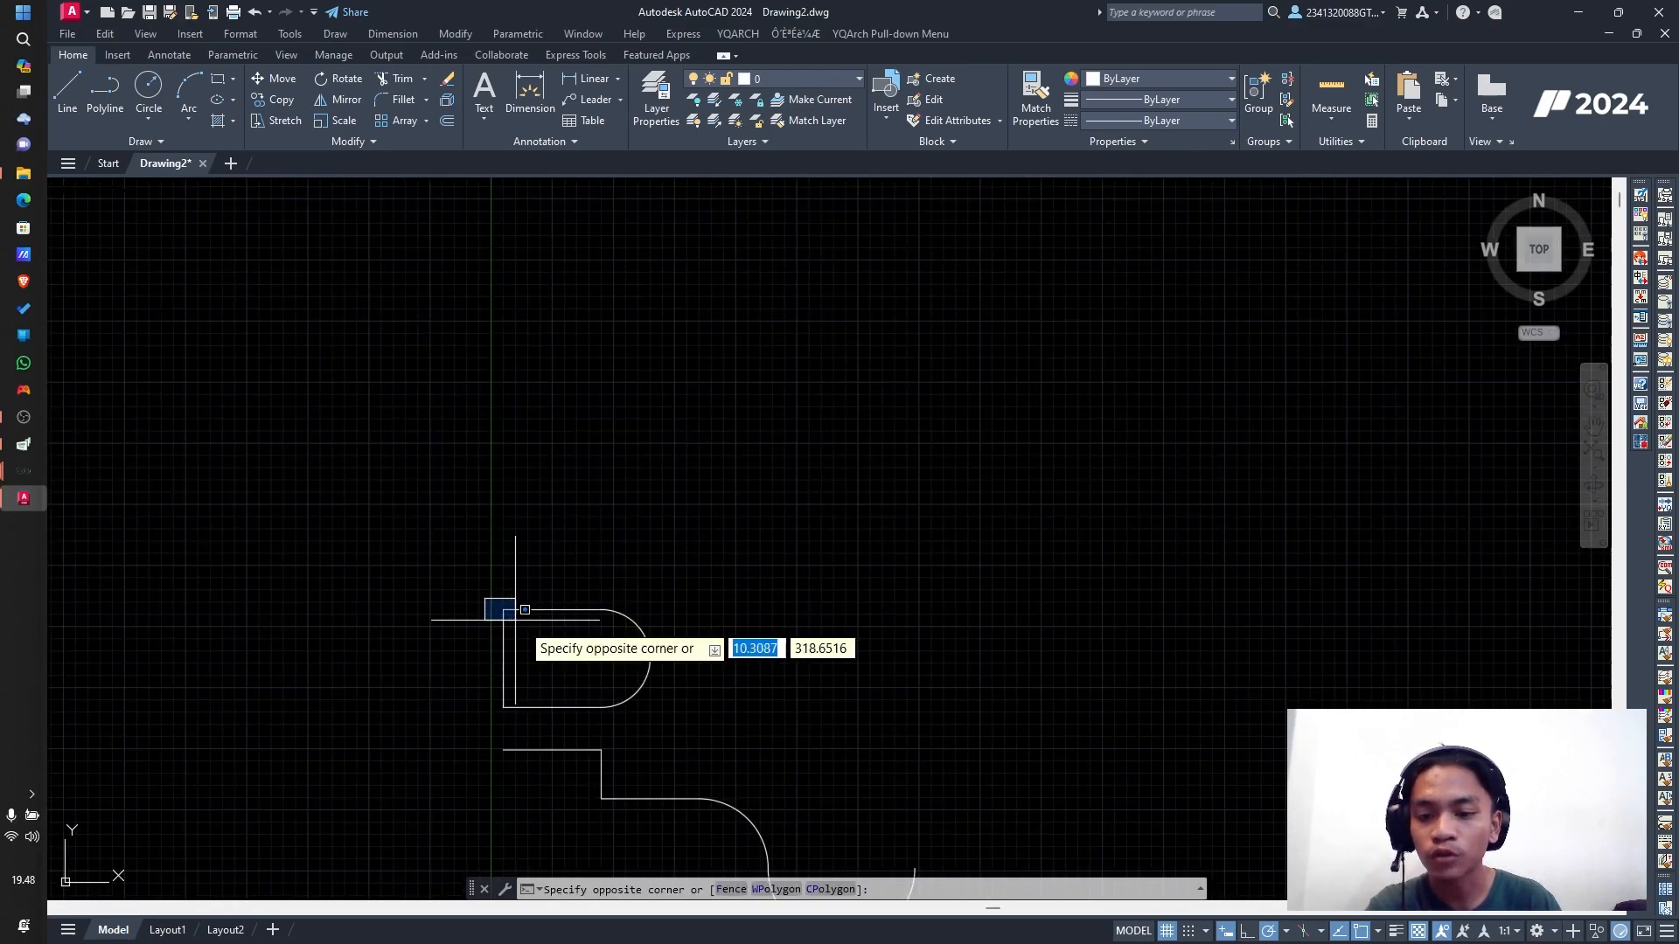
pyautogui.click(678, 720)
pyautogui.click(763, 717)
pyautogui.scroll(5, 755, 723)
pyautogui.click(691, 708)
pyautogui.scroll(-8, 688, 700)
pyautogui.press('Escape')
pyautogui.press('Escape')
pyautogui.press('Escape')
pyautogui.scroll(-7, 743, 720)
pyautogui.scroll(10, 619, 581)
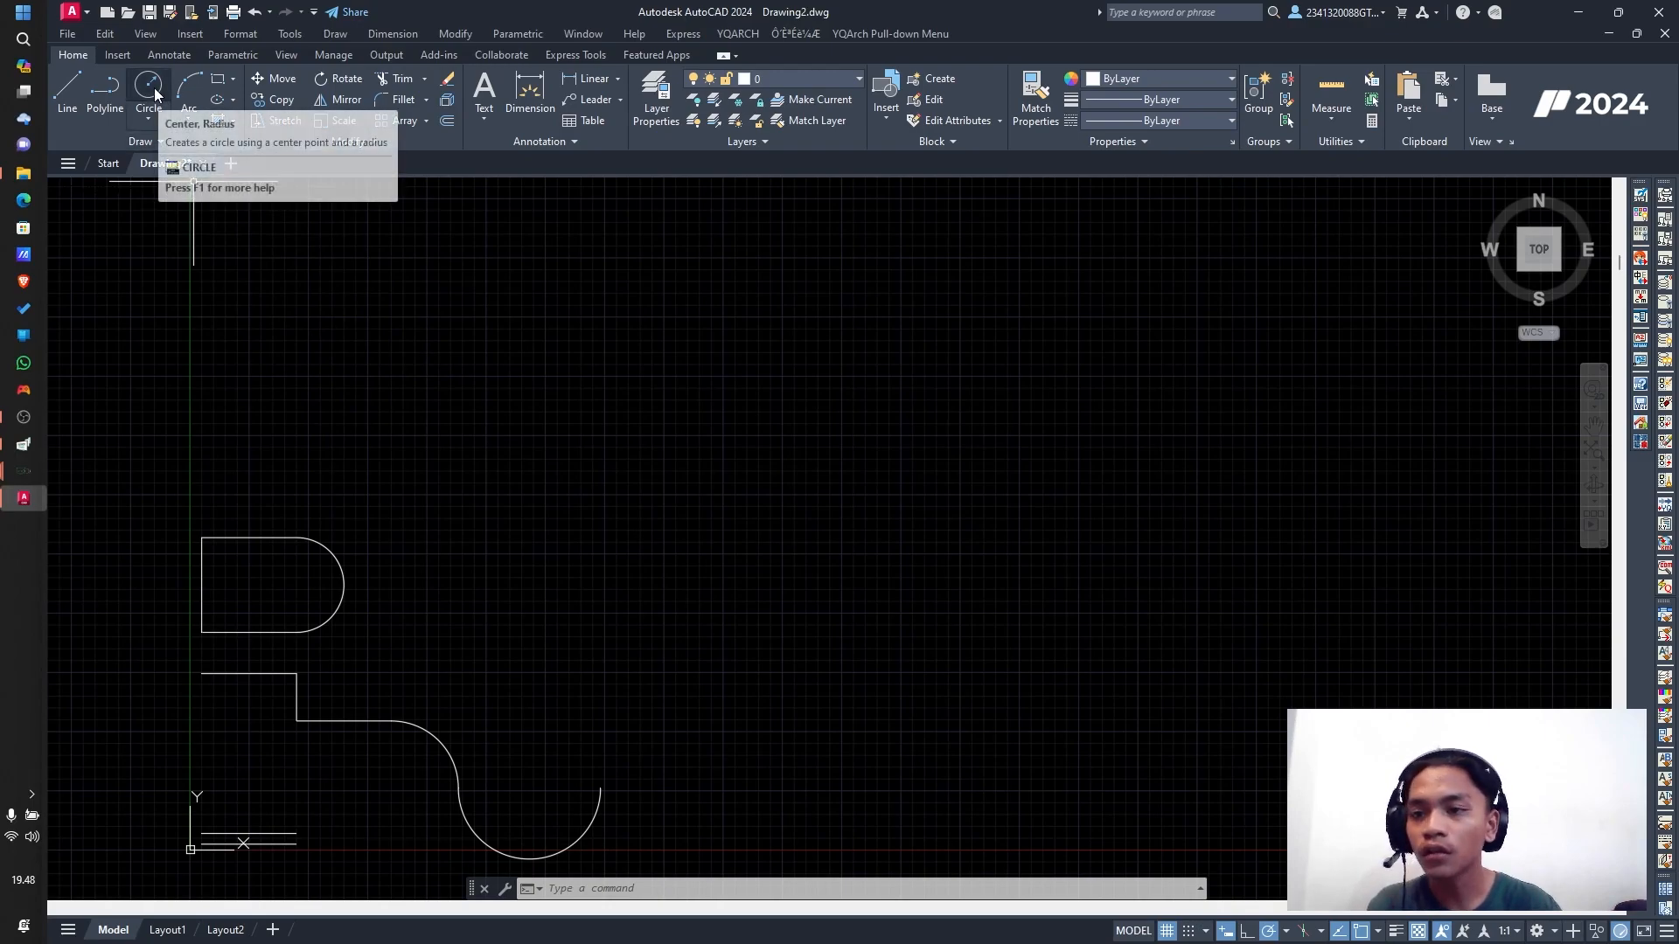
# Step: Draw a circle of radius 45 by centre and radius, above the closed D-shaped polyline
pyautogui.click(156, 119)
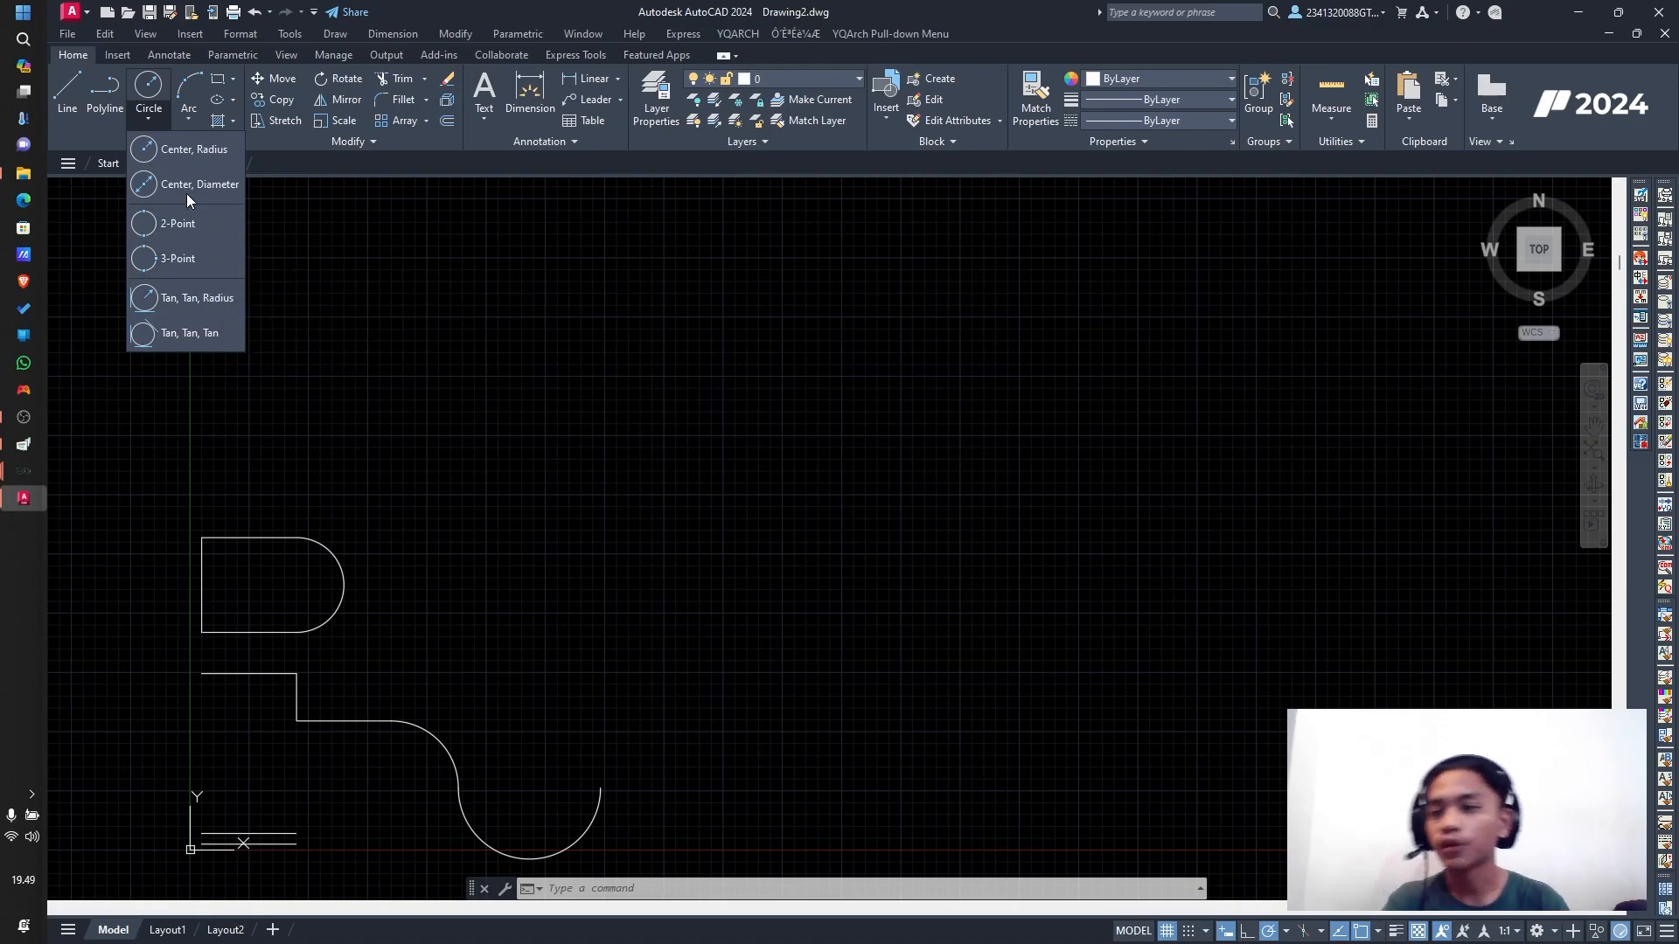
pyautogui.click(180, 155)
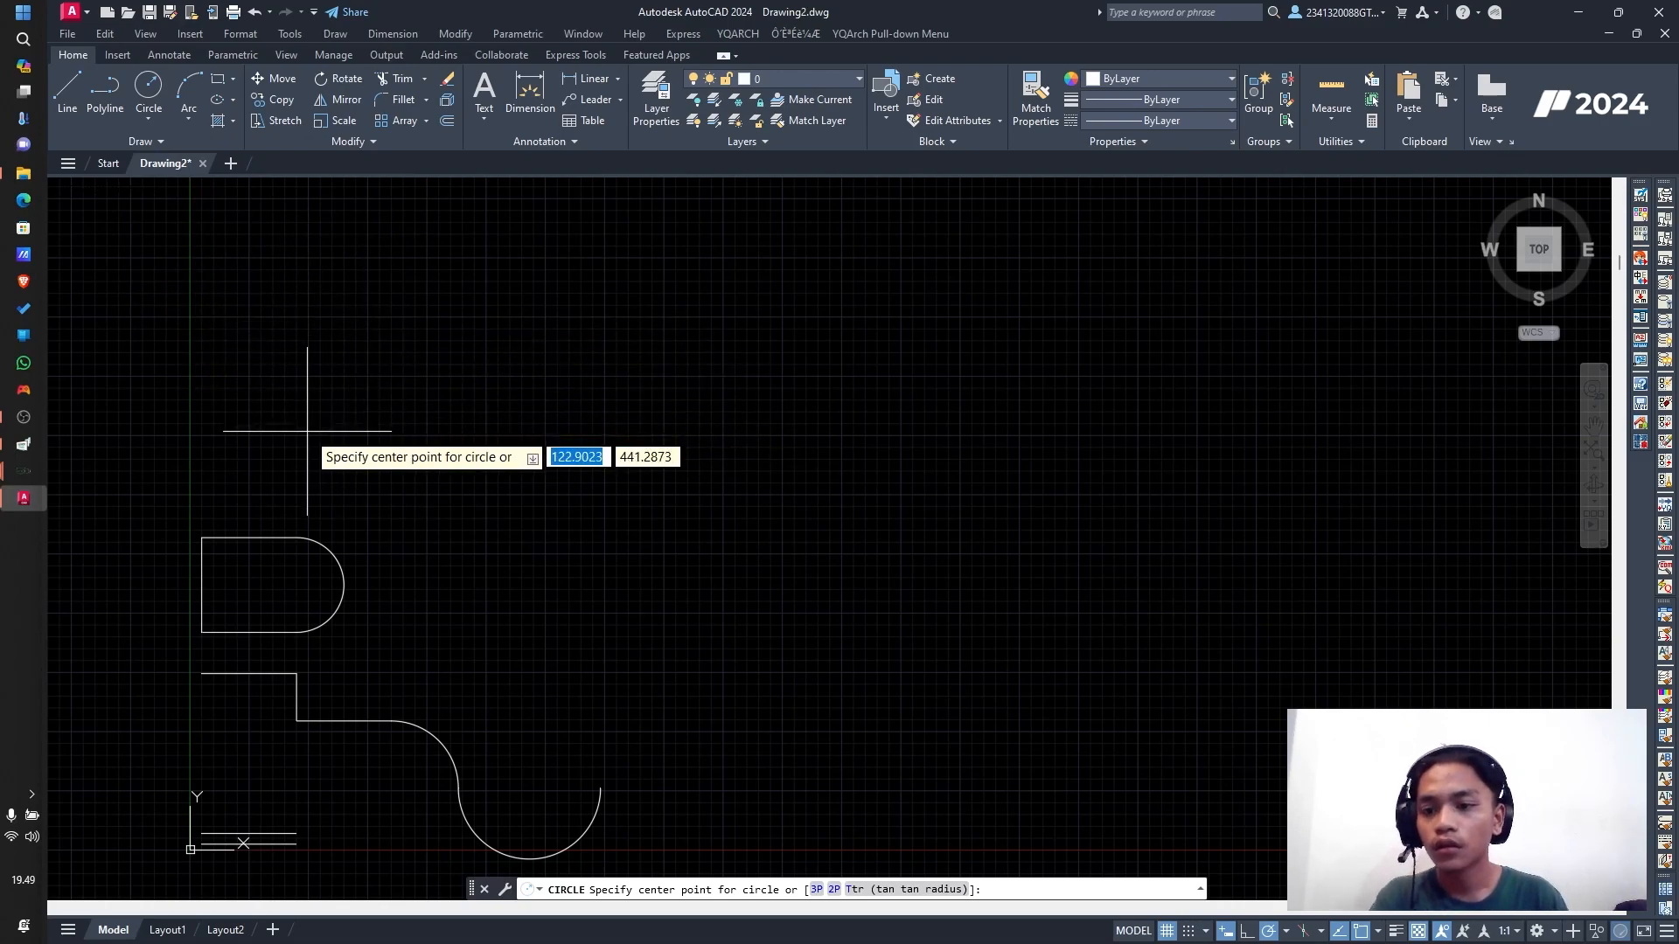
pyautogui.click(309, 375)
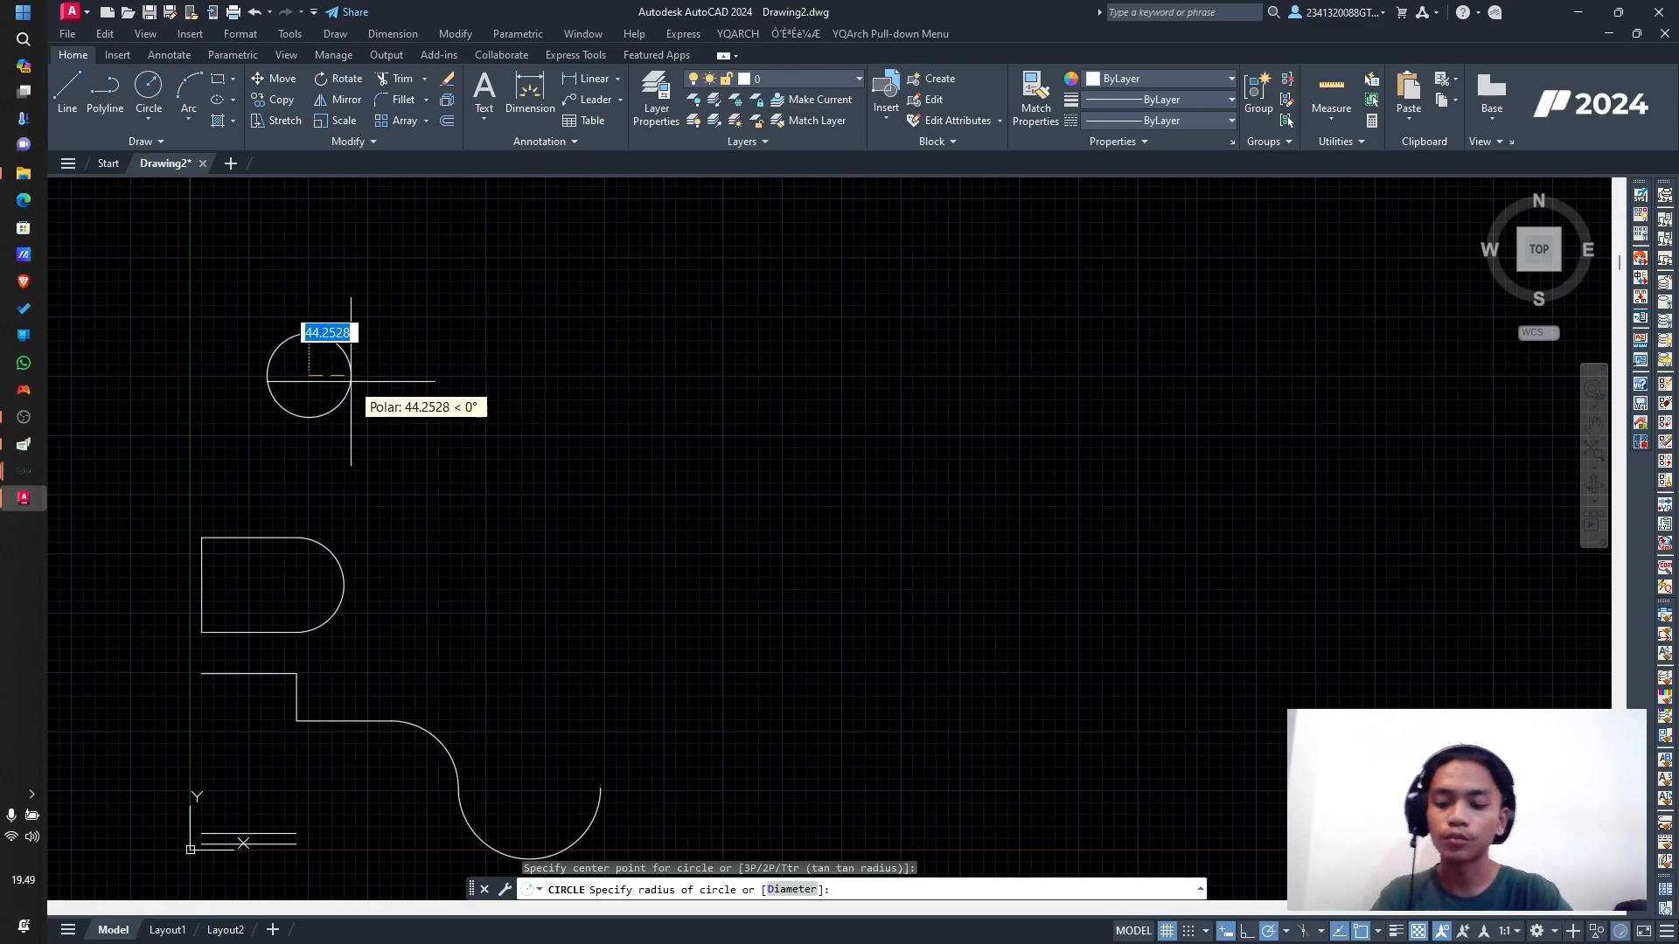
pyautogui.press('BackSpace')
pyautogui.press('Return')
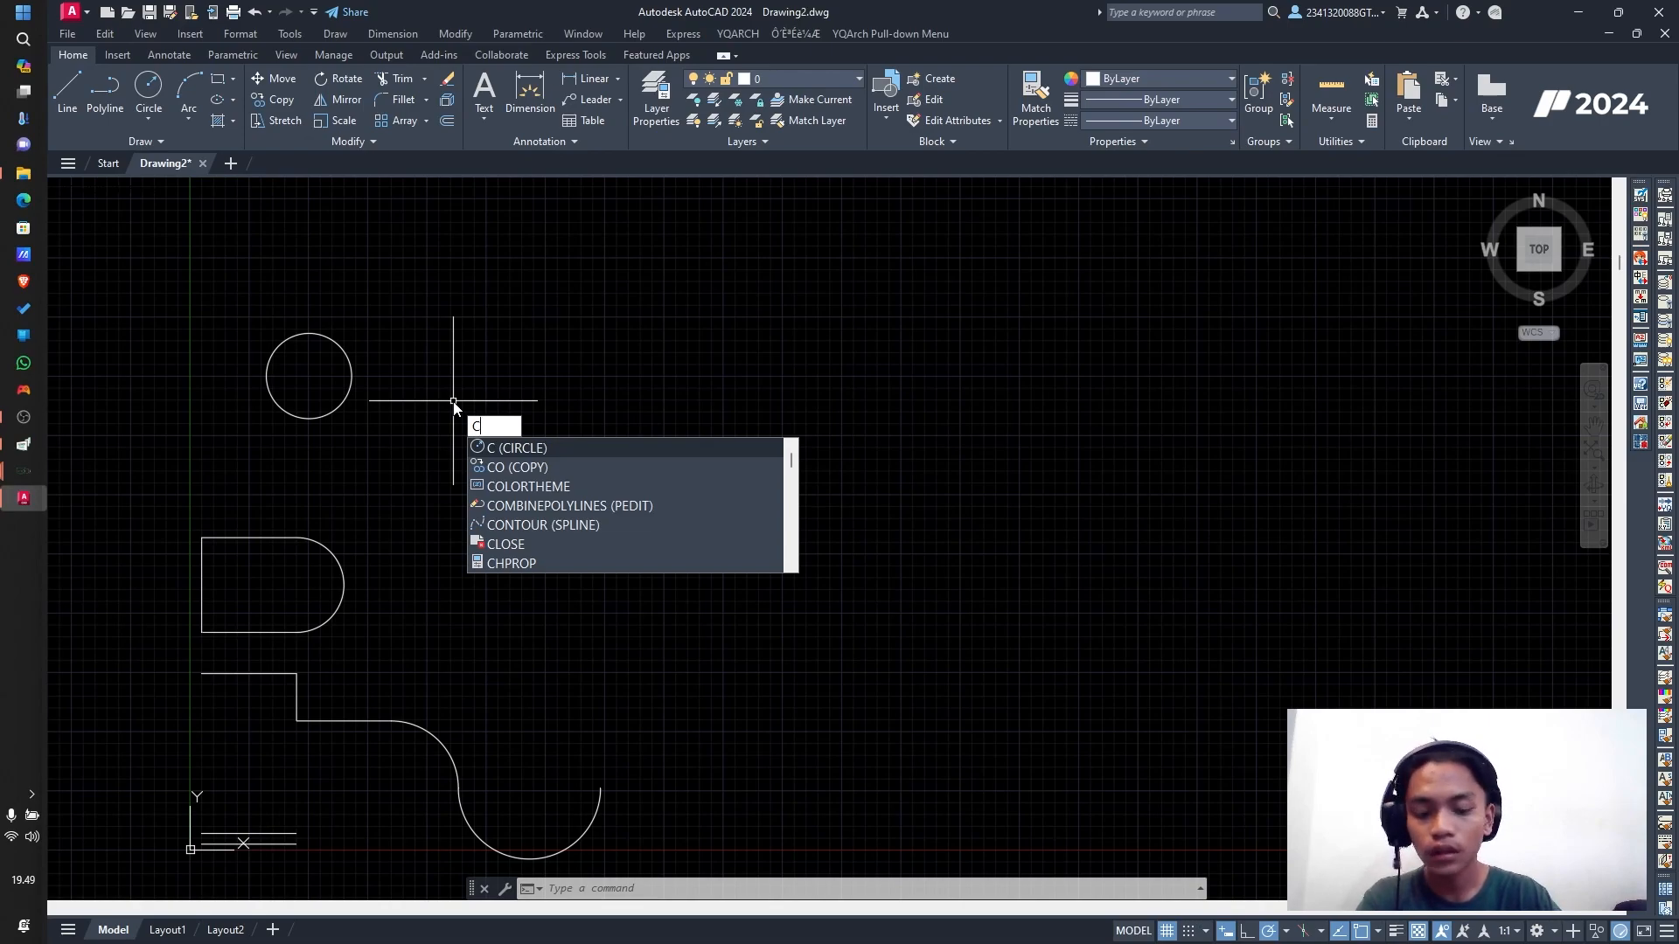
# Step: Draw a second circle of radius 45 to the right of the first, with its centre level with the first circle's centre
pyautogui.press('Return')
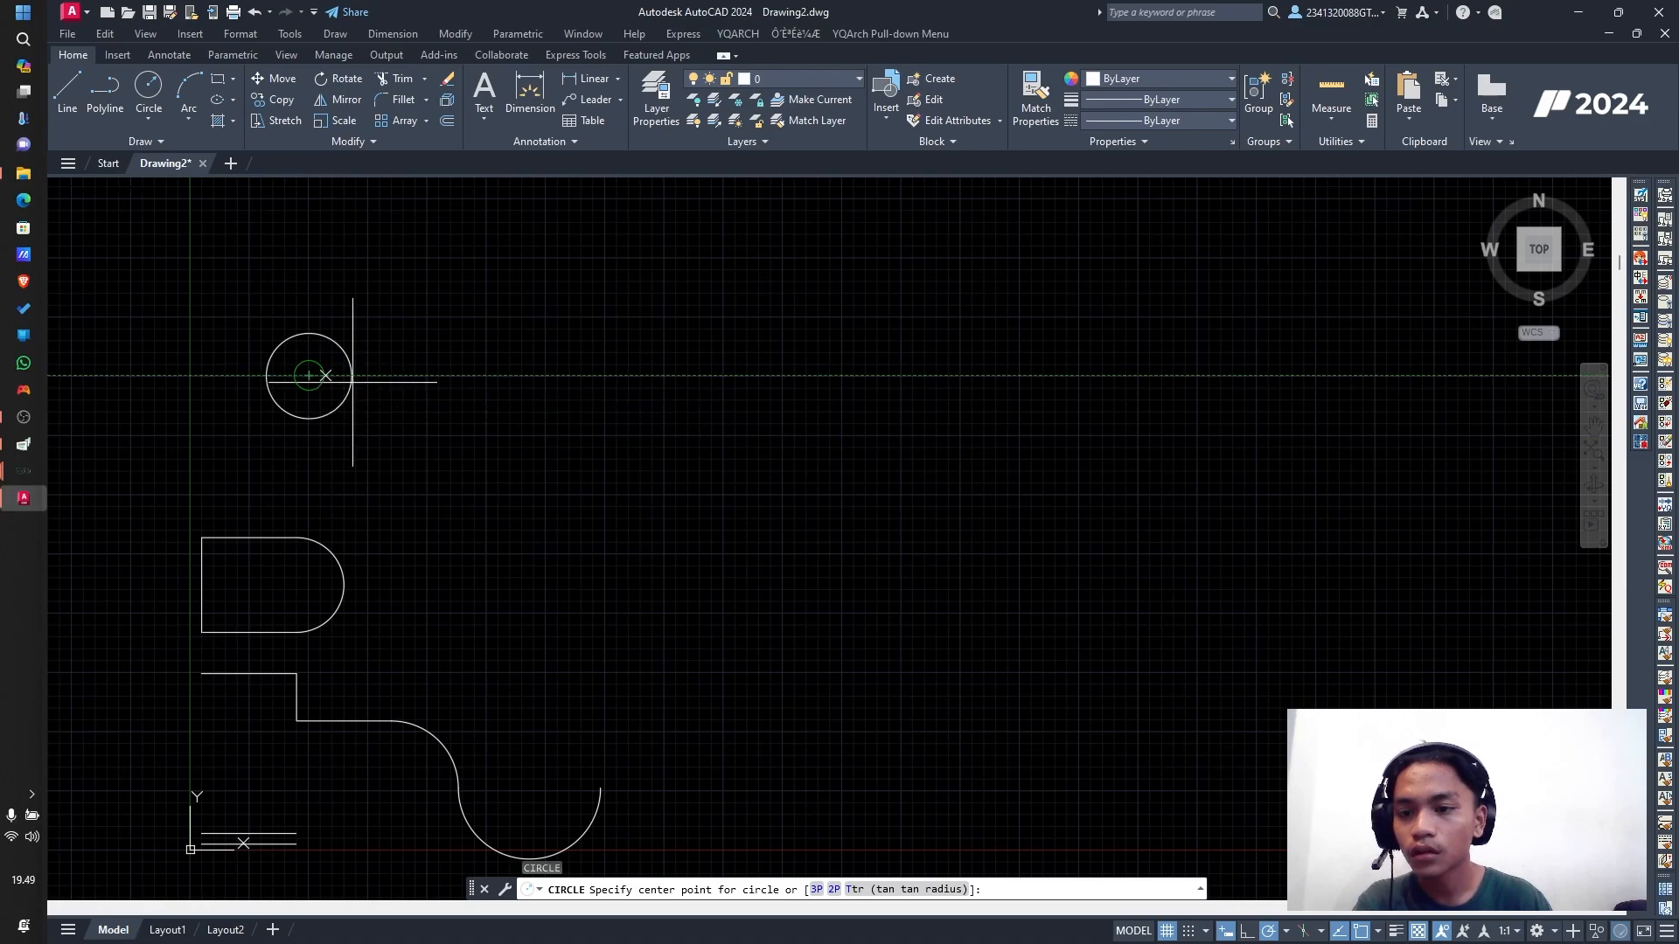
pyautogui.click(448, 375)
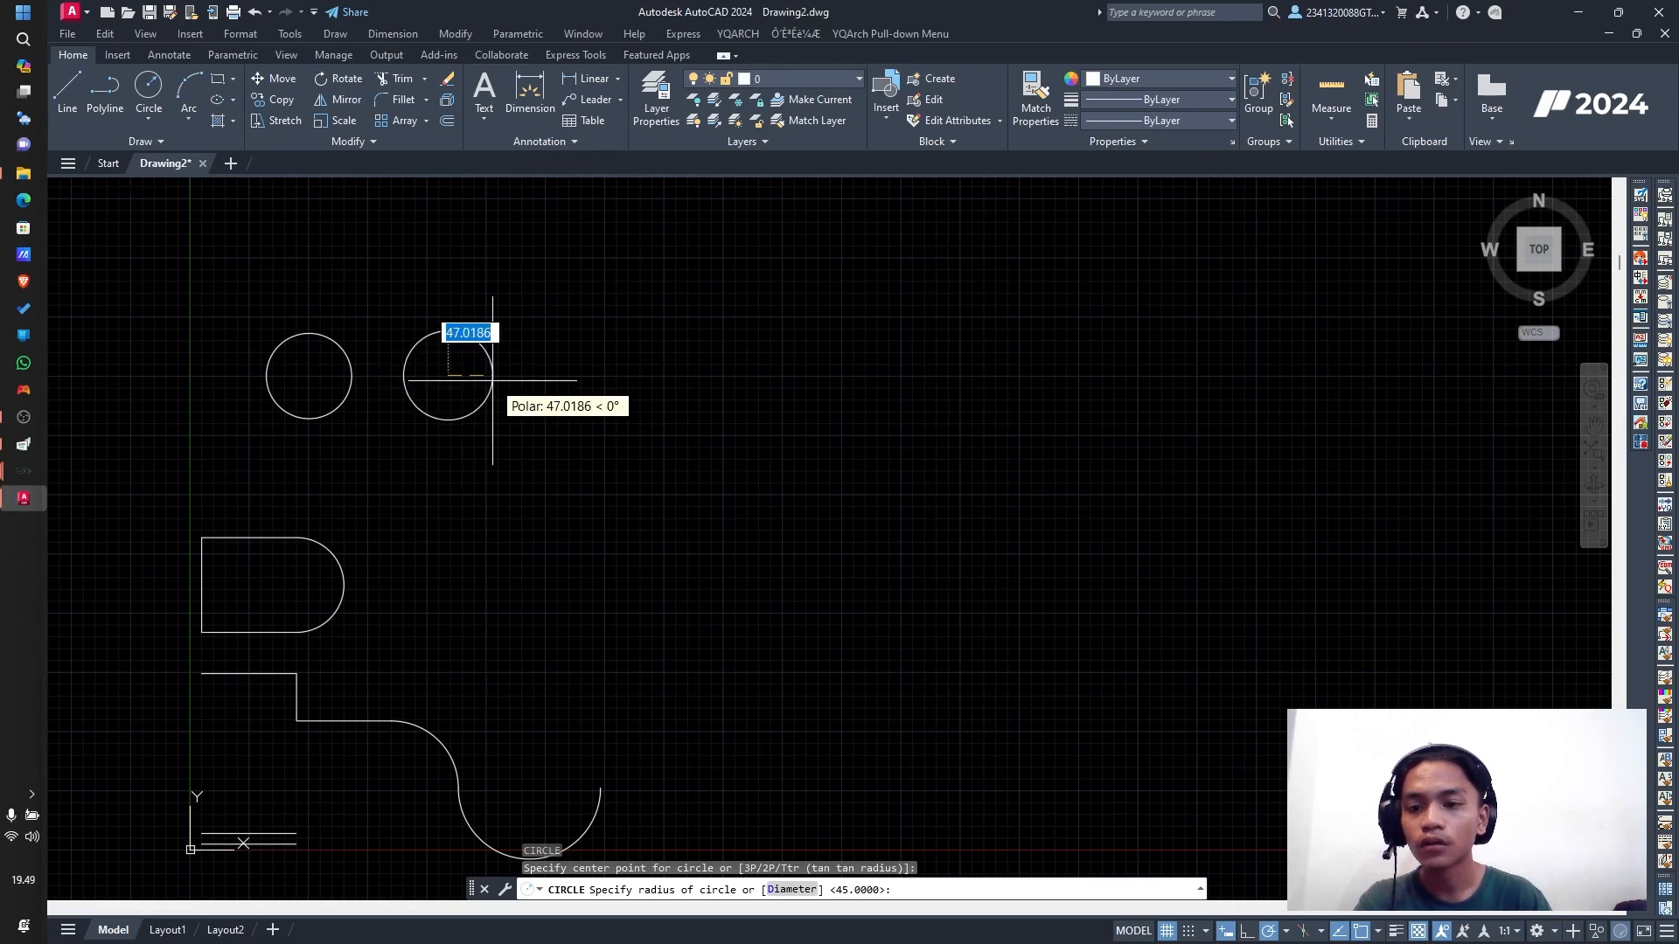
pyautogui.write('445')
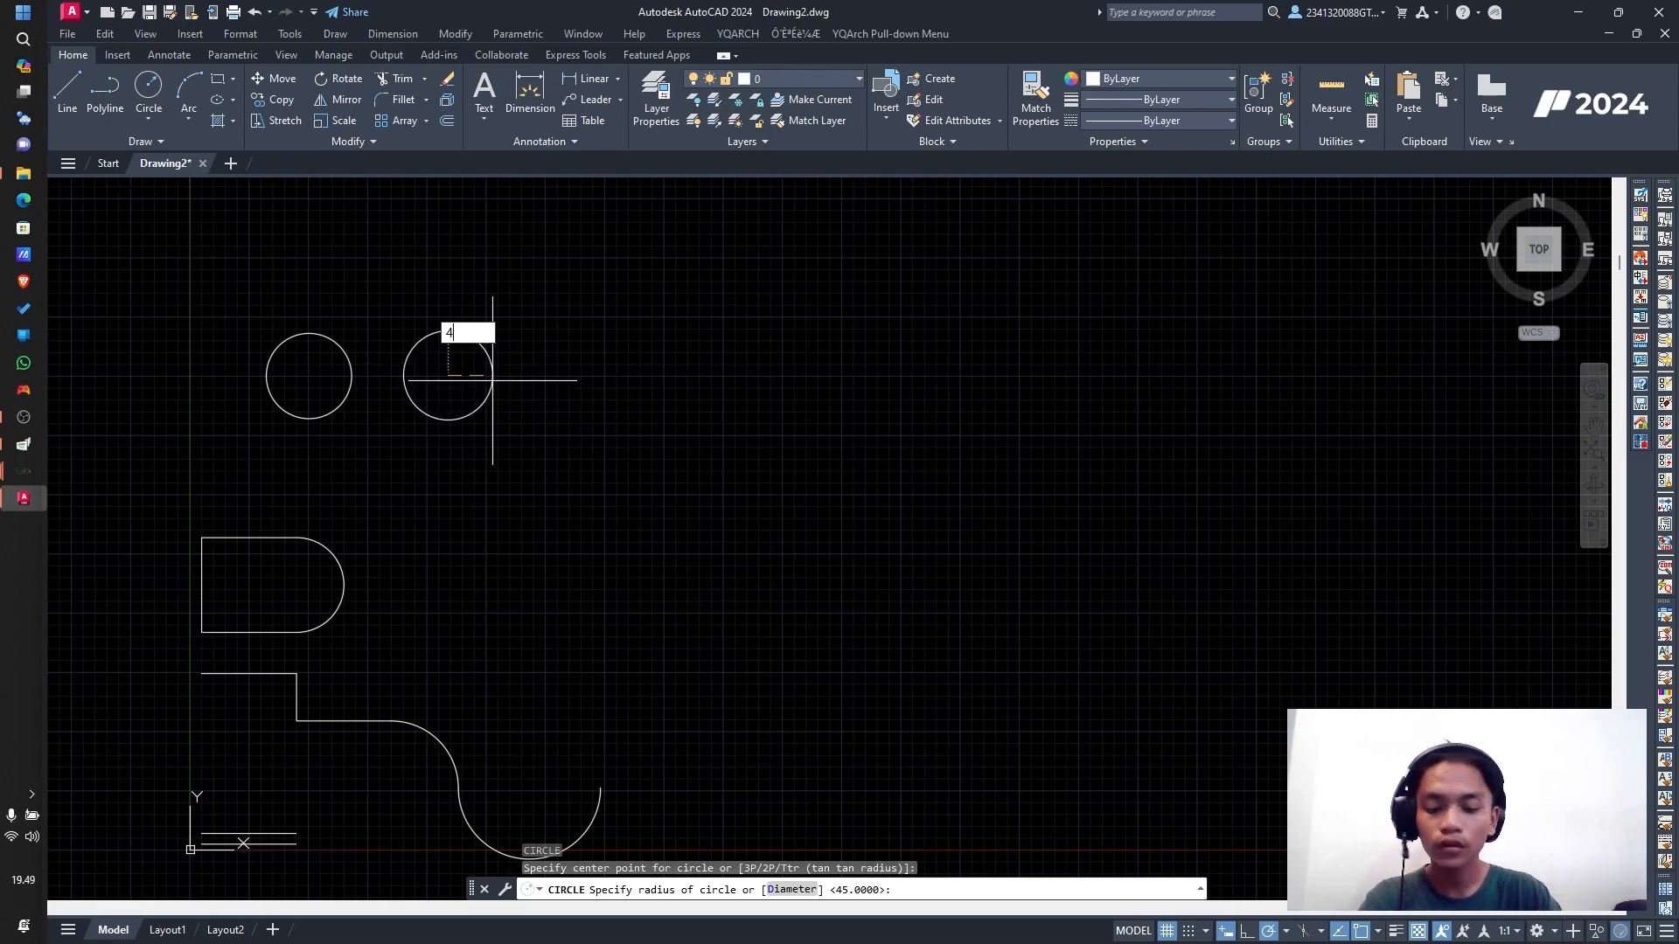
pyautogui.press('Return')
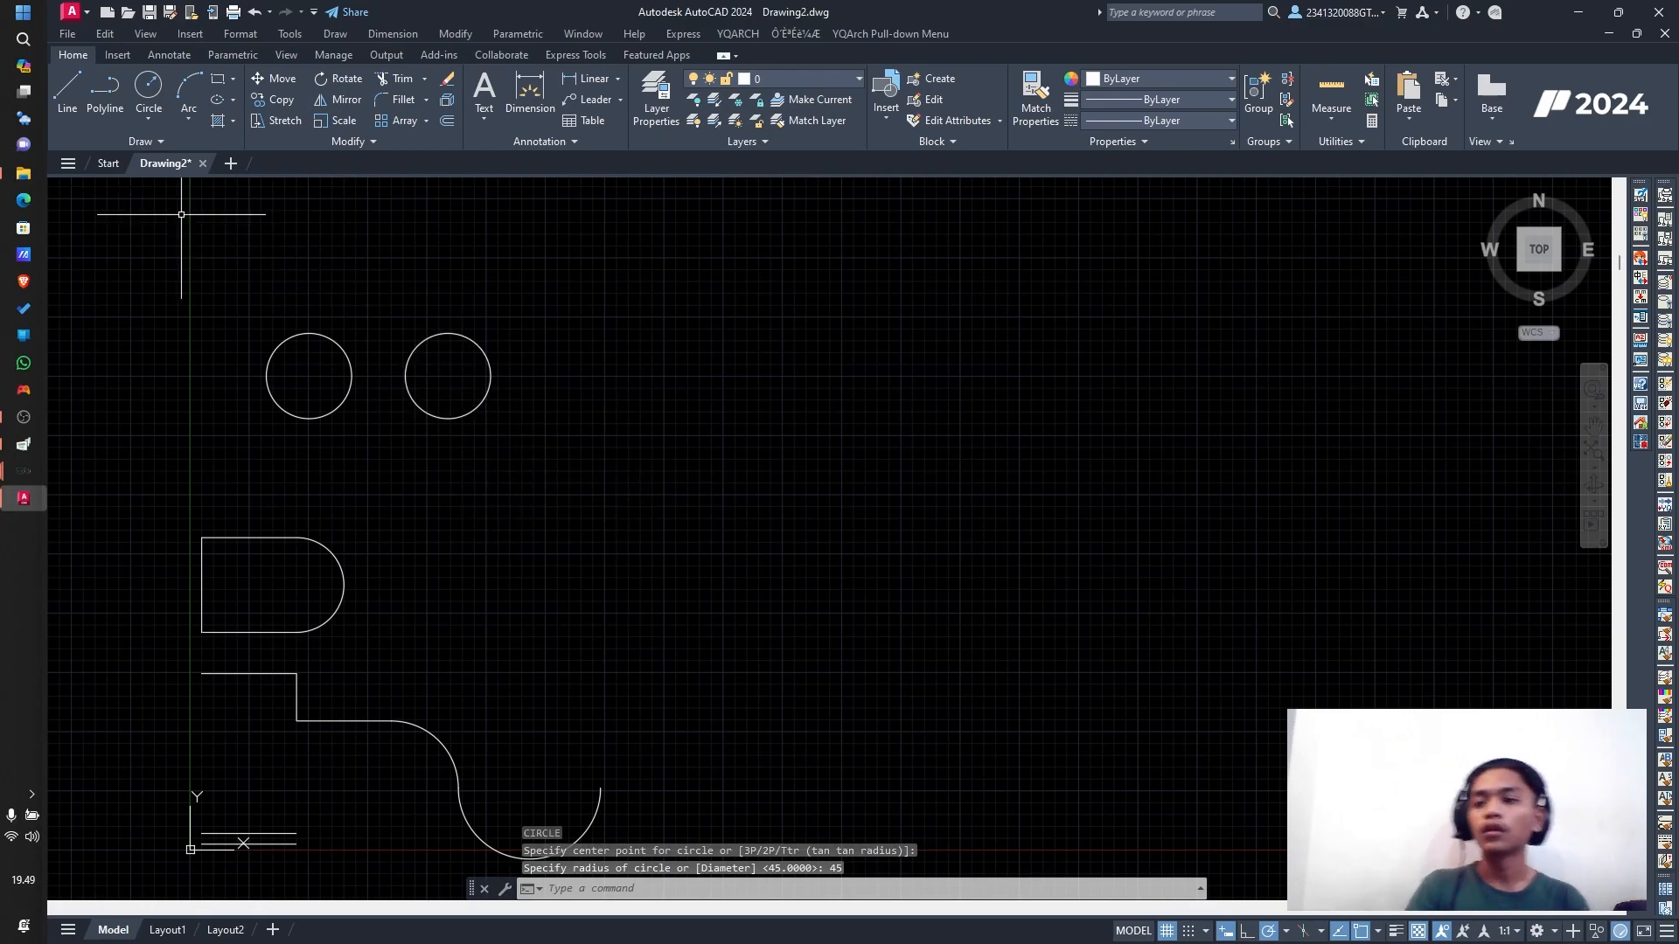
# Step: Draw a third circle by centre and diameter, 90 units in diameter, in line to the right of the second circle
pyautogui.click(150, 119)
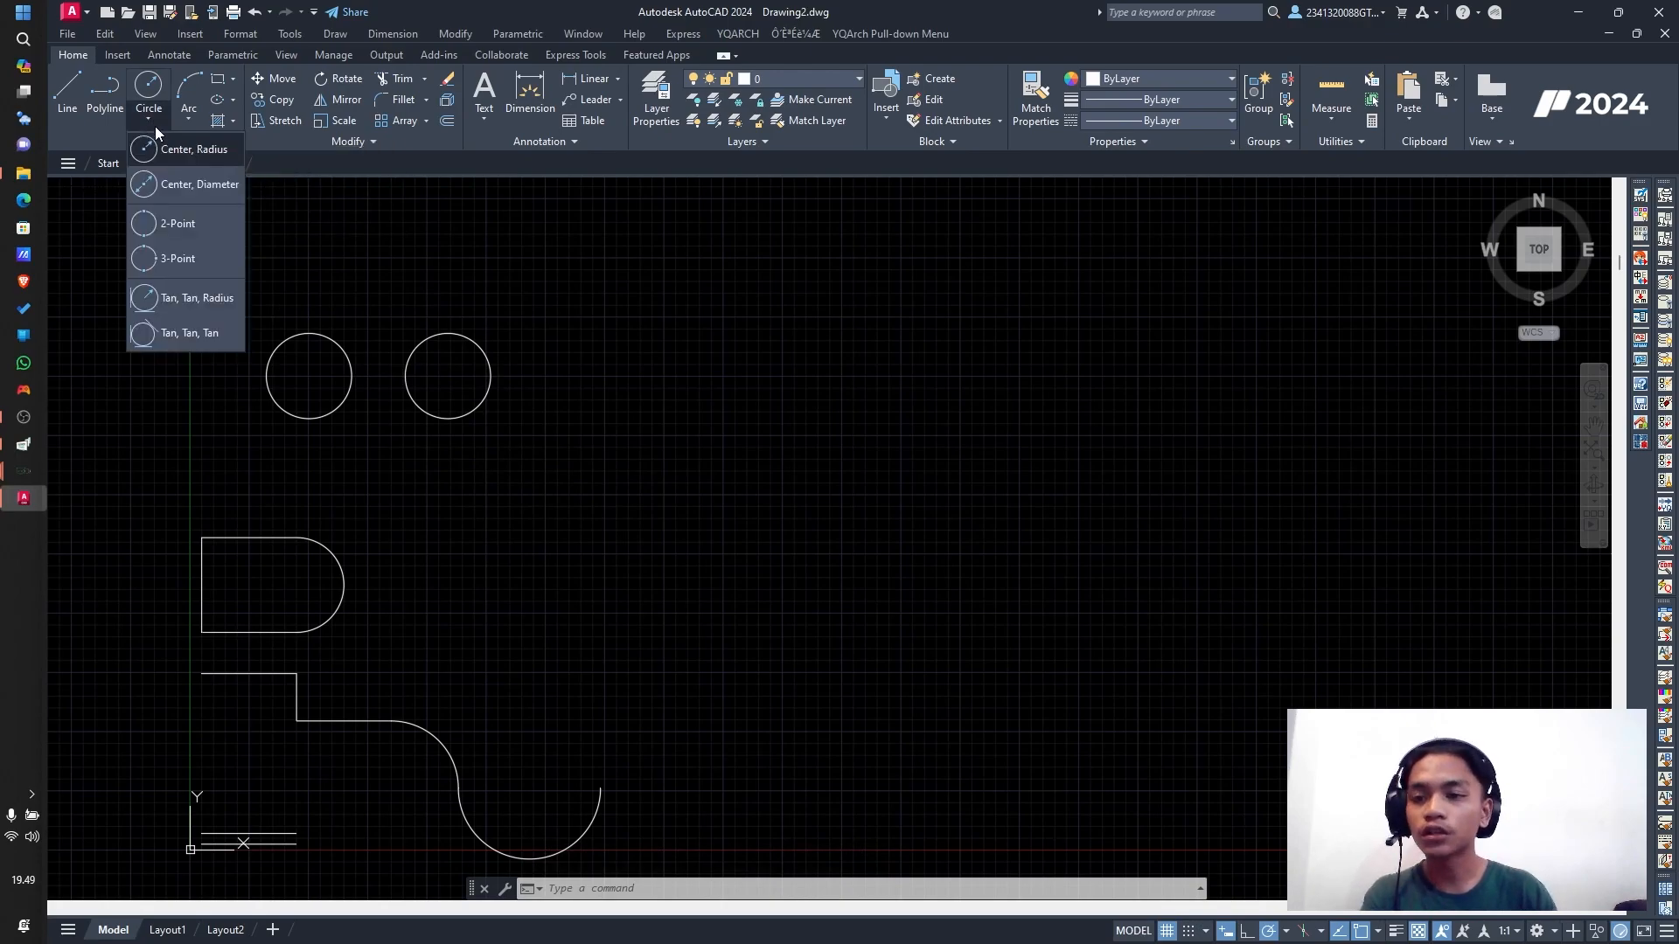
pyautogui.click(168, 185)
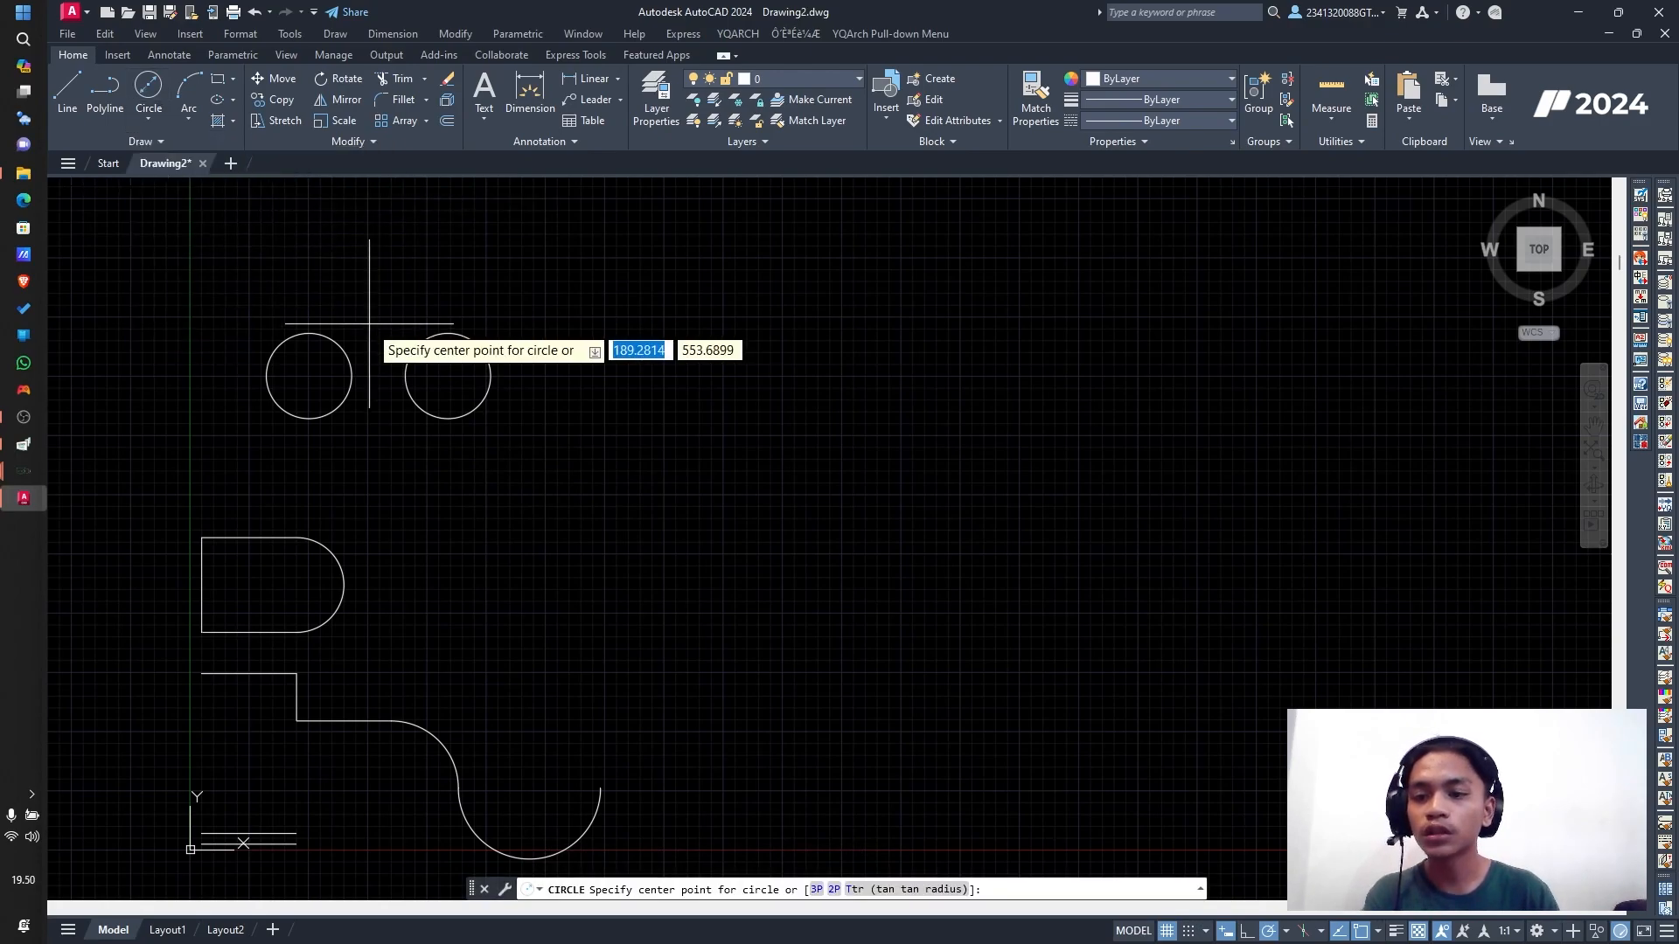
pyautogui.click(601, 375)
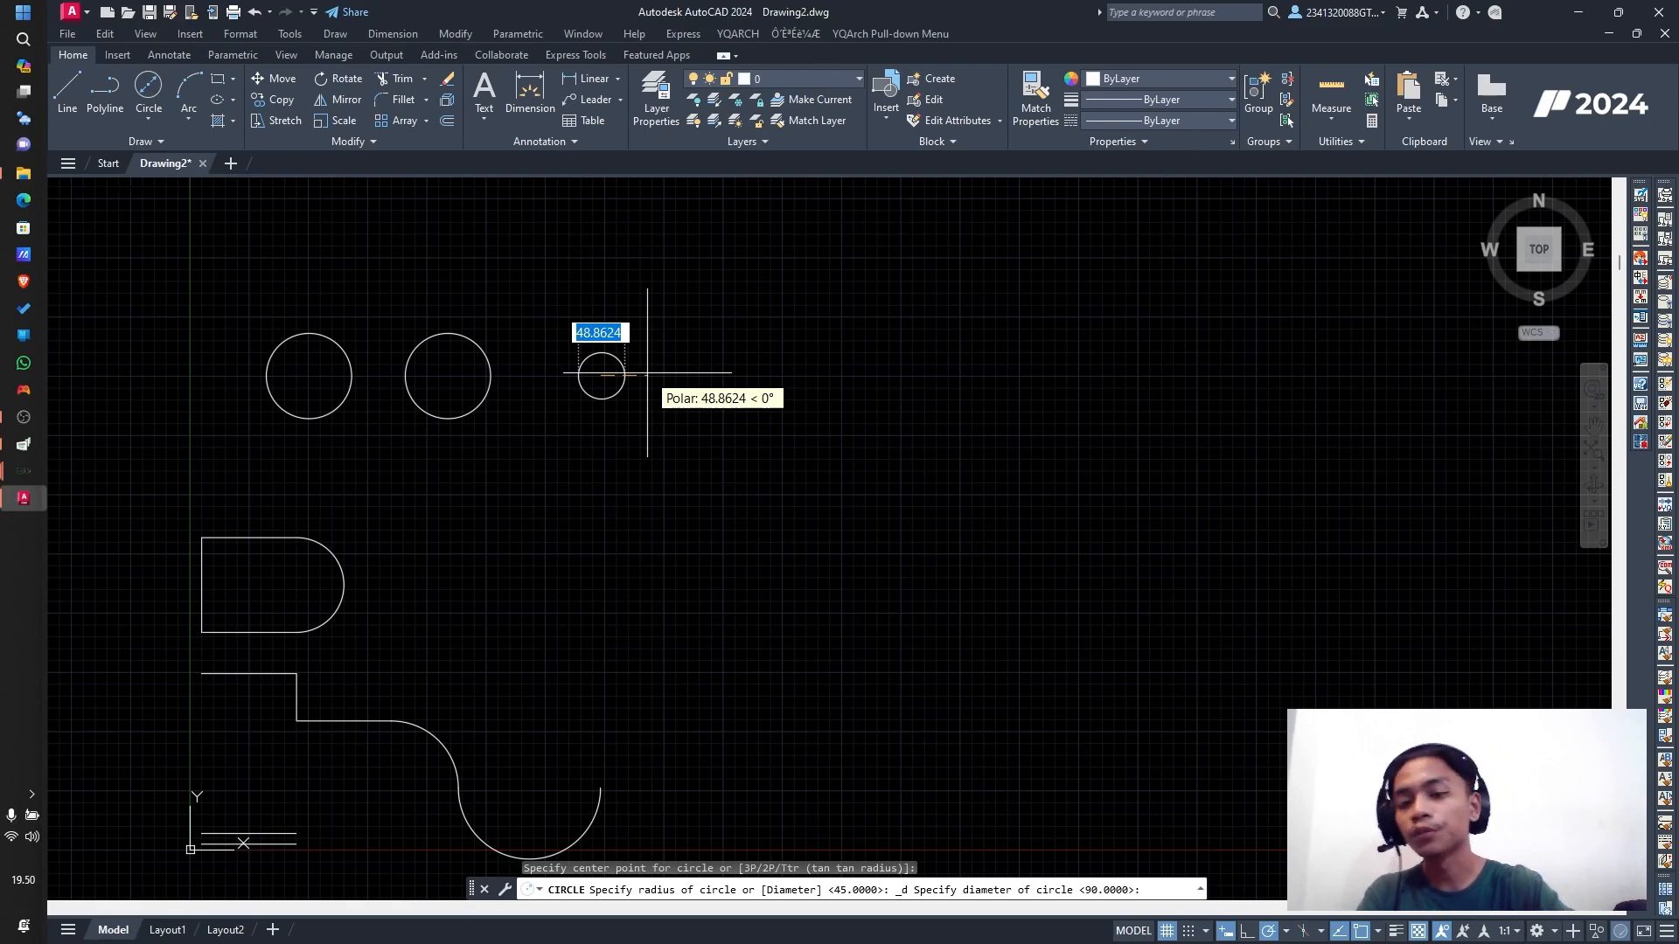
pyautogui.write('90')
pyautogui.press('Return')
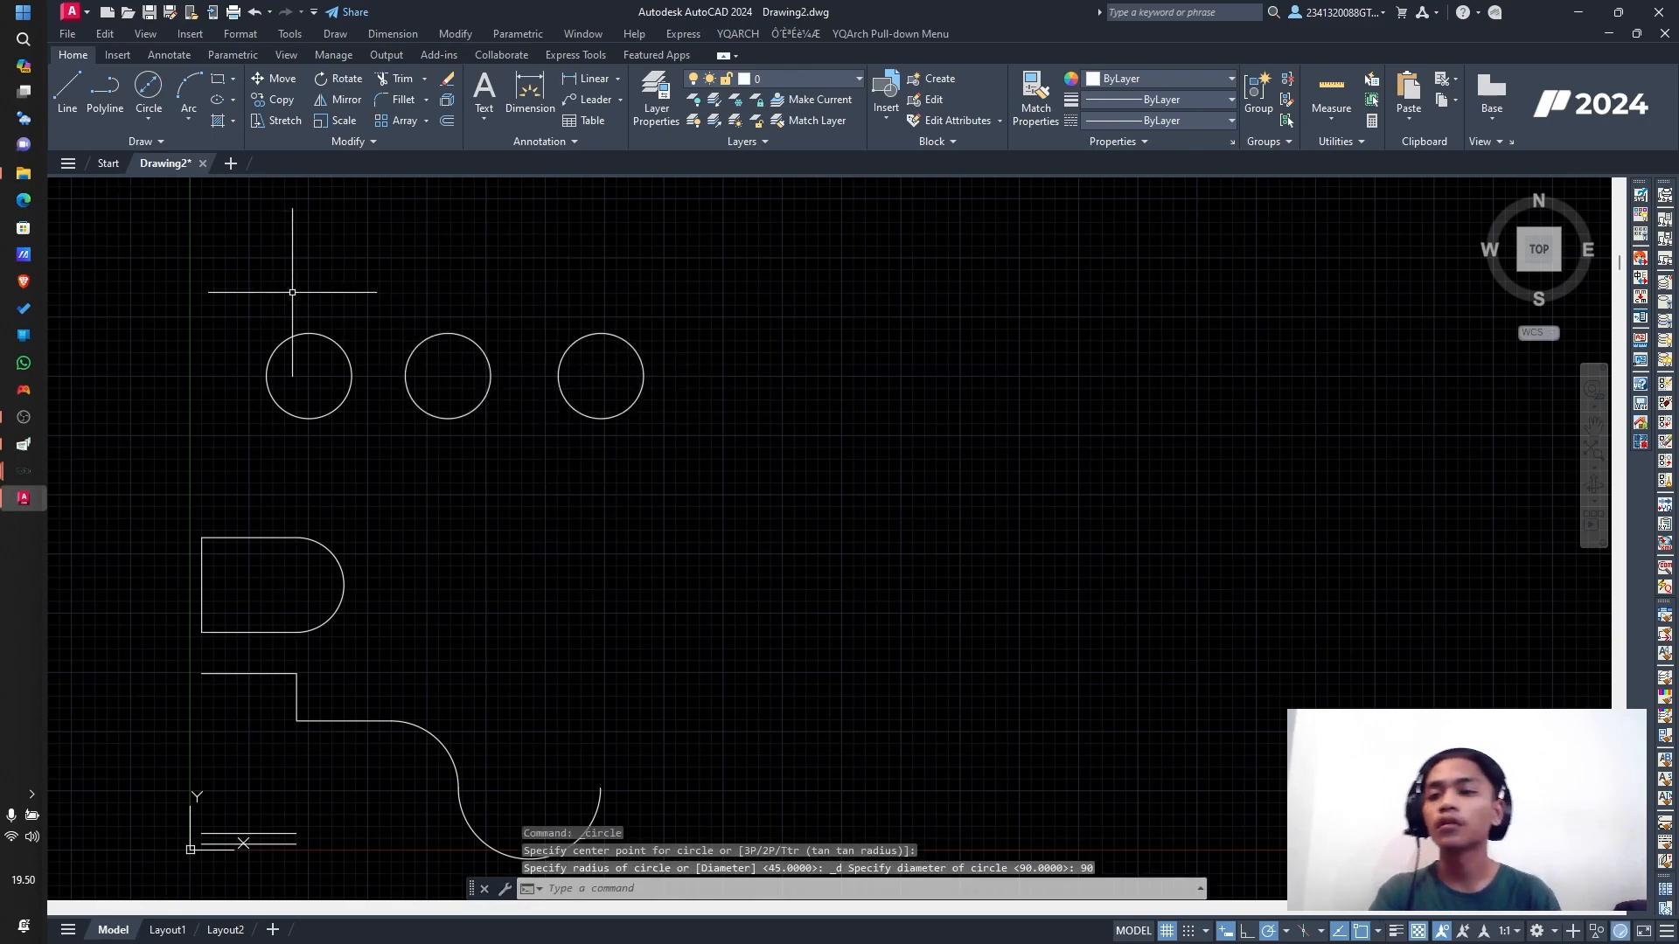
# Step: Draw a single line sloping down to the right, below and to the right of the third circle
pyautogui.click(149, 119)
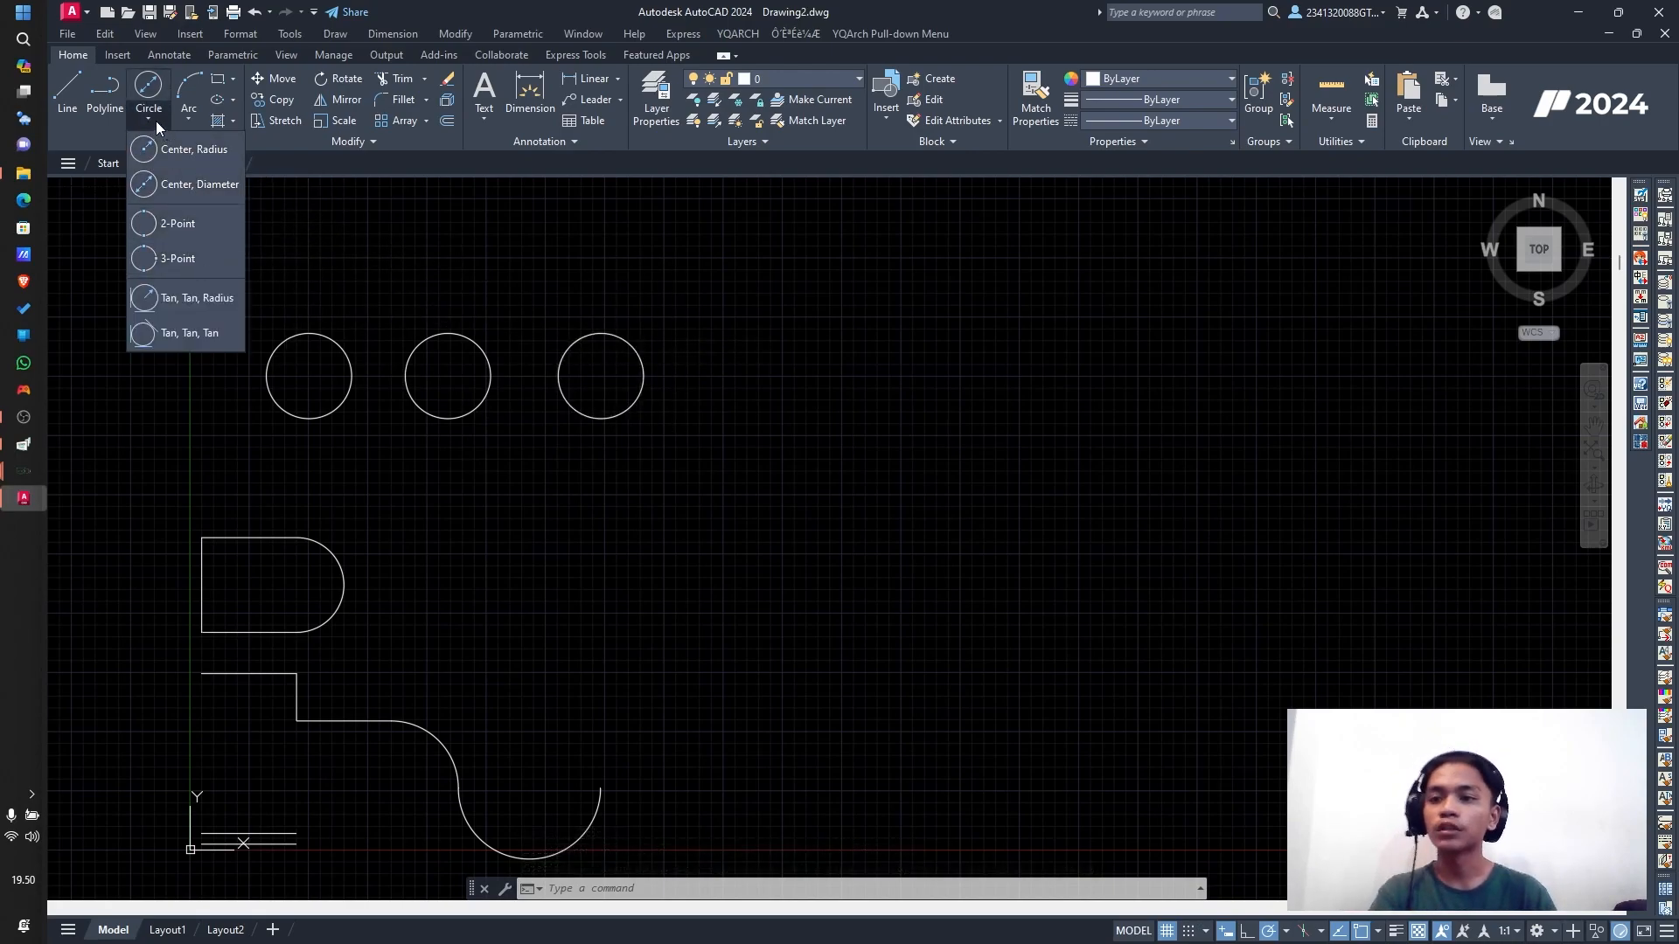
pyautogui.click(65, 98)
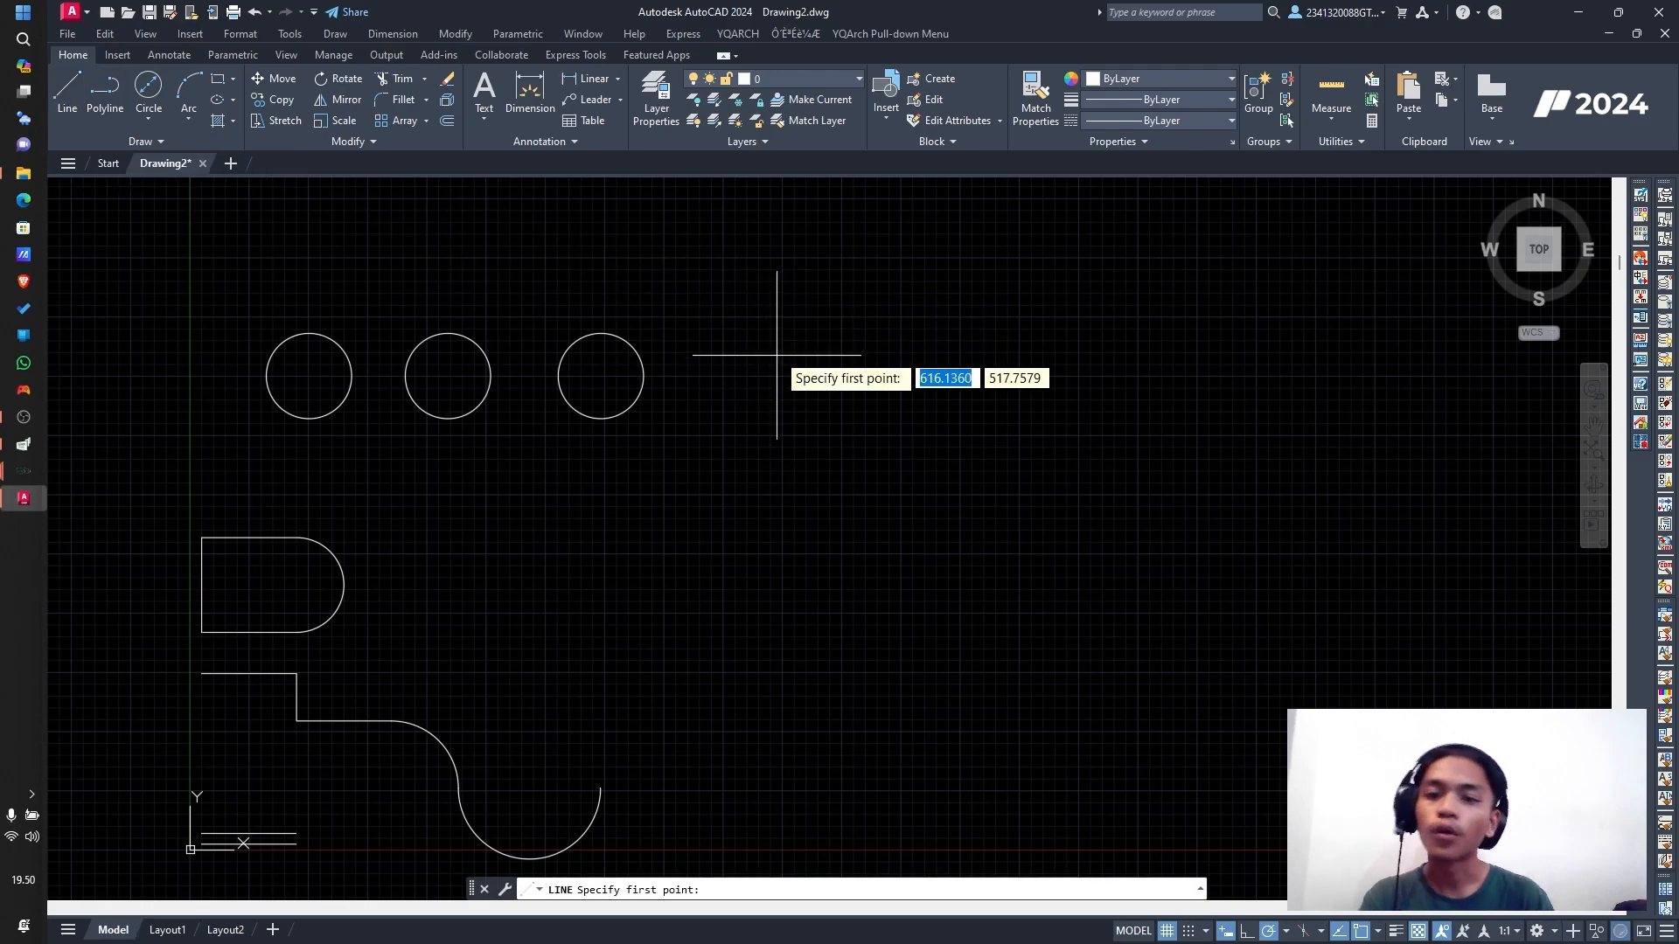
pyautogui.click(664, 516)
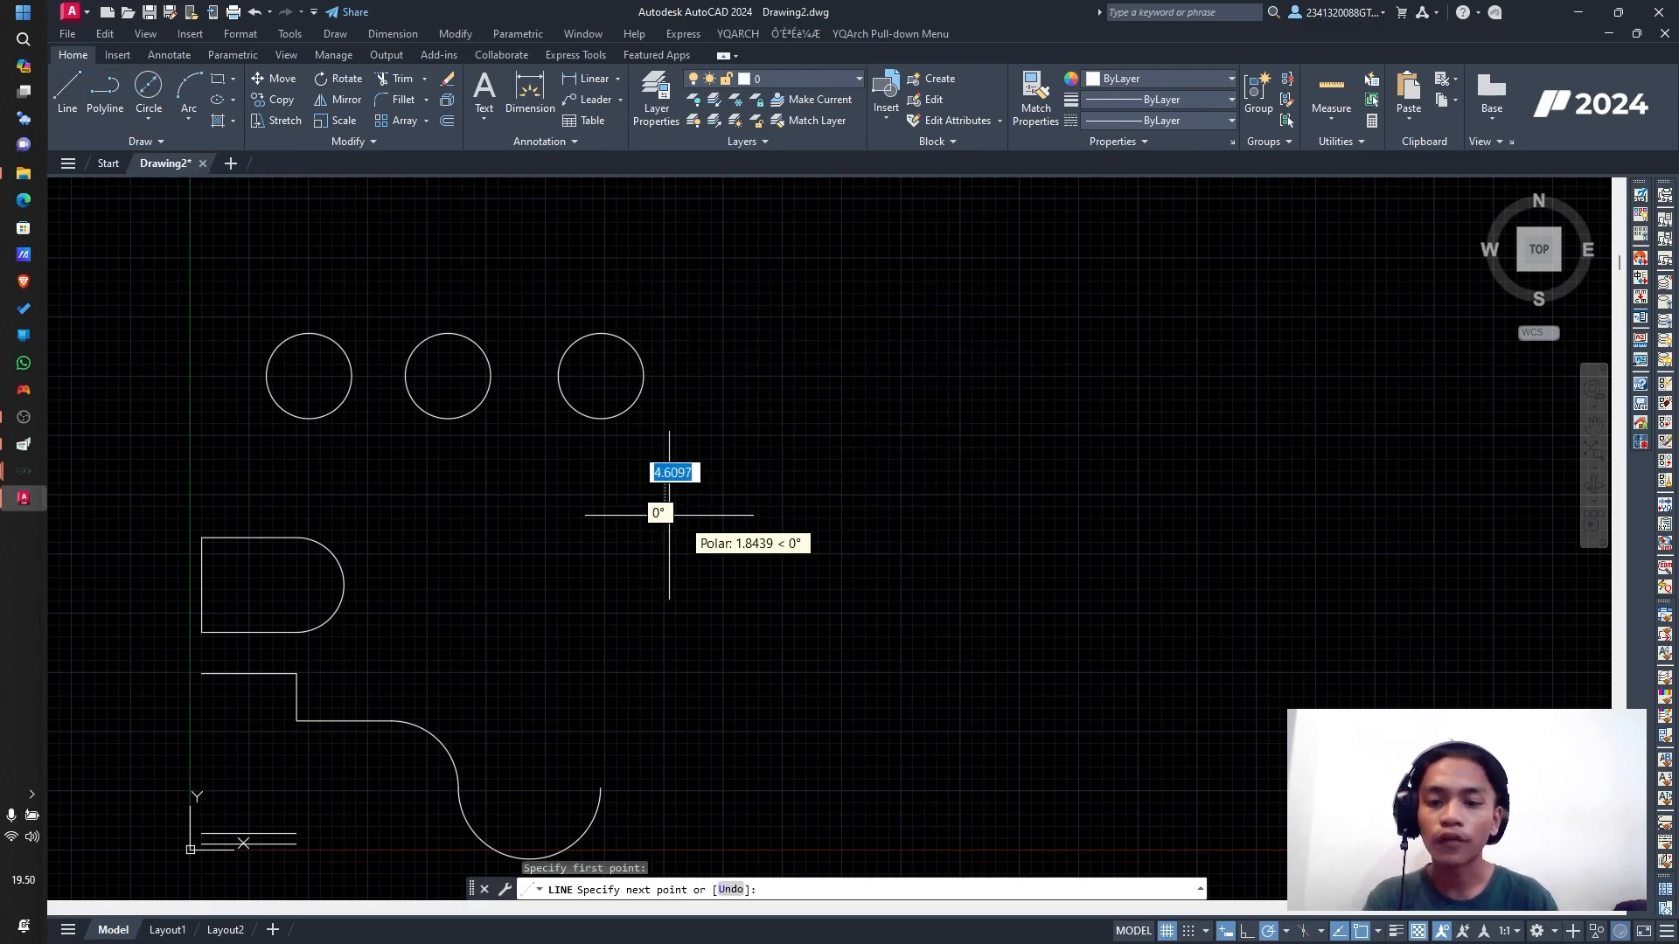
pyautogui.click(778, 581)
pyautogui.press('Escape')
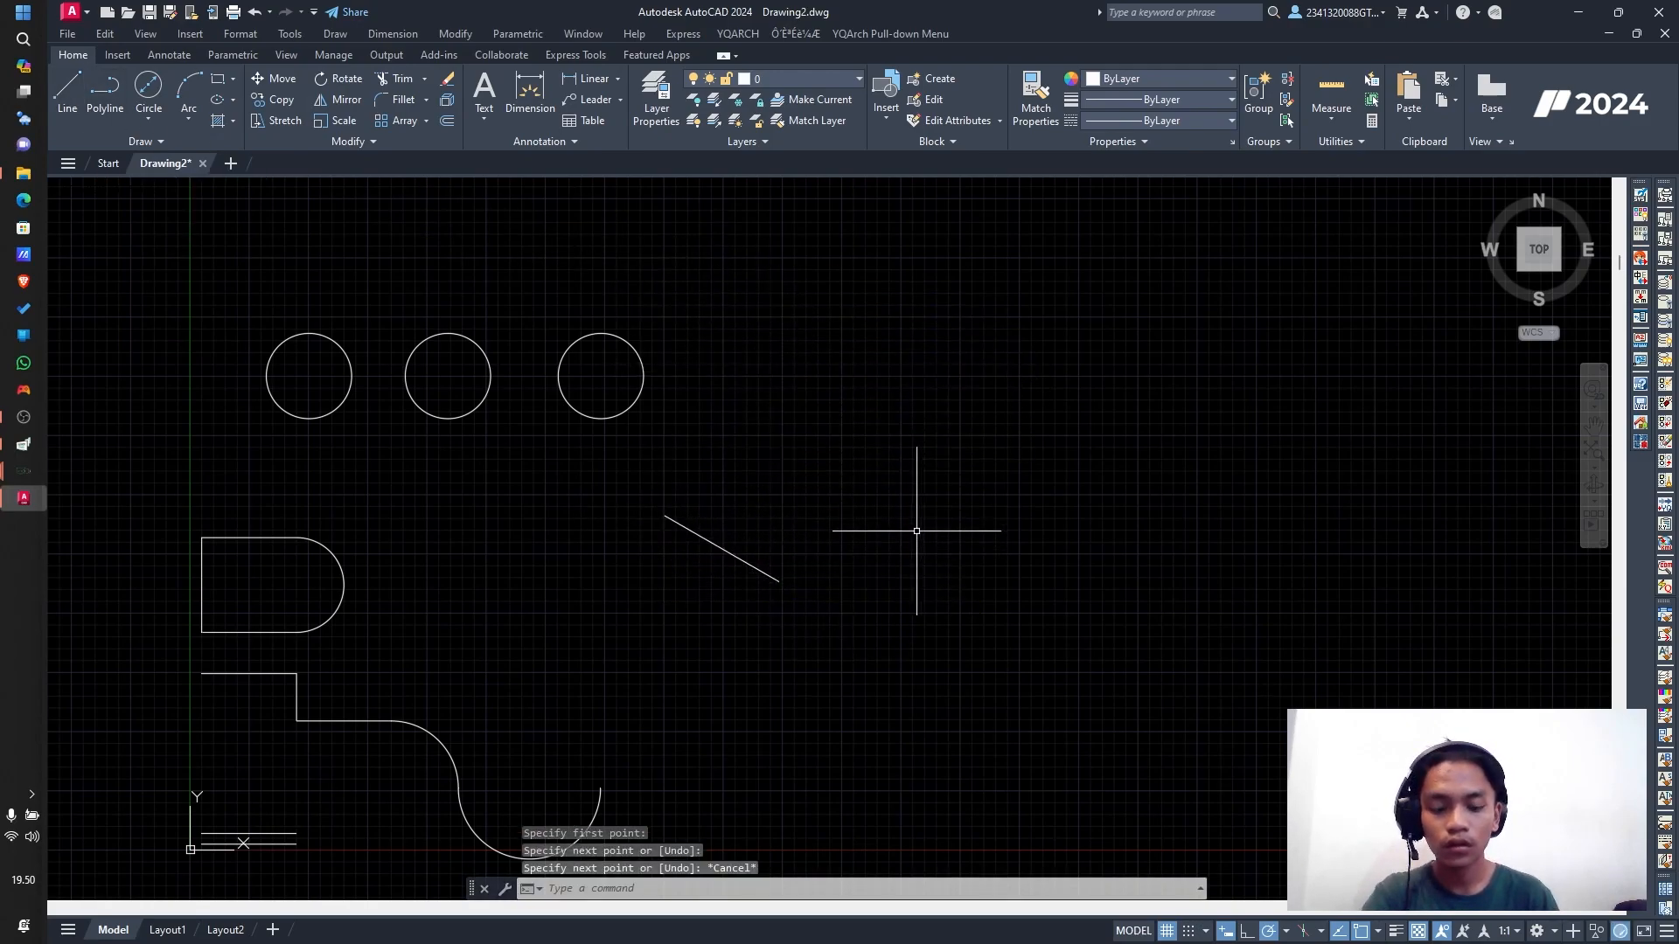
# Step: Draw a short steep line at 60° to the right of the sloping line, and a short vertical line below the gap between them
pyautogui.press('space')
pyautogui.click(953, 508)
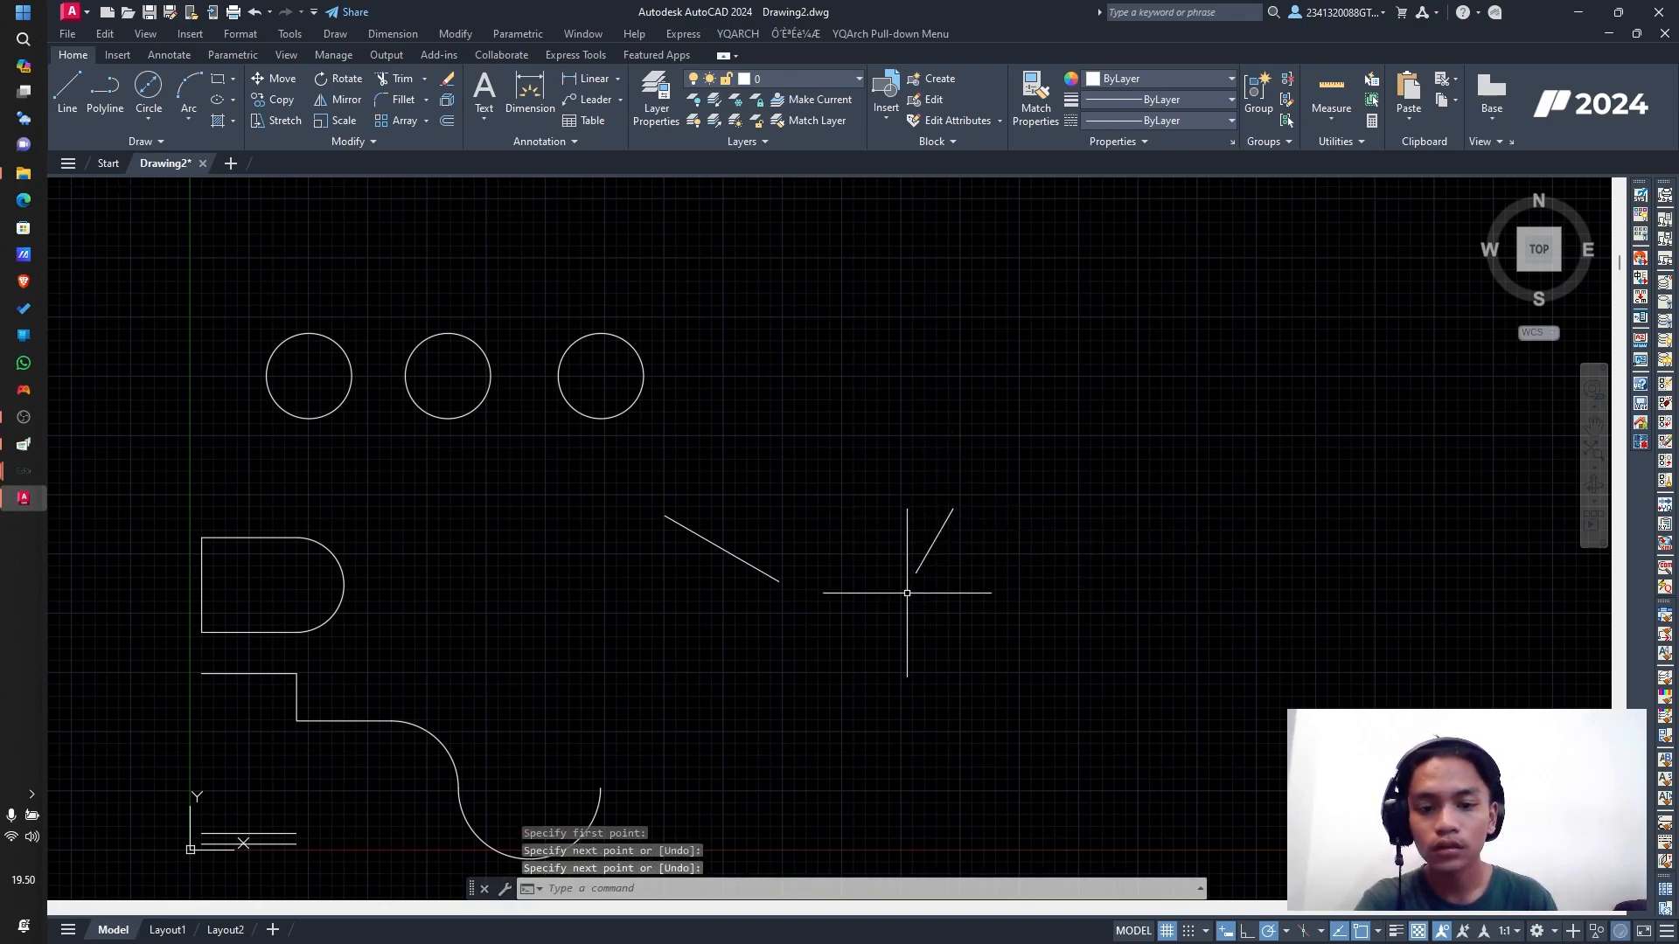
pyautogui.click(857, 707)
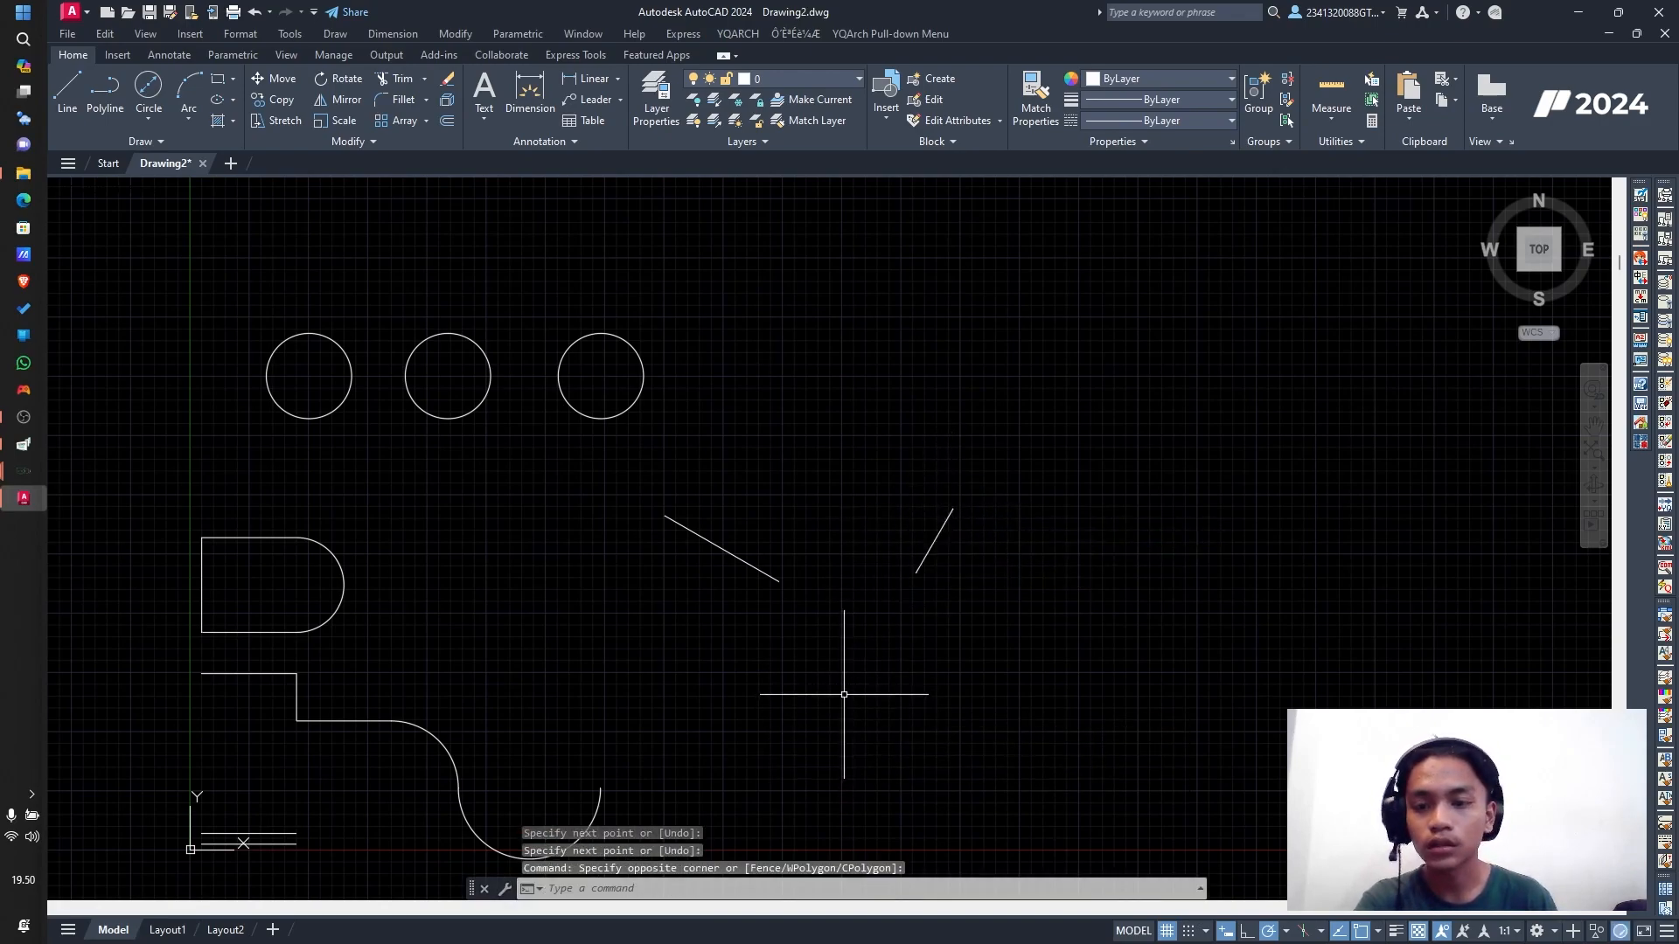
pyautogui.press('space')
pyautogui.click(837, 741)
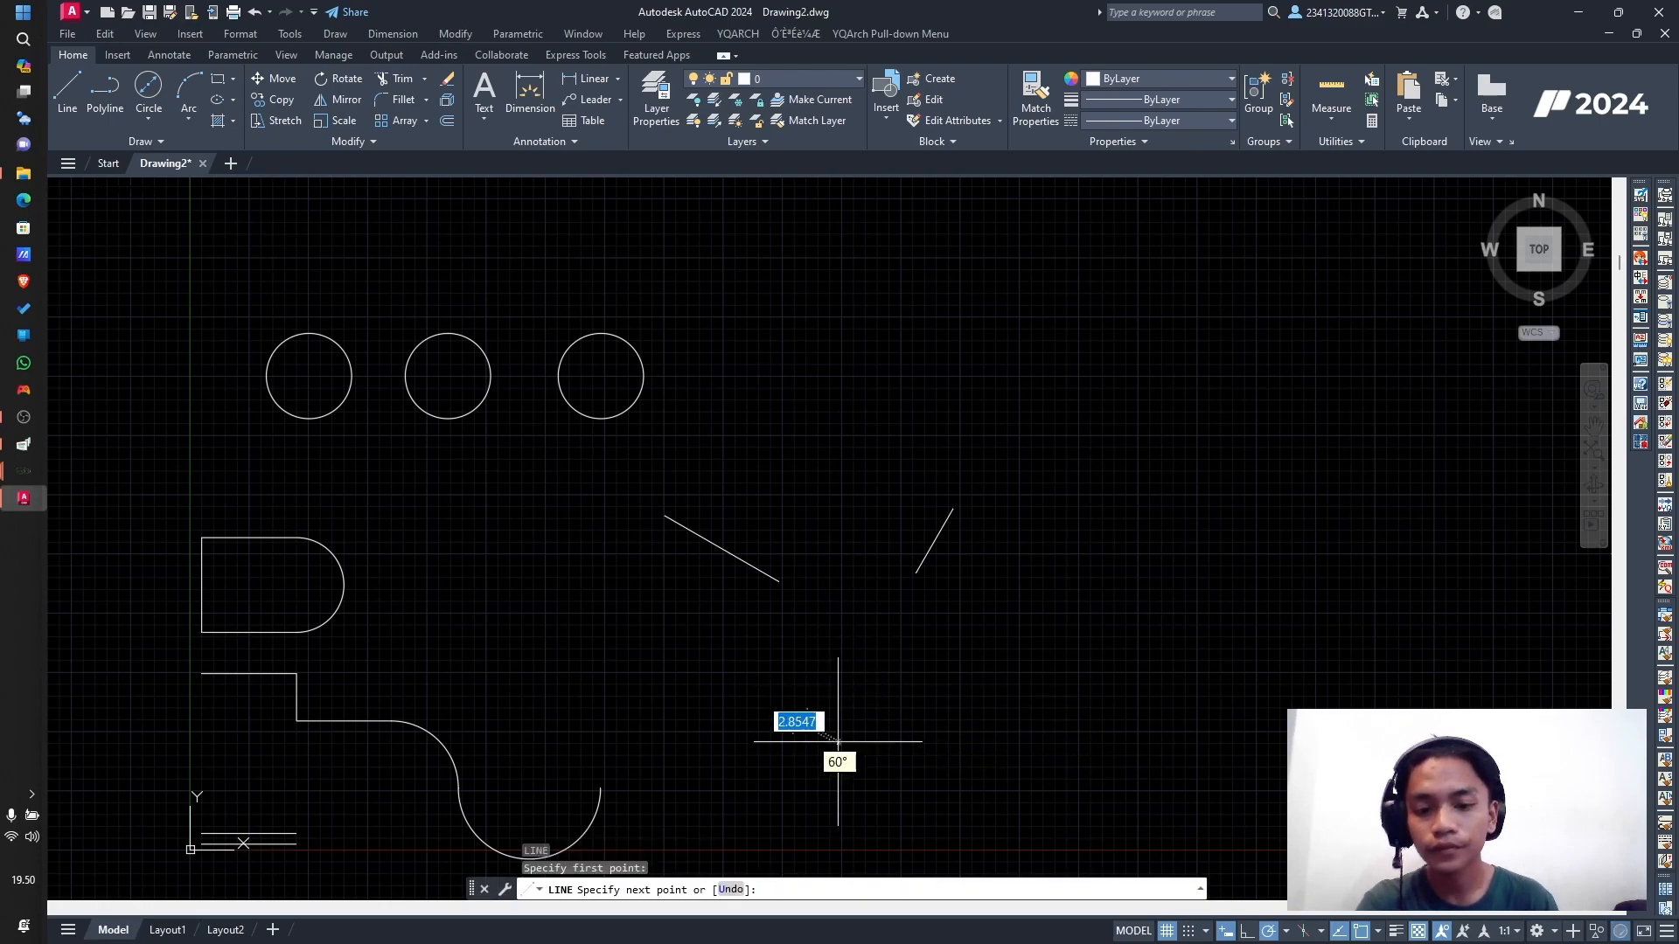
pyautogui.press('Escape')
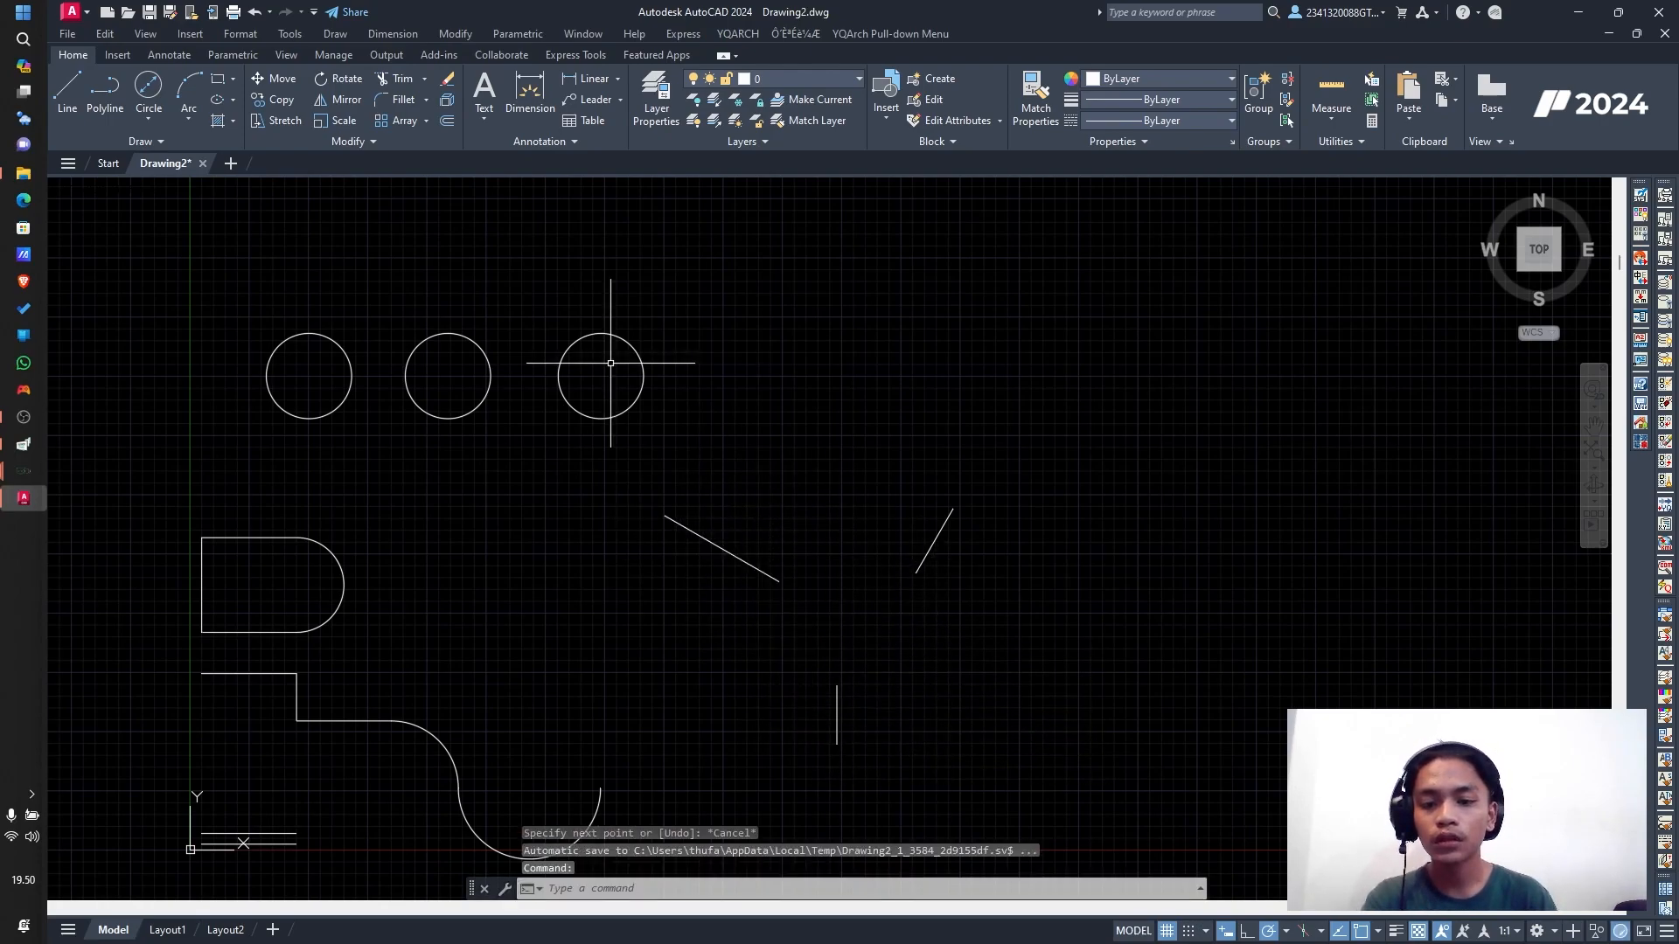
# Step: Draw a horizontal line about 98 units long to the upper right of the third circle, above the sloping lines
pyautogui.write('l')
pyautogui.press('Return')
pyautogui.click(857, 305)
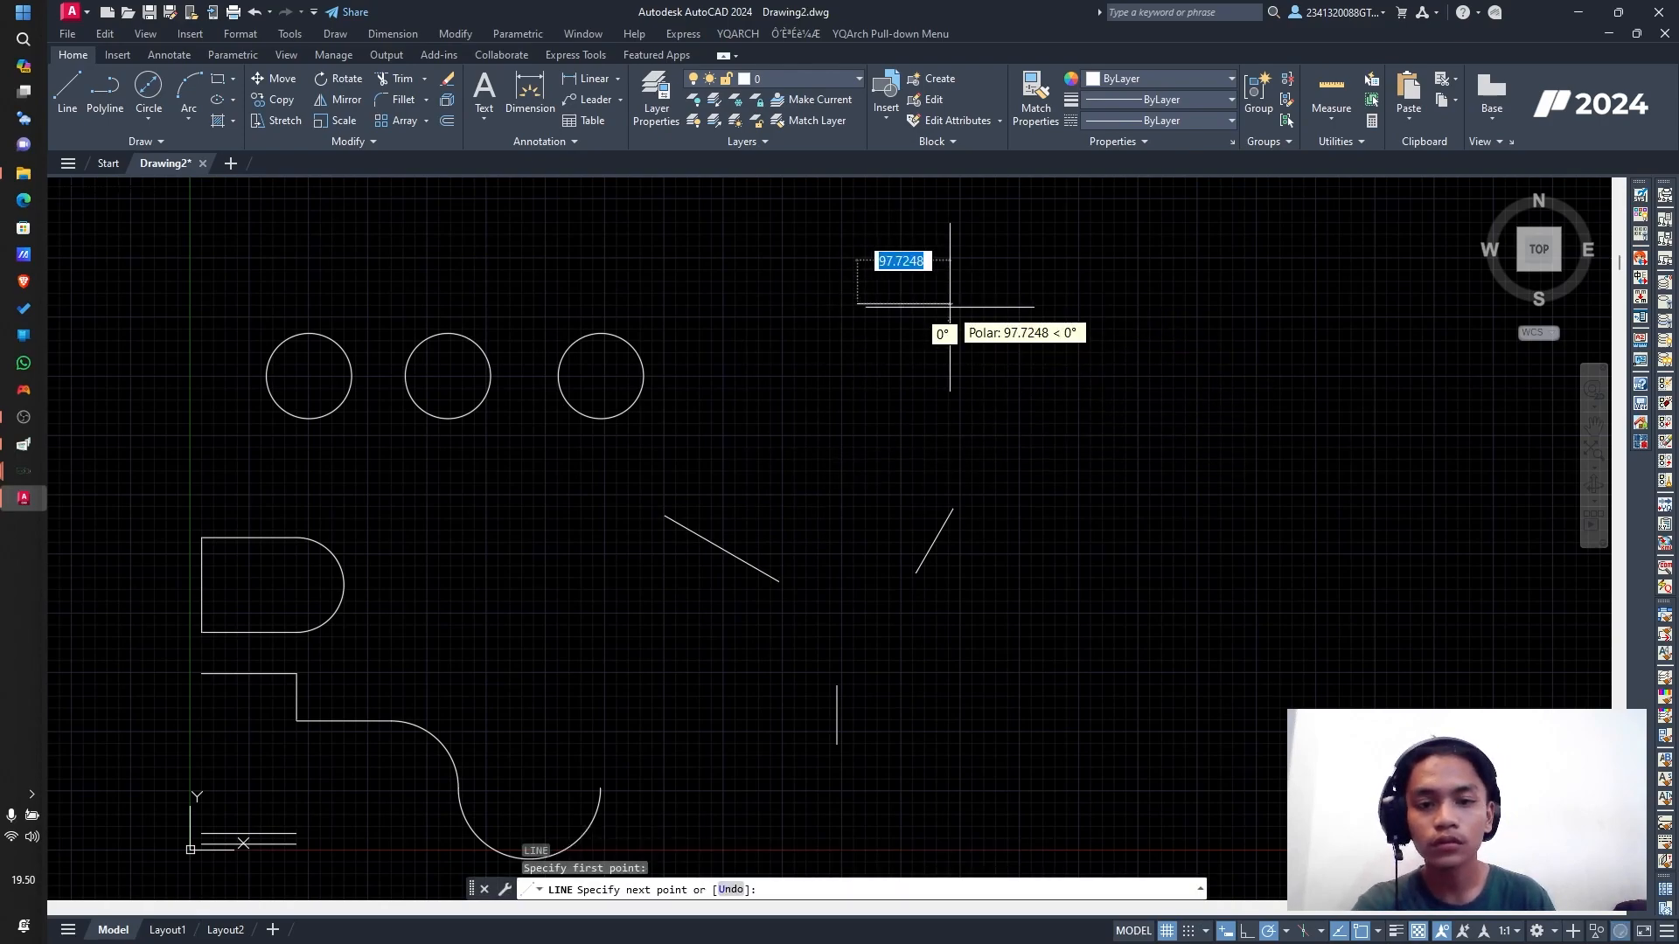
pyautogui.click(949, 304)
pyautogui.press('Escape')
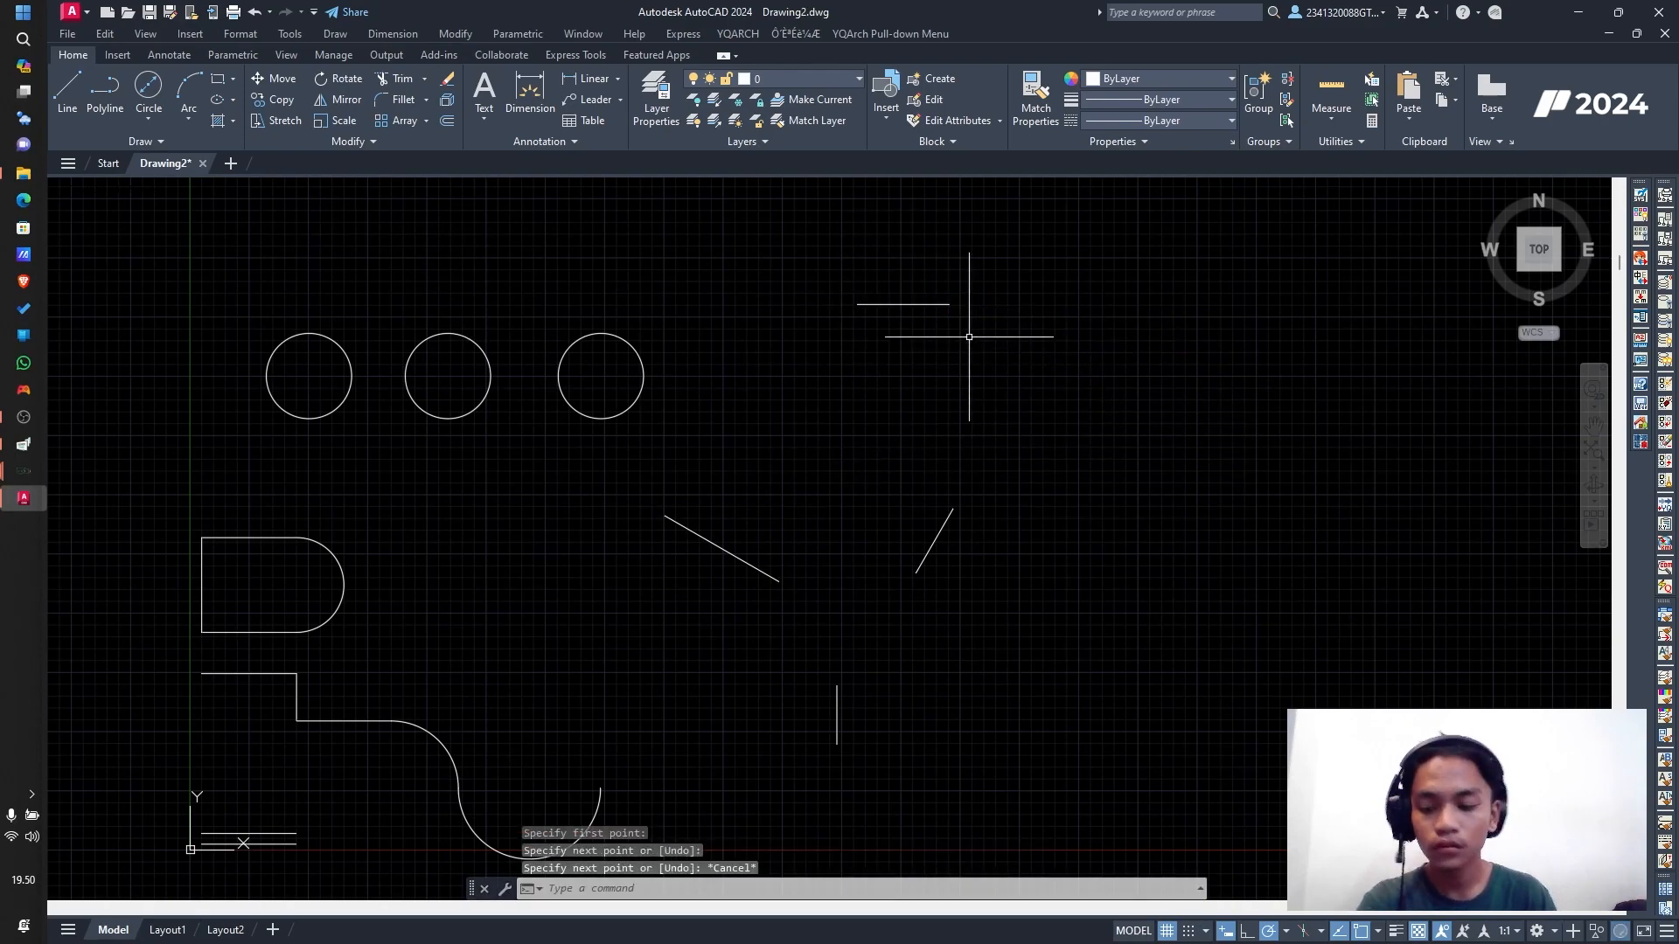
# Step: Draw a short horizontal line to the right of the upper horizontal line, at nearly the same height
pyautogui.click(1198, 297)
pyautogui.click(1087, 308)
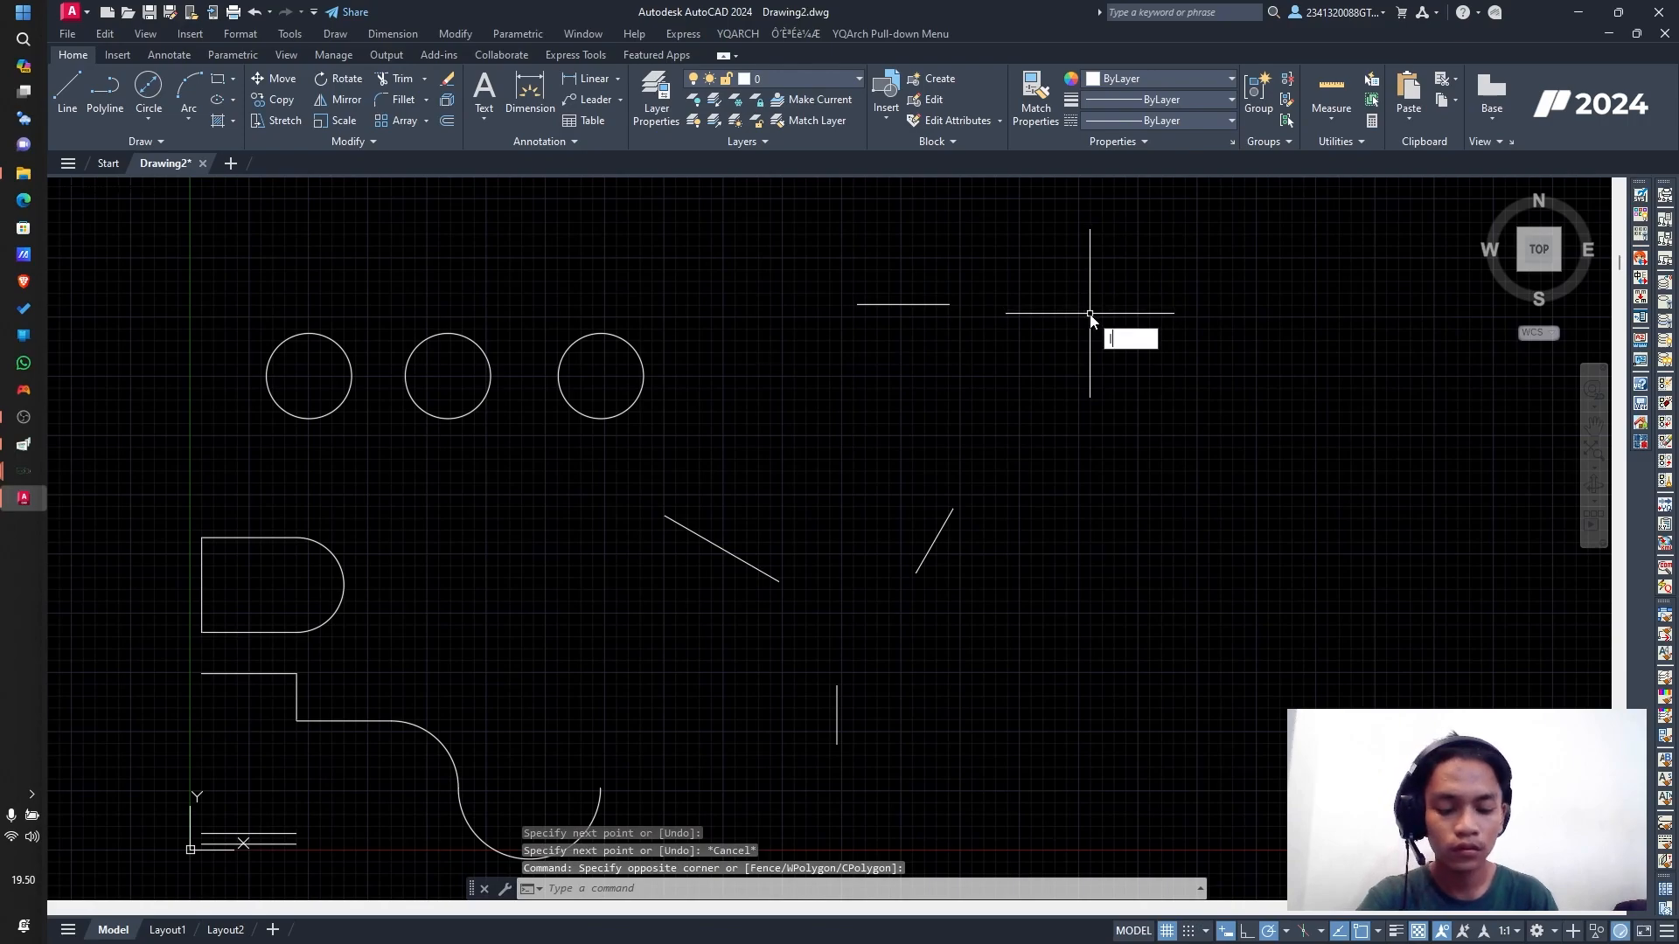
pyautogui.write('l')
pyautogui.press('Return')
pyautogui.click(1094, 307)
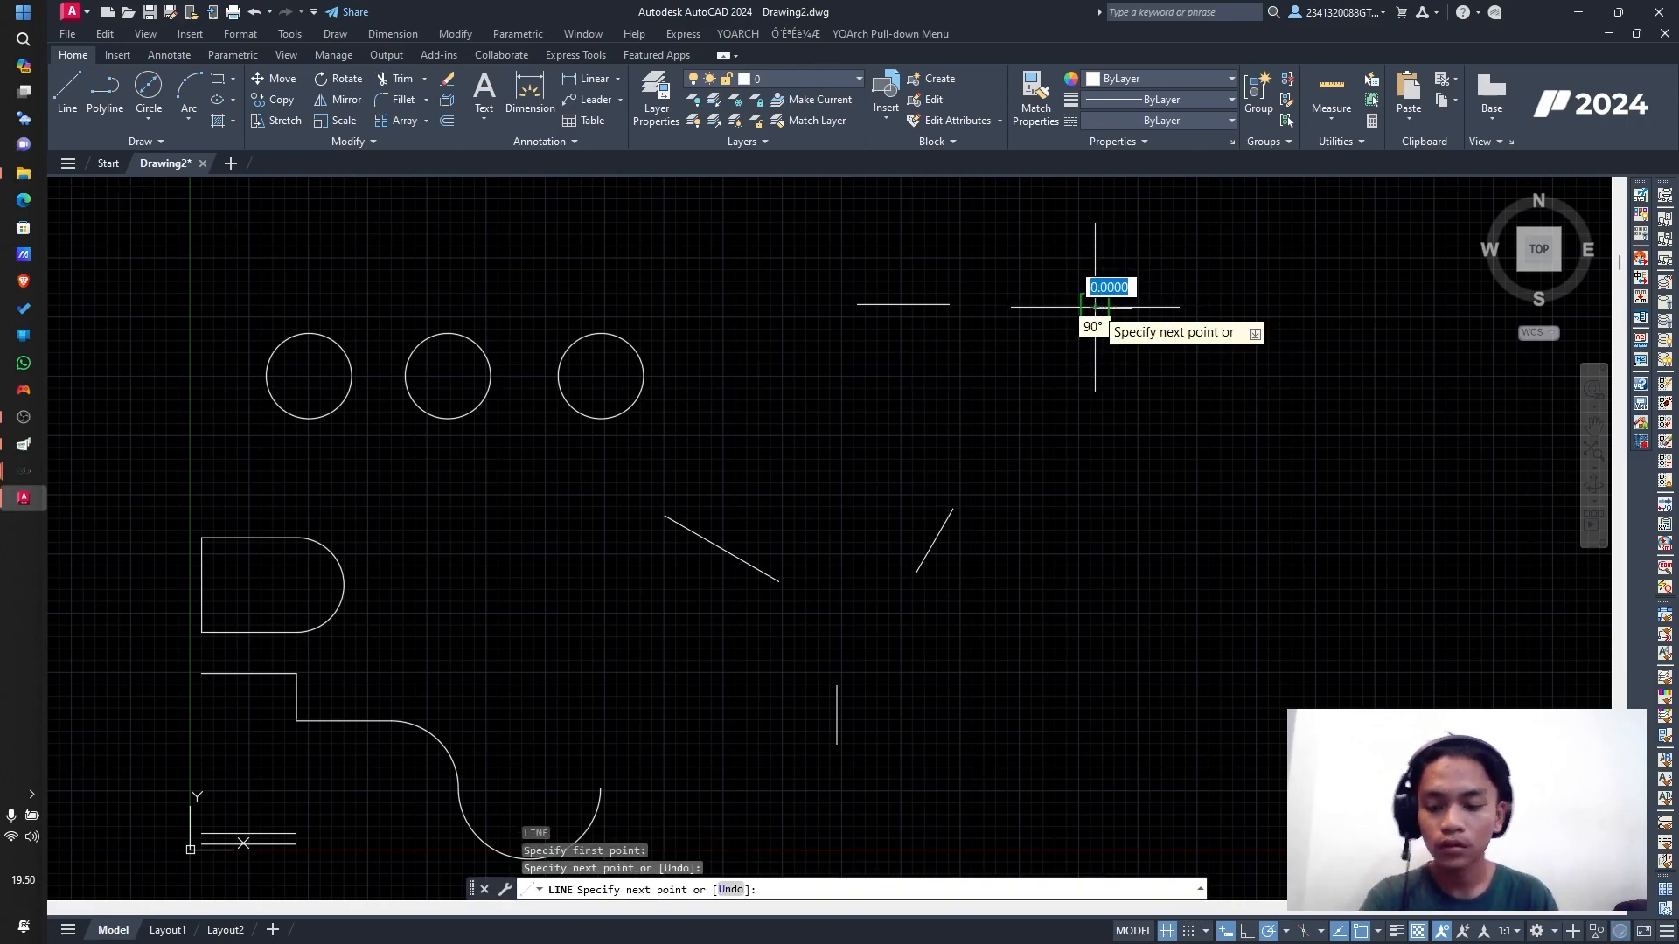
pyautogui.press('Escape')
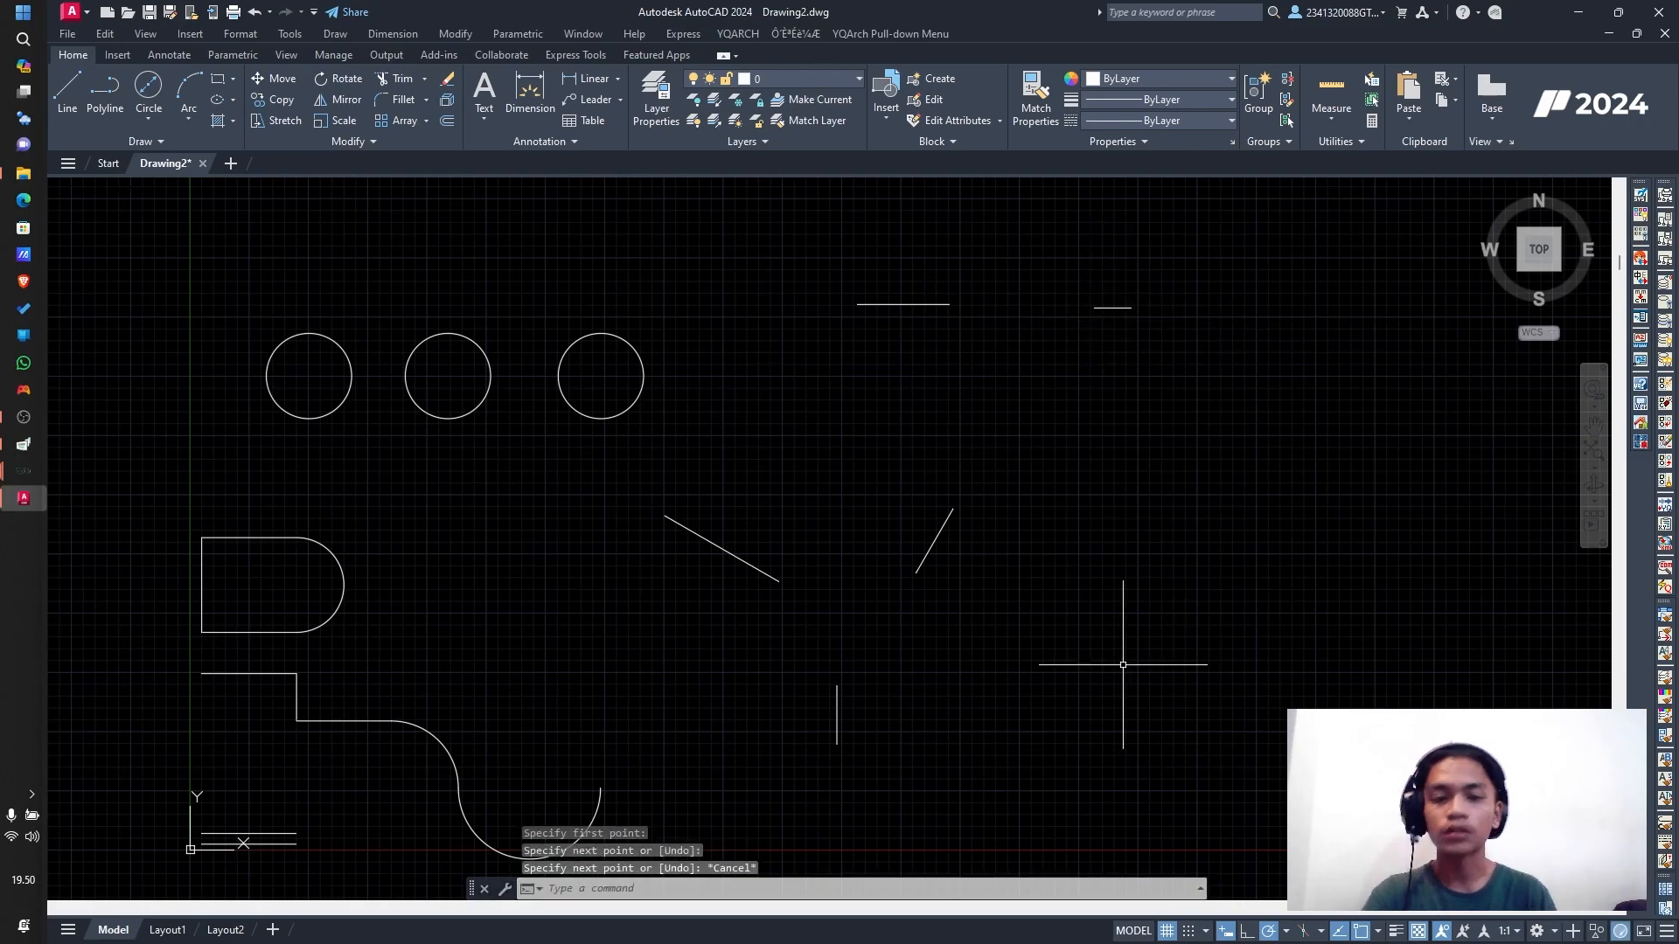
pyautogui.click(155, 117)
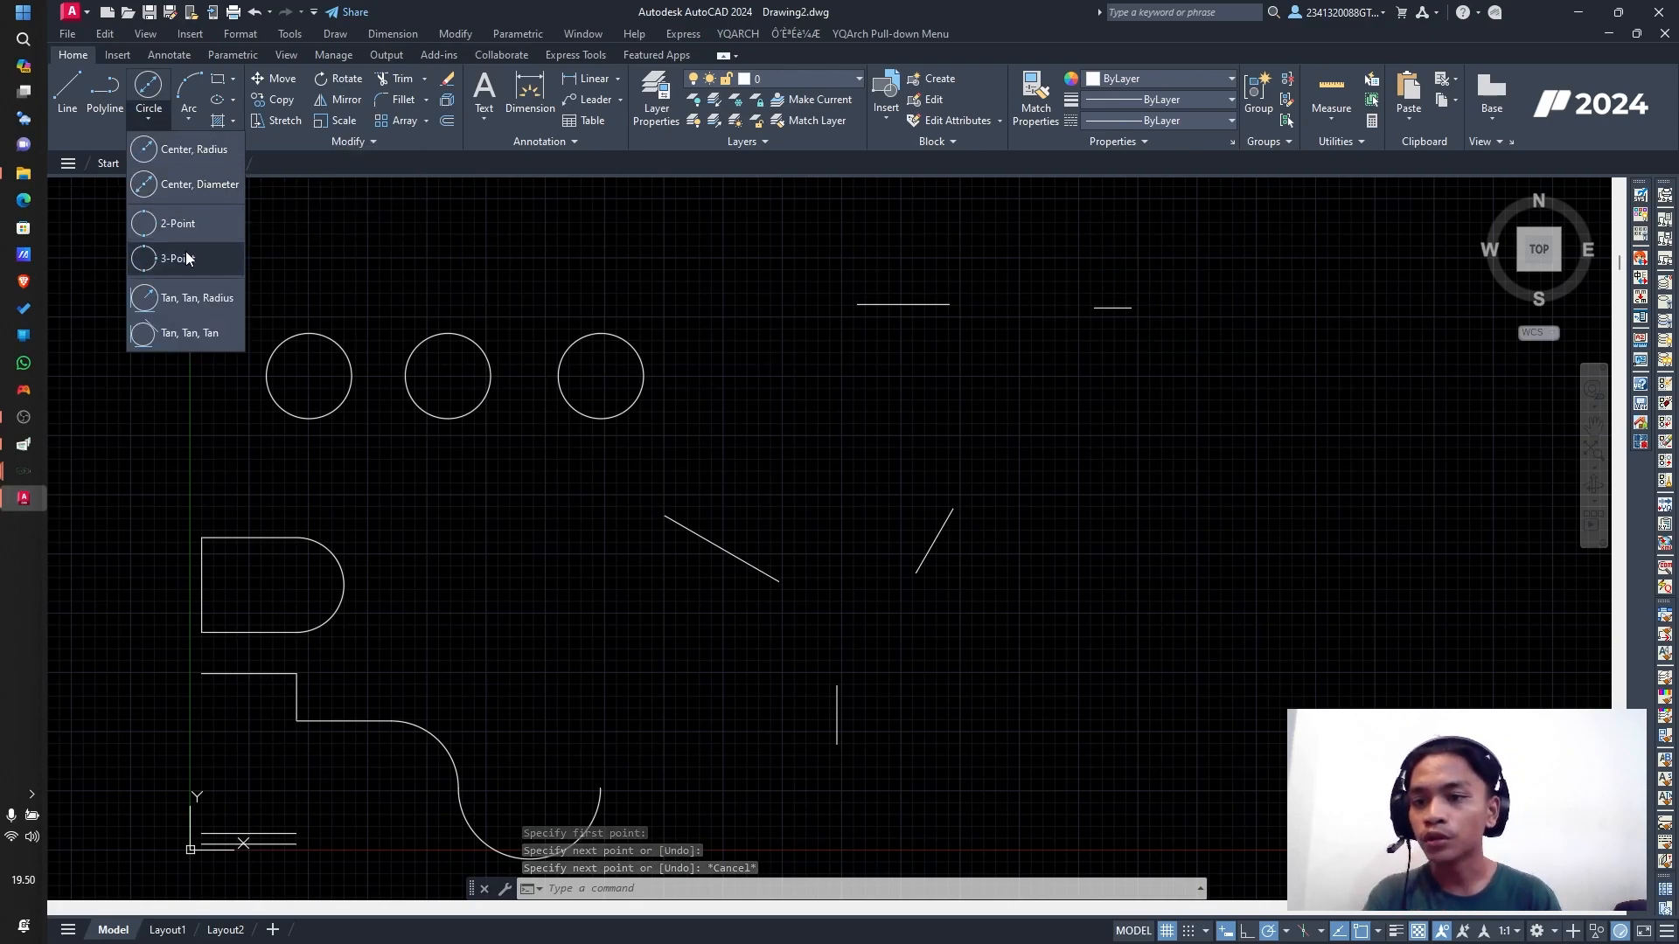
pyautogui.click(147, 119)
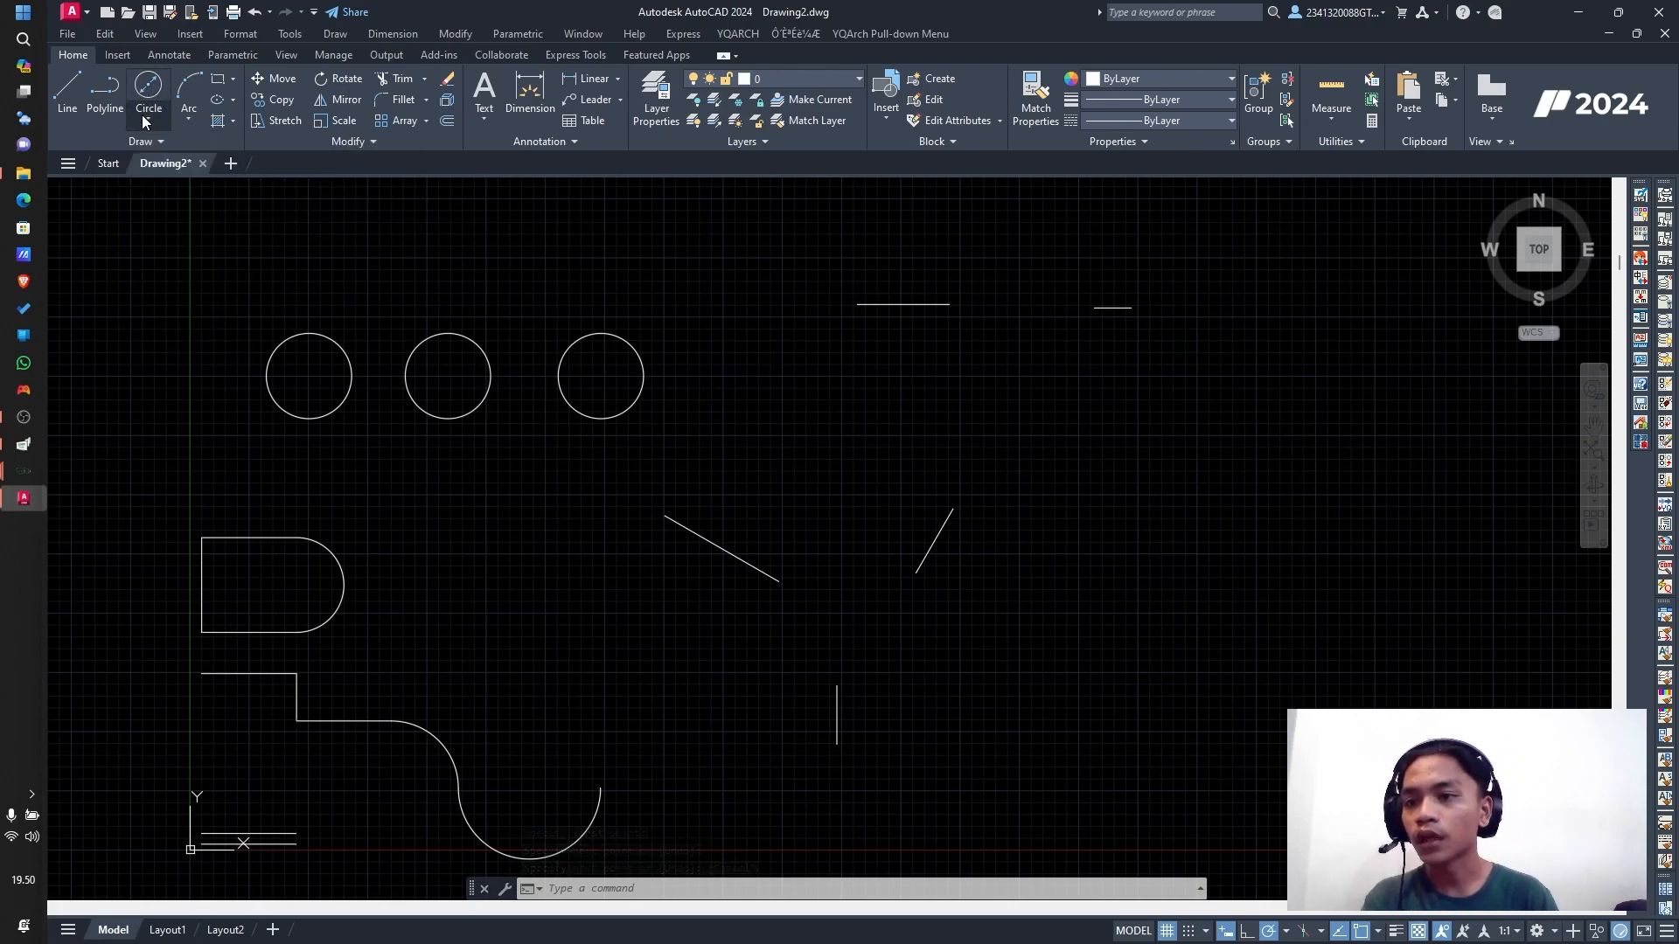
pyautogui.click(148, 118)
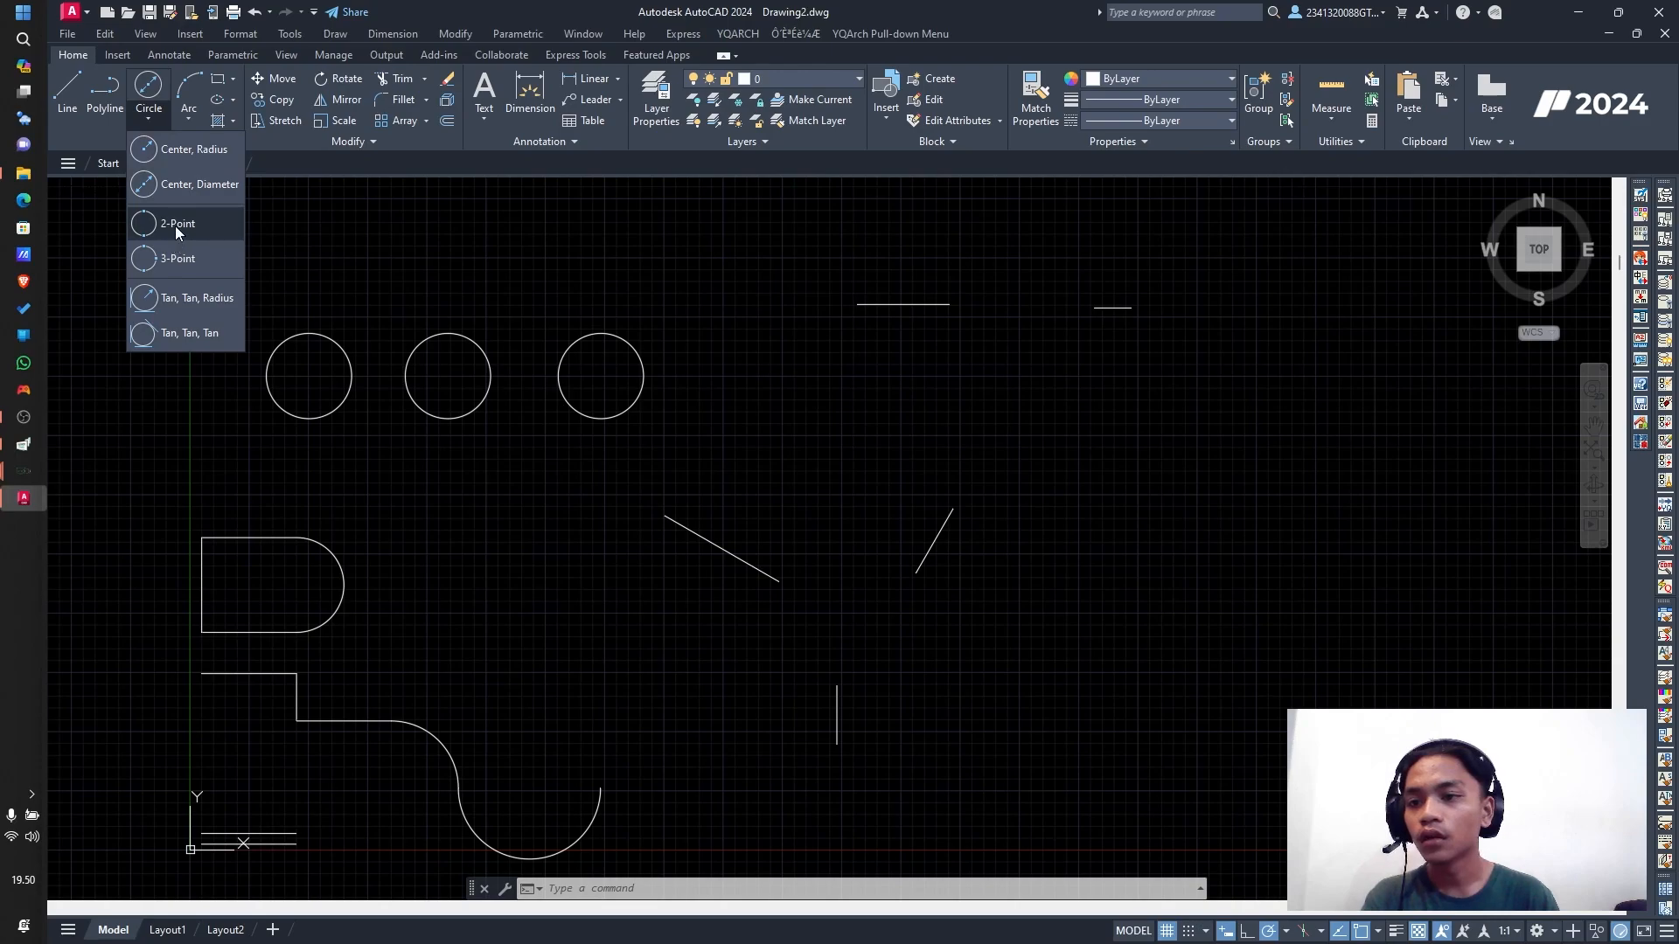
pyautogui.click(177, 224)
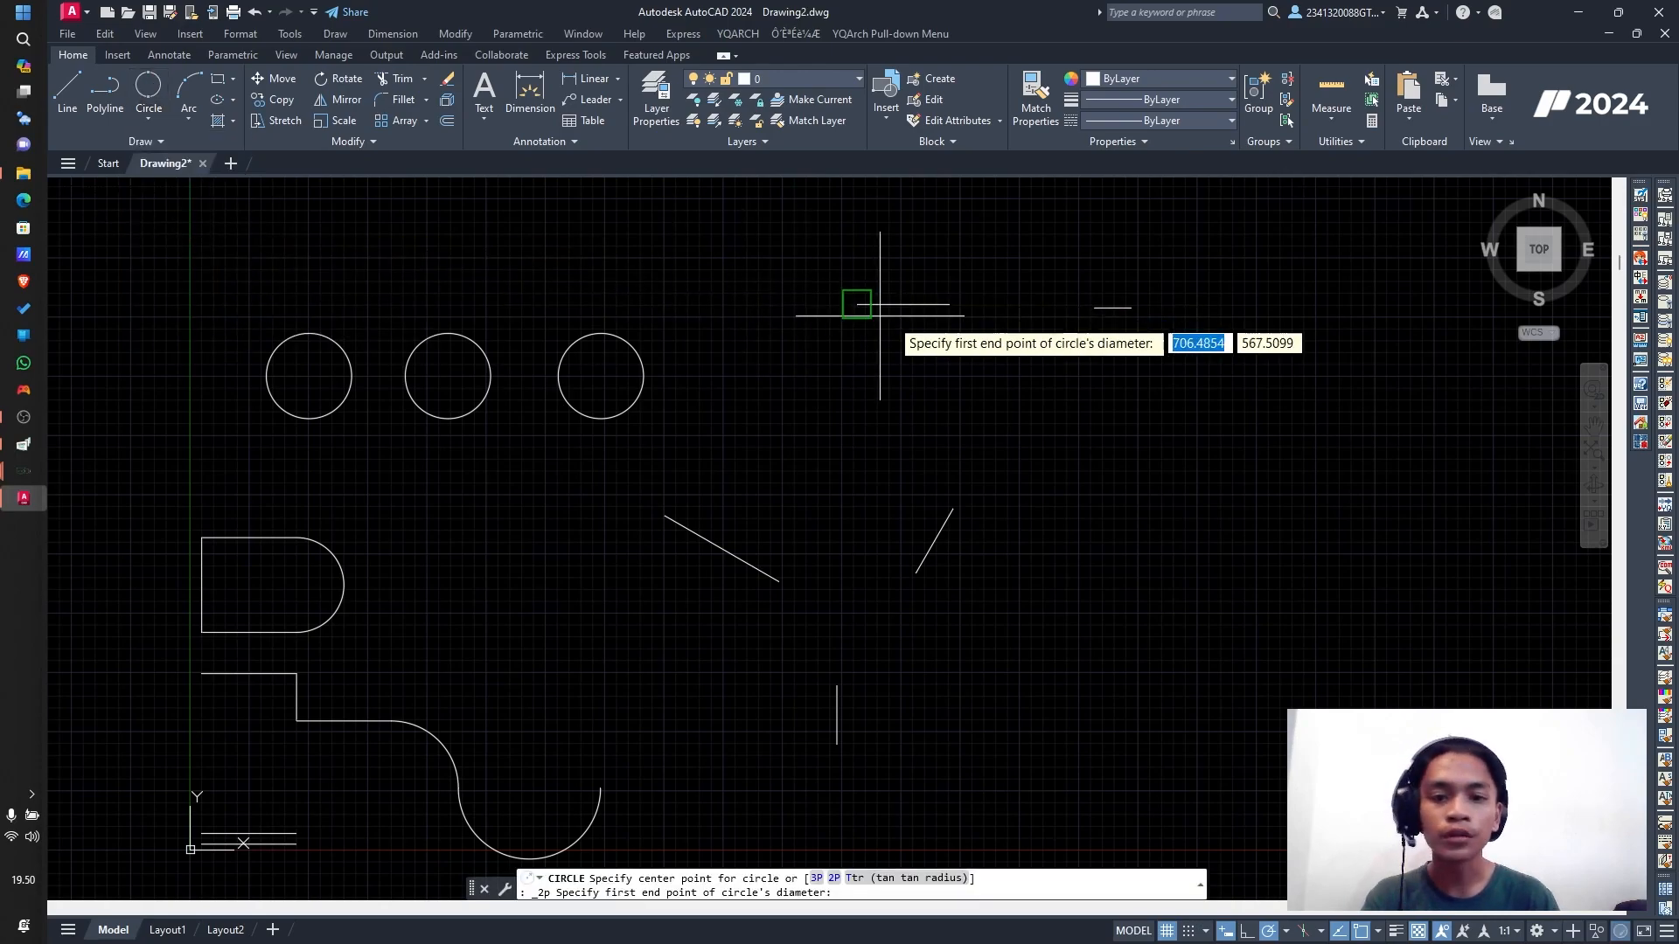
pyautogui.click(950, 304)
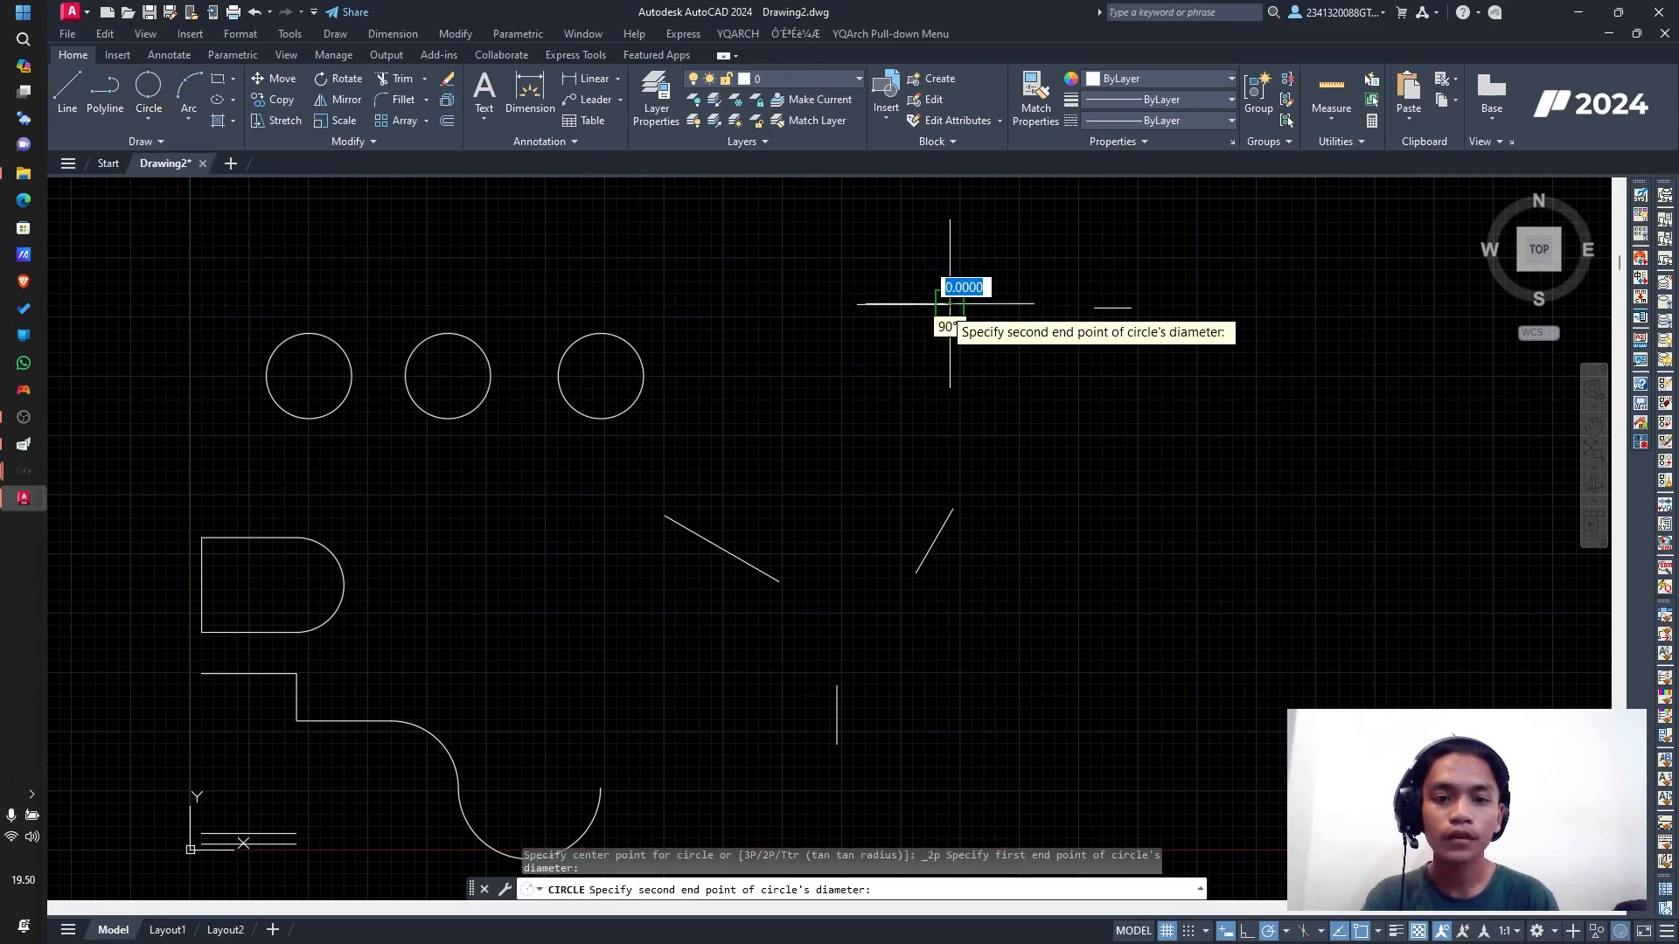
pyautogui.press('Escape')
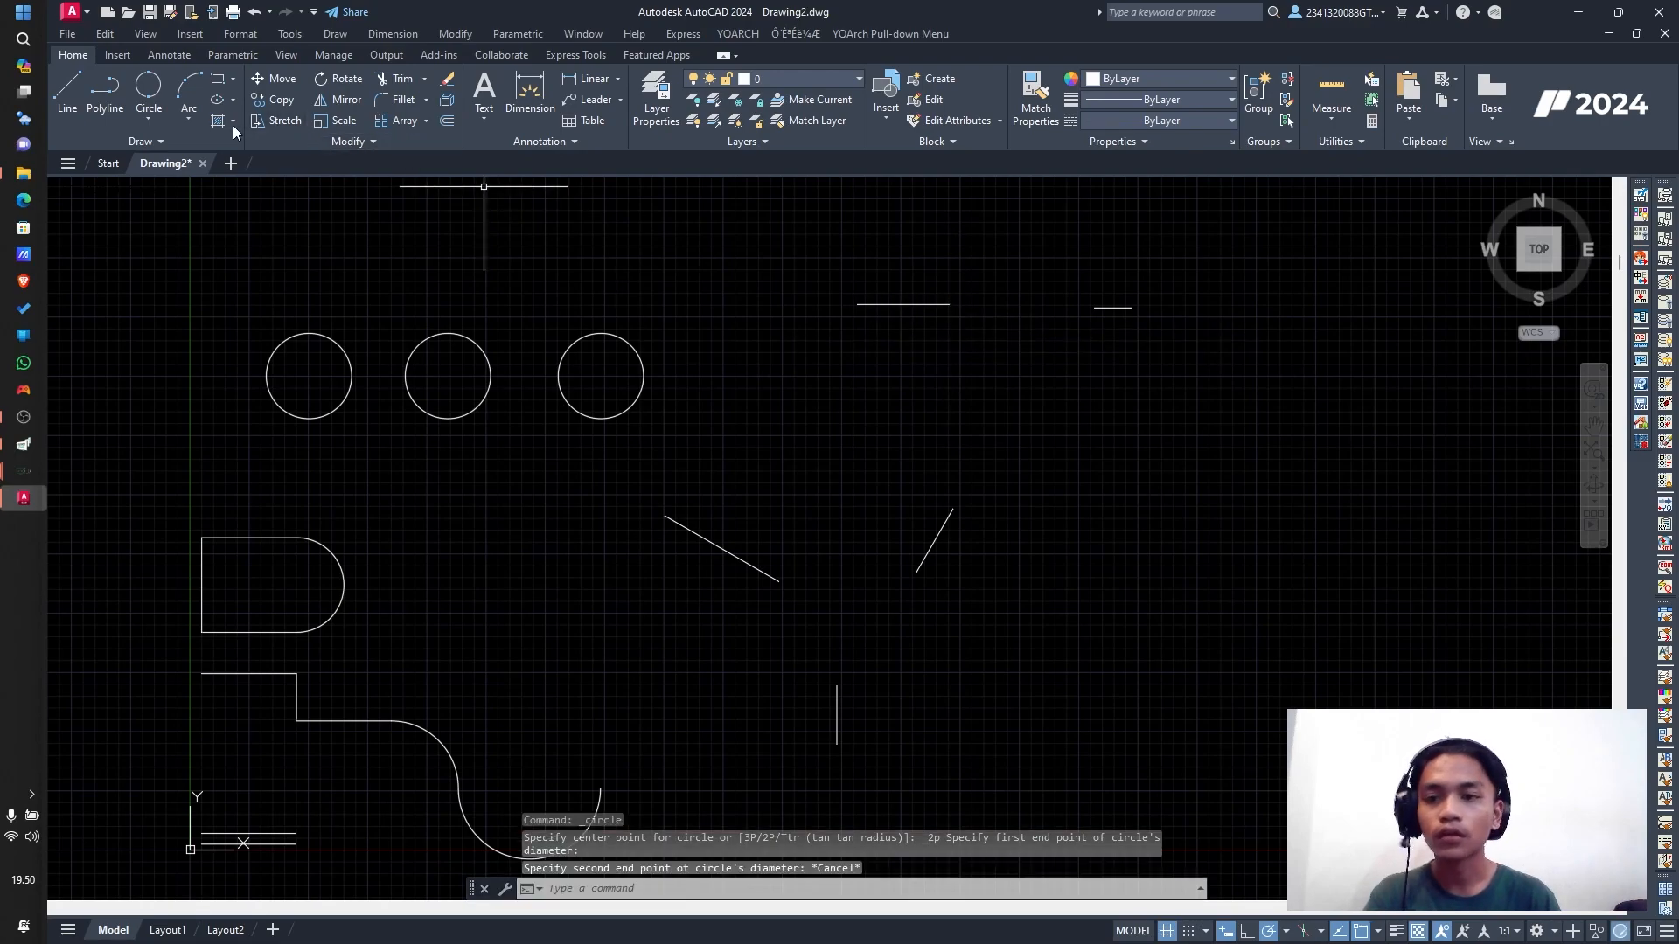
# Step: Draw a 2-point circle spanning the gap between the facing endpoints of the two upper horizontal lines
pyautogui.click(150, 121)
pyautogui.click(176, 224)
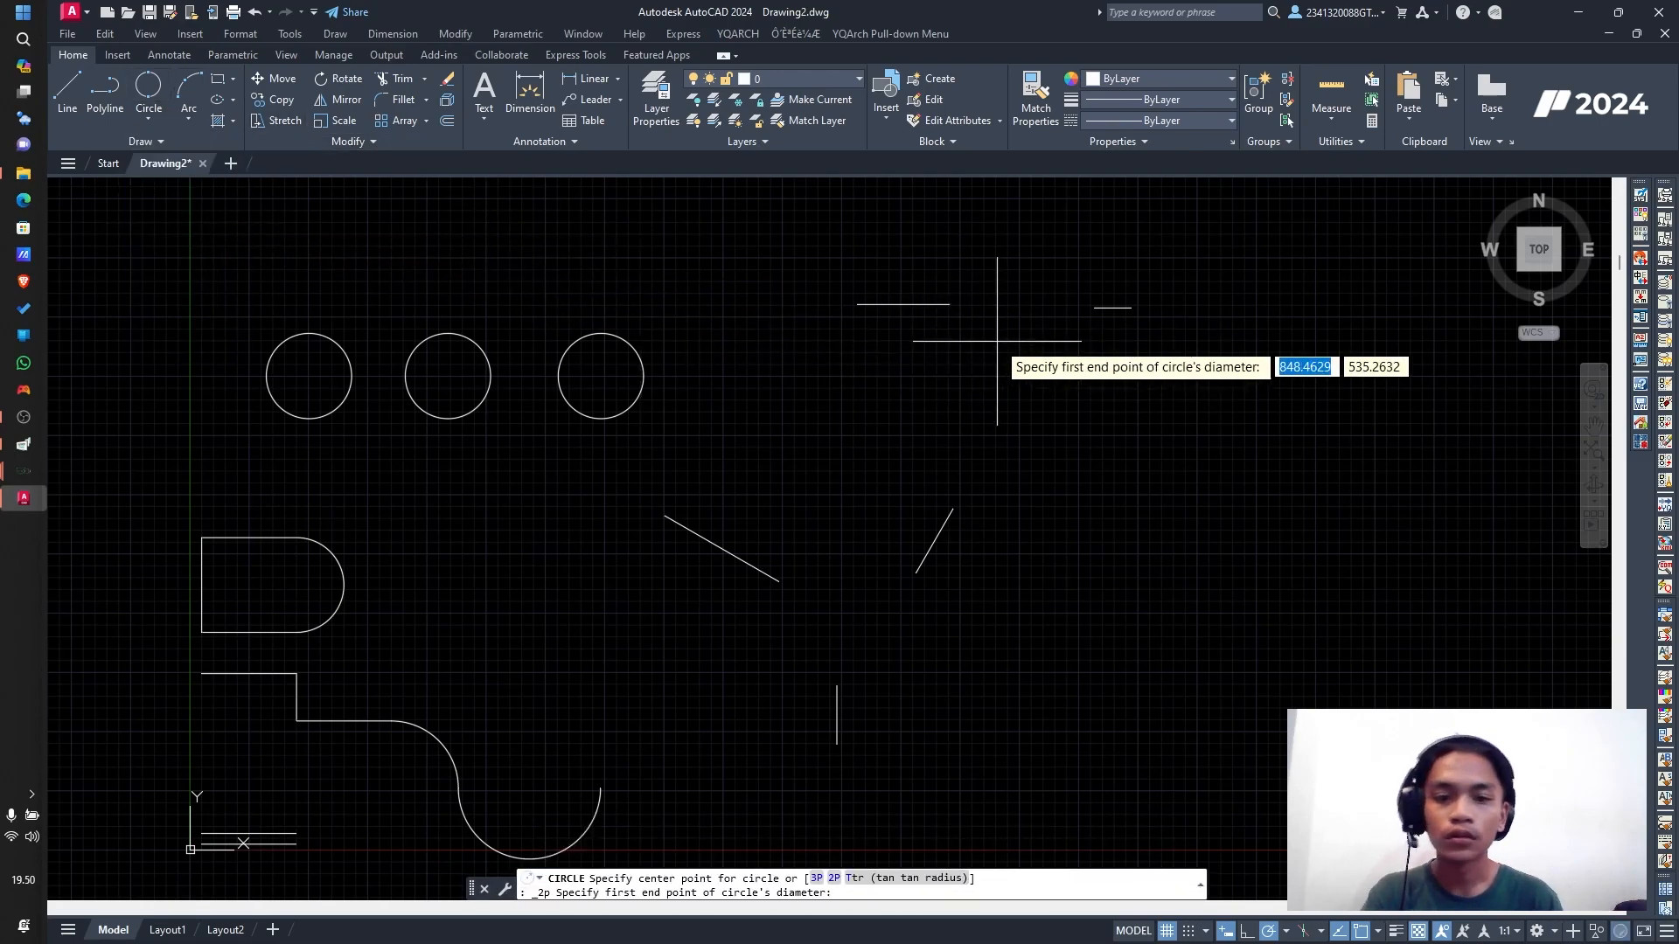
pyautogui.scroll(4, 991, 342)
pyautogui.scroll(-3, 1012, 324)
pyautogui.scroll(2, 981, 223)
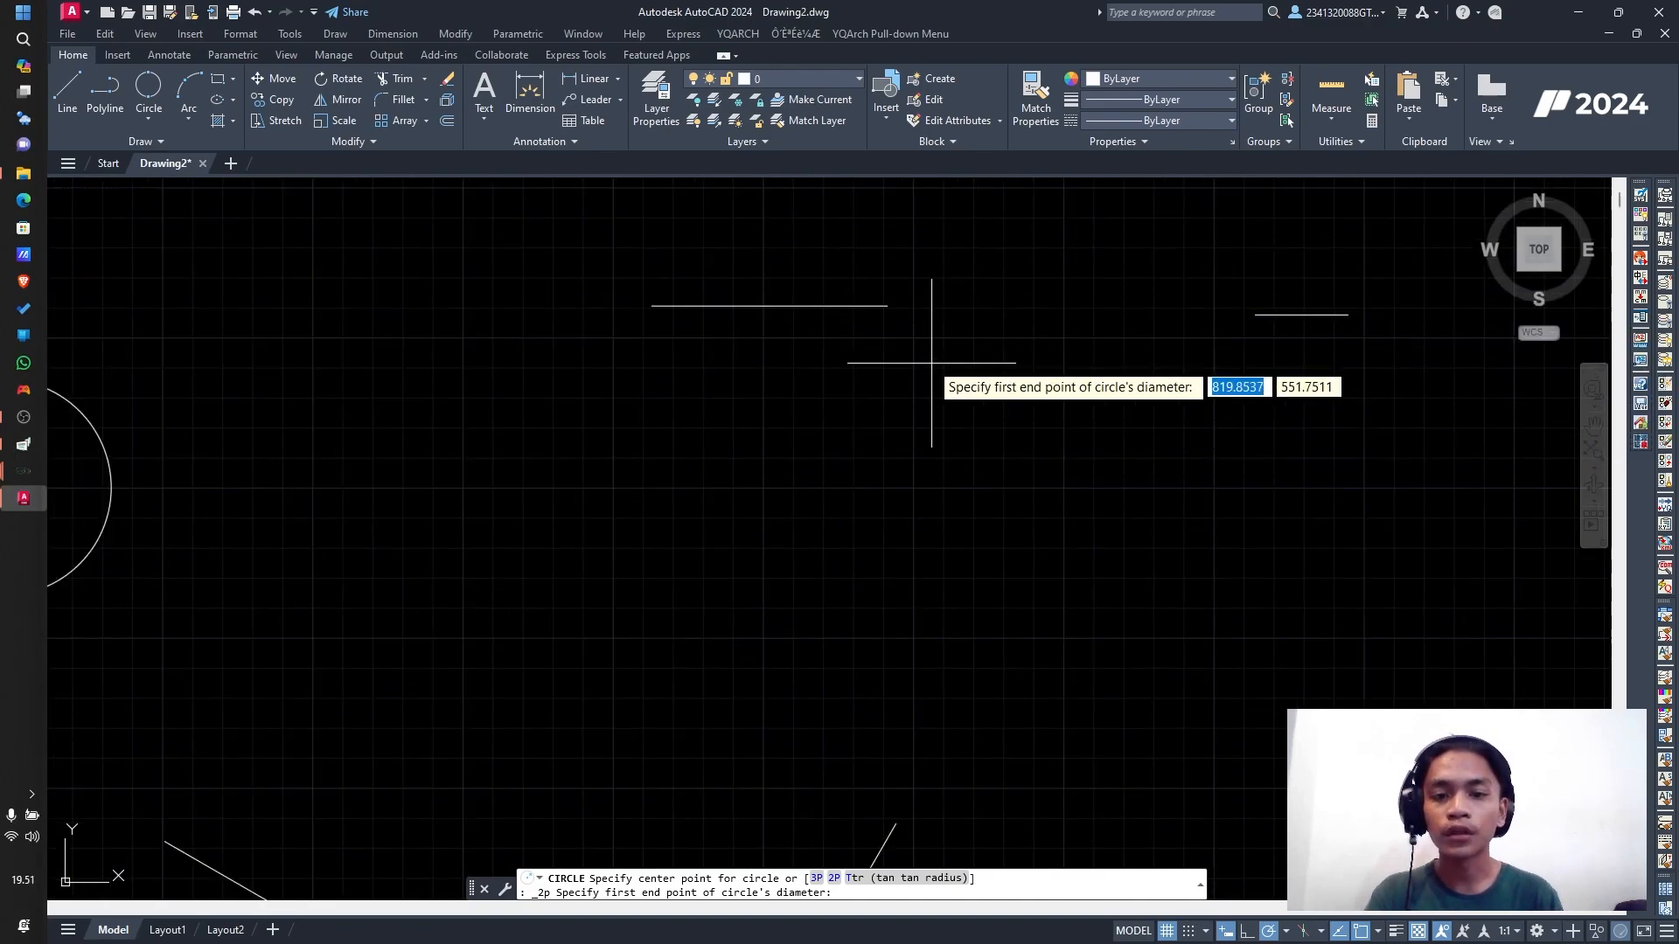
pyautogui.click(886, 306)
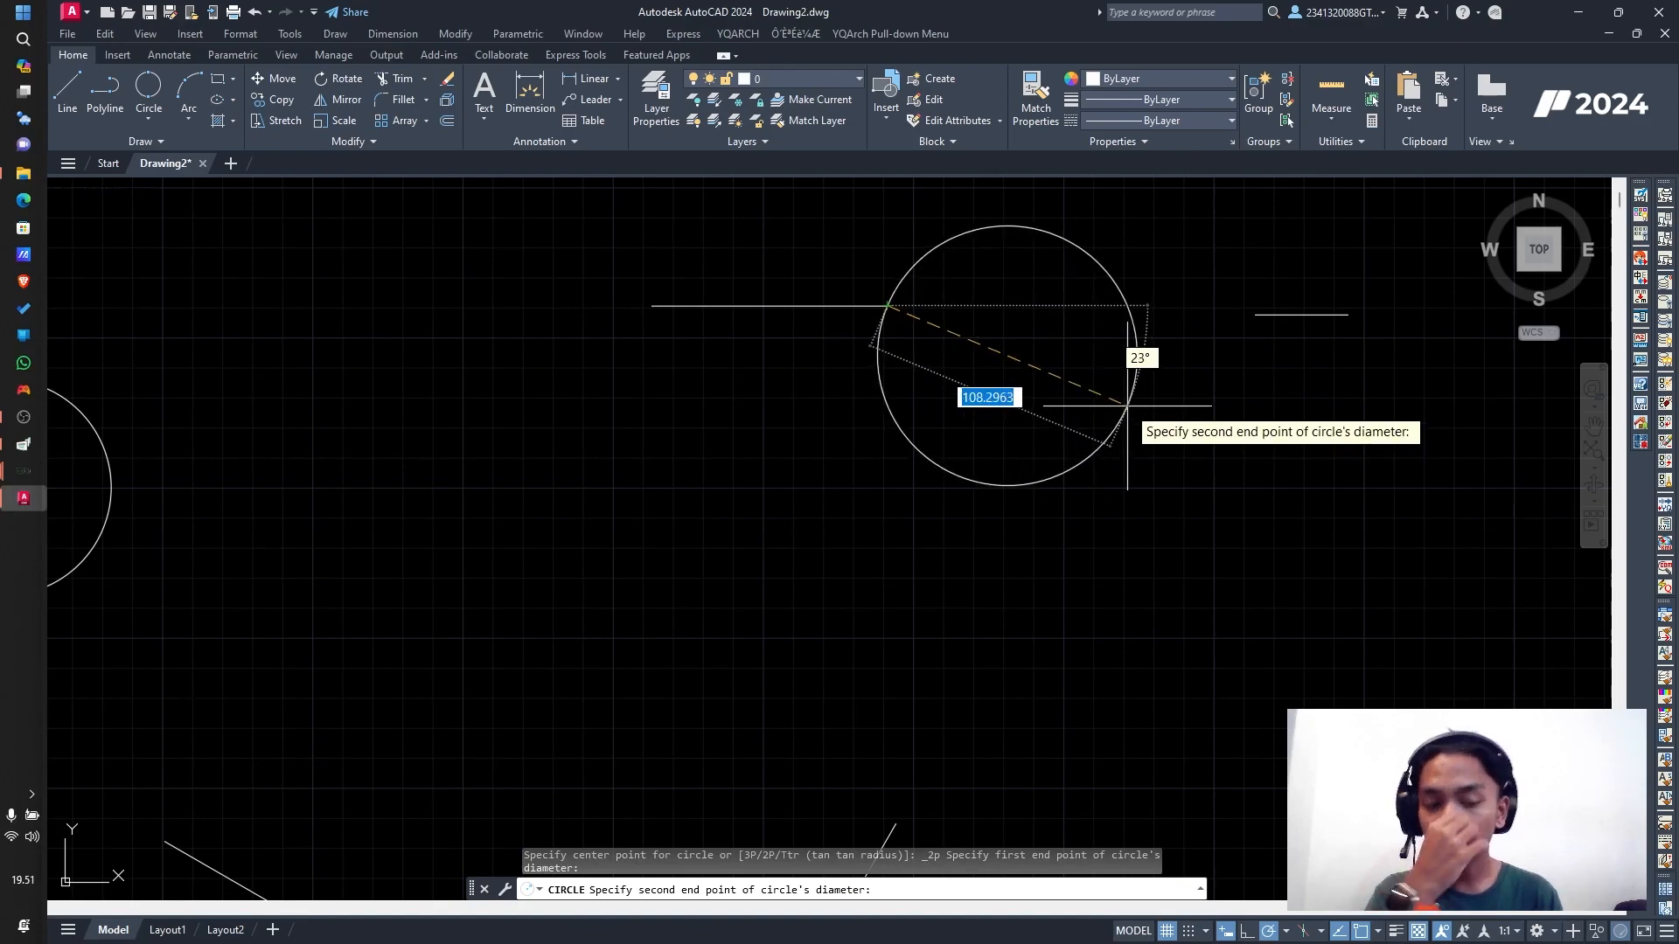
pyautogui.click(1254, 312)
pyautogui.scroll(-5, 1216, 504)
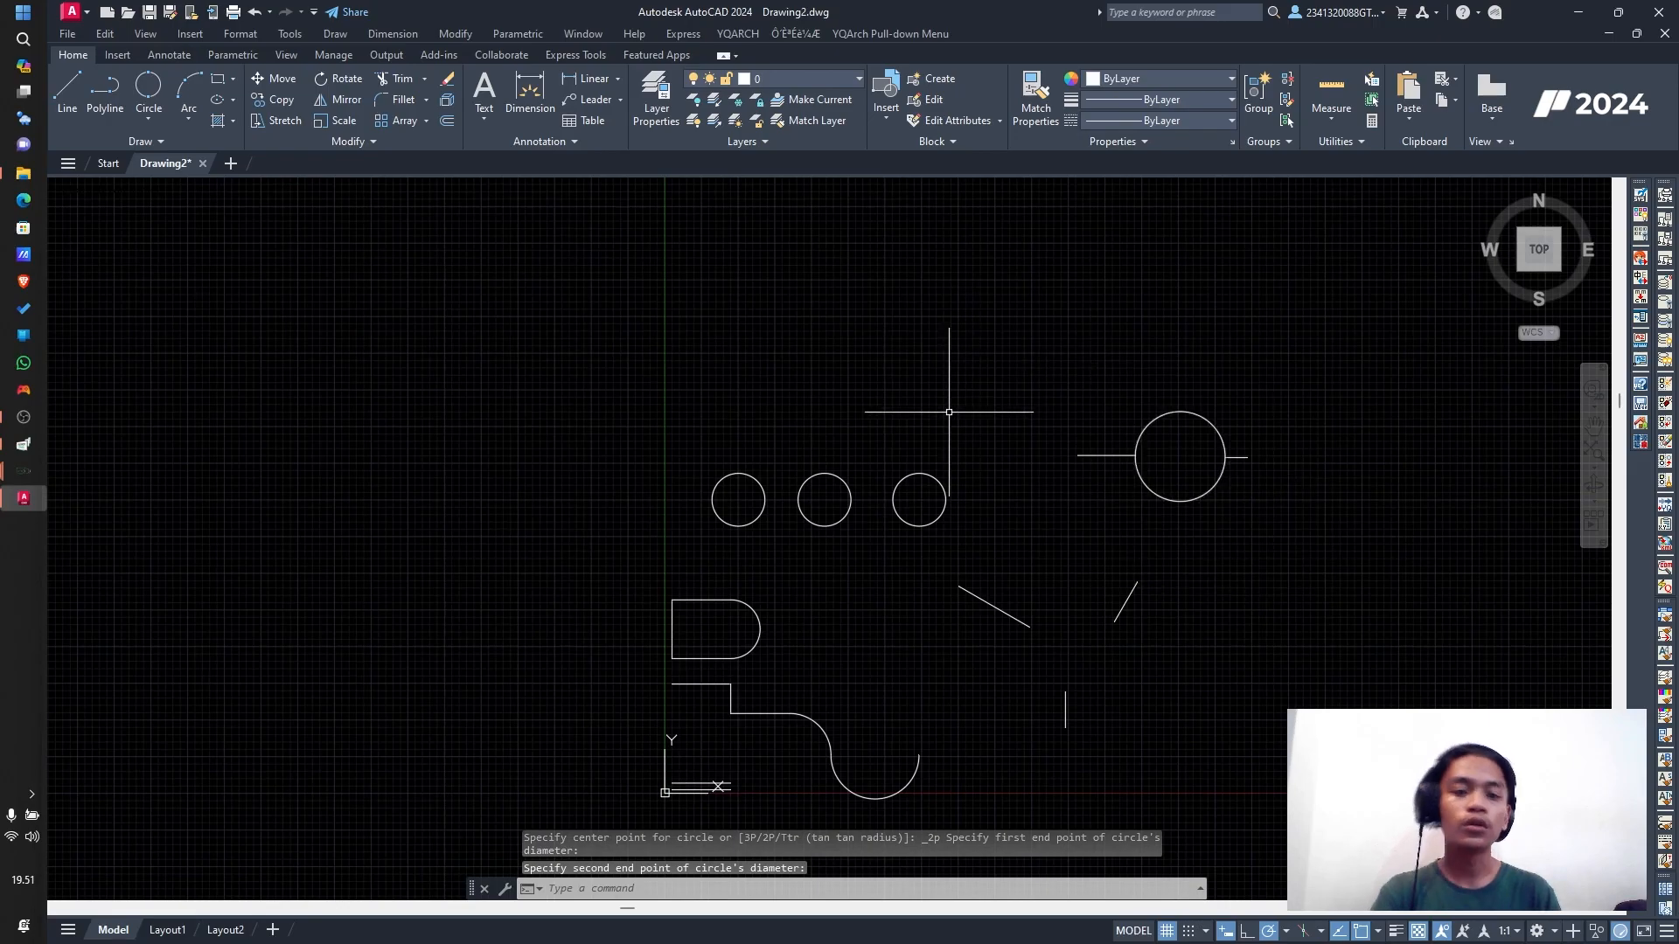
# Step: Draw a 3-point circle through the inner endpoints of the sloping line, the steep line and the short vertical line
pyautogui.scroll(4, 1121, 704)
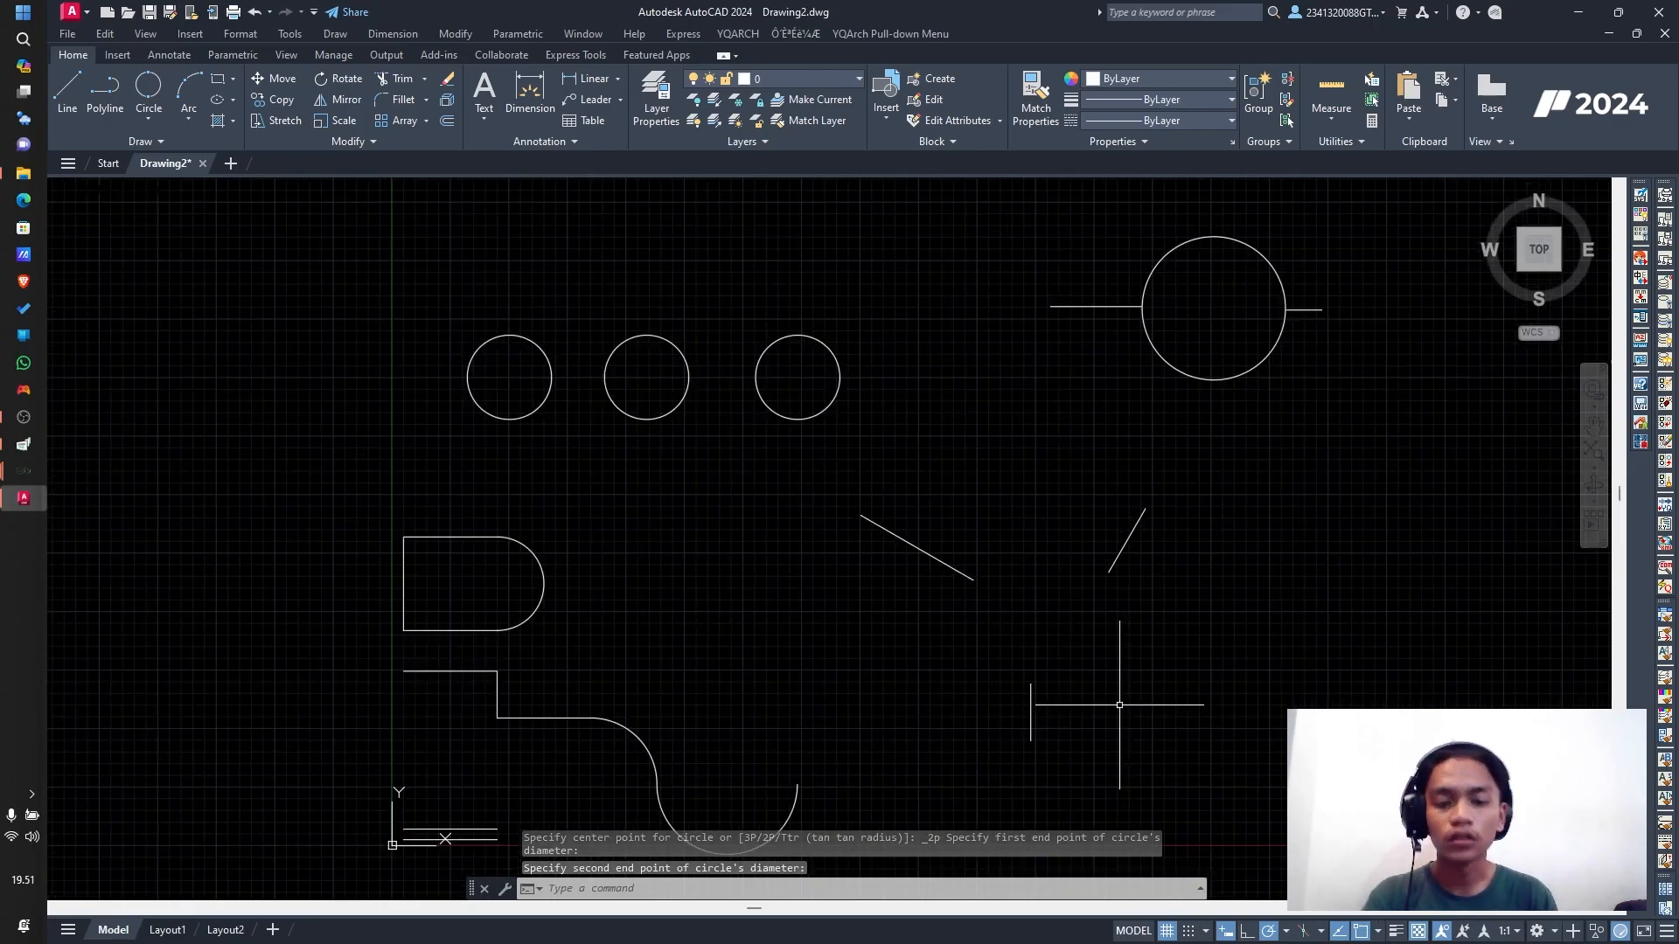
pyautogui.click(149, 119)
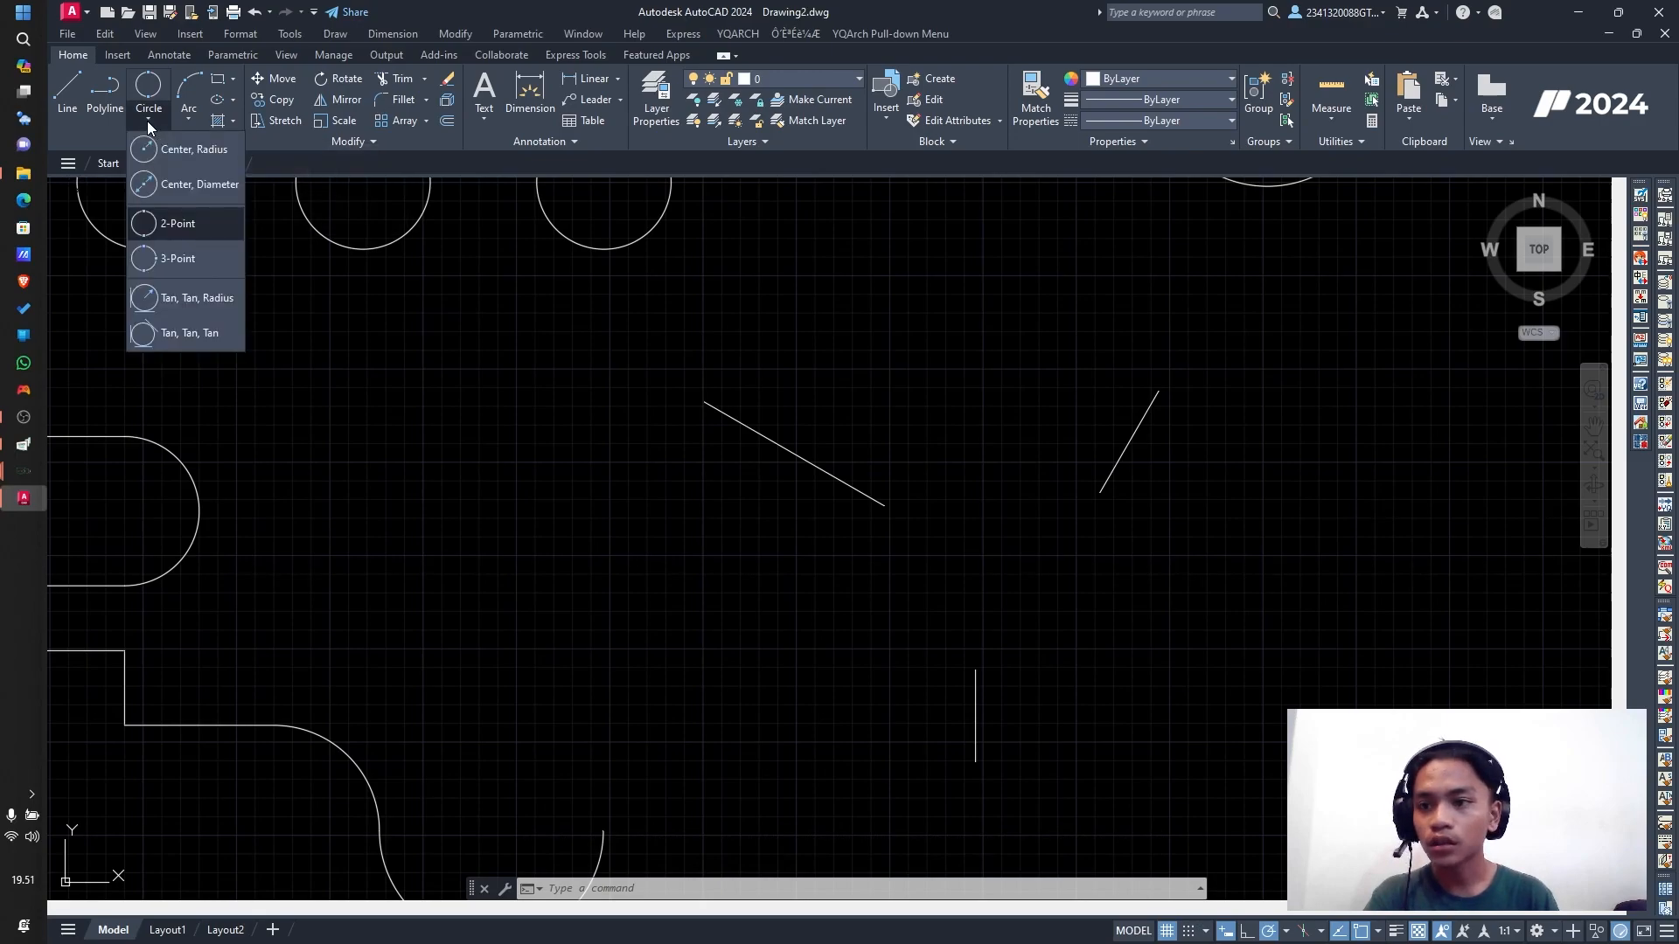
pyautogui.click(153, 254)
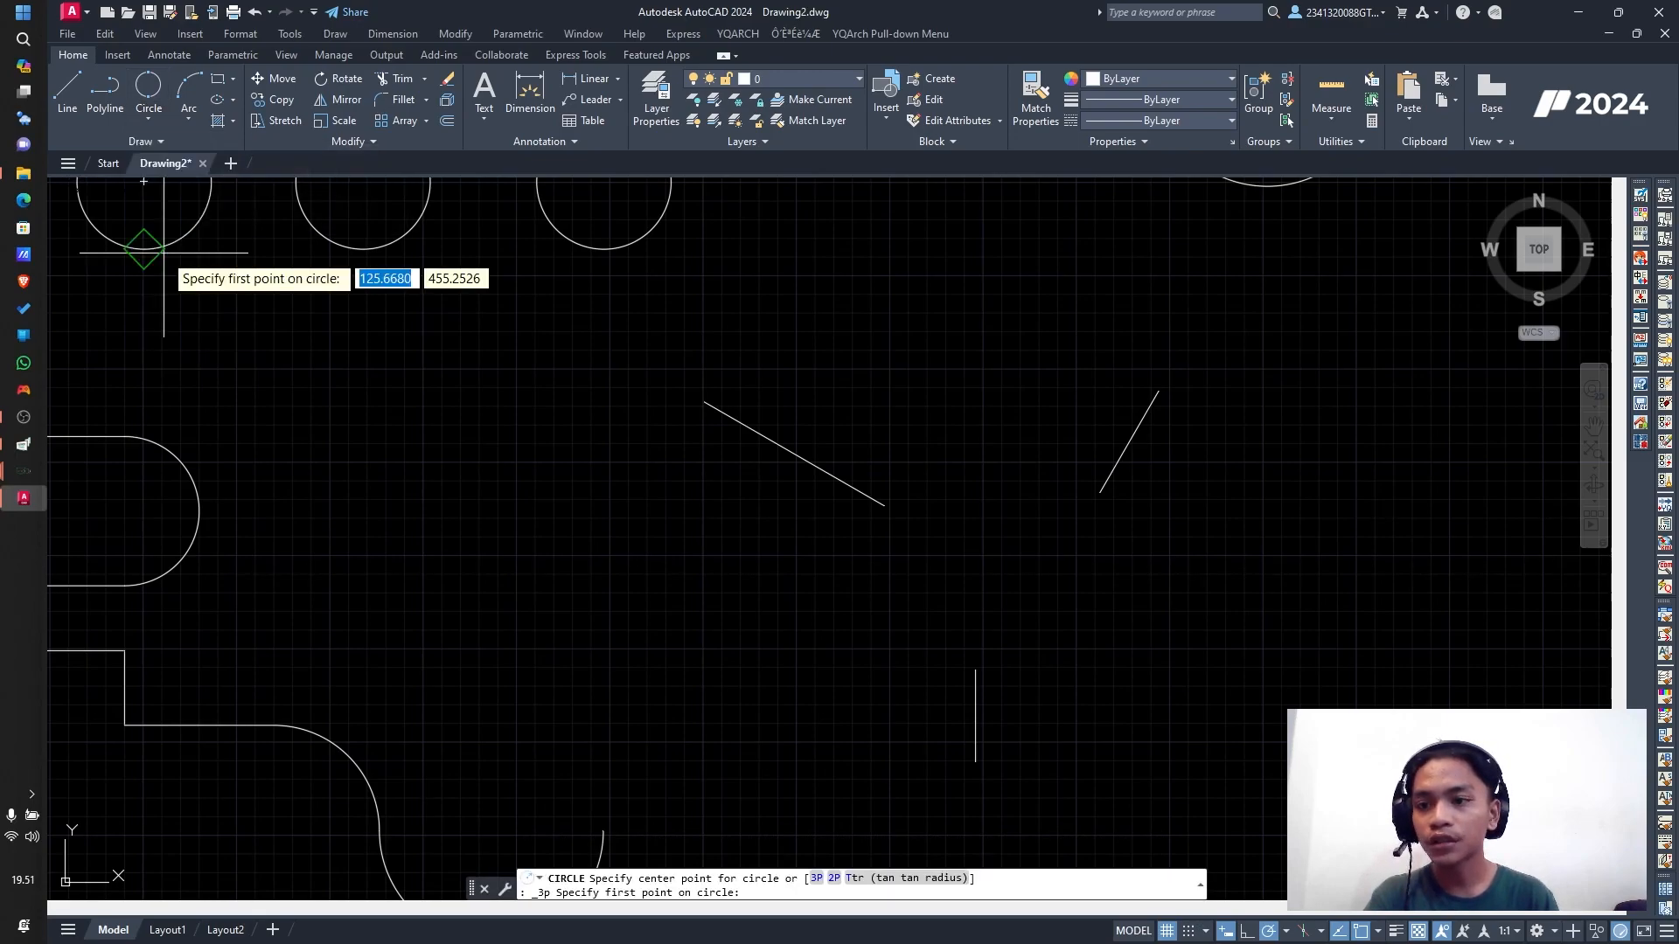
pyautogui.click(884, 506)
pyautogui.click(1100, 493)
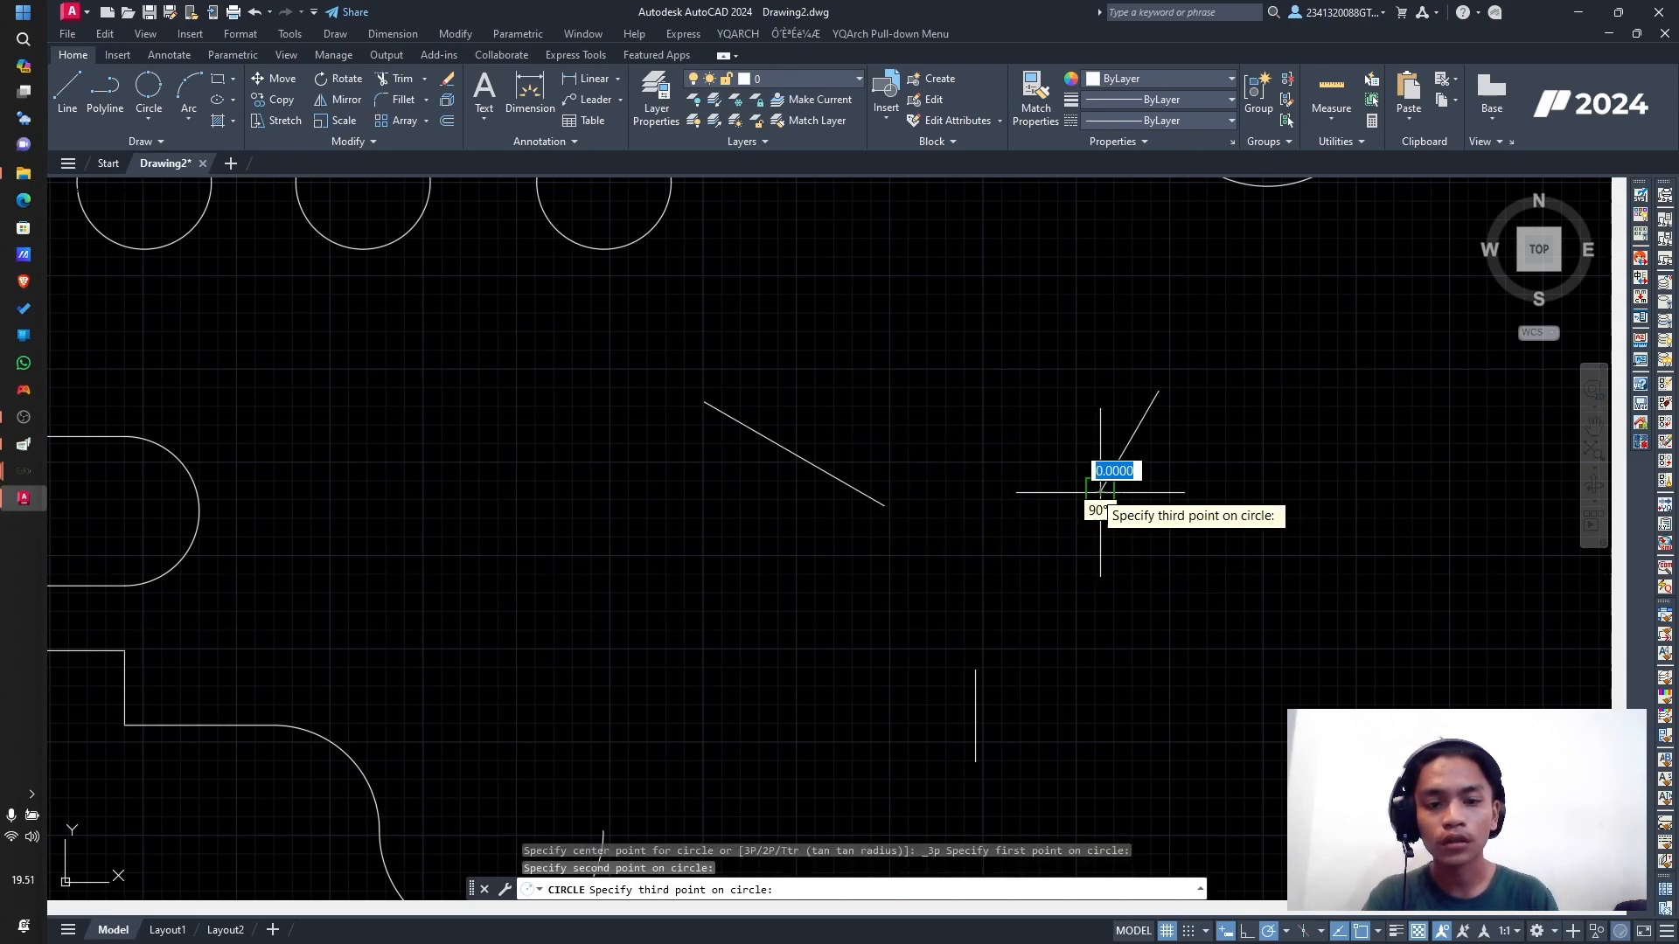
pyautogui.click(976, 669)
pyautogui.scroll(-4, 1218, 644)
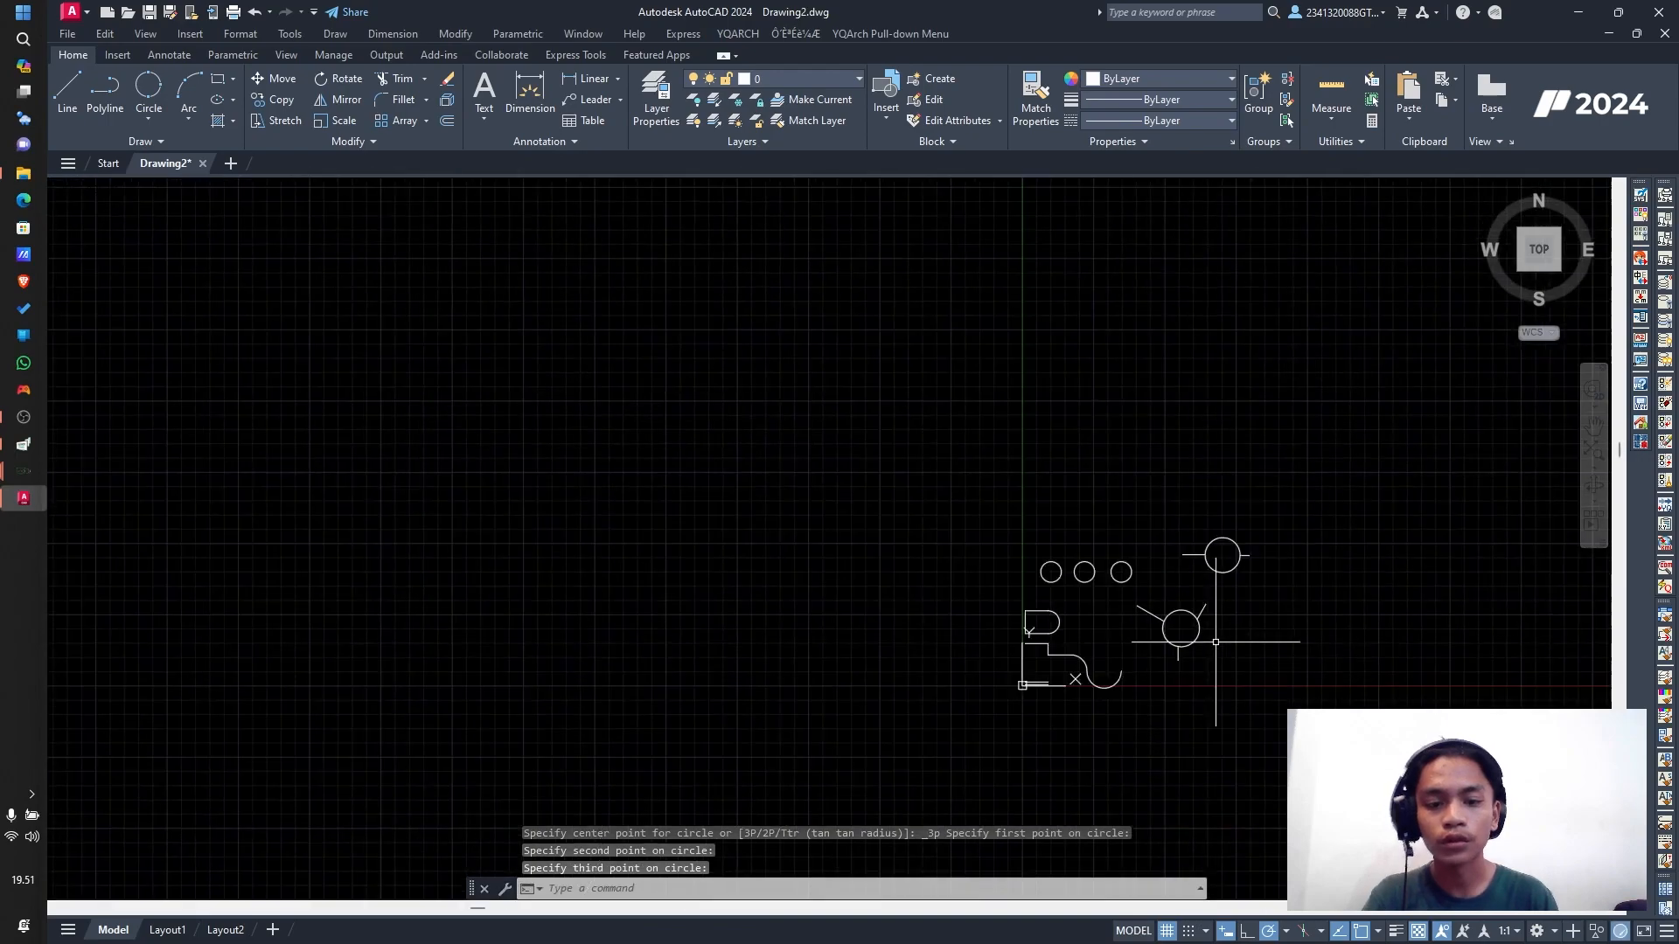
pyautogui.scroll(4, 1319, 644)
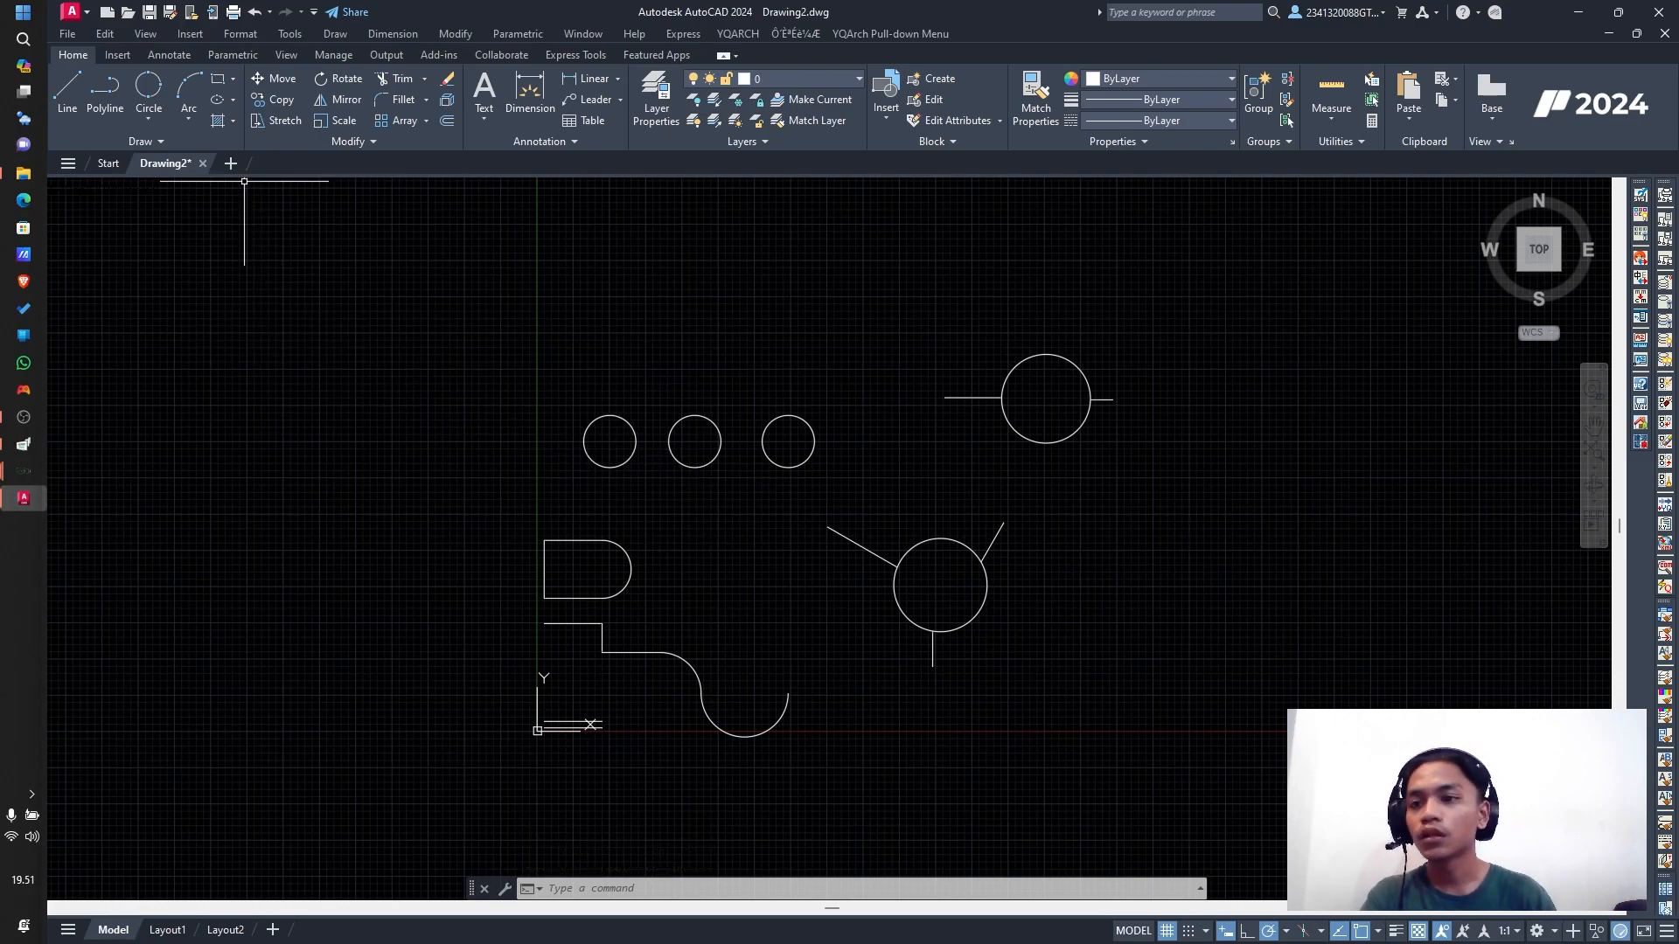
# Step: Draw a 100 by 100 square in the empty space above the row of three circles
pyautogui.click(220, 82)
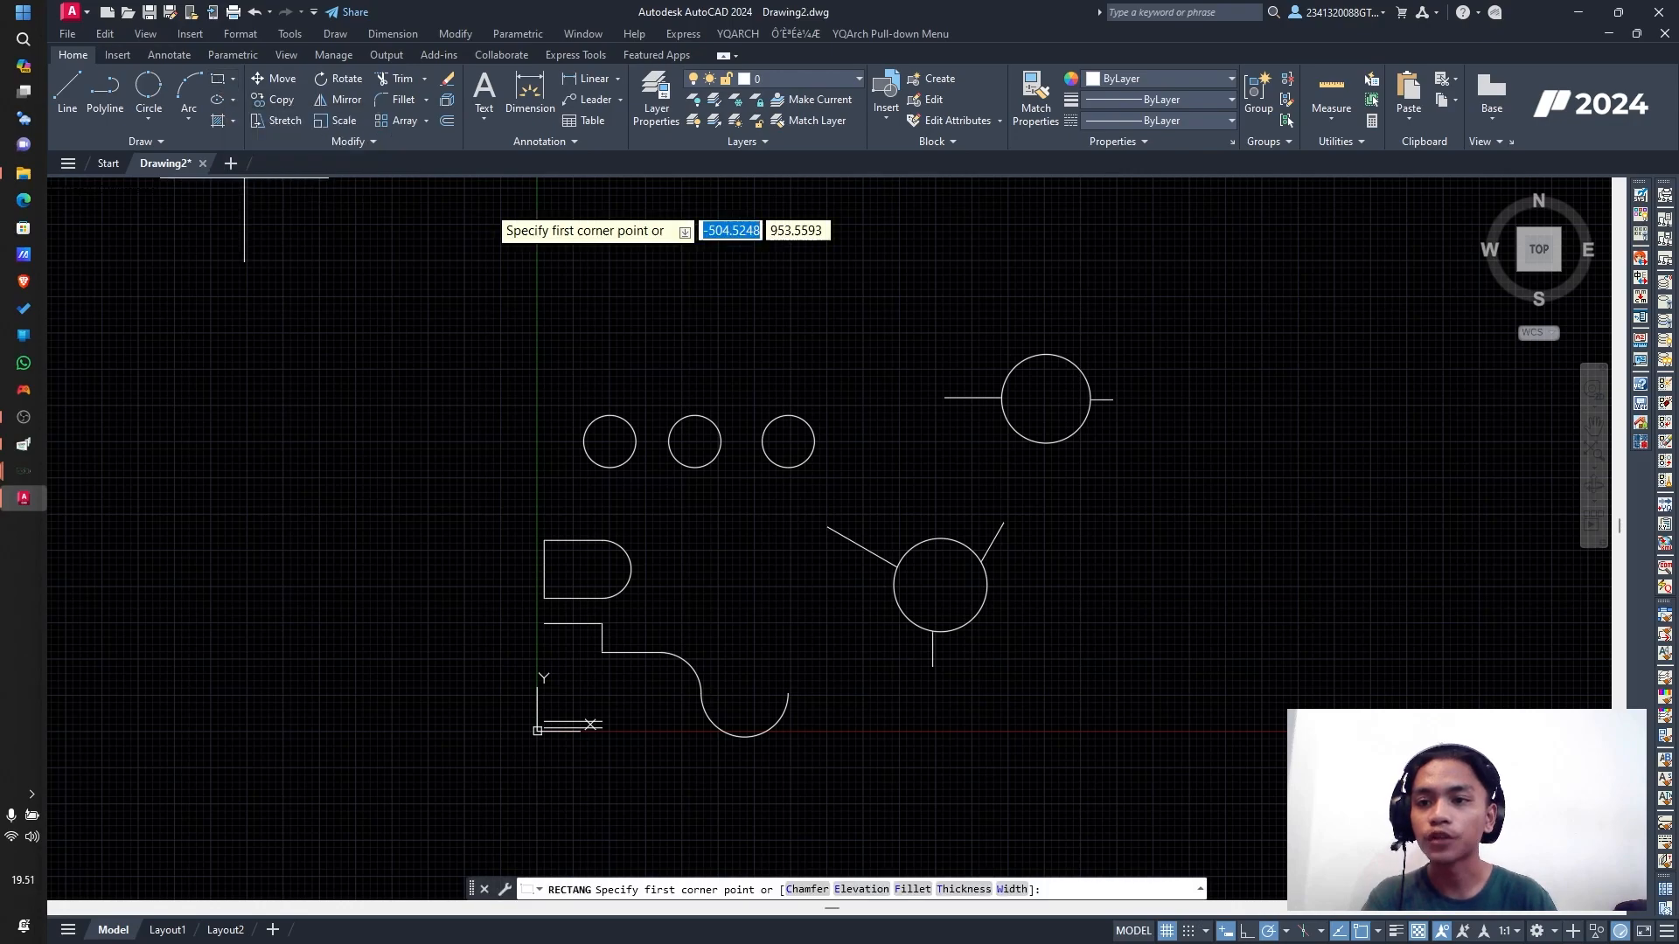
pyautogui.scroll(-5, 1198, 375)
pyautogui.scroll(5, 1194, 331)
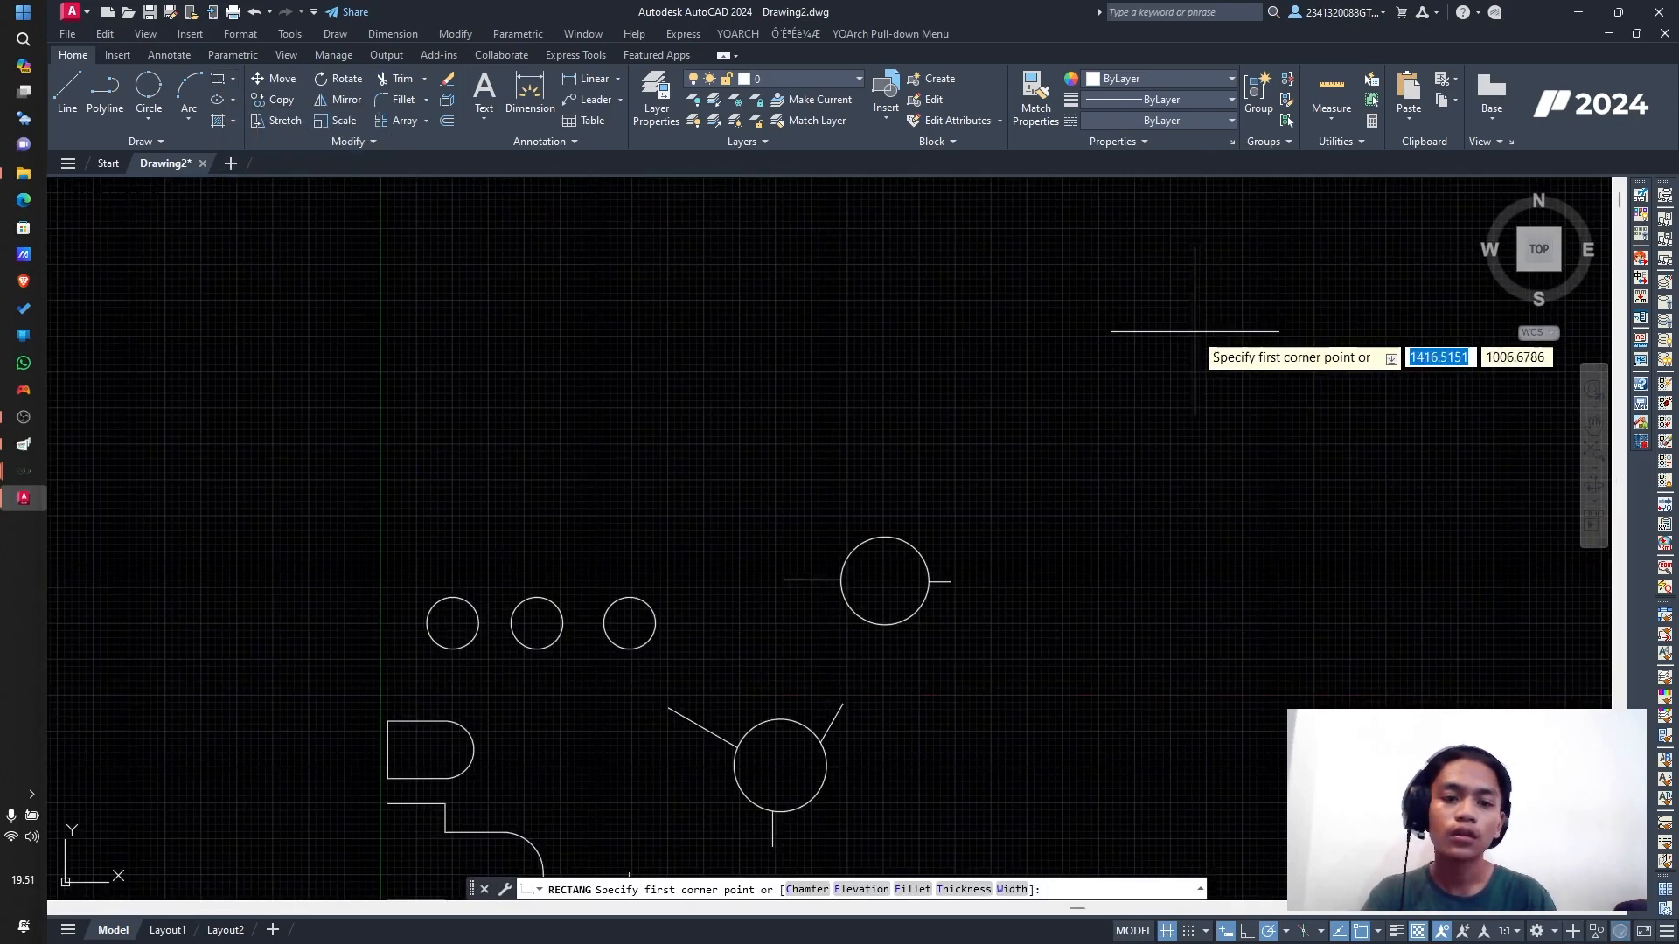
pyautogui.click(454, 373)
pyautogui.scroll(5, 492, 428)
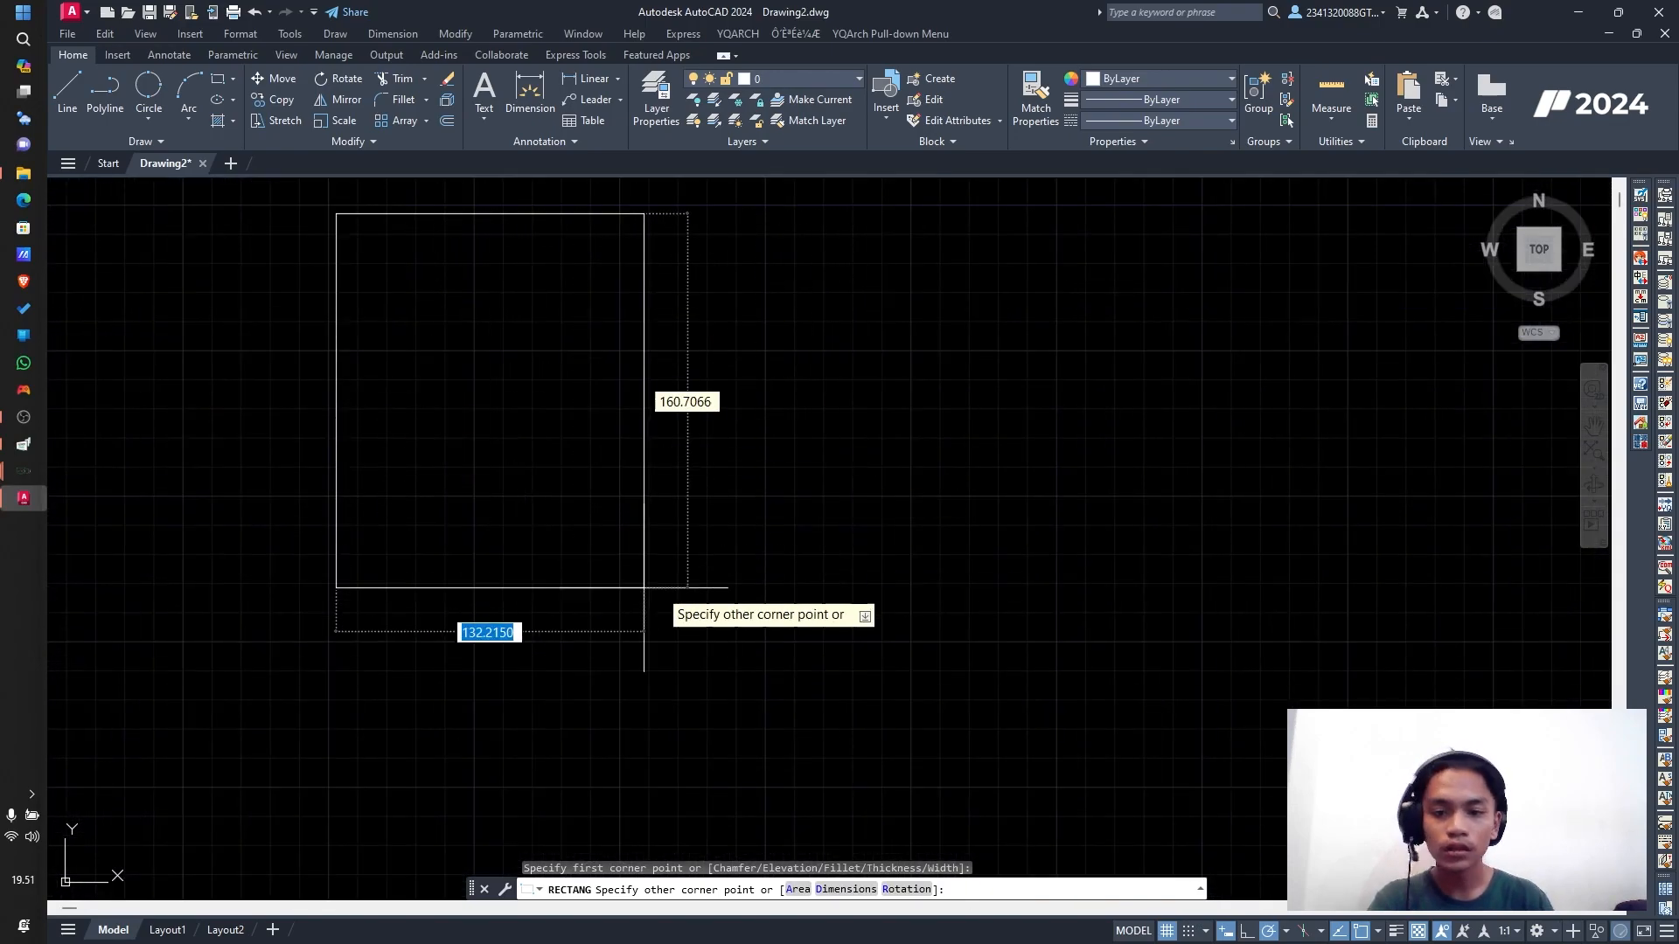
pyautogui.scroll(-4, 569, 512)
pyautogui.scroll(4, 569, 510)
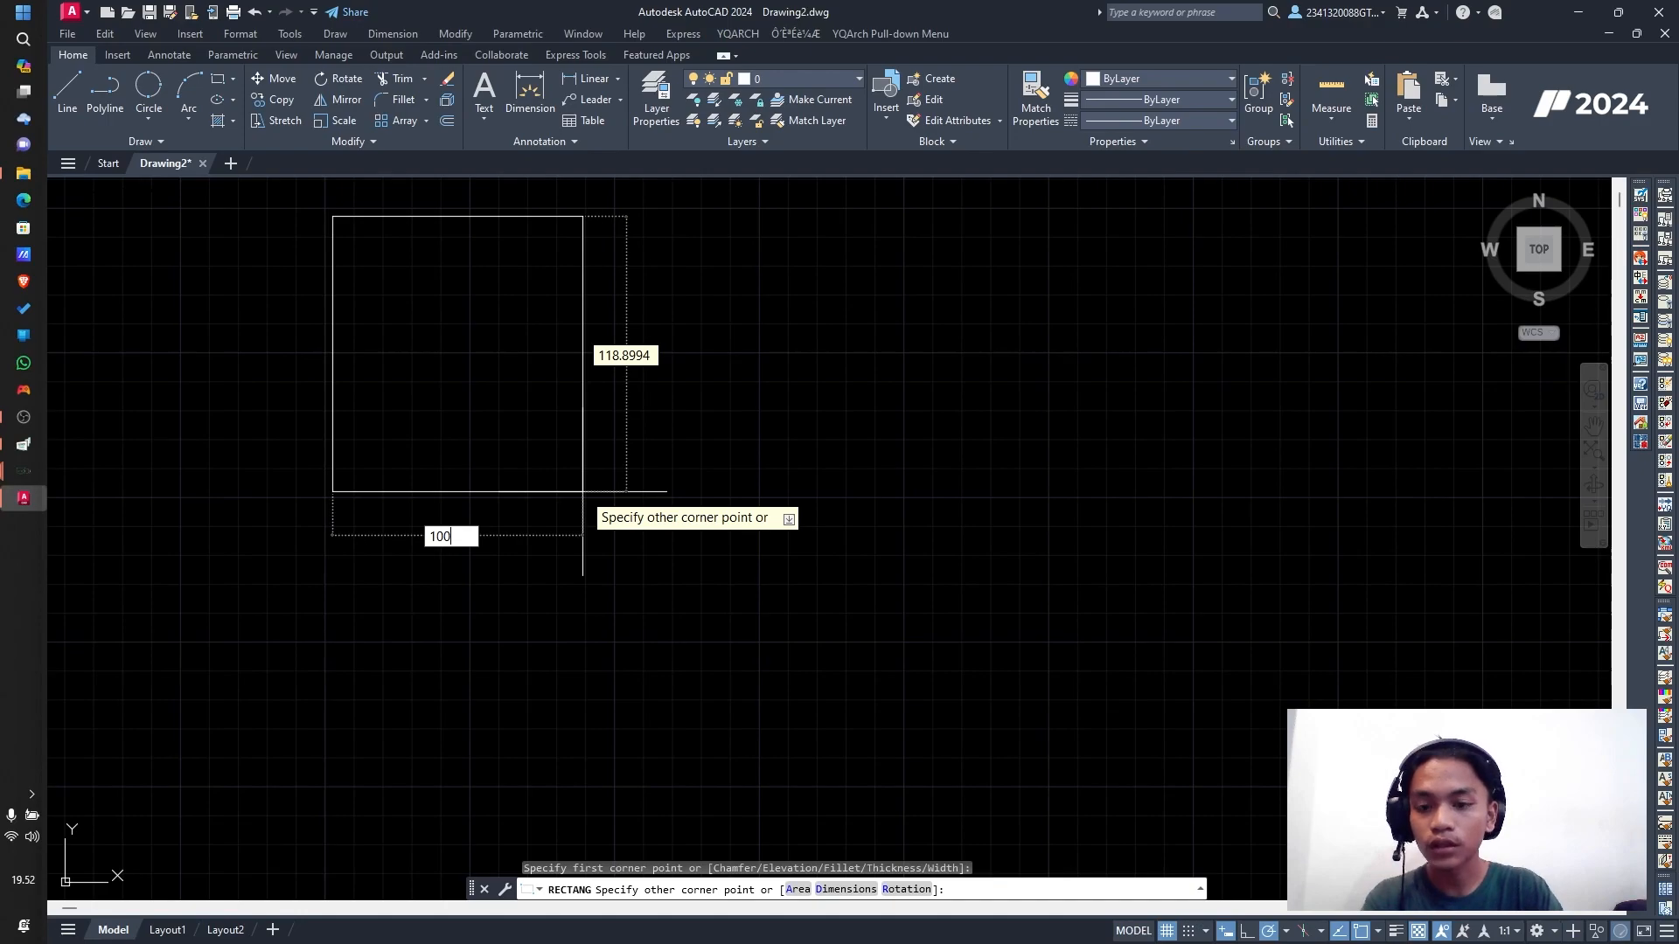
pyautogui.press('Tab')
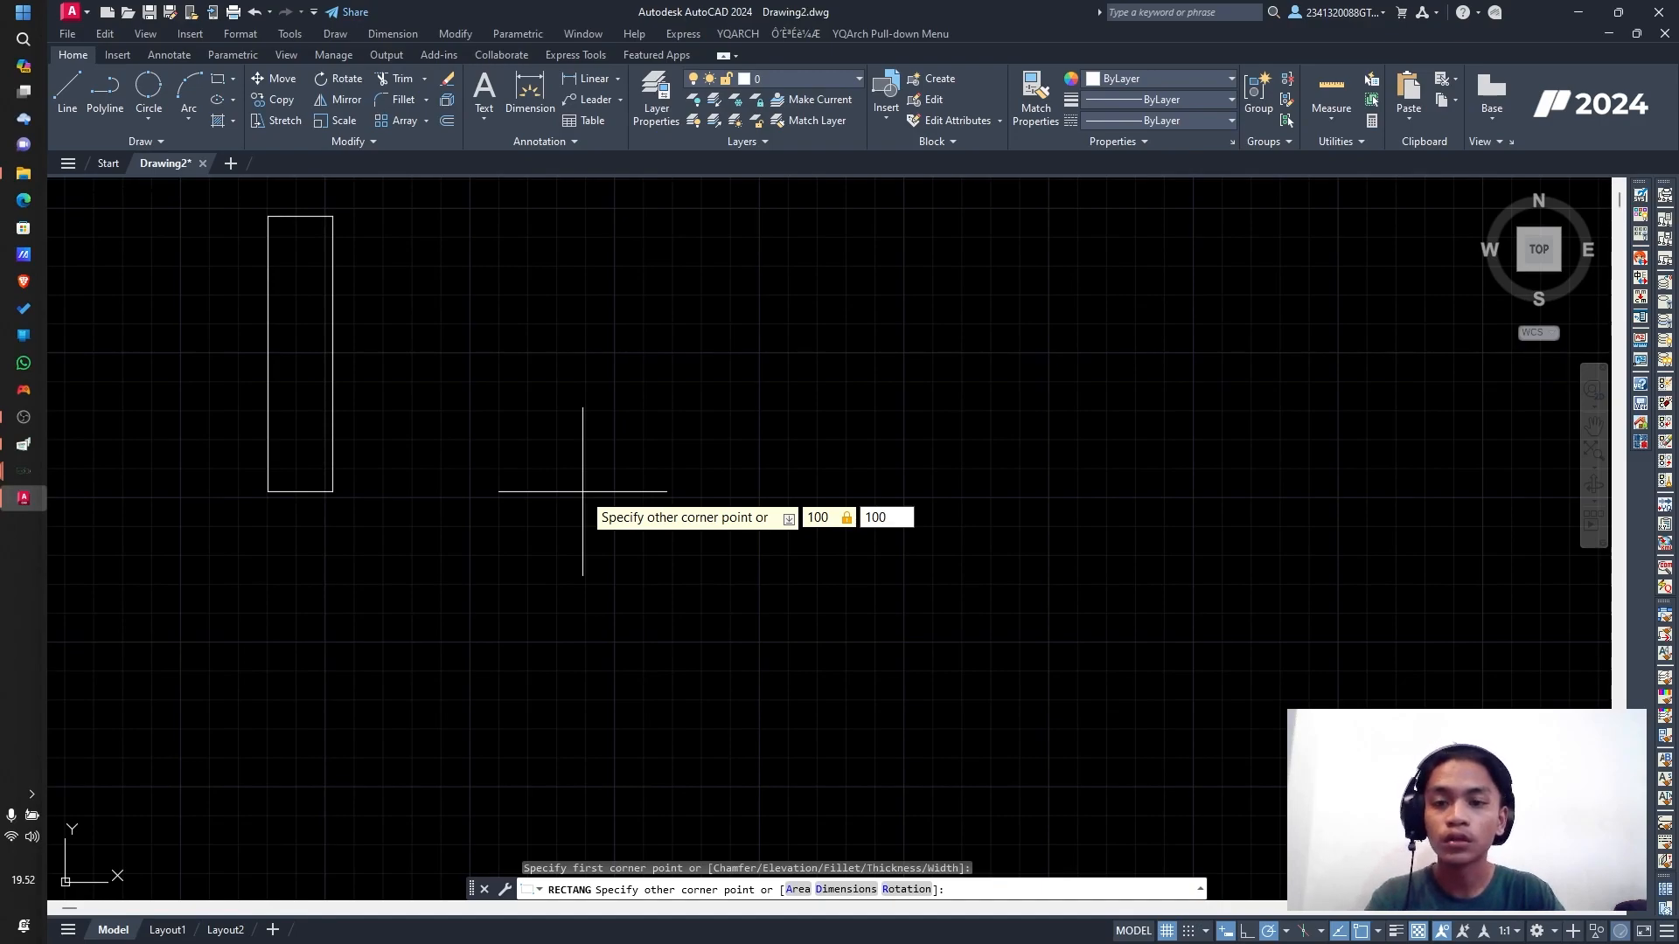
pyautogui.press('Return')
pyautogui.rightClick(582, 492)
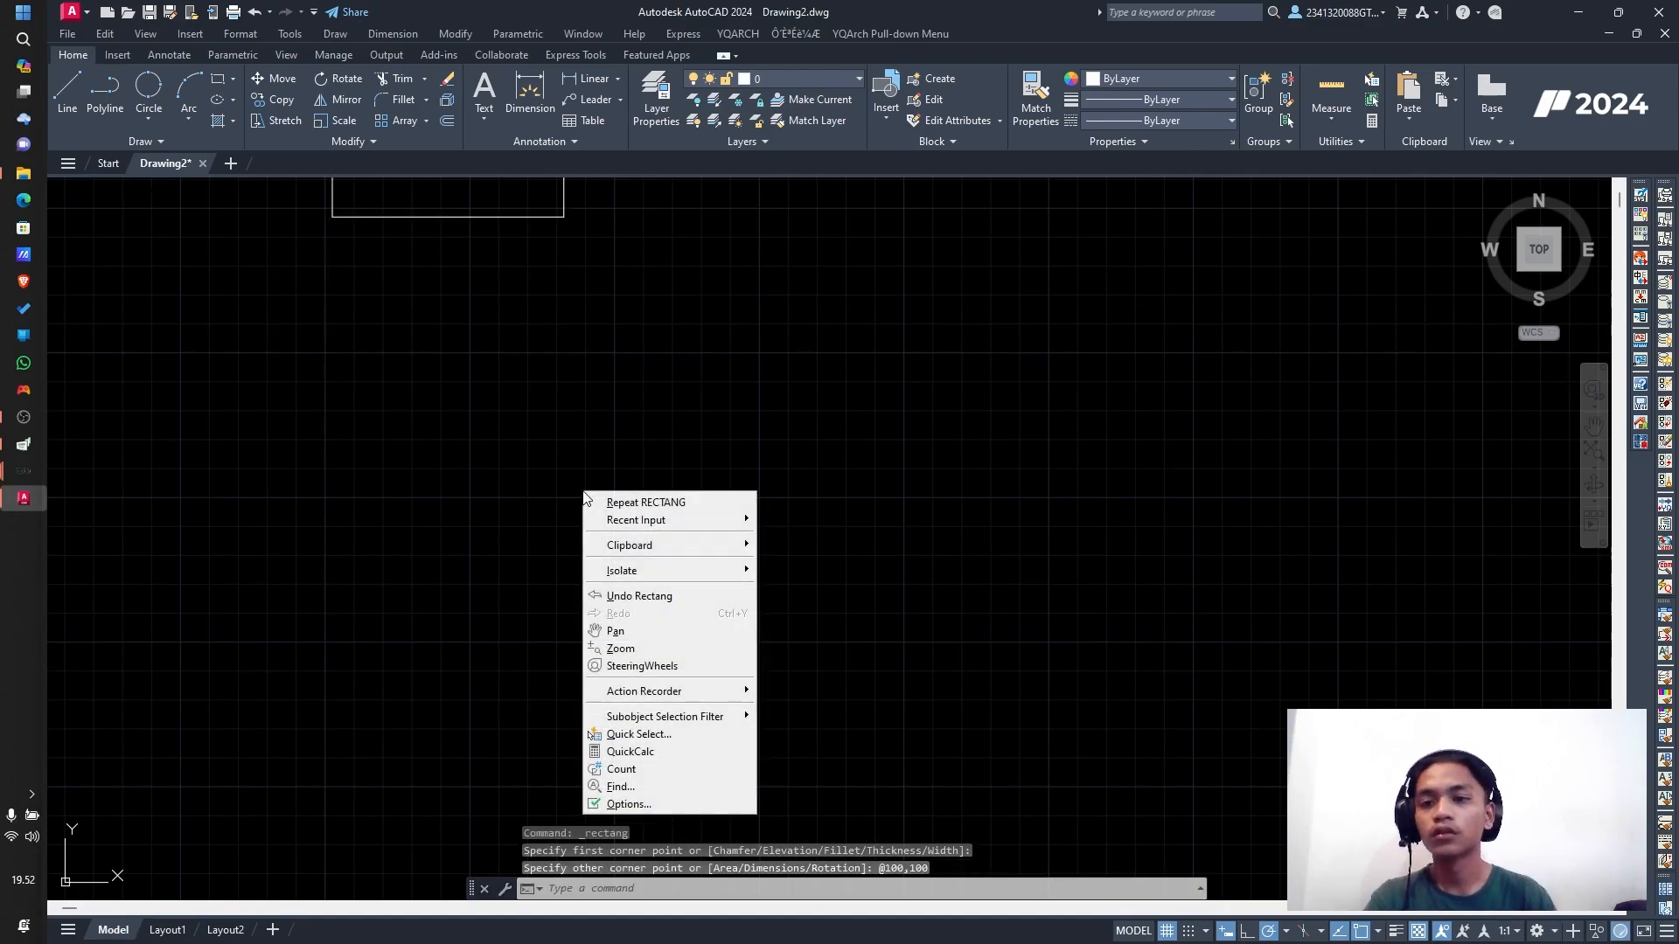
pyautogui.click(444, 362)
pyautogui.scroll(-8, 465, 386)
pyautogui.click(497, 402)
pyautogui.scroll(8, 414, 289)
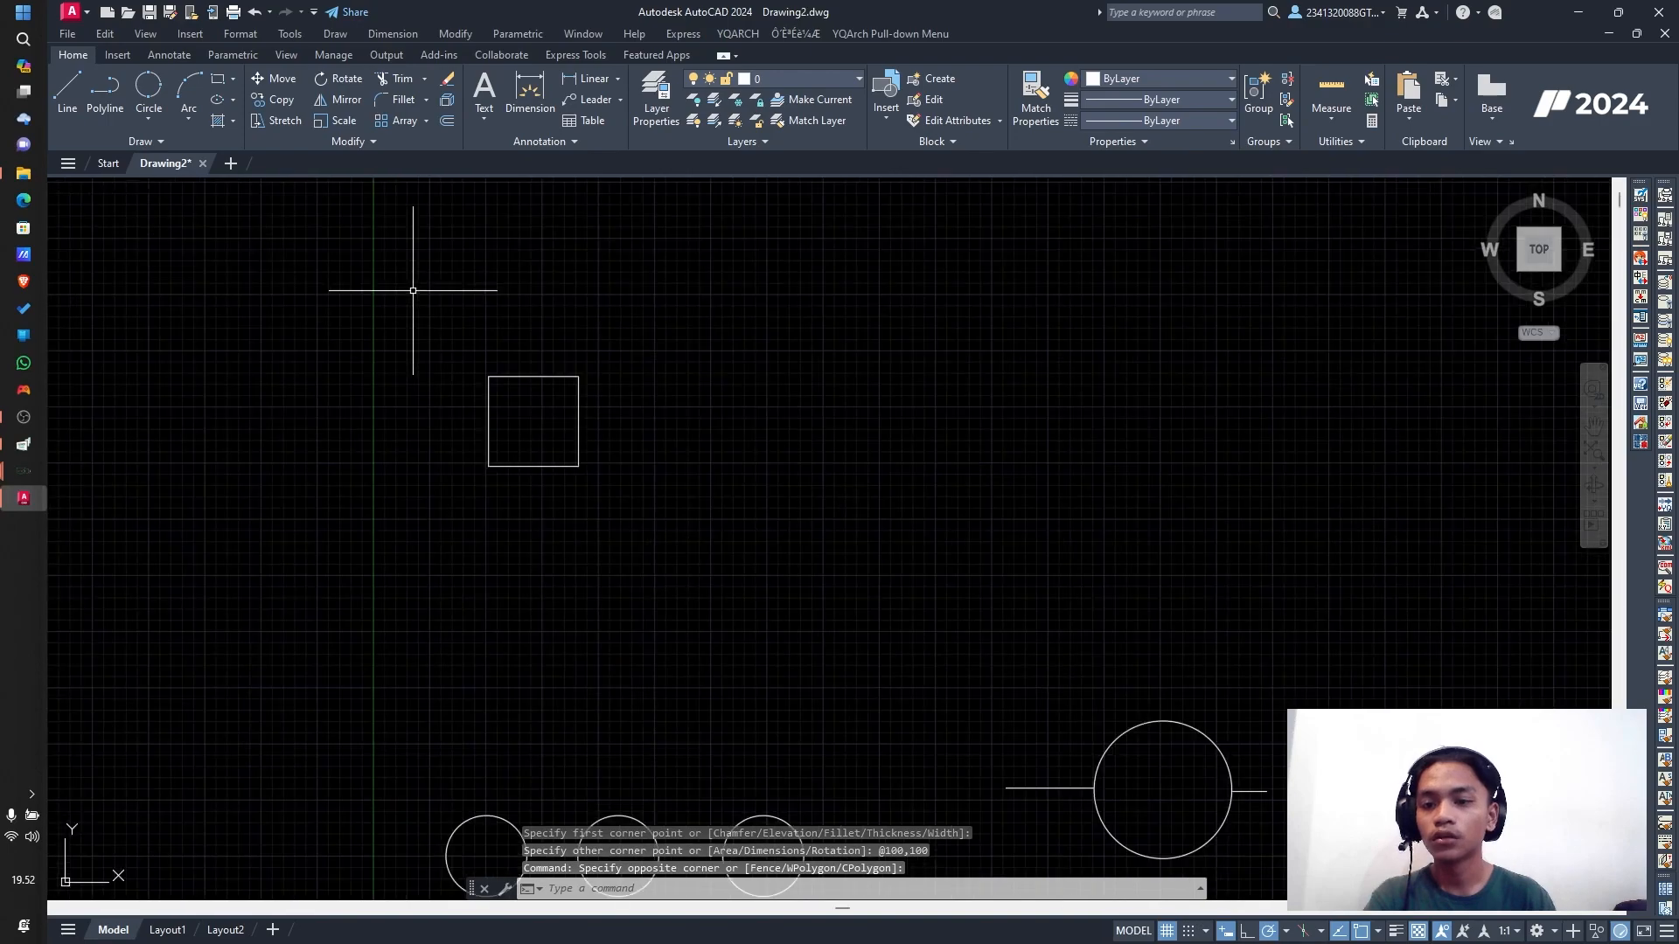
pyautogui.scroll(-3, 770, 580)
pyautogui.scroll(3, 866, 626)
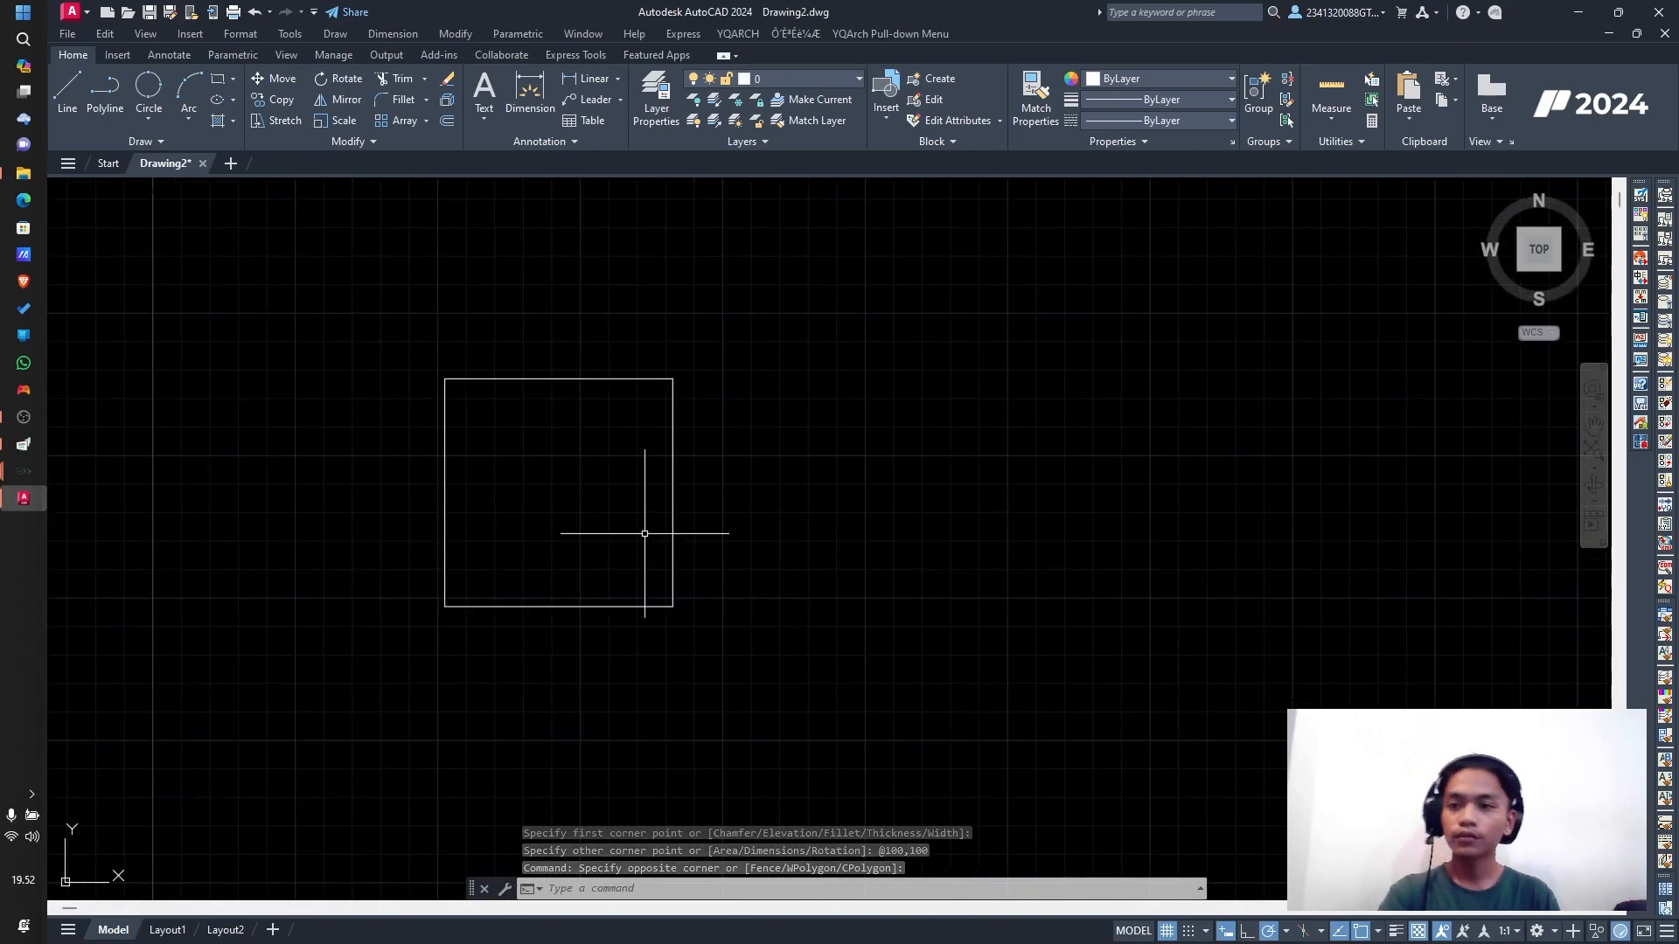
pyautogui.click(233, 79)
pyautogui.click(232, 82)
pyautogui.click(233, 83)
pyautogui.click(233, 83)
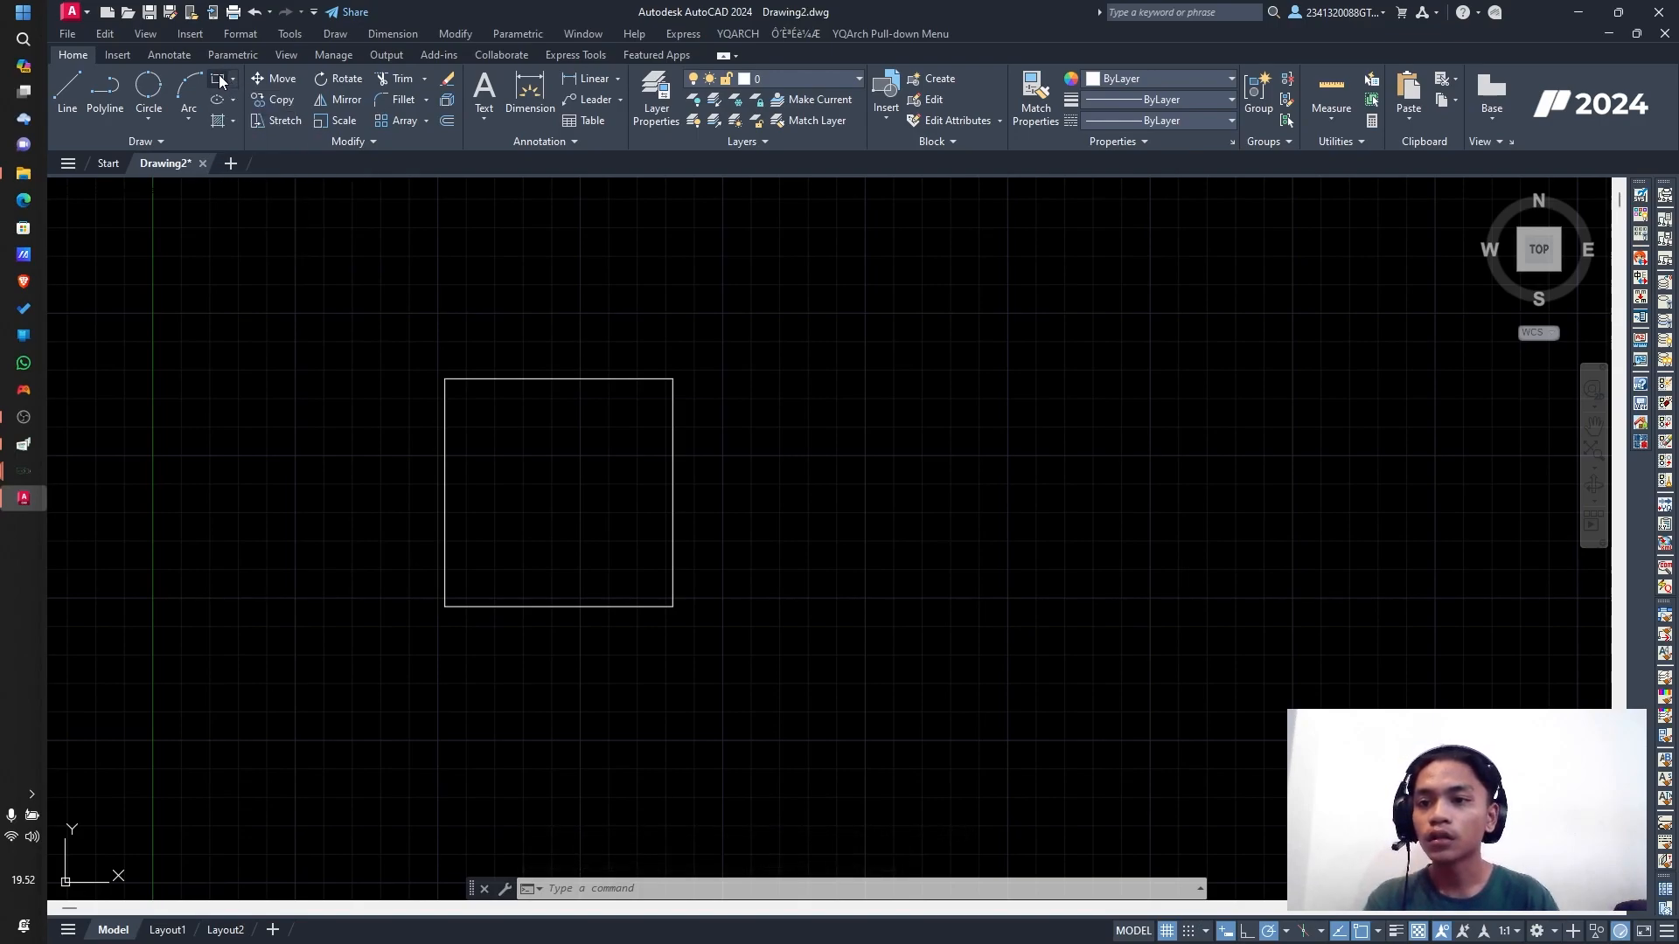
# Step: Draw a rectangle 100 wide and 150 high to the right of the square, with its base level with the square's
pyautogui.scroll(-12, 855, 600)
pyautogui.scroll(6, 1022, 770)
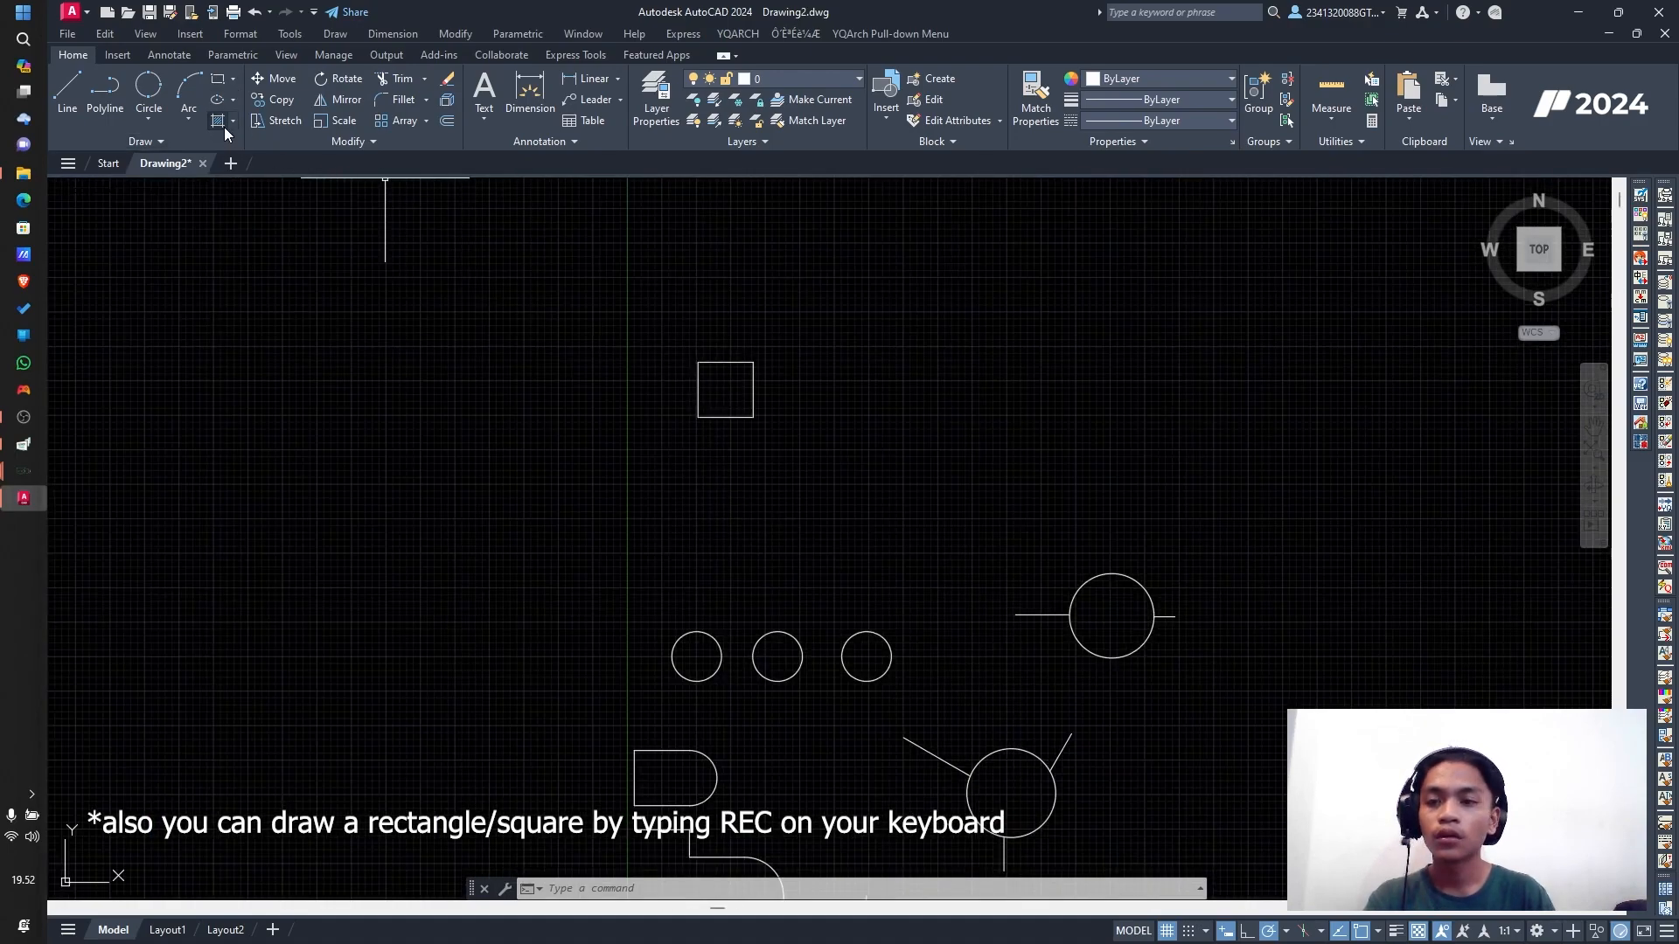
pyautogui.click(218, 83)
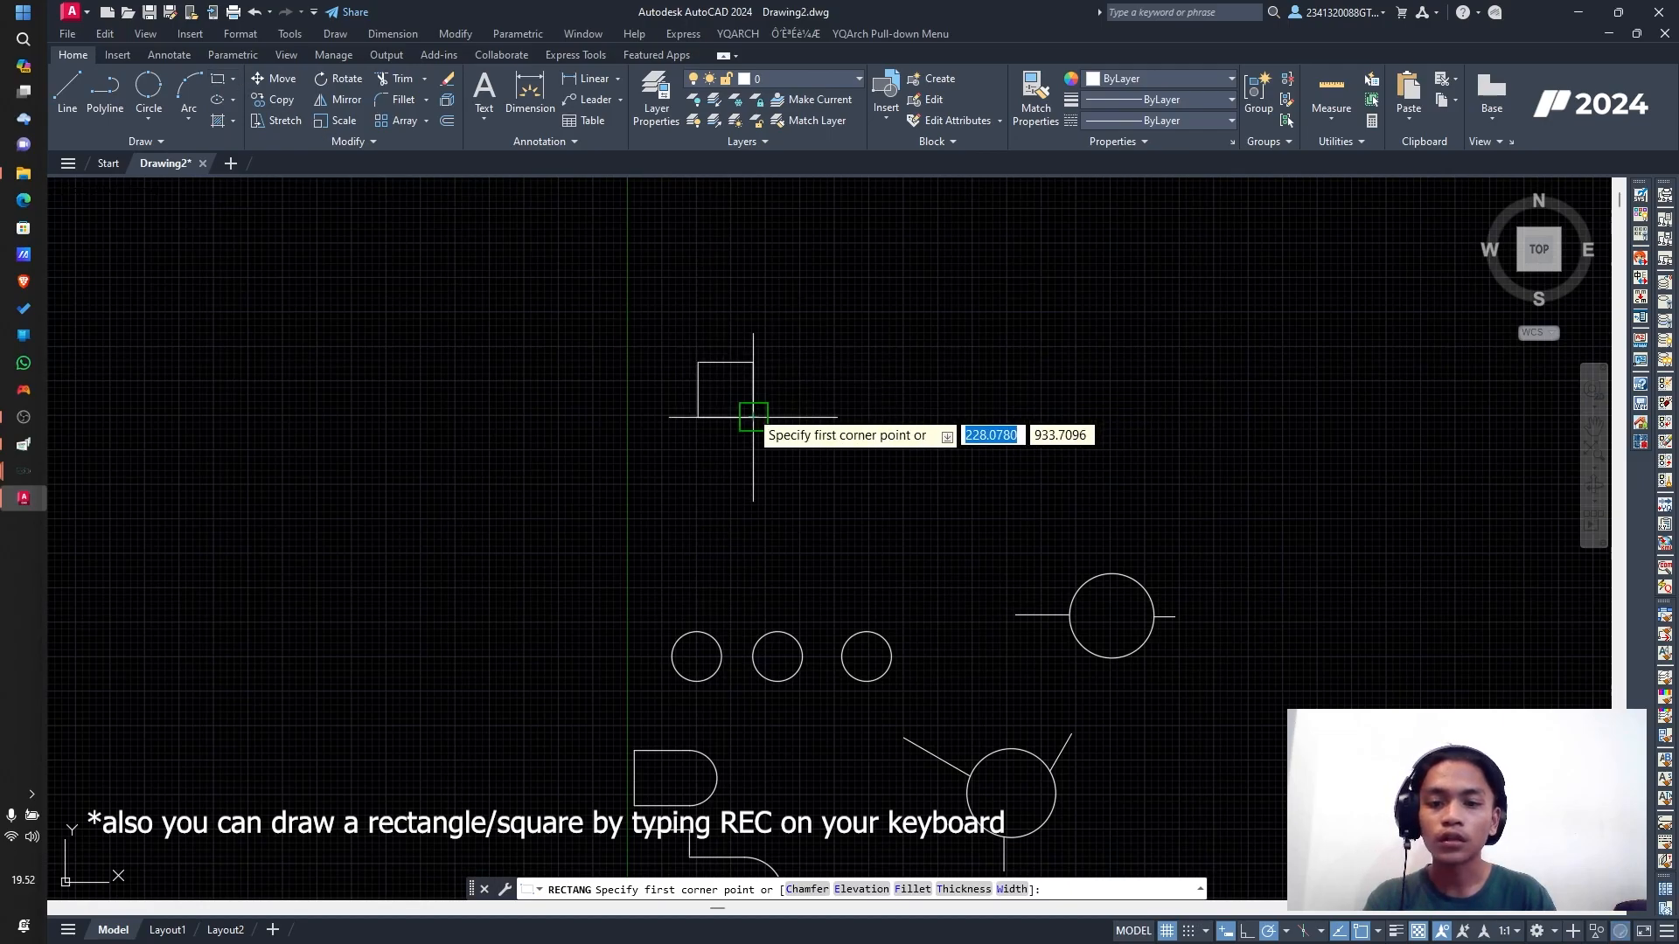
pyautogui.click(791, 417)
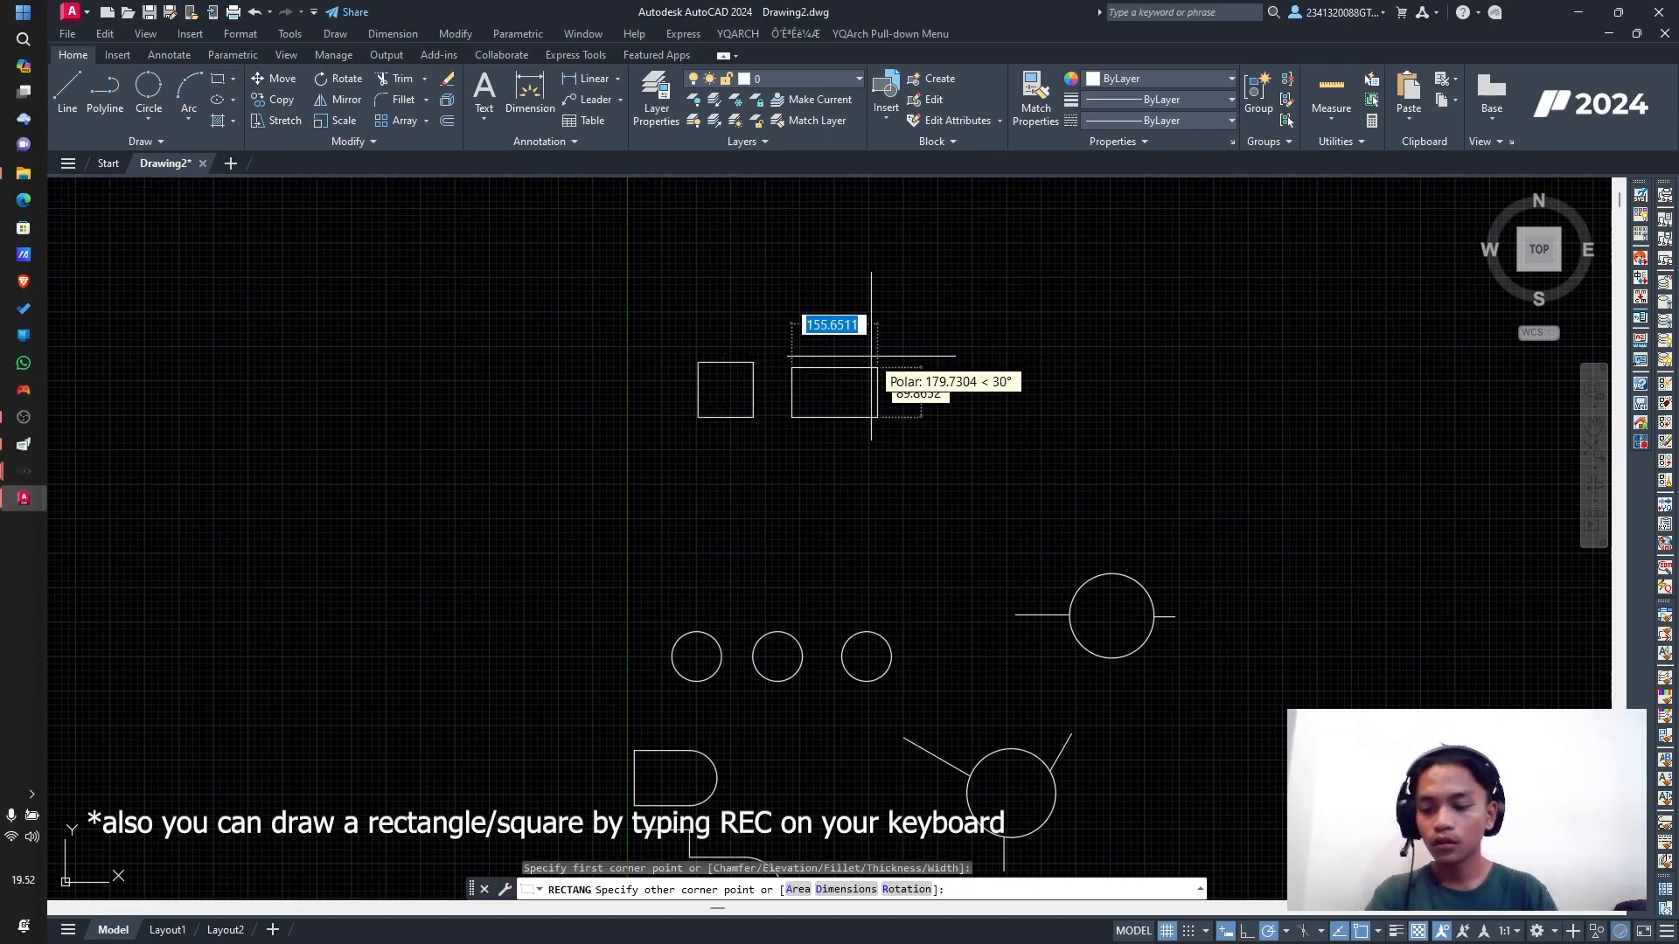
pyautogui.write('1')
pyautogui.press('Tab')
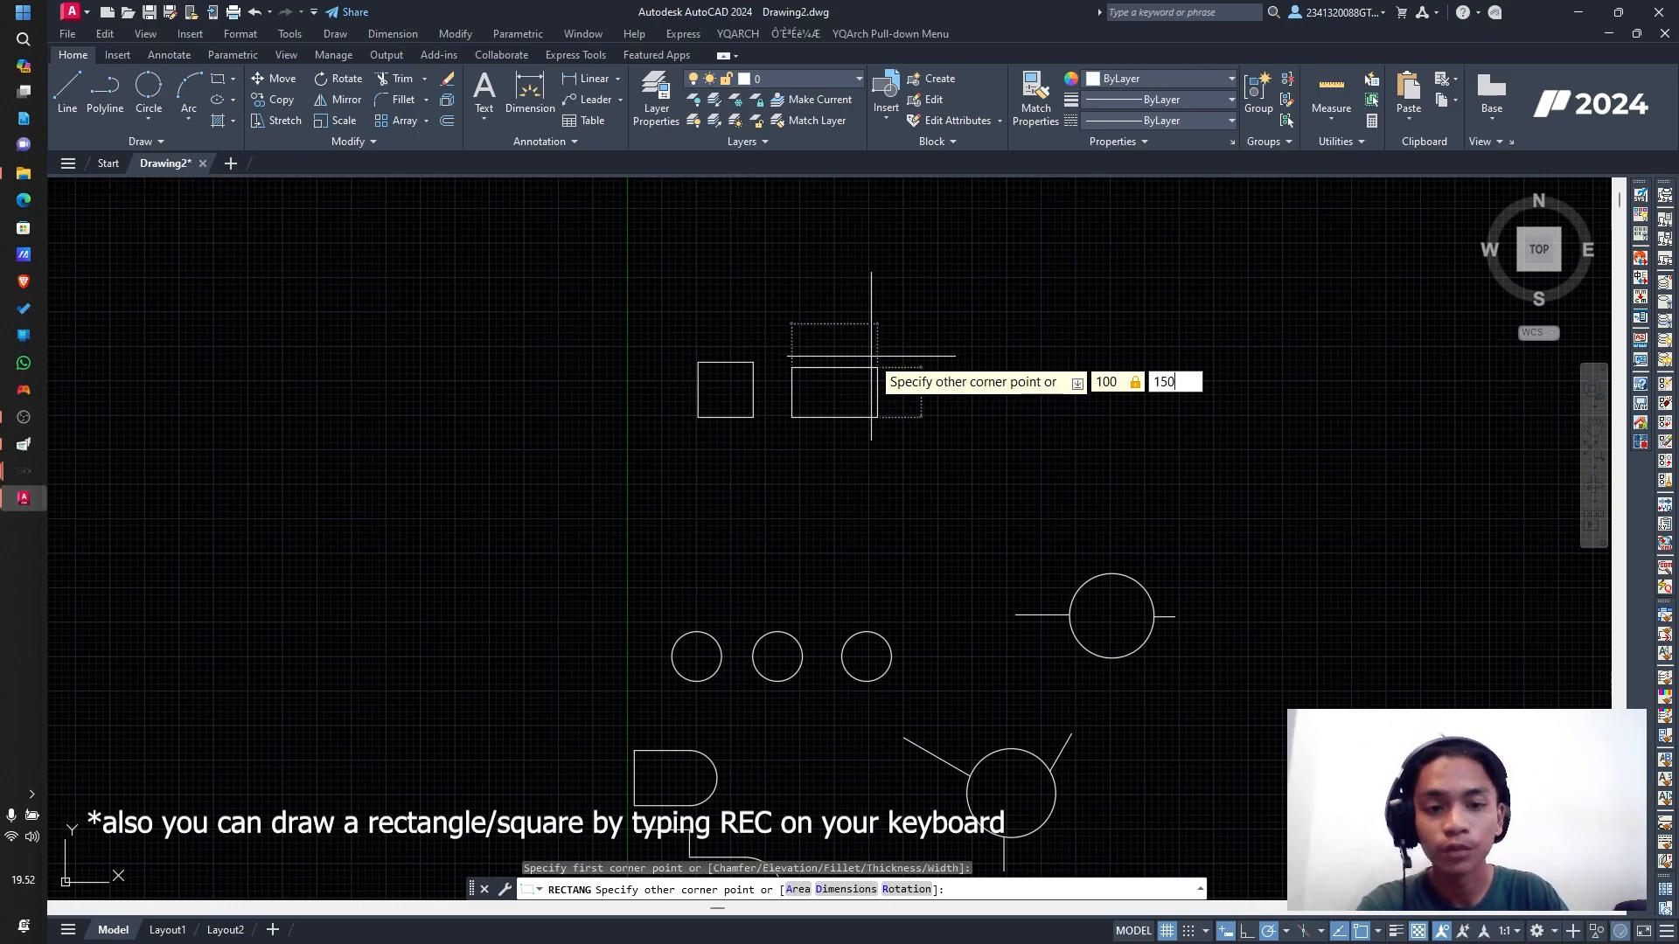
pyautogui.write('150')
pyautogui.press('Return')
pyautogui.scroll(4, 875, 346)
pyautogui.scroll(-4, 787, 412)
pyautogui.scroll(3, 869, 522)
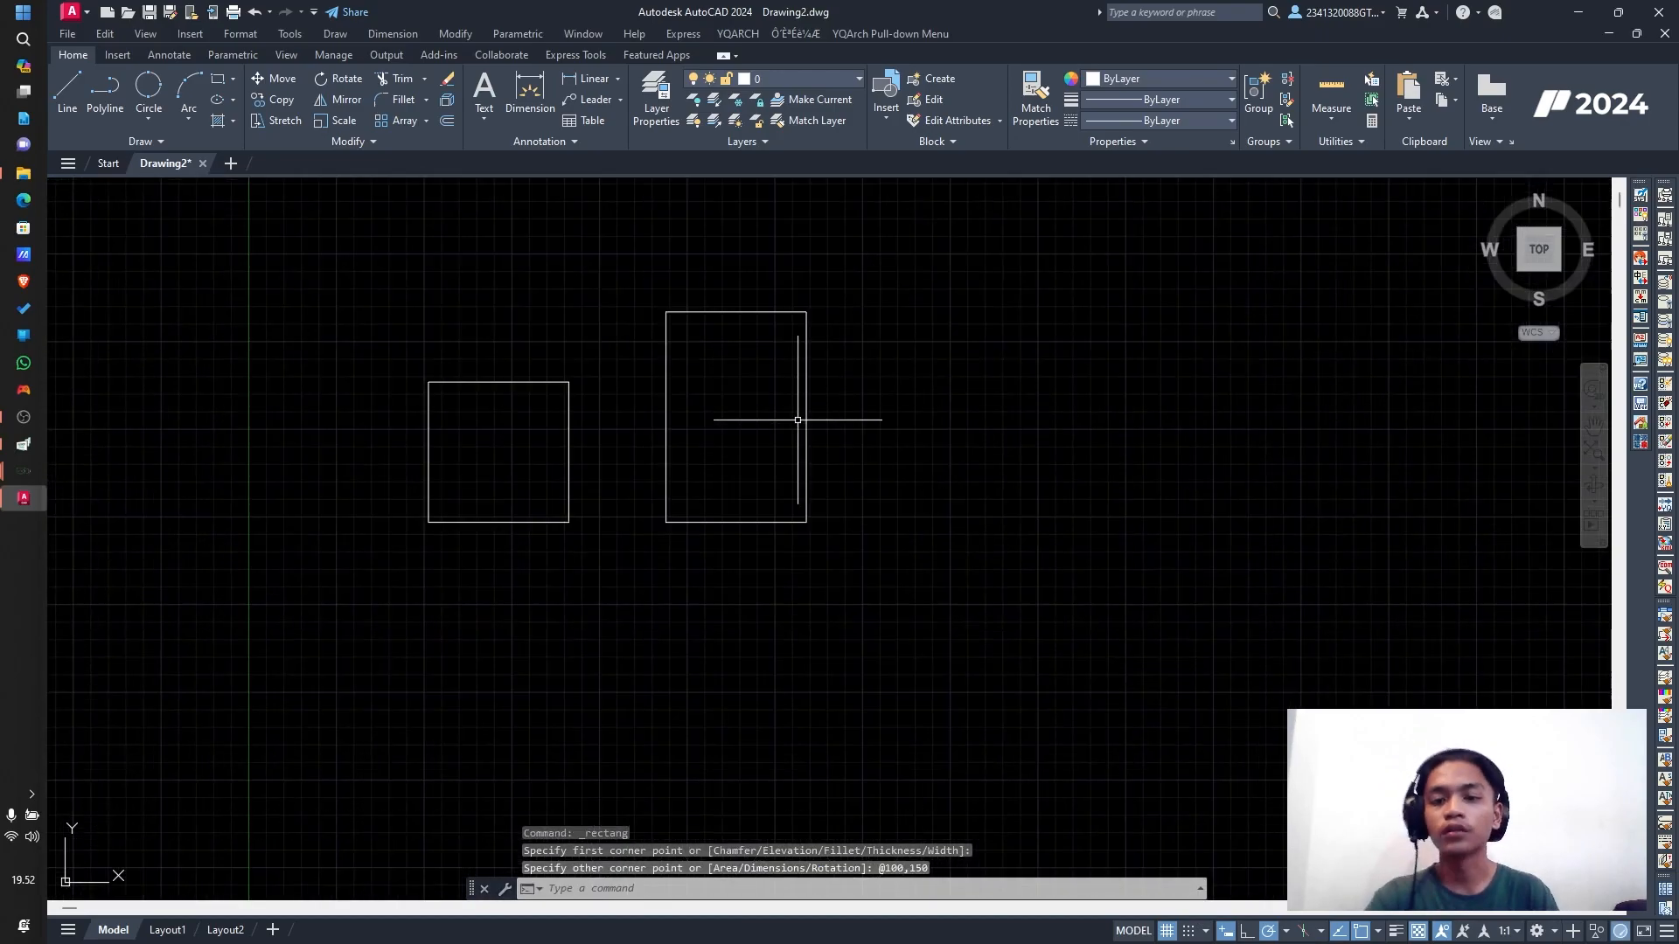
# Step: Review the drawn shapes, highlighting the parallel lines near the origin and the closed D-shaped polyline, and clear the selection
pyautogui.scroll(-4, 684, 406)
pyautogui.scroll(2, 446, 218)
pyautogui.scroll(-3, 982, 518)
pyautogui.scroll(6, 986, 625)
pyautogui.scroll(2, 808, 608)
pyautogui.click(817, 641)
pyautogui.click(667, 563)
pyautogui.click(1025, 667)
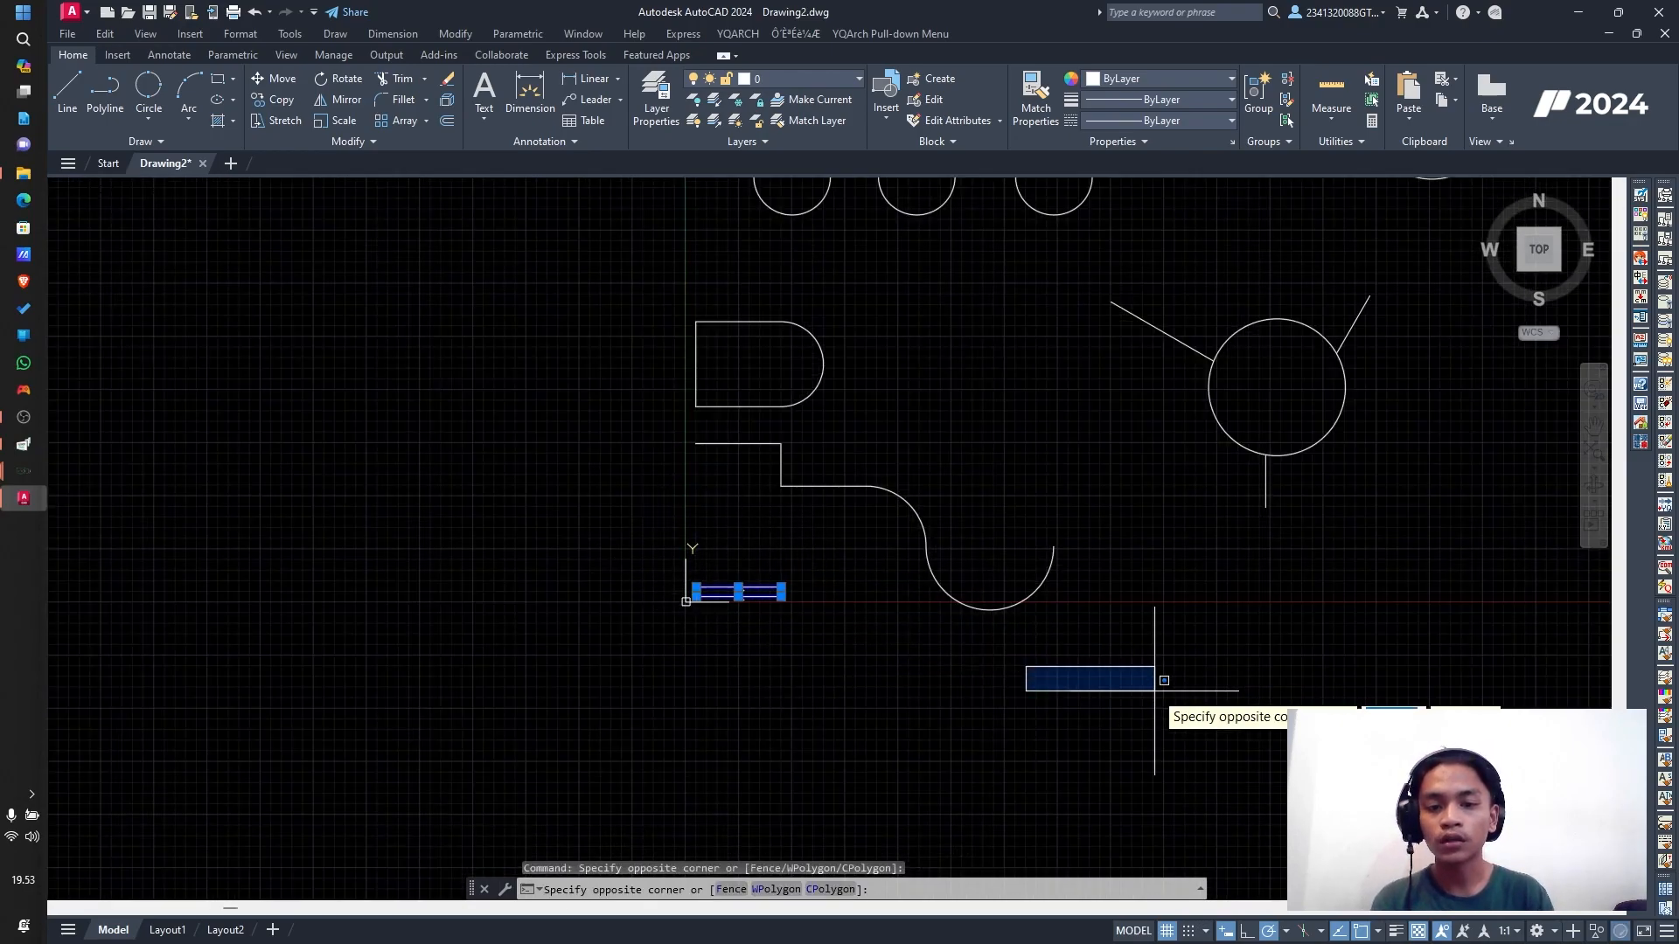
pyautogui.click(1152, 681)
pyautogui.click(649, 302)
pyautogui.click(947, 661)
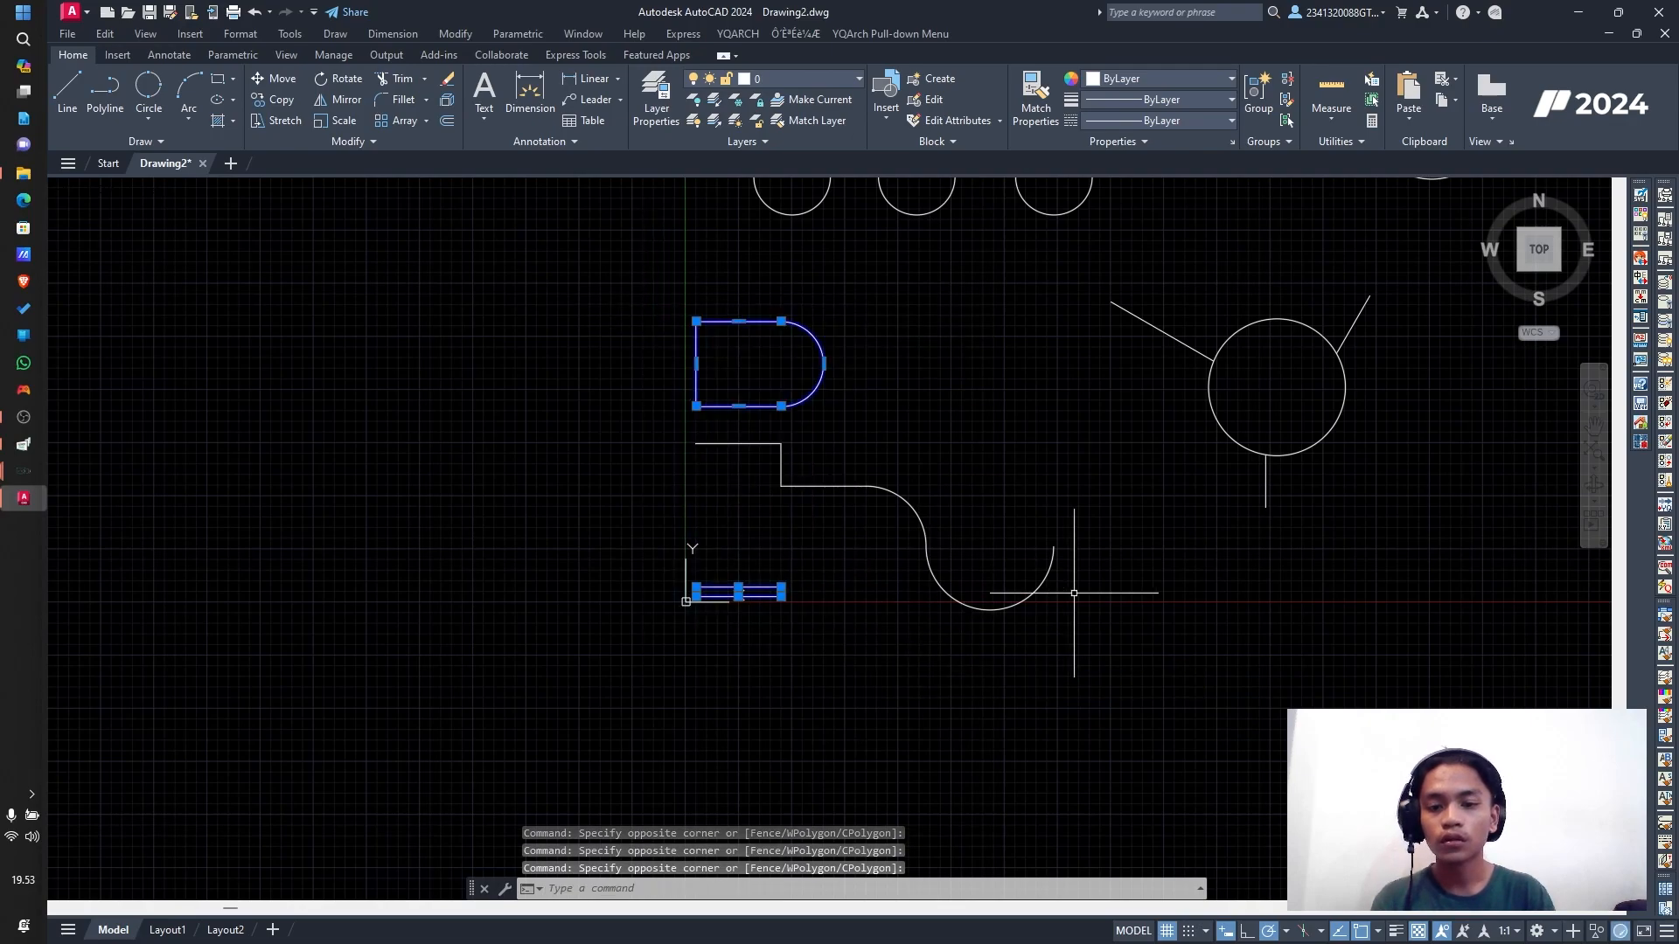
pyautogui.scroll(-4, 1163, 638)
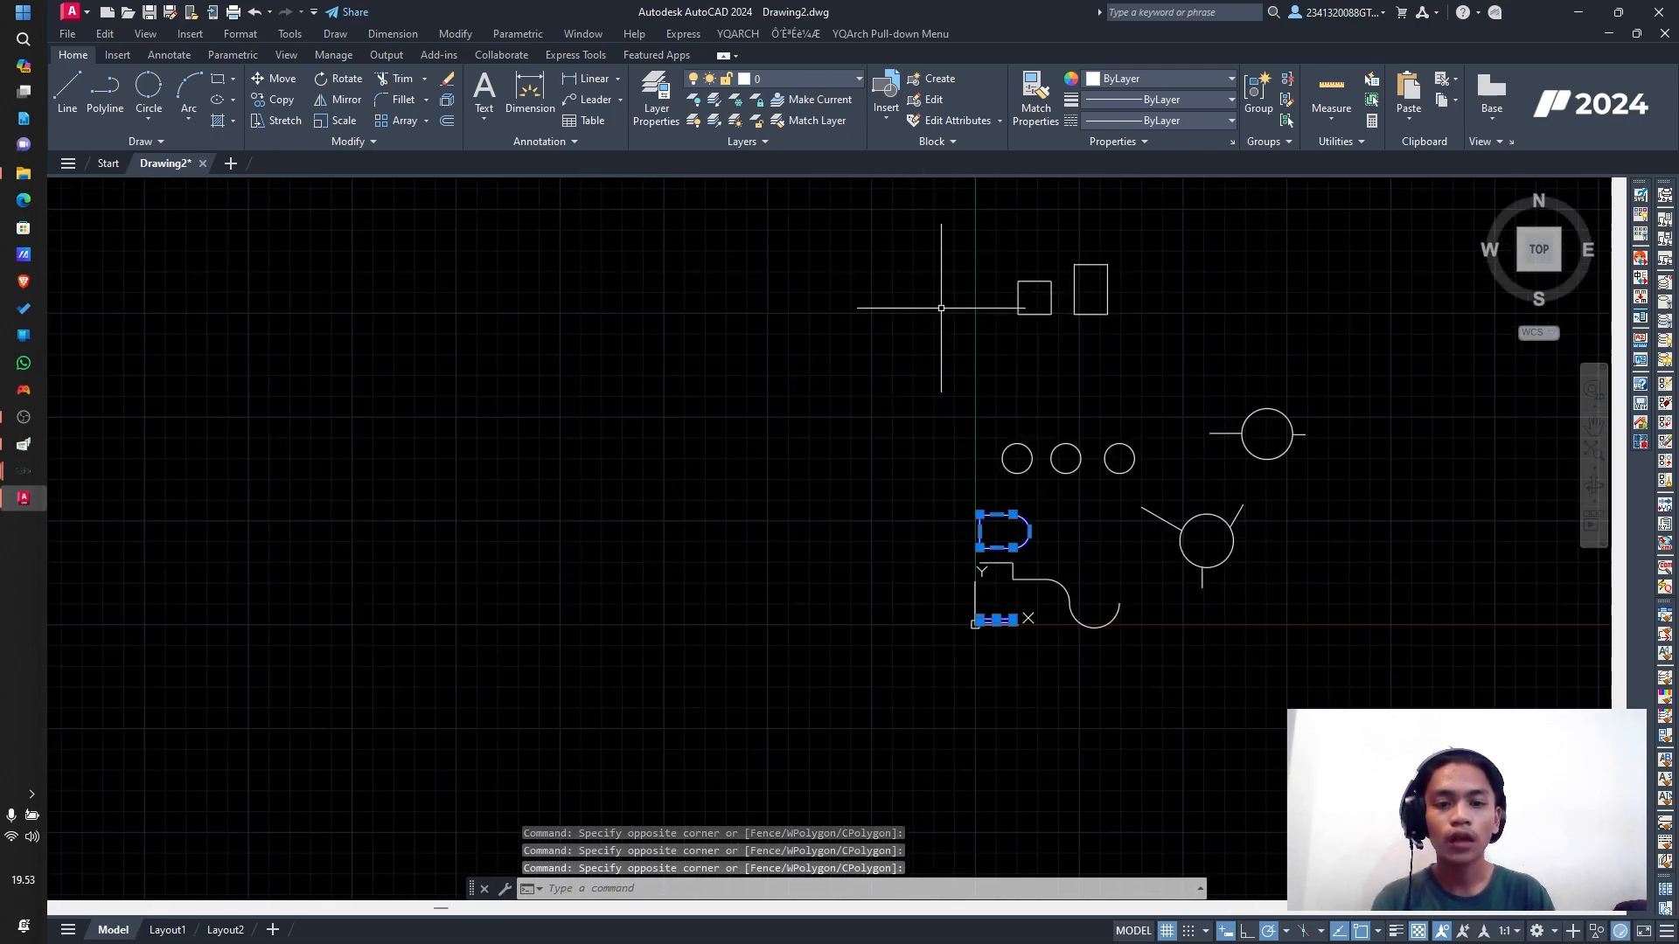
pyautogui.scroll(4, 1248, 262)
pyautogui.scroll(-6, 927, 455)
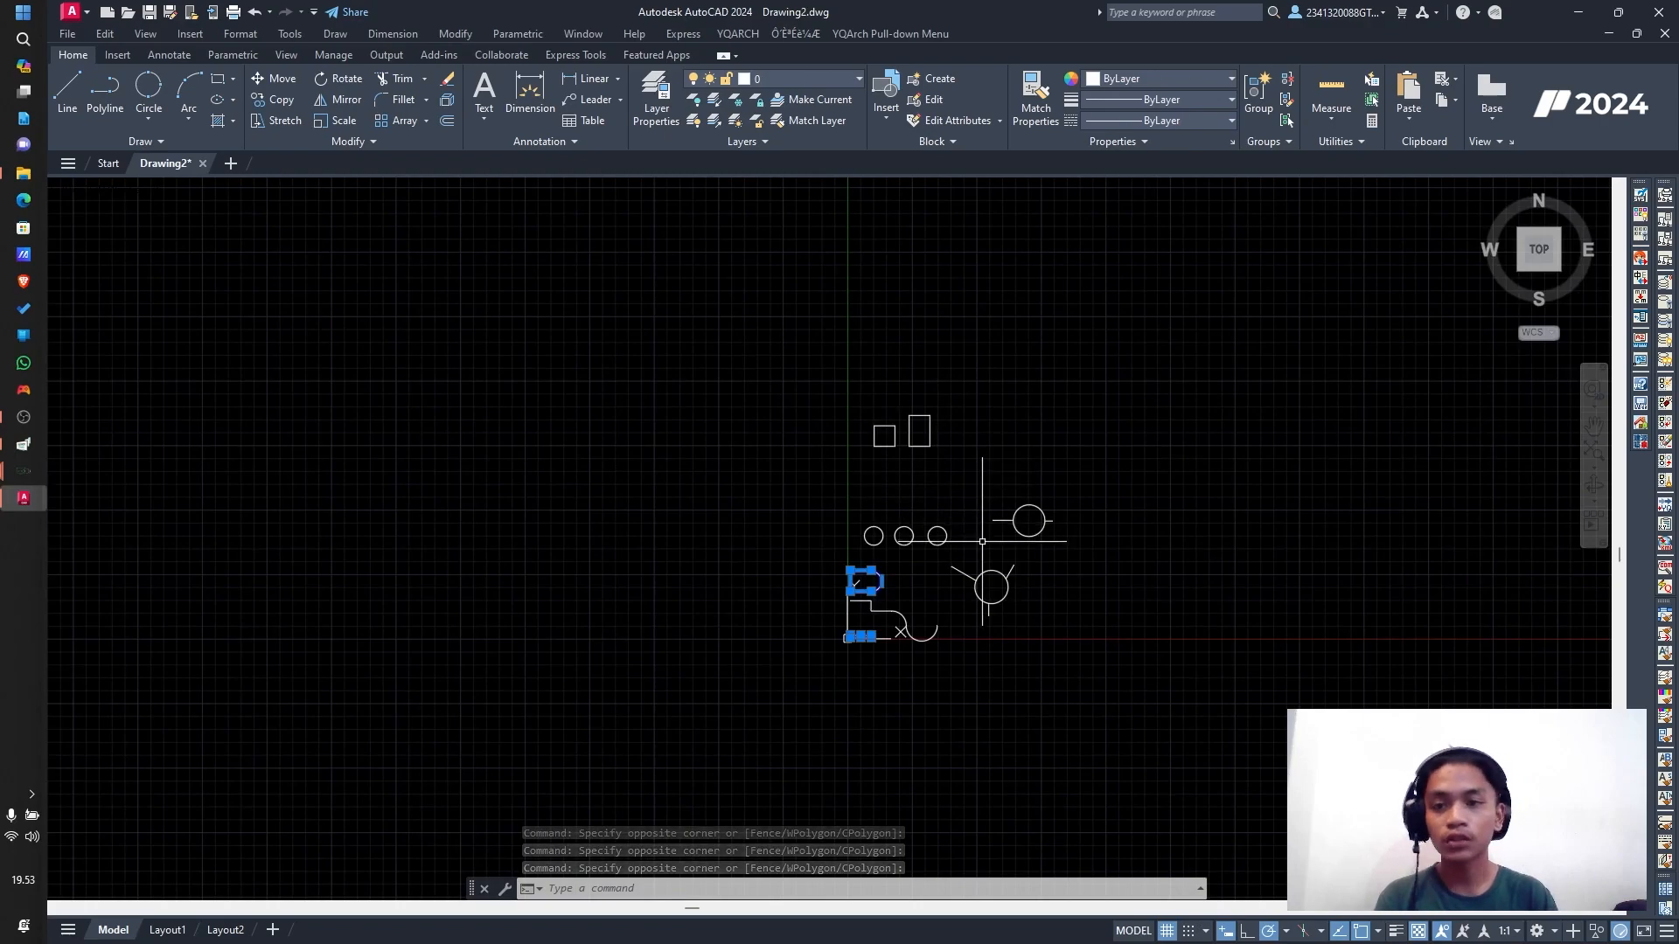
pyautogui.scroll(2, 982, 542)
pyautogui.press('Escape')
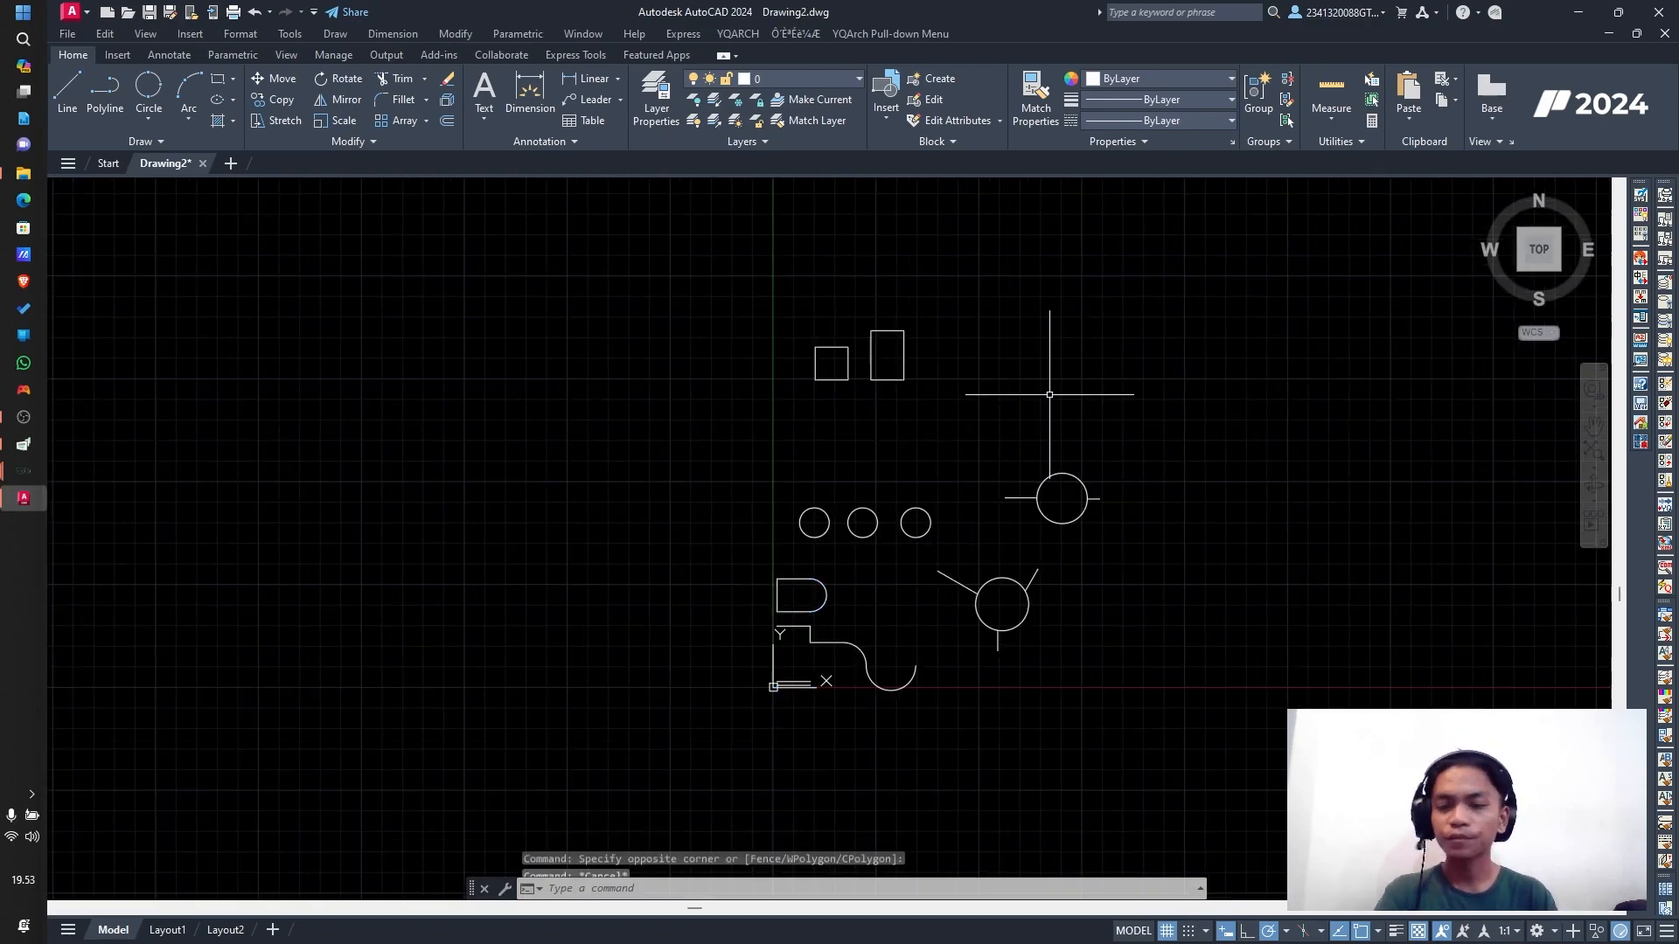
pyautogui.press('Escape')
pyautogui.press('Escape')
pyautogui.scroll(4, 1030, 541)
pyautogui.scroll(-2, 1008, 531)
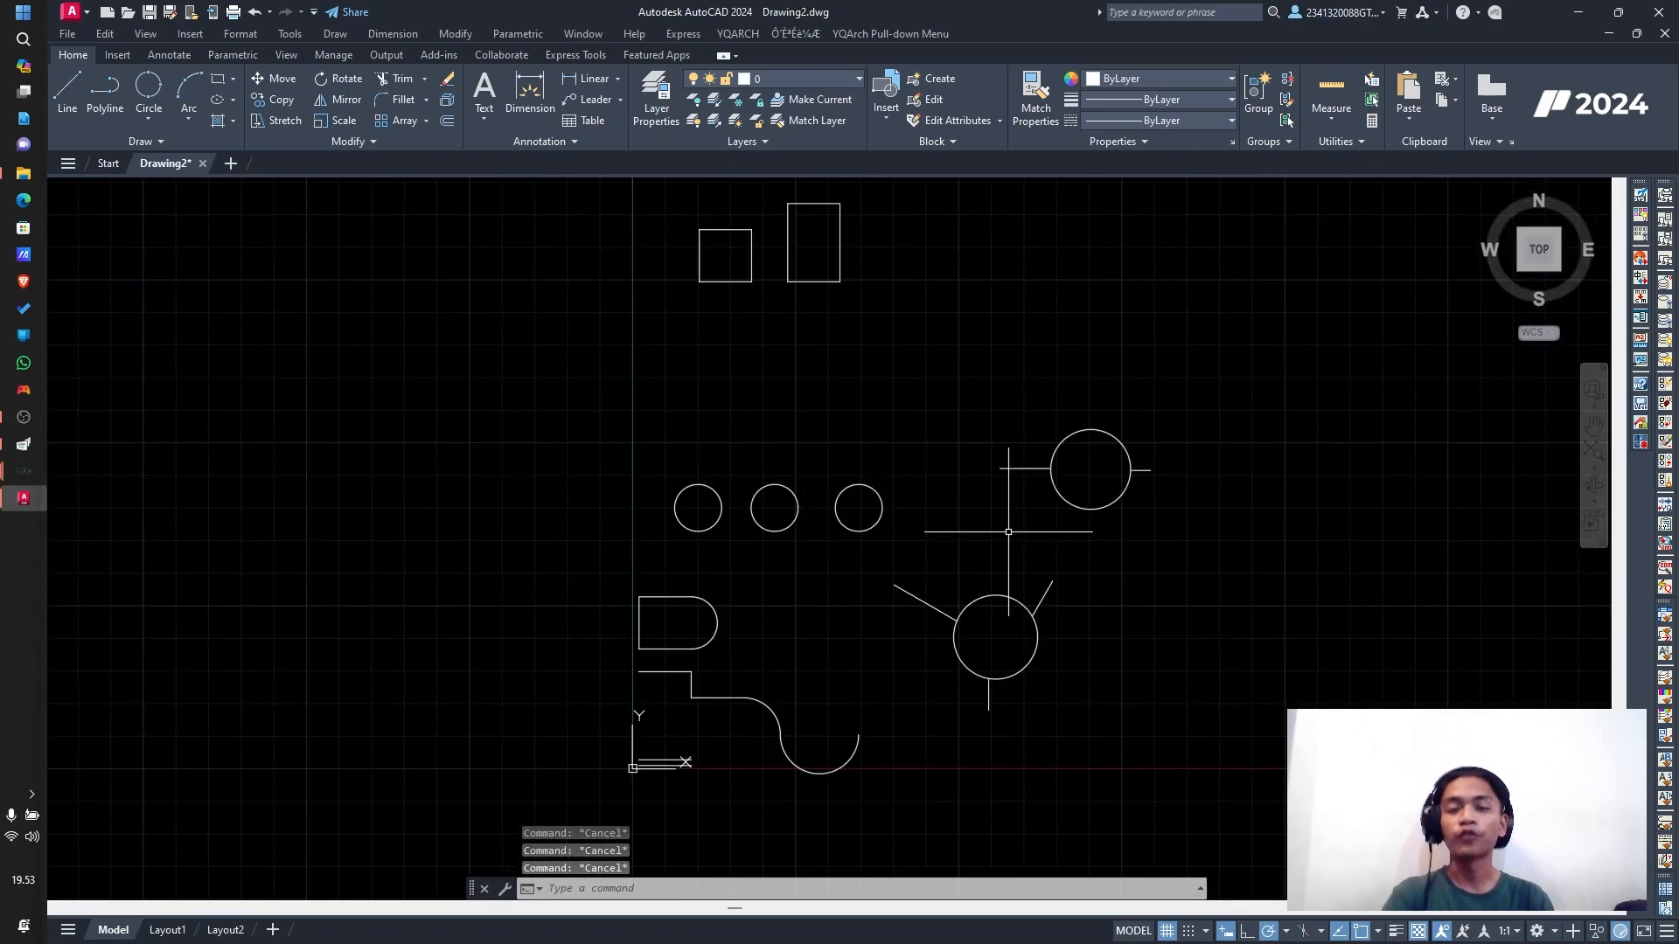